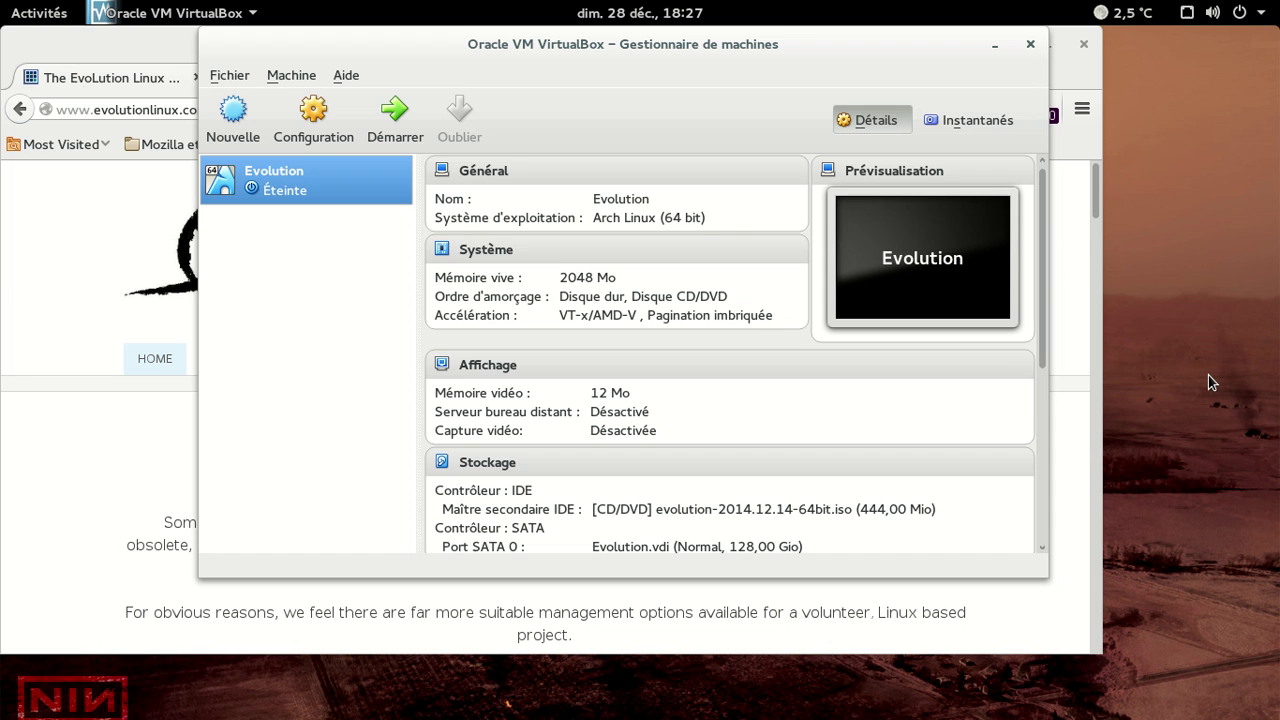
- Scroll through the evolutionlinux.com homepage in Firefox, then show the Activities window overview
{"action": "key", "text": "alt+Tab"}
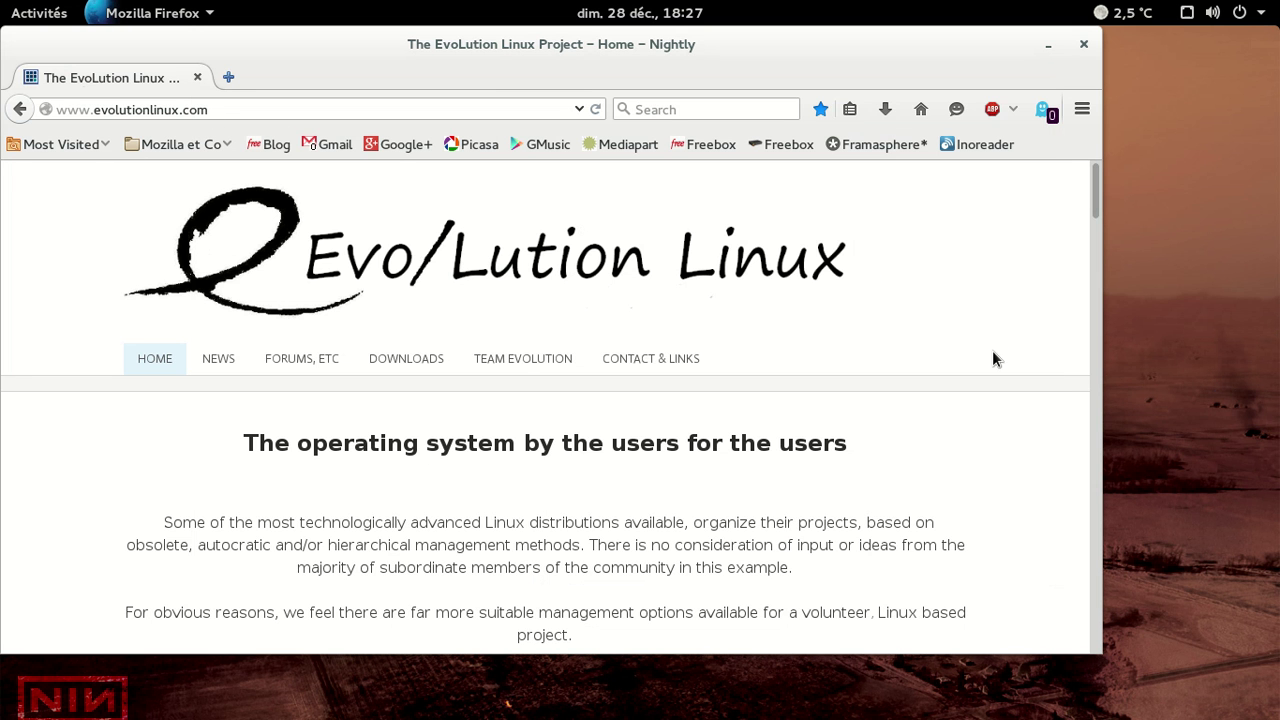
{"action": "scroll", "coordinate": [988, 312], "scroll_direction": "down", "scroll_amount": 3}
{"action": "scroll", "coordinate": [988, 314], "scroll_direction": "down", "scroll_amount": 10}
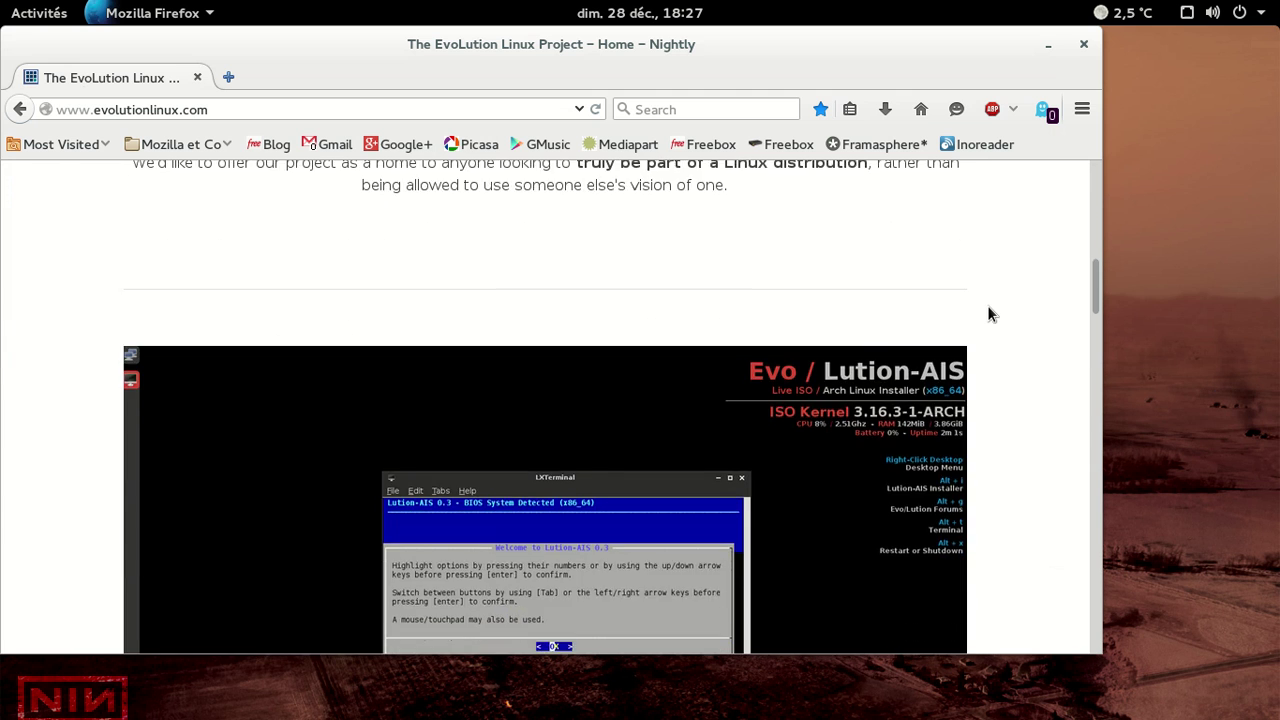
{"action": "scroll", "coordinate": [988, 314], "scroll_direction": "down", "scroll_amount": 2}
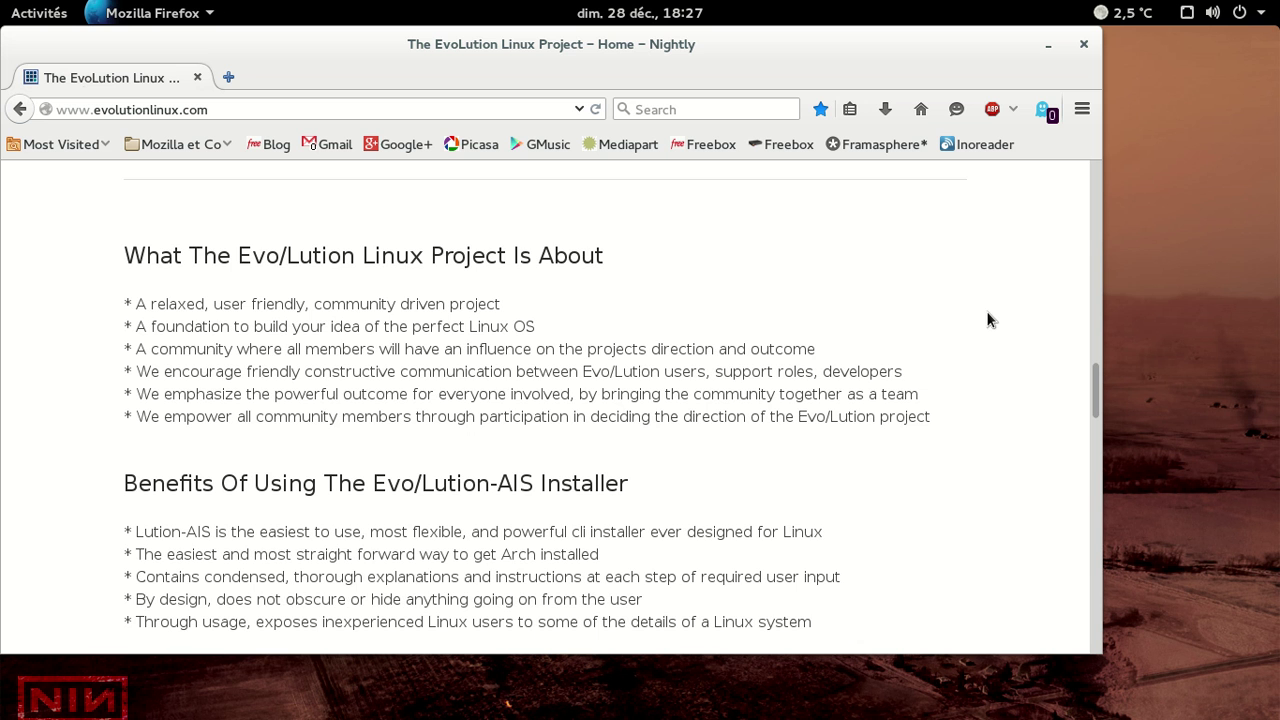
{"action": "scroll", "coordinate": [987, 319], "scroll_direction": "down", "scroll_amount": 1}
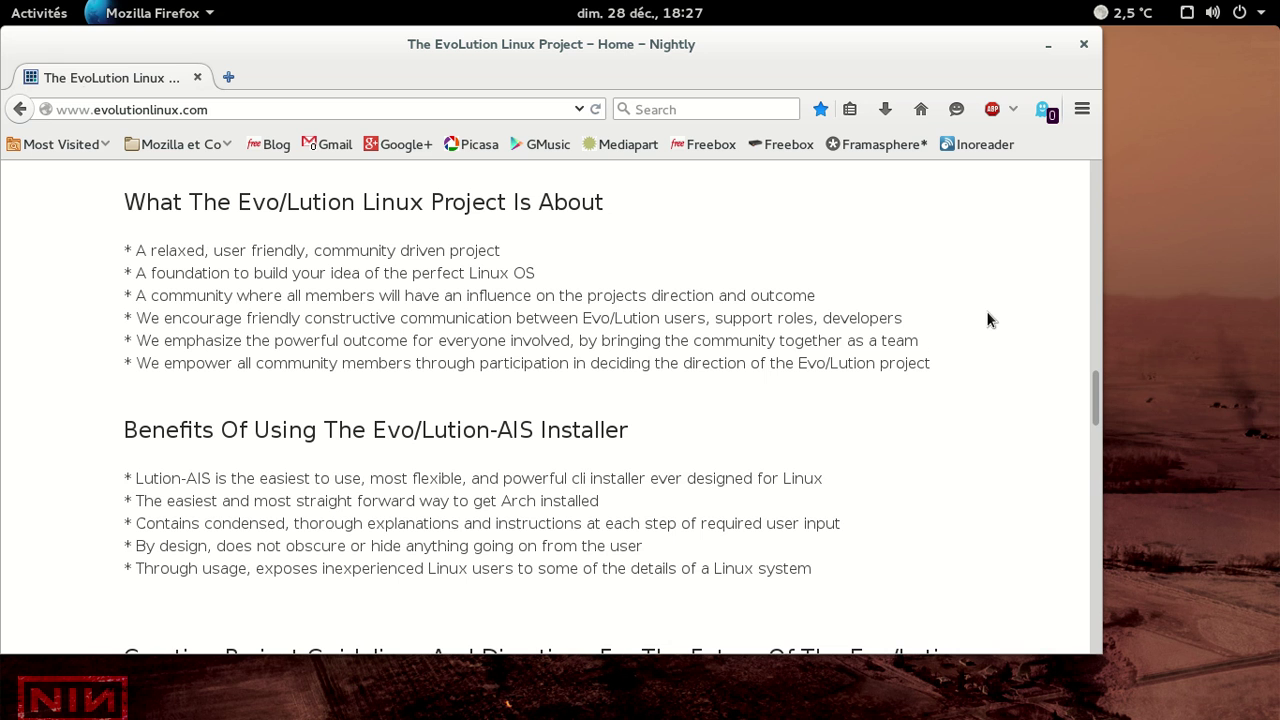
{"action": "scroll", "coordinate": [987, 318], "scroll_direction": "down", "scroll_amount": 5}
{"action": "key", "text": "super"}
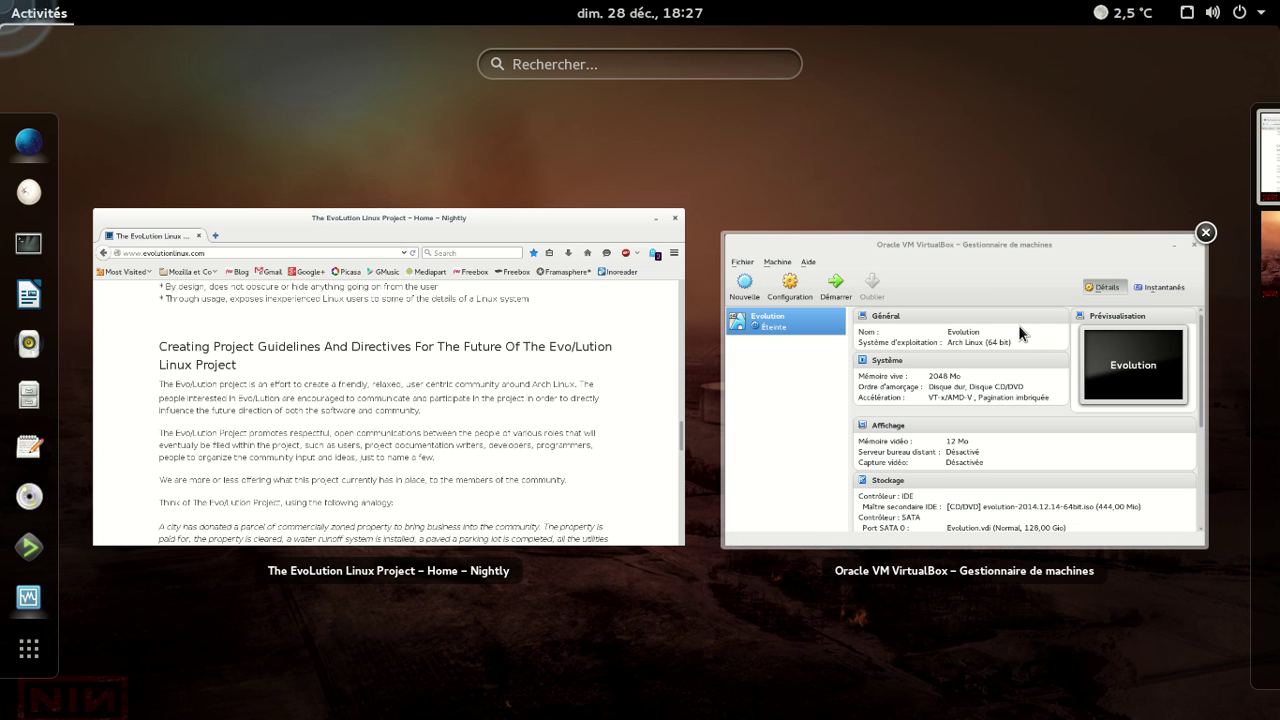
- Switch to the VirtualBox Manager and start the powered-off Evolution VM
{"action": "left_click", "coordinate": [1018, 325]}
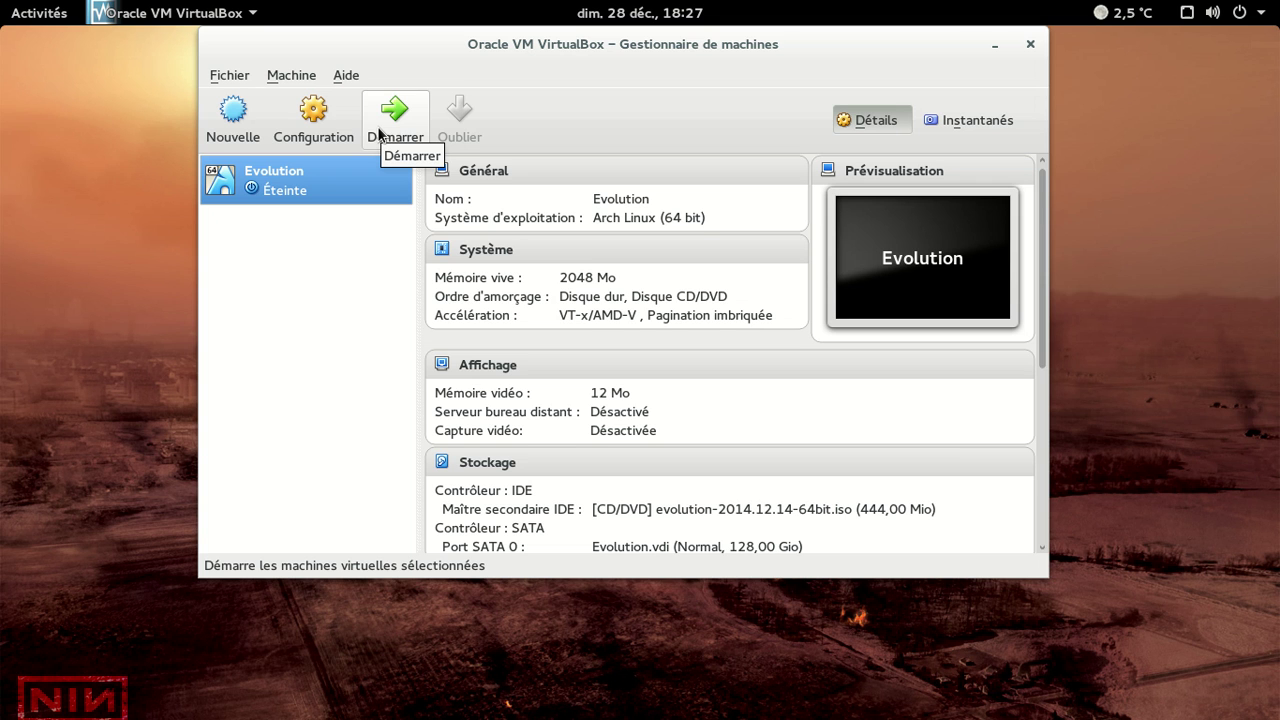
{"action": "left_click", "coordinate": [379, 132]}
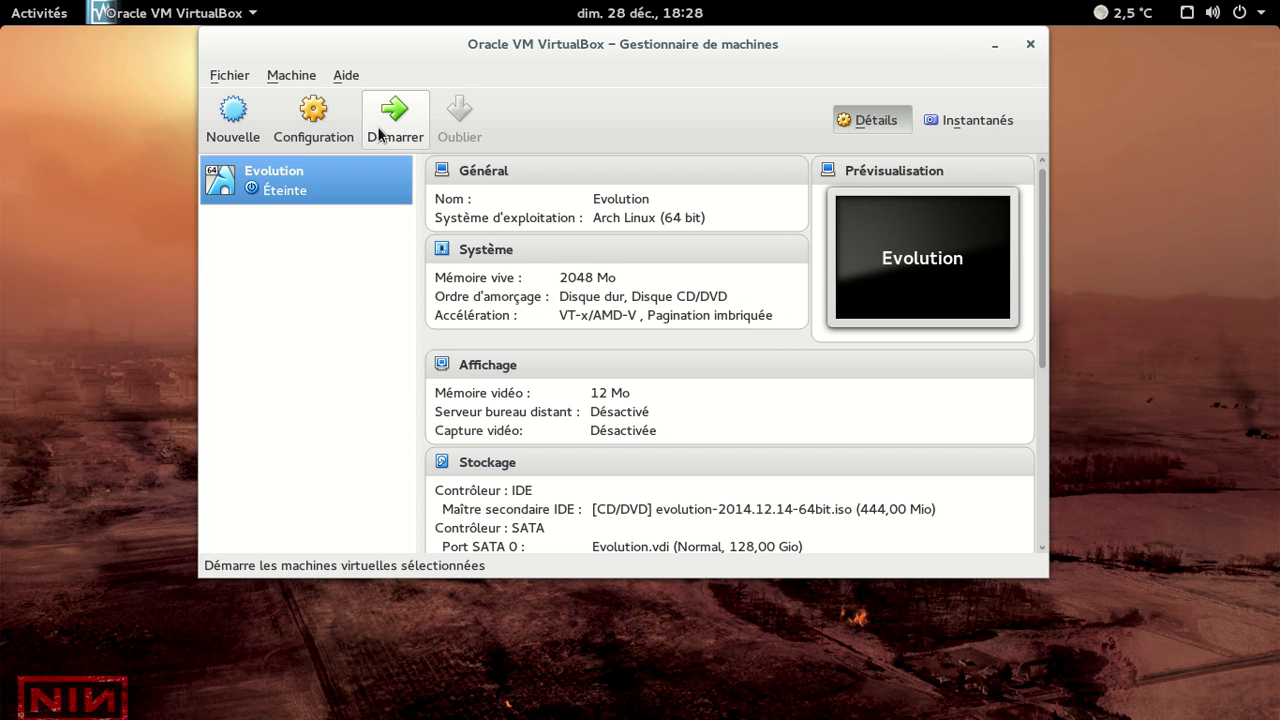
{"action": "left_click", "coordinate": [380, 135]}
- Minimize the manager and boot 'Boot Evo Linux (x86_64)' from the live CD menu
{"action": "left_click", "coordinate": [994, 44]}
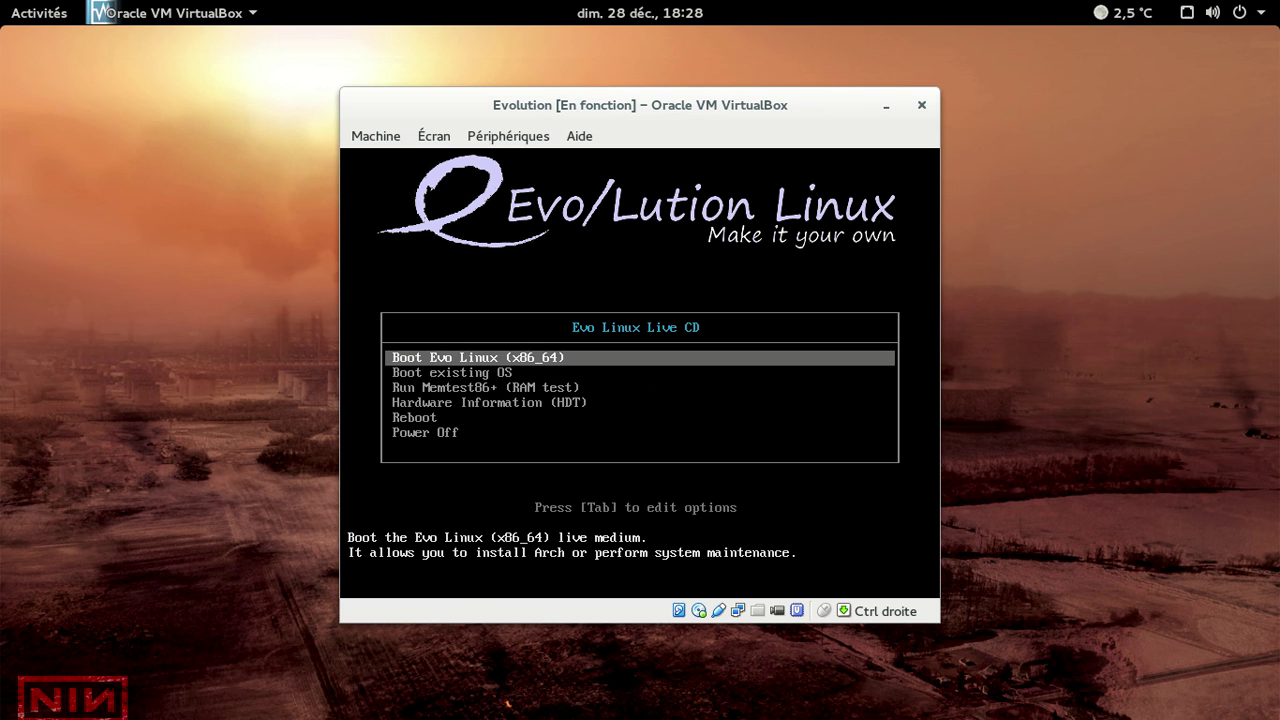
{"action": "key", "text": "Return"}
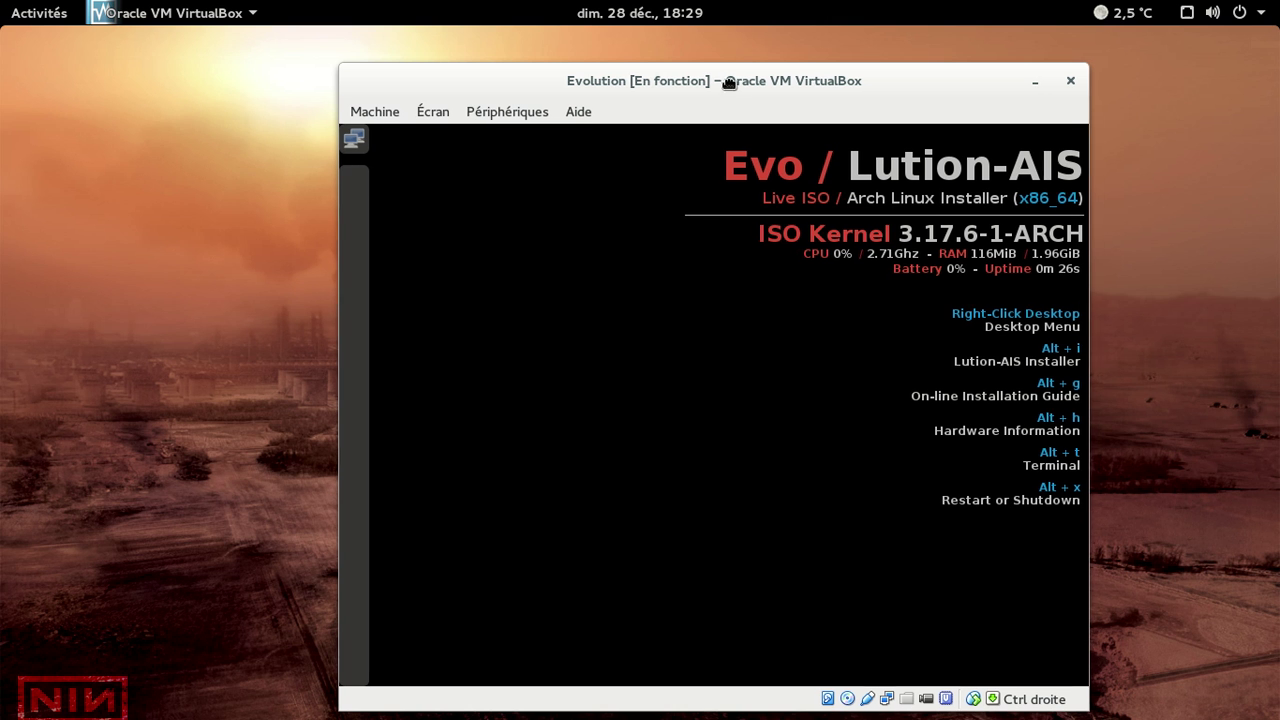
- Launch the Lution-AIS installer from the desktop menu with the Stable version and English language
{"action": "left_click_drag", "start_coordinate": [700, 80], "coordinate": [690, 75]}
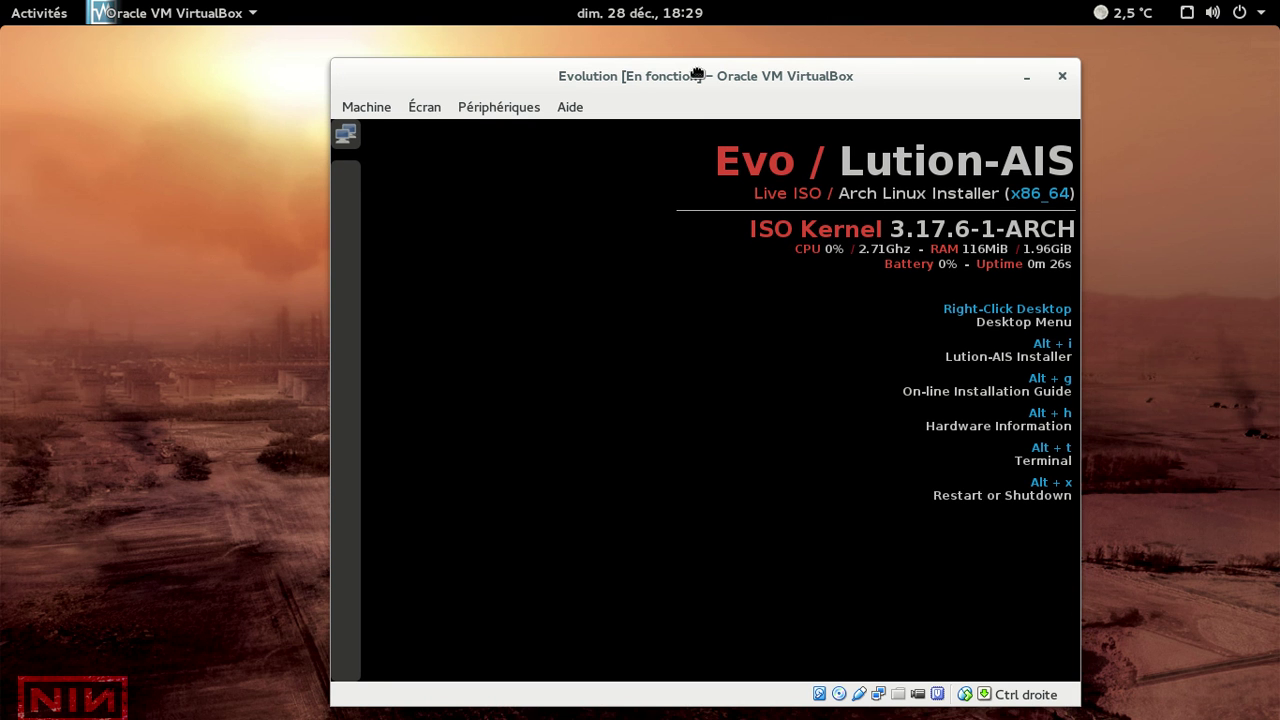
{"action": "right_click", "coordinate": [598, 237]}
{"action": "left_click", "coordinate": [614, 264]}
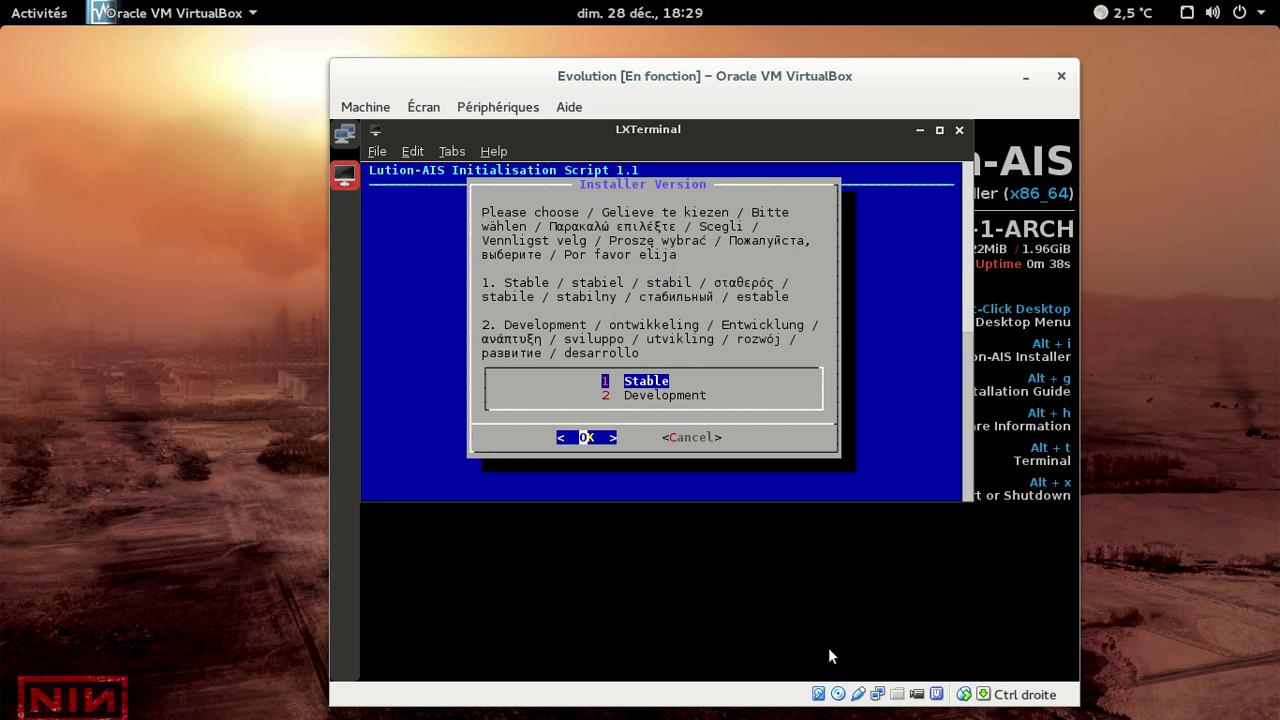
{"action": "key", "text": "Return"}
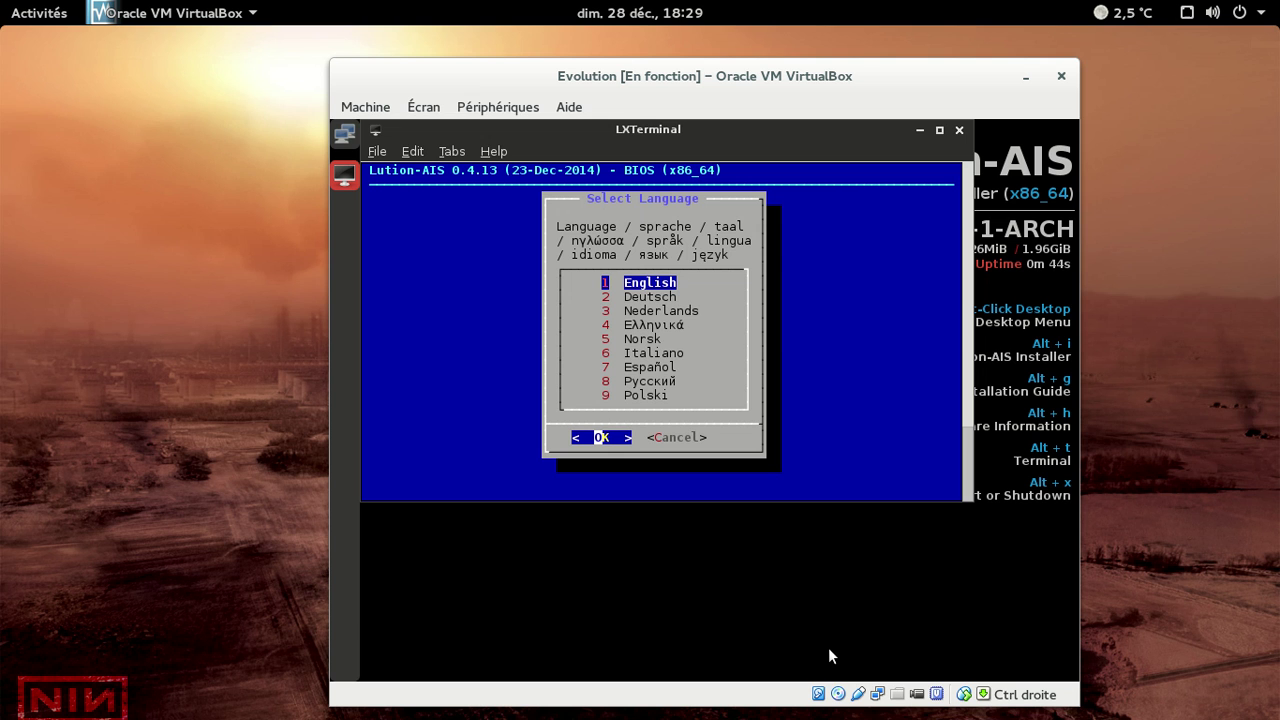
{"action": "key", "text": "Return"}
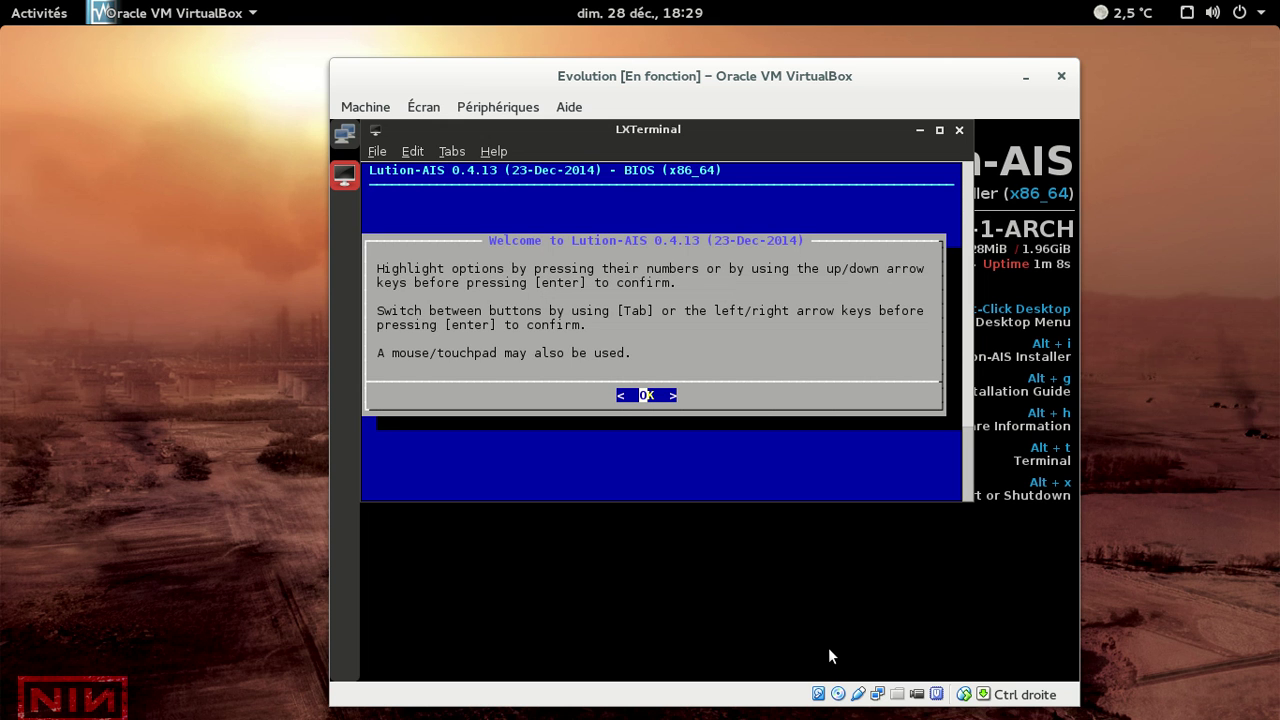
{"action": "key", "text": "Return"}
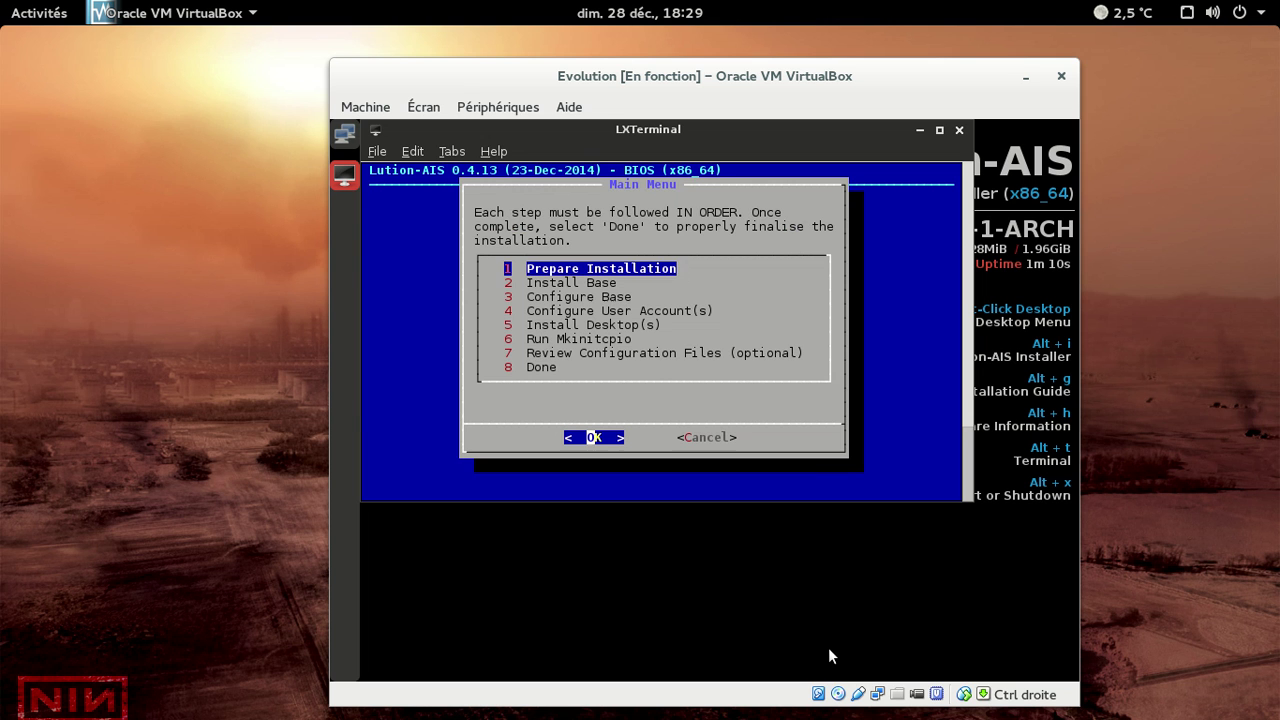
- Set the desktop keyboard layout to fr_French and choose to edit the installer mirrorlist manually
{"action": "key", "text": "Return"}
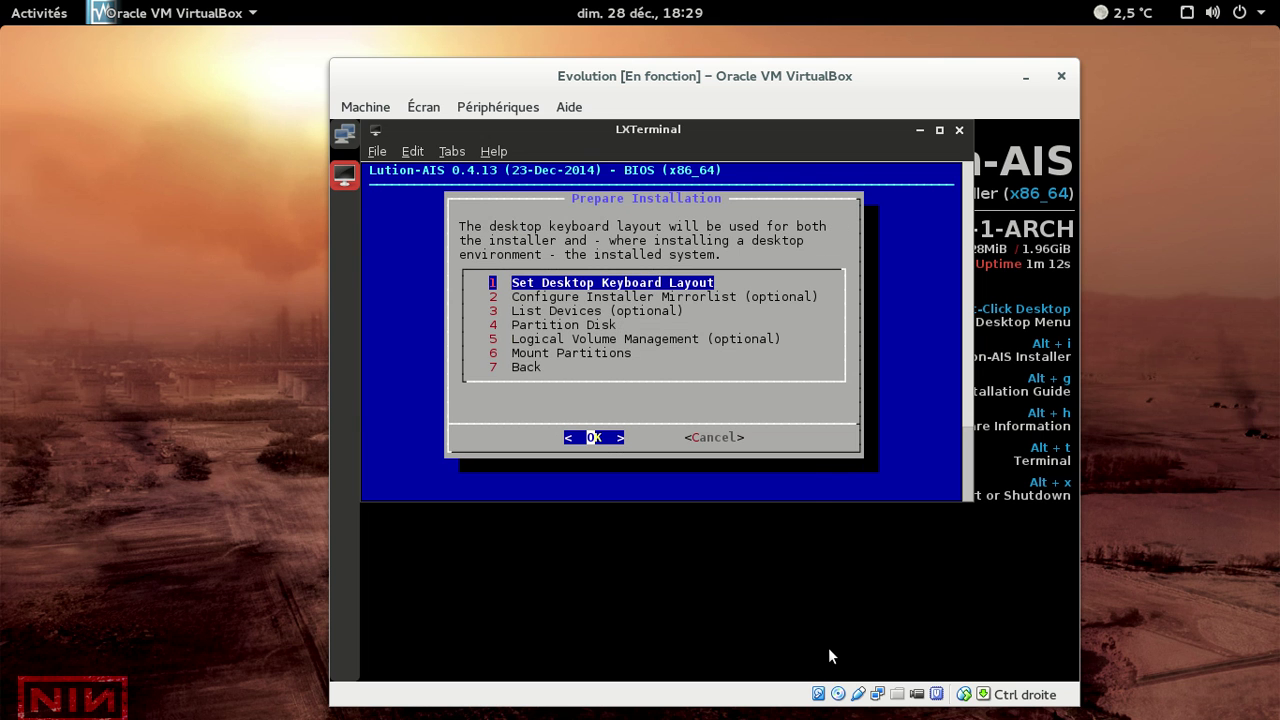
{"action": "key", "text": "Return"}
{"action": "key", "text": "f"}
{"action": "key", "text": "f"}
{"action": "key", "text": "f"}
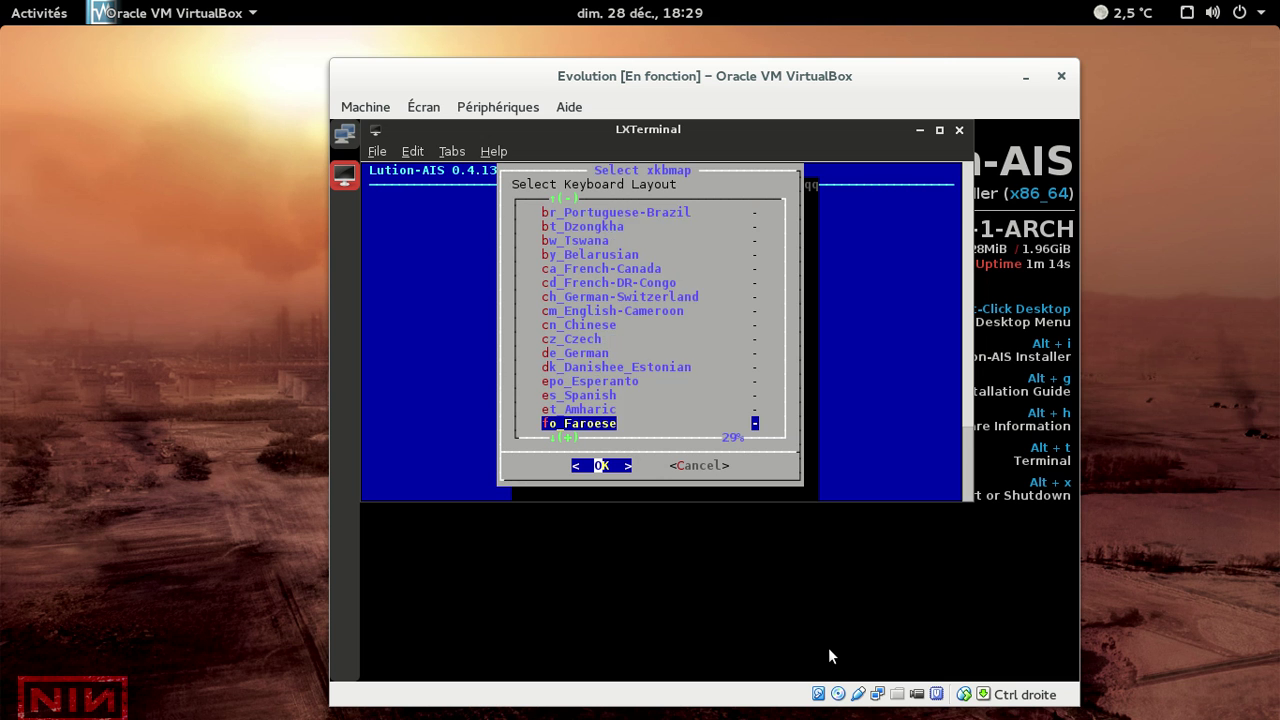
{"action": "key", "text": "Return"}
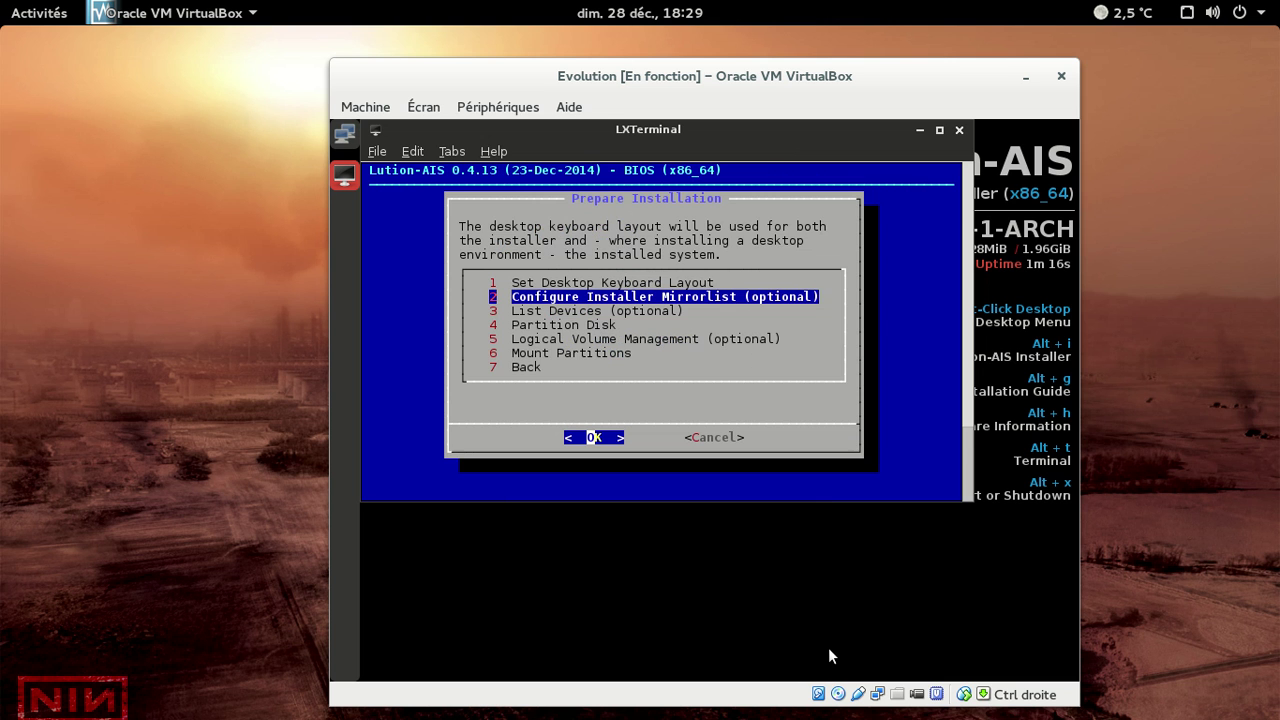
{"action": "key", "text": "Return"}
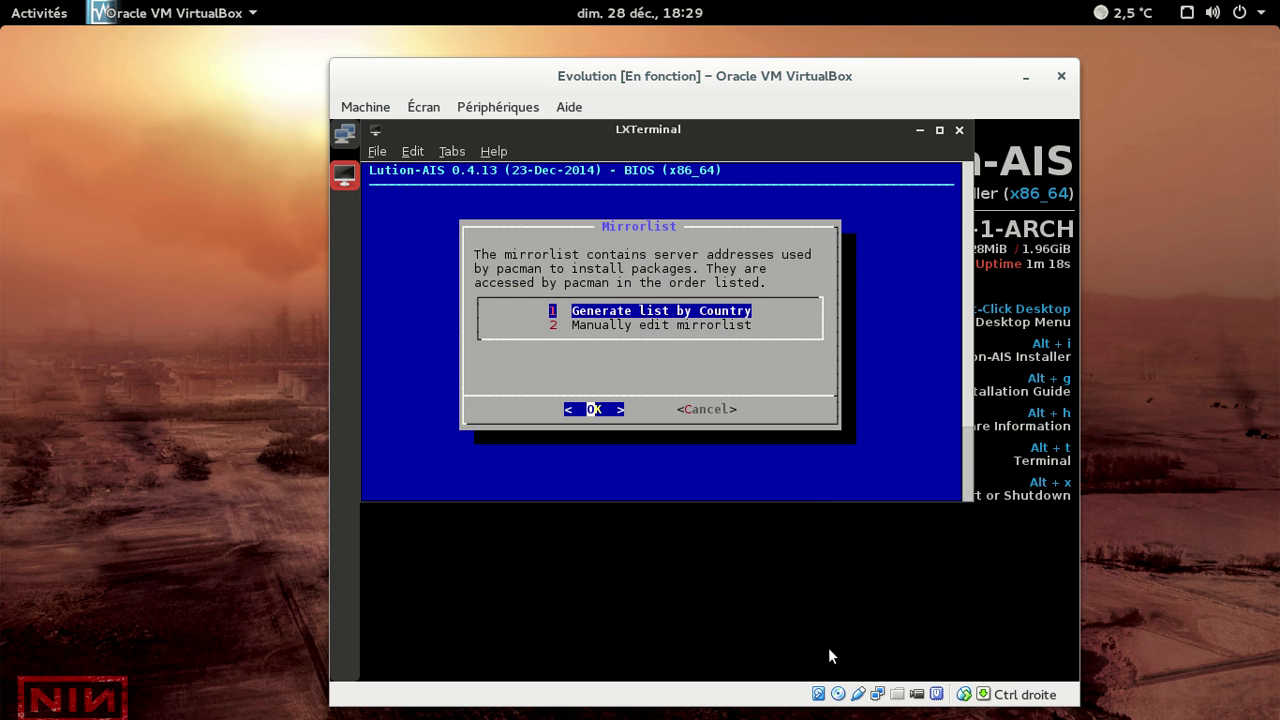
{"action": "key", "text": "Down"}
- Comment out every mirror by replacing all 'Server' with '#Server' in the mirrorlist
{"action": "key", "text": "Return"}
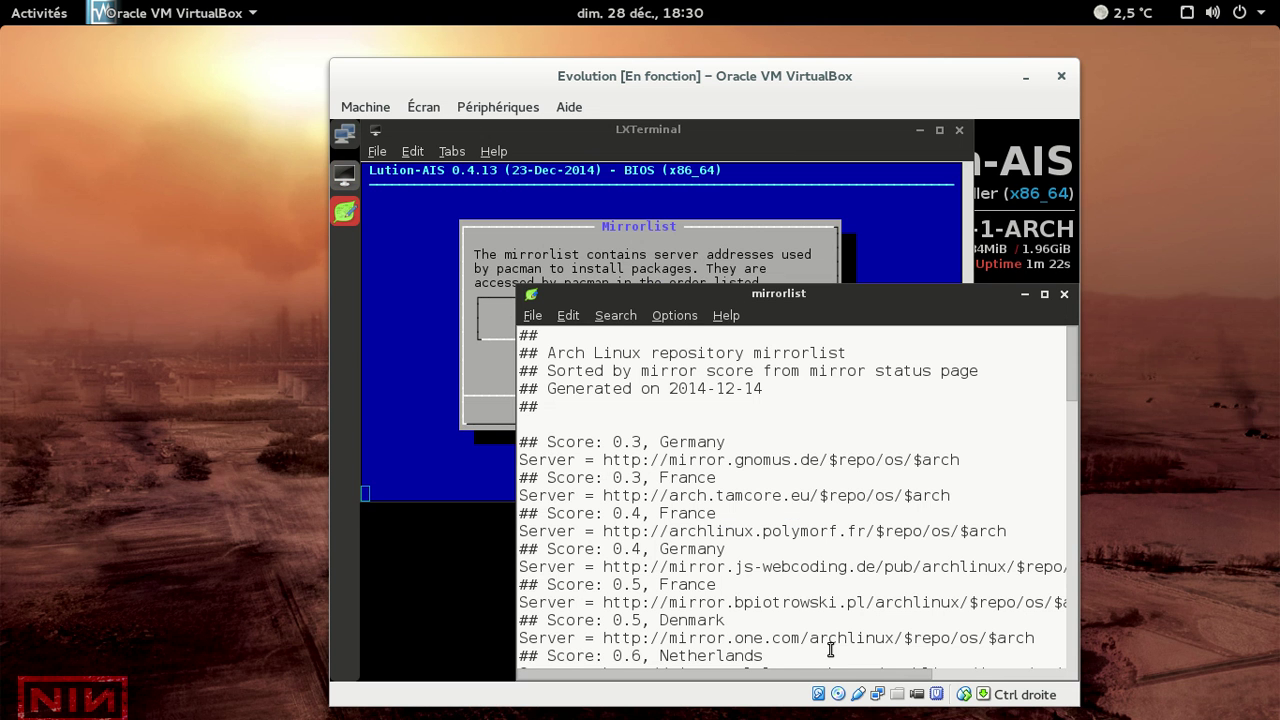
{"action": "left_click_drag", "start_coordinate": [769, 299], "coordinate": [747, 274]}
{"action": "left_click", "coordinate": [652, 292]}
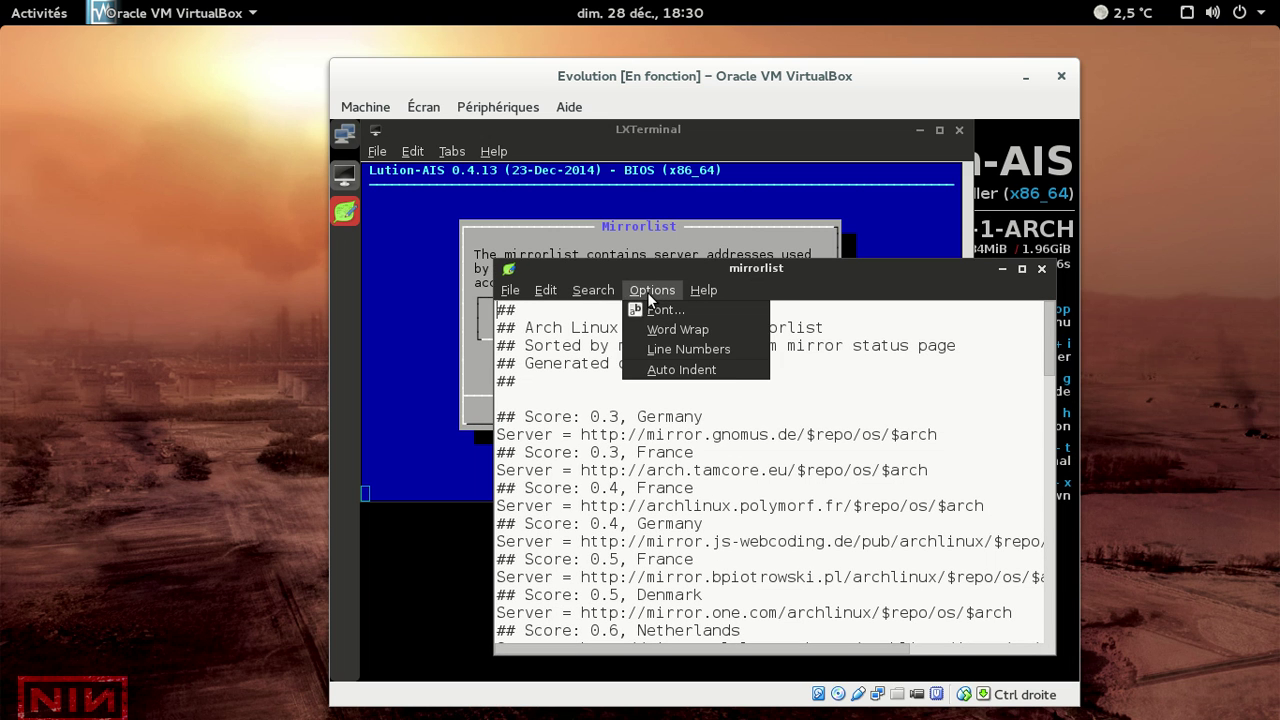
{"action": "mouse_move", "coordinate": [581, 291]}
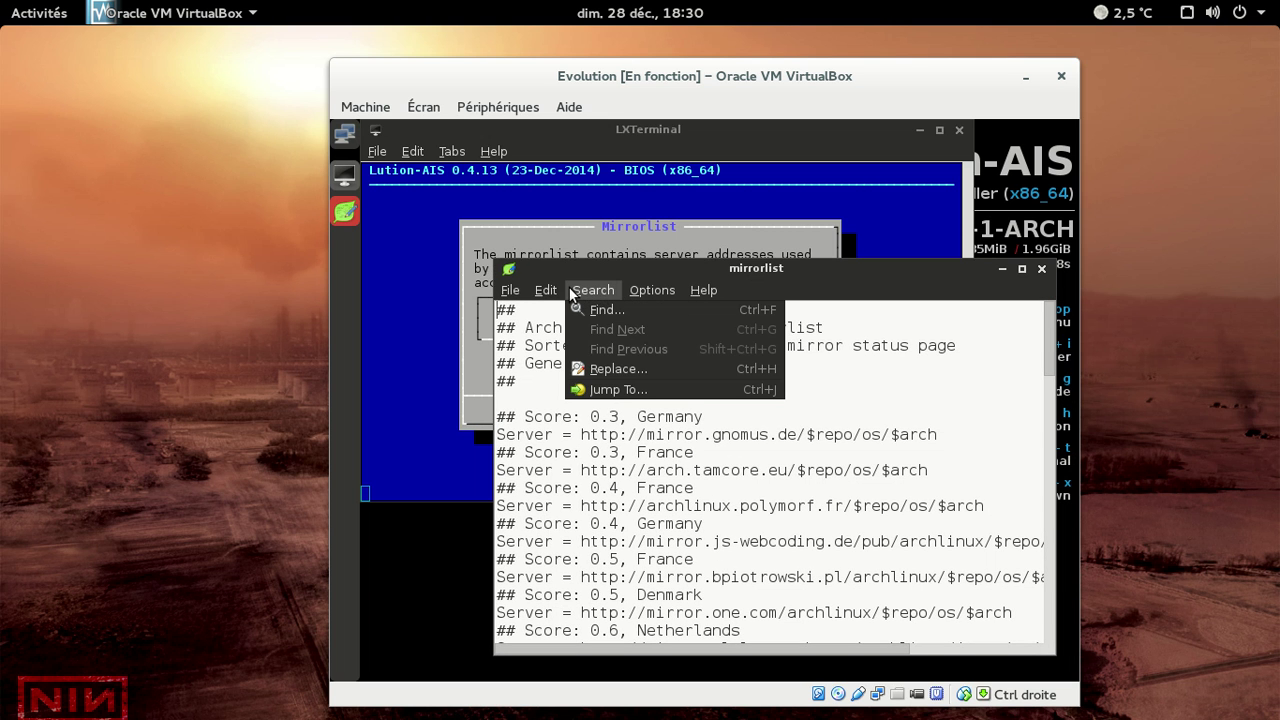
{"action": "left_click", "coordinate": [605, 368]}
{"action": "left_click", "coordinate": [692, 516]}
{"action": "type", "text": "S"}
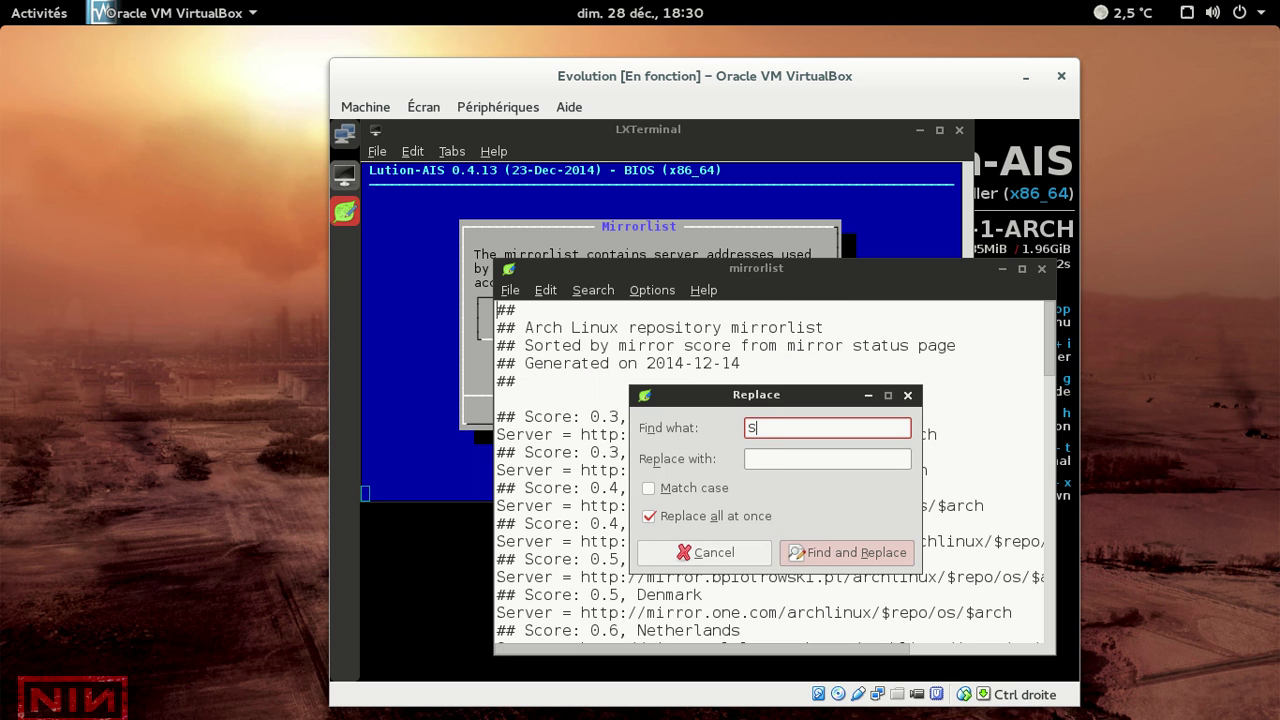
{"action": "type", "text": "erver"}
{"action": "key", "text": "Tab"}
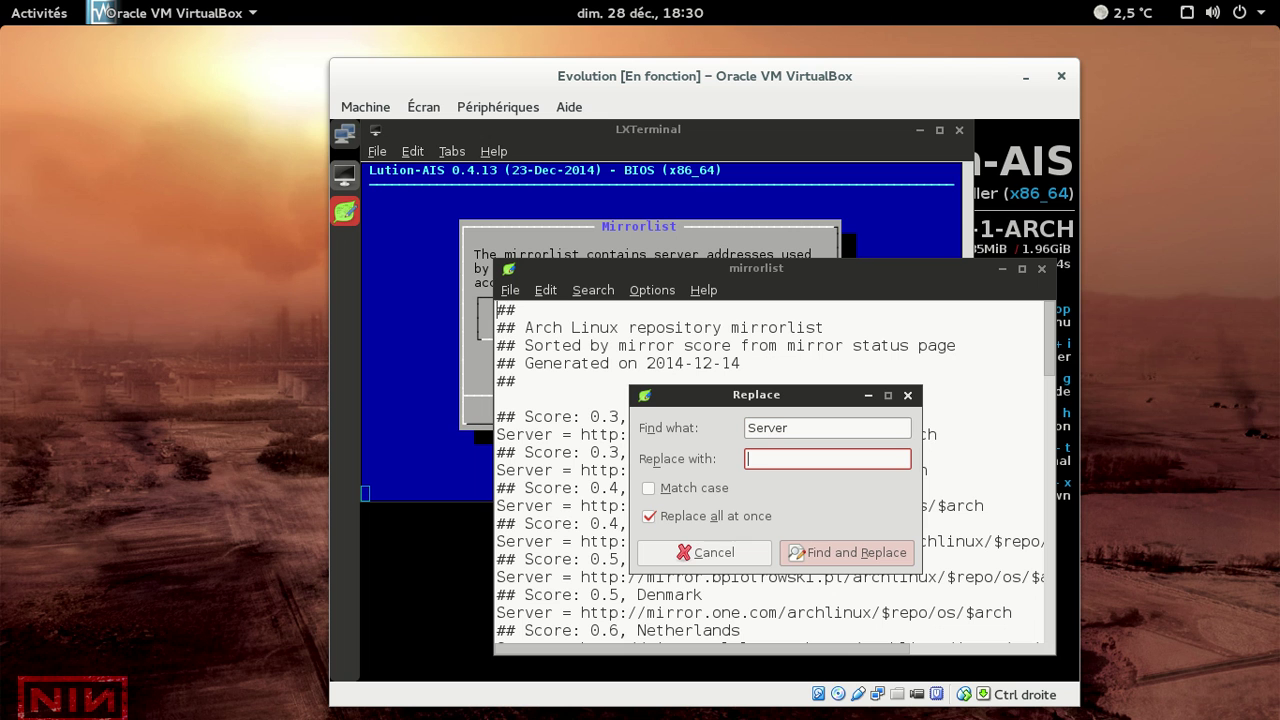
{"action": "type", "text": "#Server"}
{"action": "left_click", "coordinate": [885, 555]}
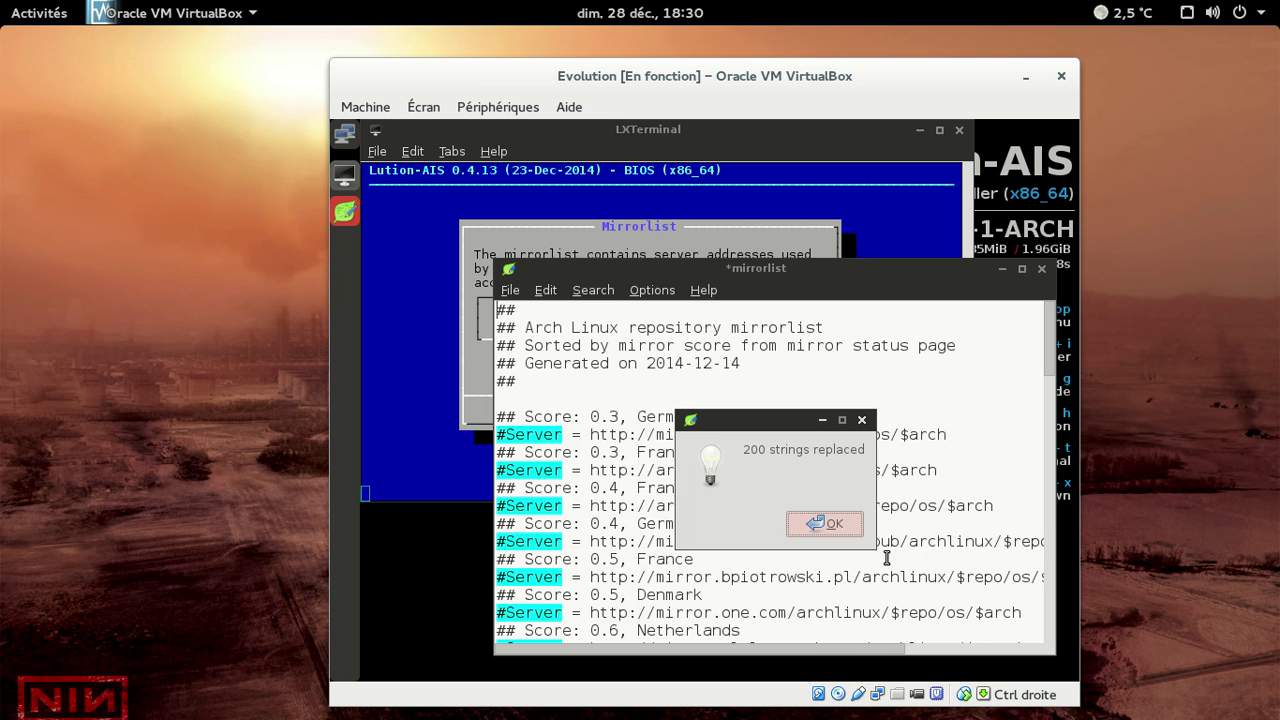
{"action": "left_click", "coordinate": [838, 526]}
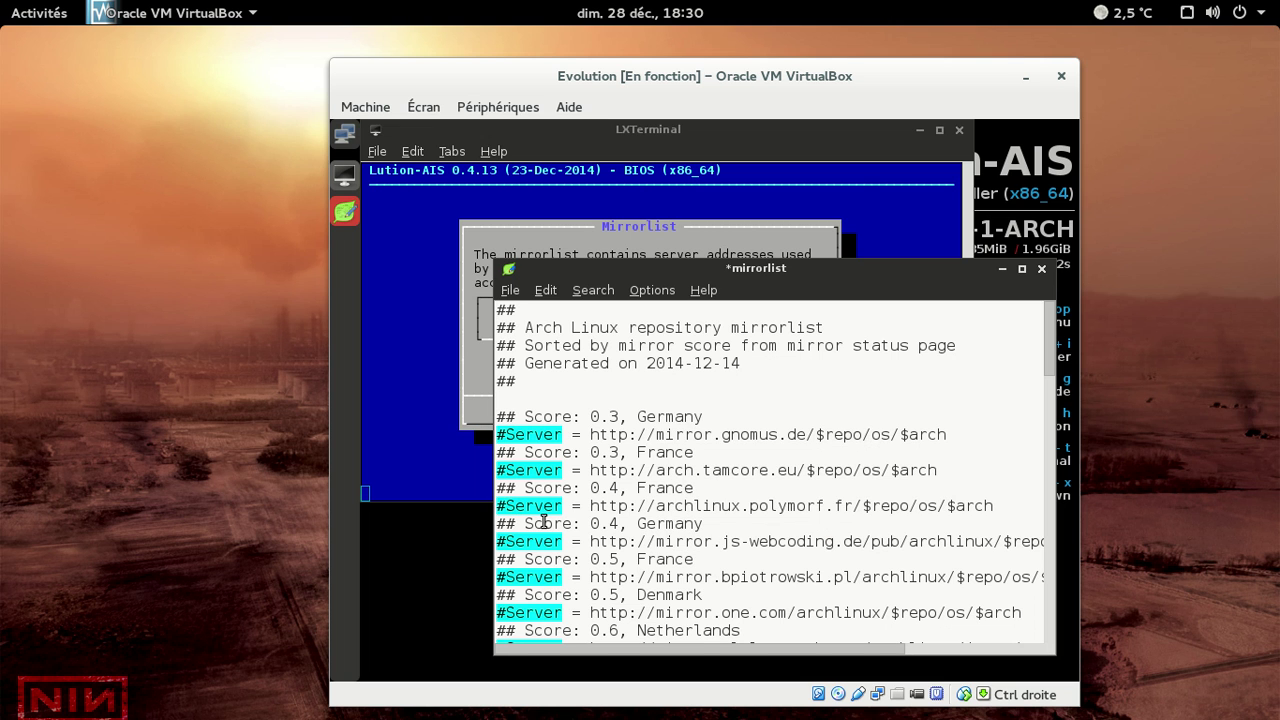
- Uncomment the archlinux.polymorf.fr Server line, save the mirrorlist and close the editor
{"action": "key", "text": "BackSpace"}
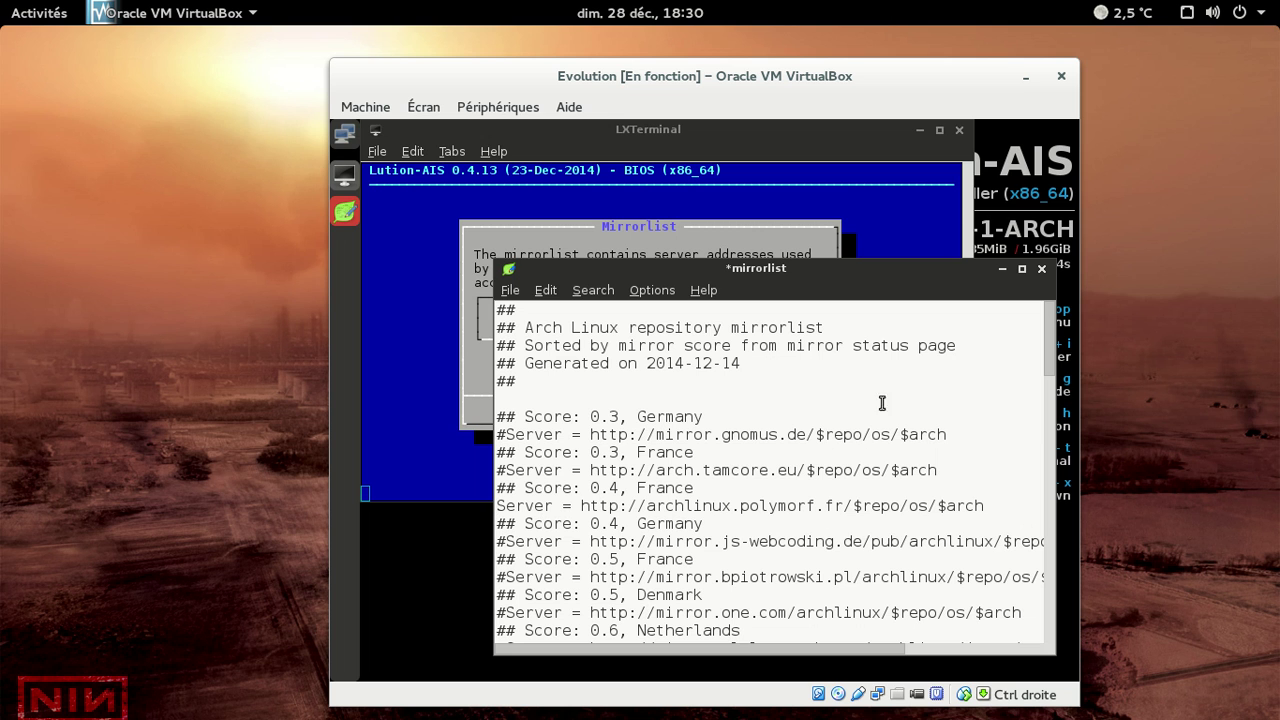
{"action": "left_click", "coordinate": [510, 290]}
{"action": "left_click", "coordinate": [547, 350]}
{"action": "left_click", "coordinate": [1042, 268]}
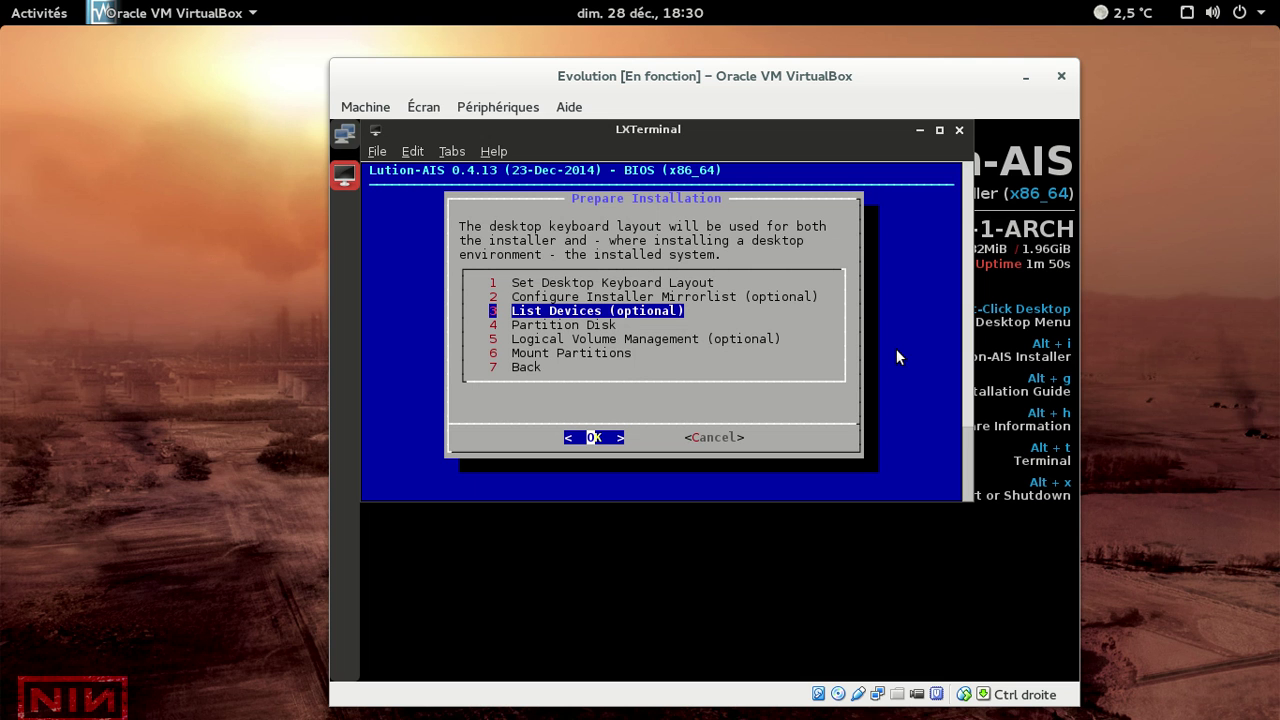
- Open the Partition Disk step and select /dev/sda for partitioning
{"action": "key", "text": "Down"}
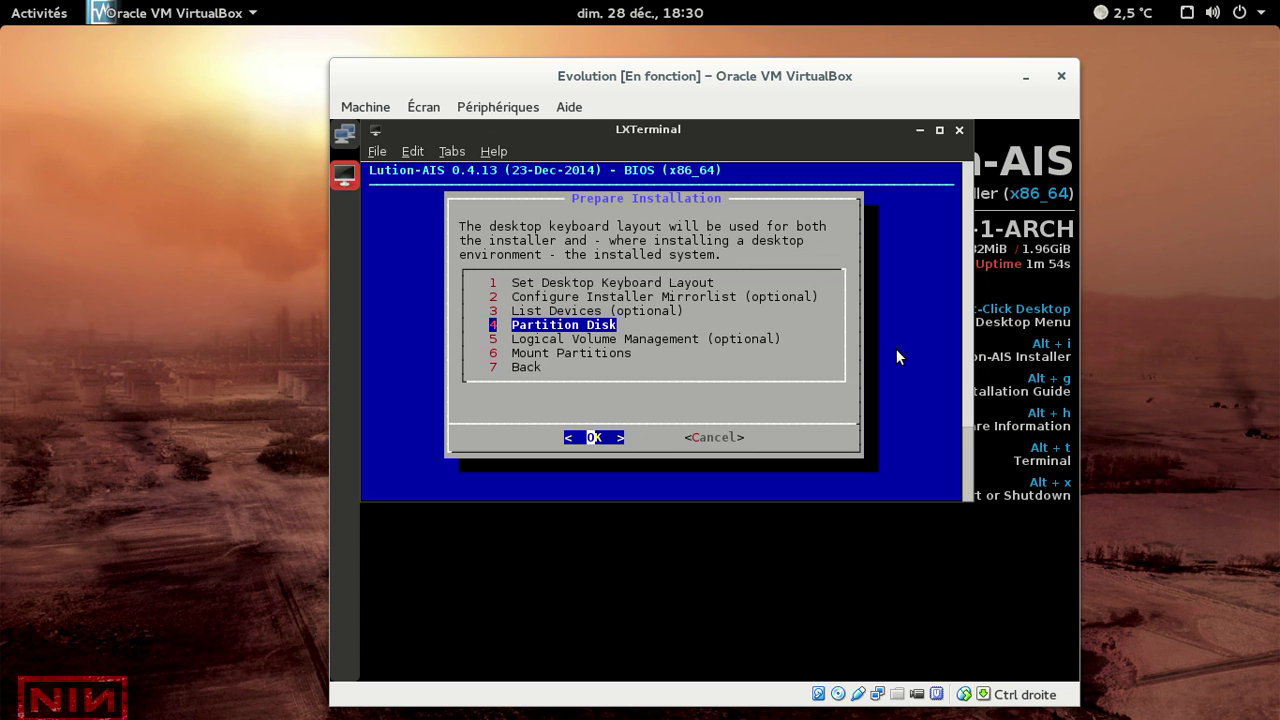
{"action": "key", "text": "Return"}
{"action": "key", "text": "Return"}
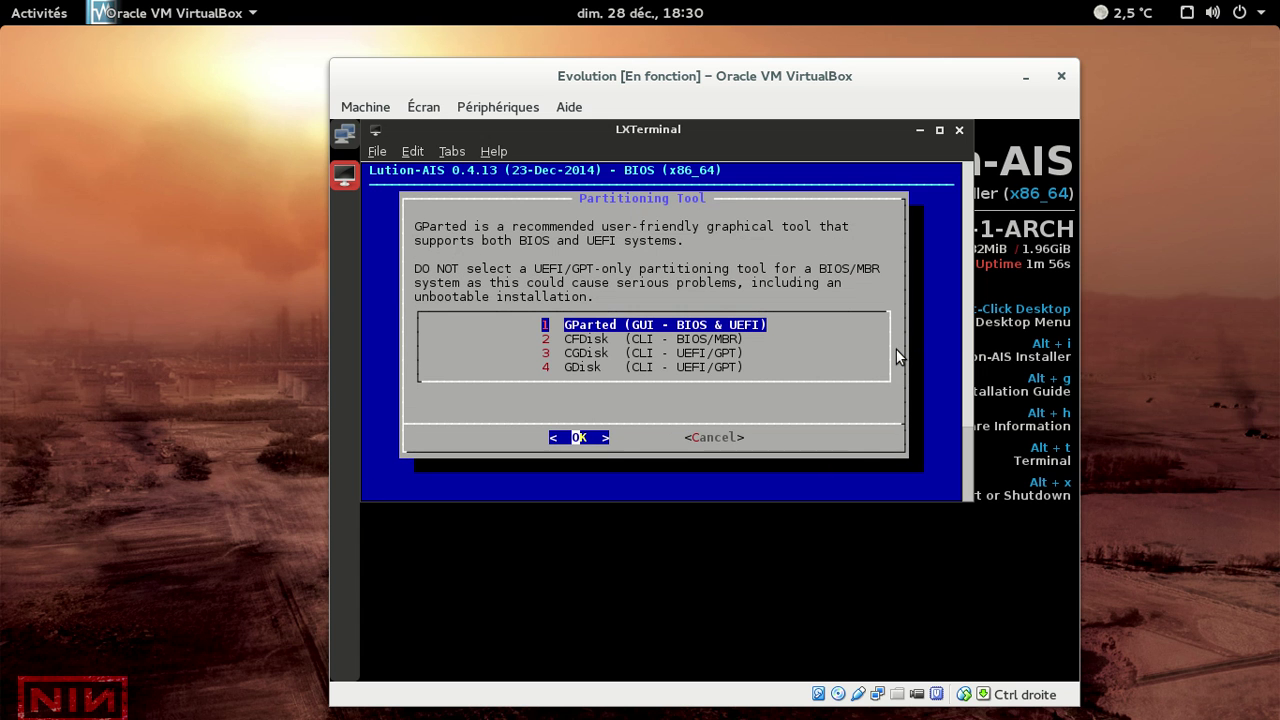
{"action": "key", "text": "Return"}
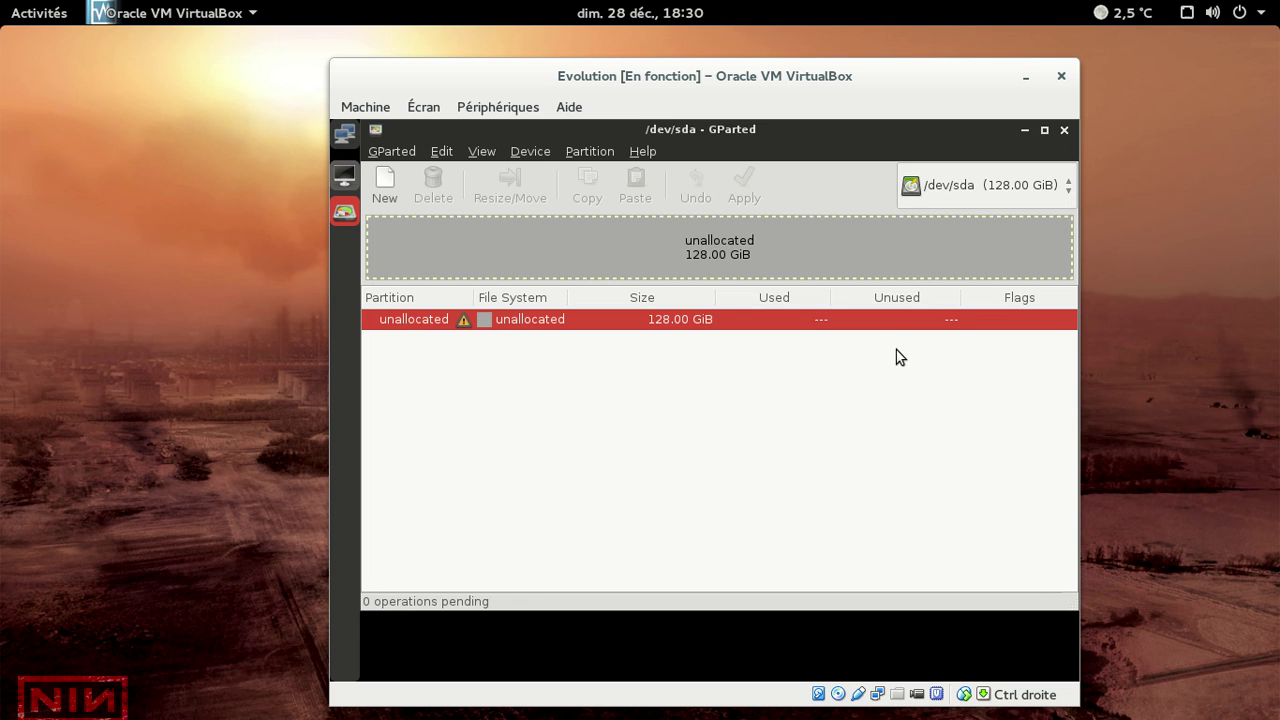
- Create a new partition table on /dev/sda
{"action": "right_click", "coordinate": [606, 234]}
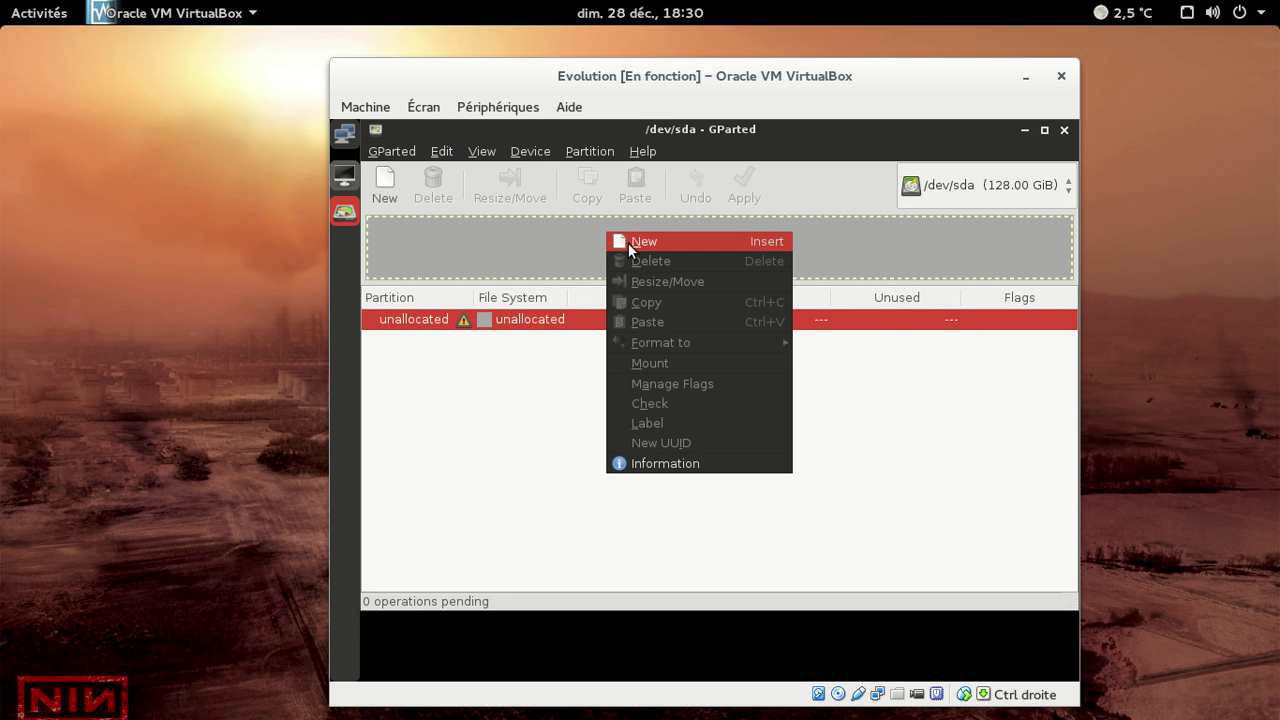
{"action": "left_click", "coordinate": [570, 150]}
{"action": "mouse_move", "coordinate": [530, 152]}
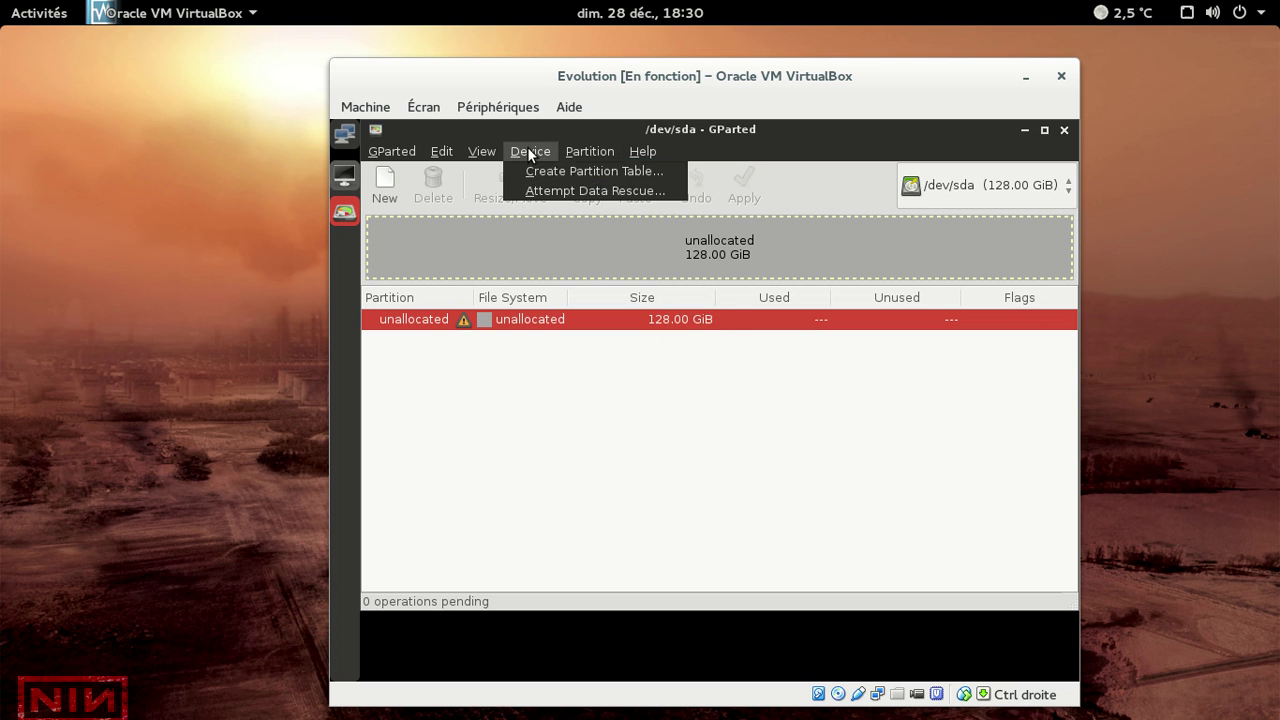
{"action": "left_click", "coordinate": [539, 174]}
{"action": "left_click", "coordinate": [984, 448]}
- Queue a 512 MiB ext2 partition at the start of the unallocated space
{"action": "right_click", "coordinate": [659, 259]}
{"action": "left_click", "coordinate": [701, 273]}
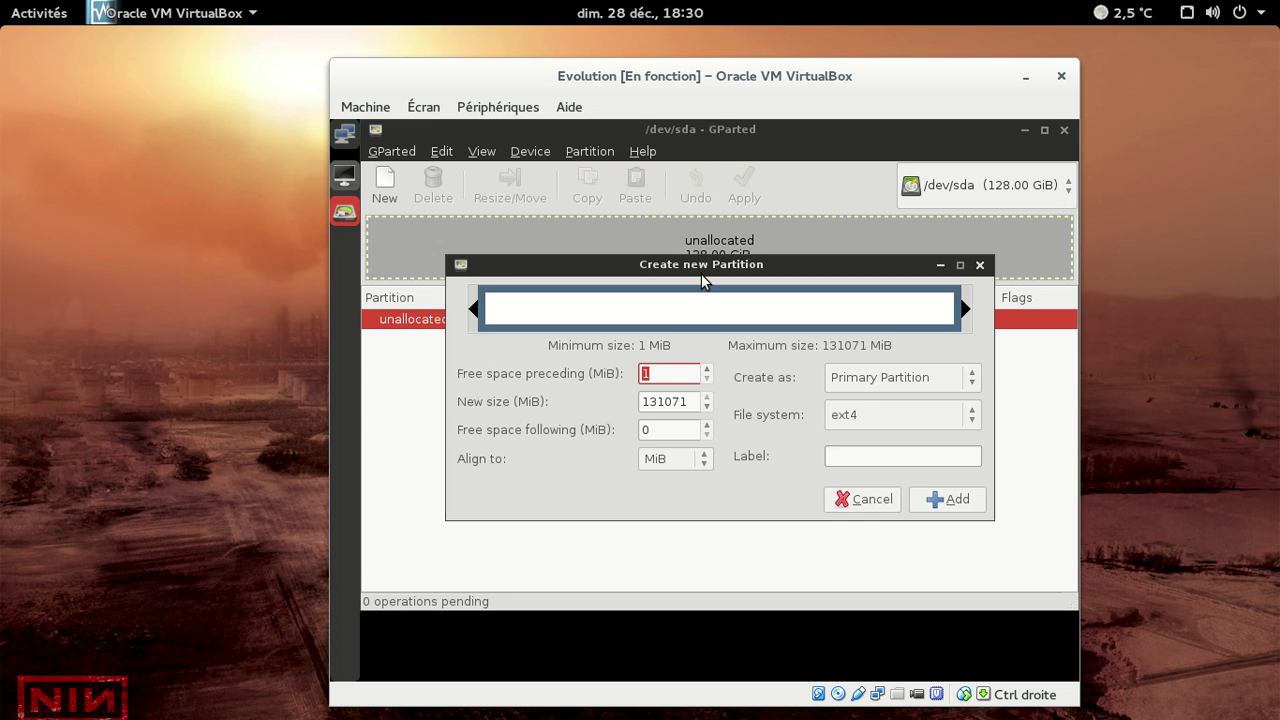
{"action": "key", "text": "Tab"}
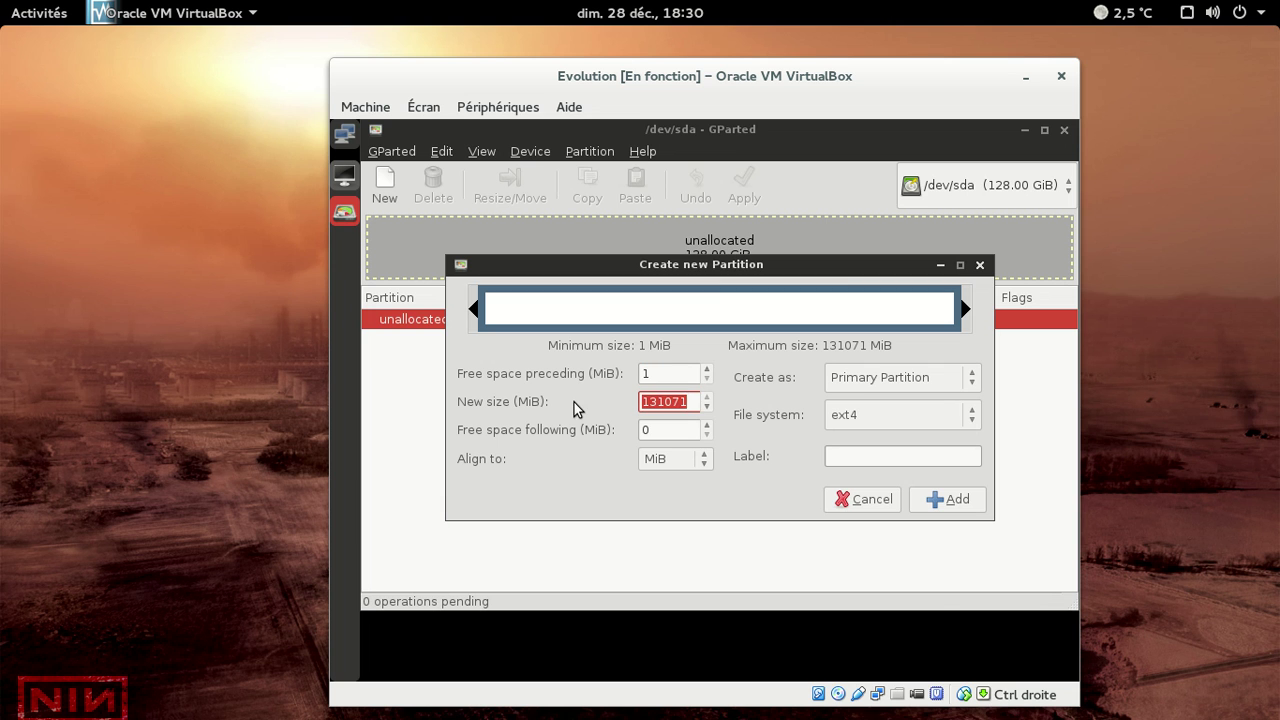
{"action": "type", "text": "512"}
{"action": "left_click", "coordinate": [850, 424]}
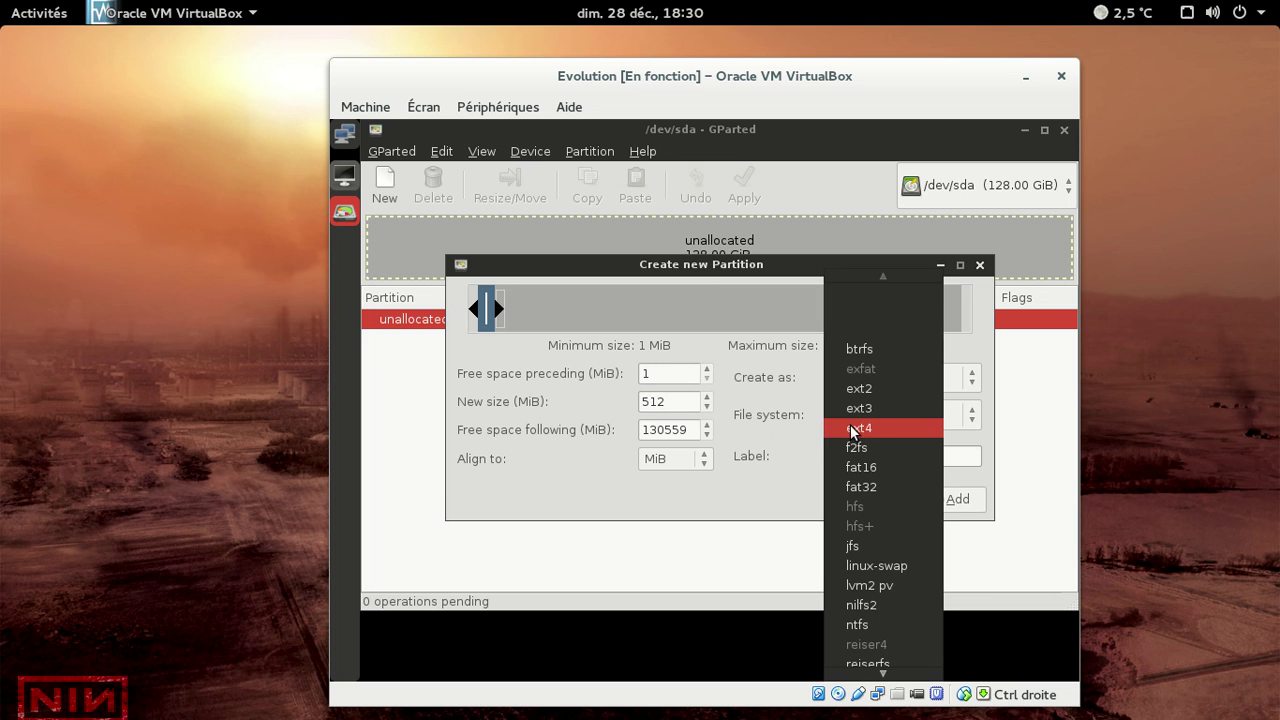
{"action": "left_click", "coordinate": [858, 388]}
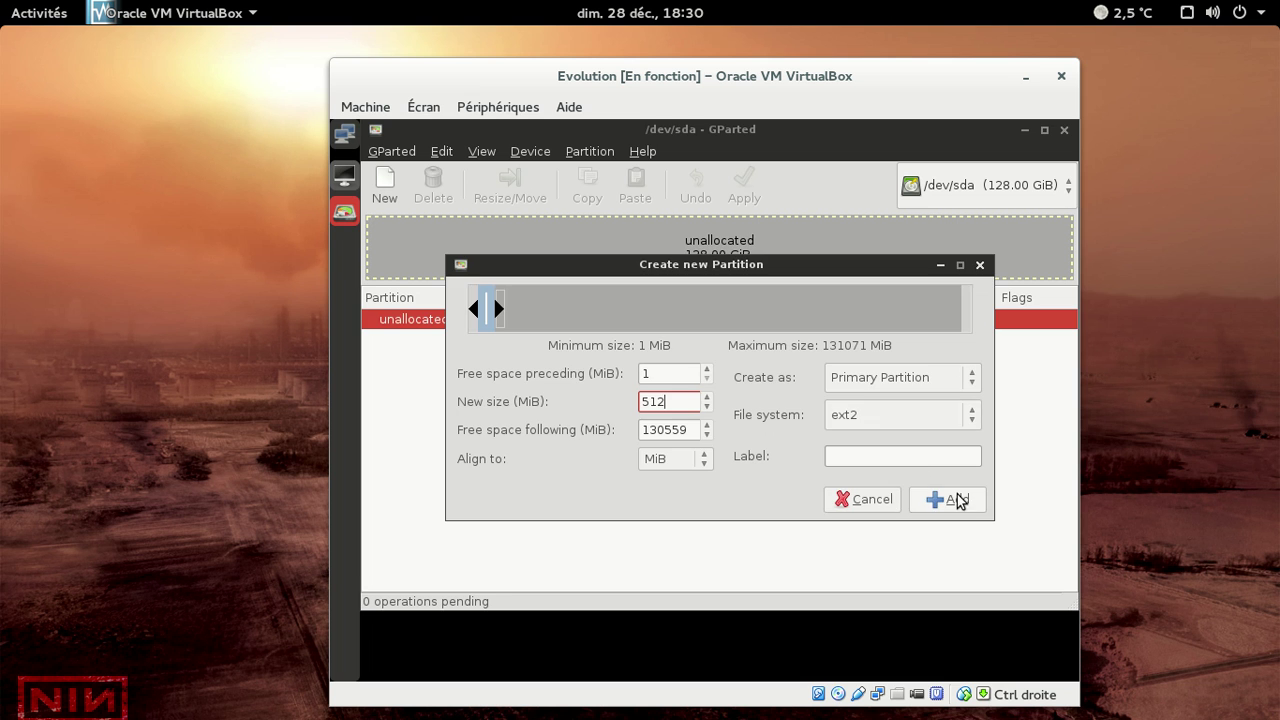
{"action": "left_click", "coordinate": [957, 500]}
- Queue a 4096 MiB linux-swap partition
{"action": "right_click", "coordinate": [569, 232]}
{"action": "left_click", "coordinate": [635, 247]}
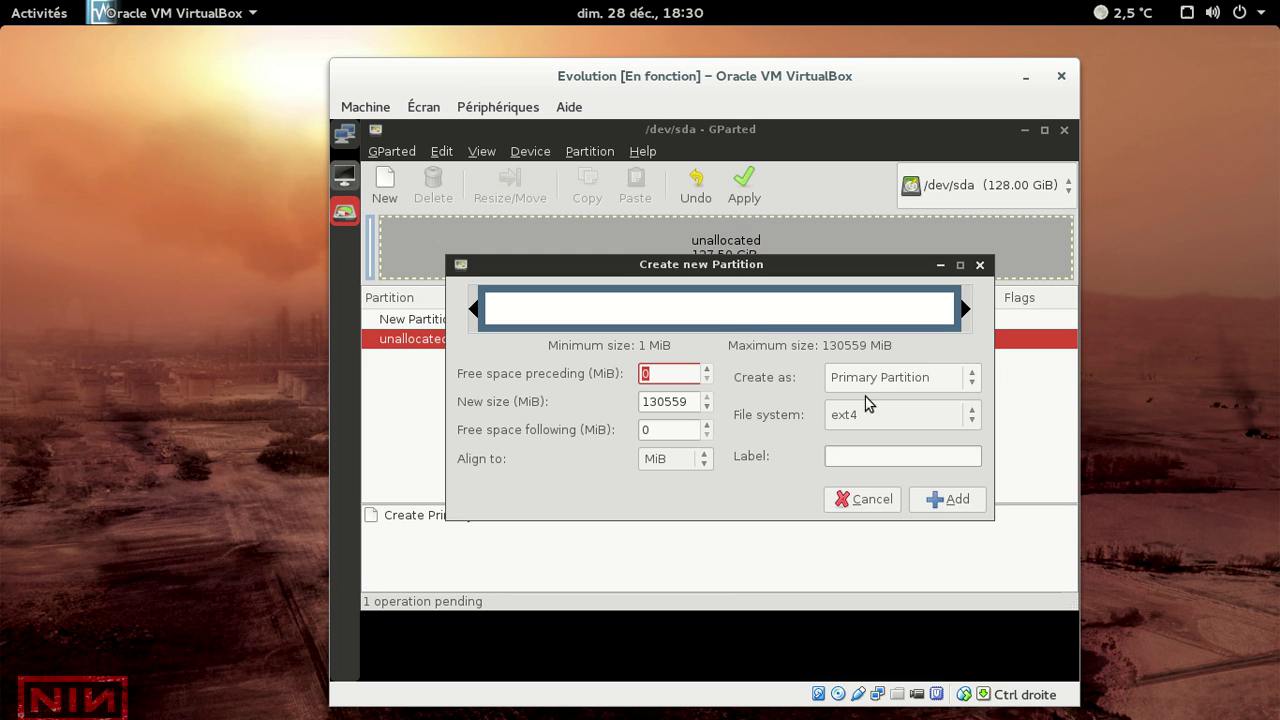
{"action": "key", "text": "Tab"}
{"action": "type", "text": "4096"}
{"action": "key", "text": "Tab"}
{"action": "key", "text": "Tab"}
{"action": "key", "text": "Tab"}
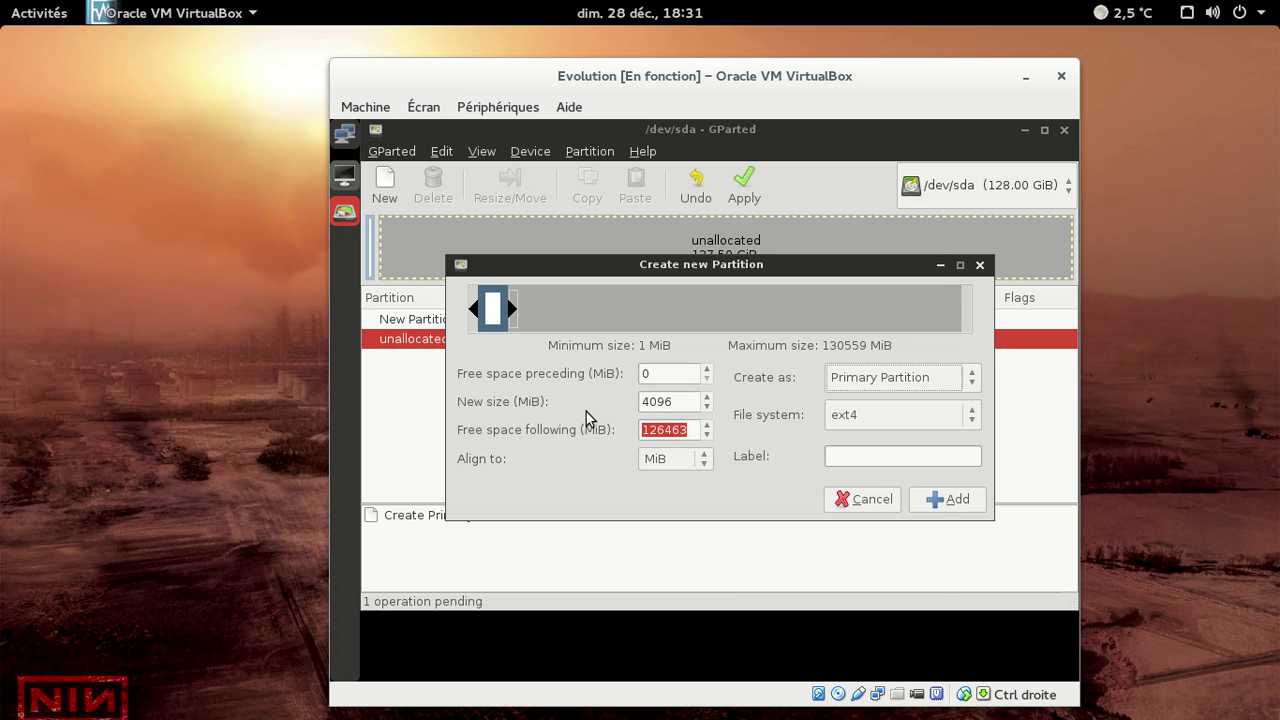
{"action": "left_click", "coordinate": [863, 421]}
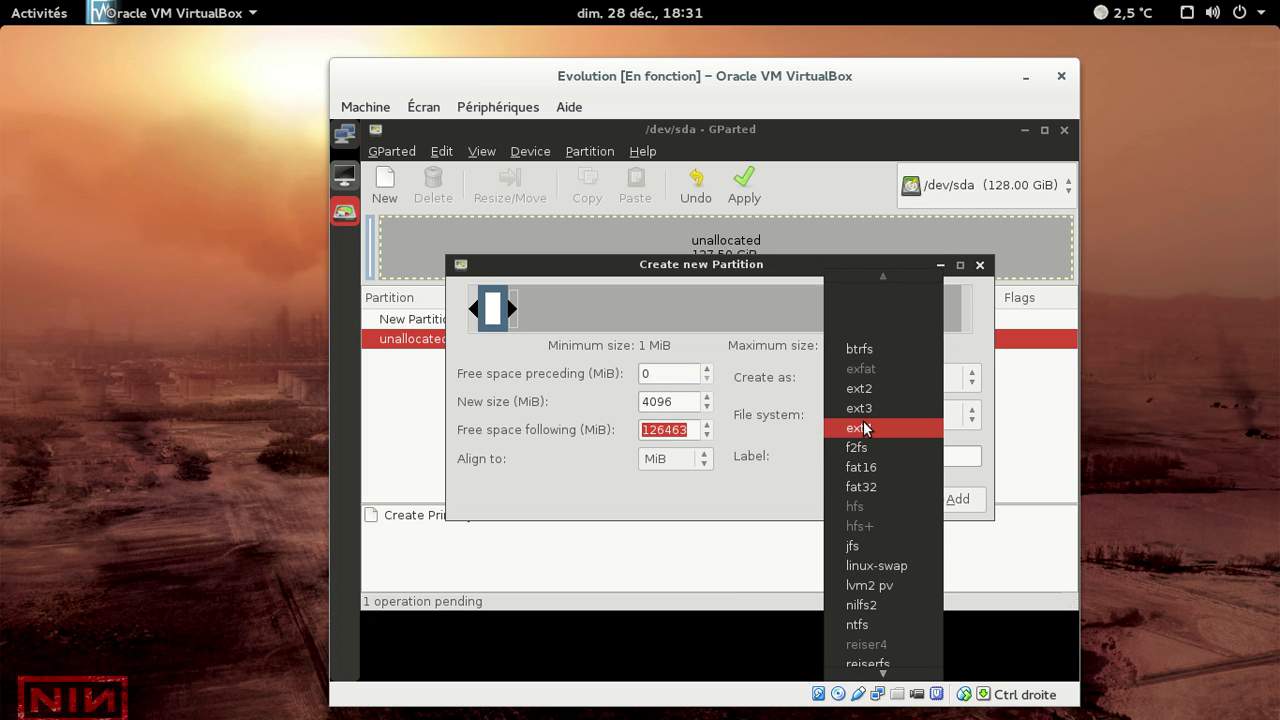
{"action": "left_click", "coordinate": [896, 562]}
{"action": "left_click", "coordinate": [943, 508]}
- Queue a 20480 MiB ext4 partition and a final ext4 partition filling the remaining 103.50 GiB
{"action": "right_click", "coordinate": [578, 241]}
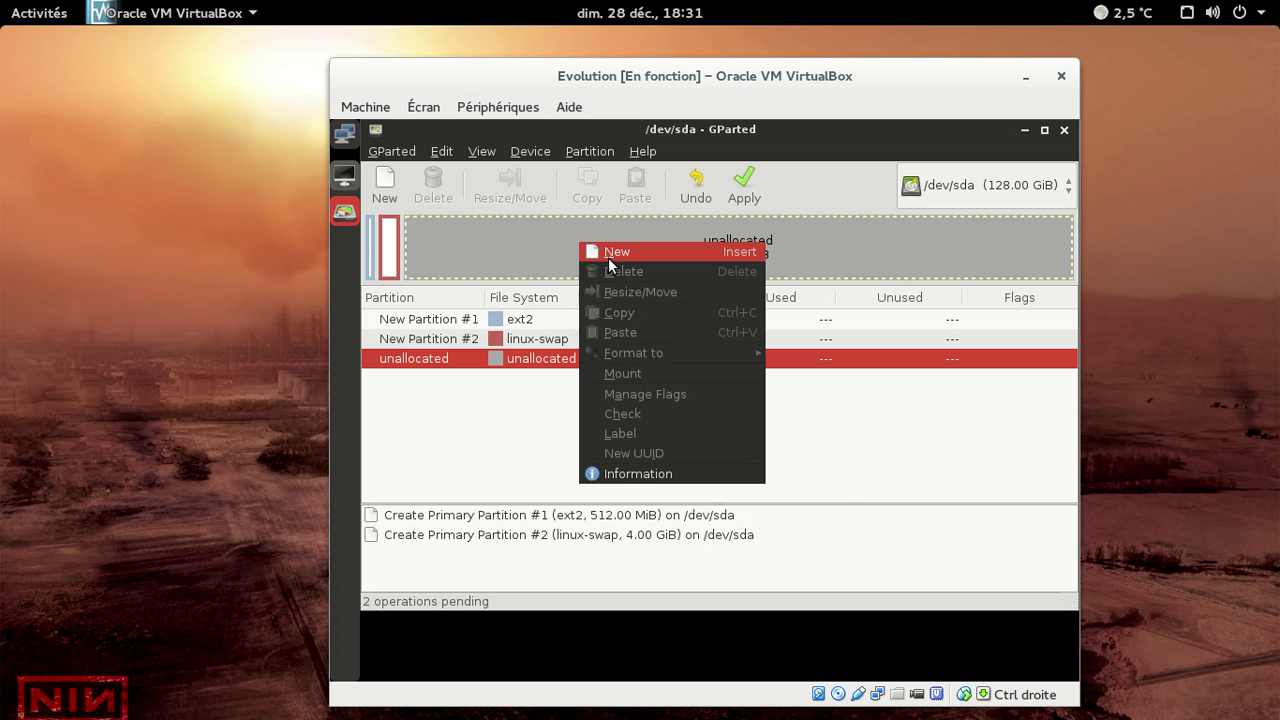
{"action": "left_click", "coordinate": [611, 251]}
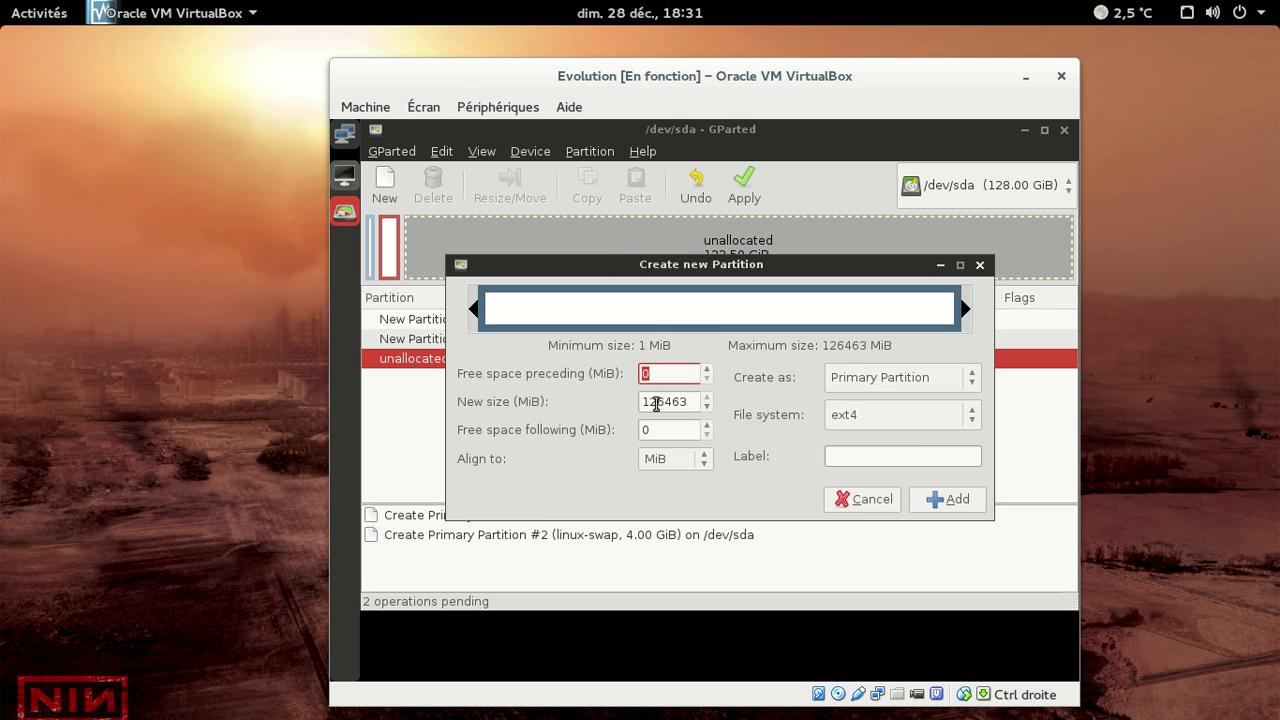
{"action": "key", "text": "Tab"}
{"action": "type", "text": "20480"}
{"action": "left_click", "coordinate": [930, 500]}
{"action": "right_click", "coordinate": [734, 237]}
{"action": "left_click", "coordinate": [765, 248]}
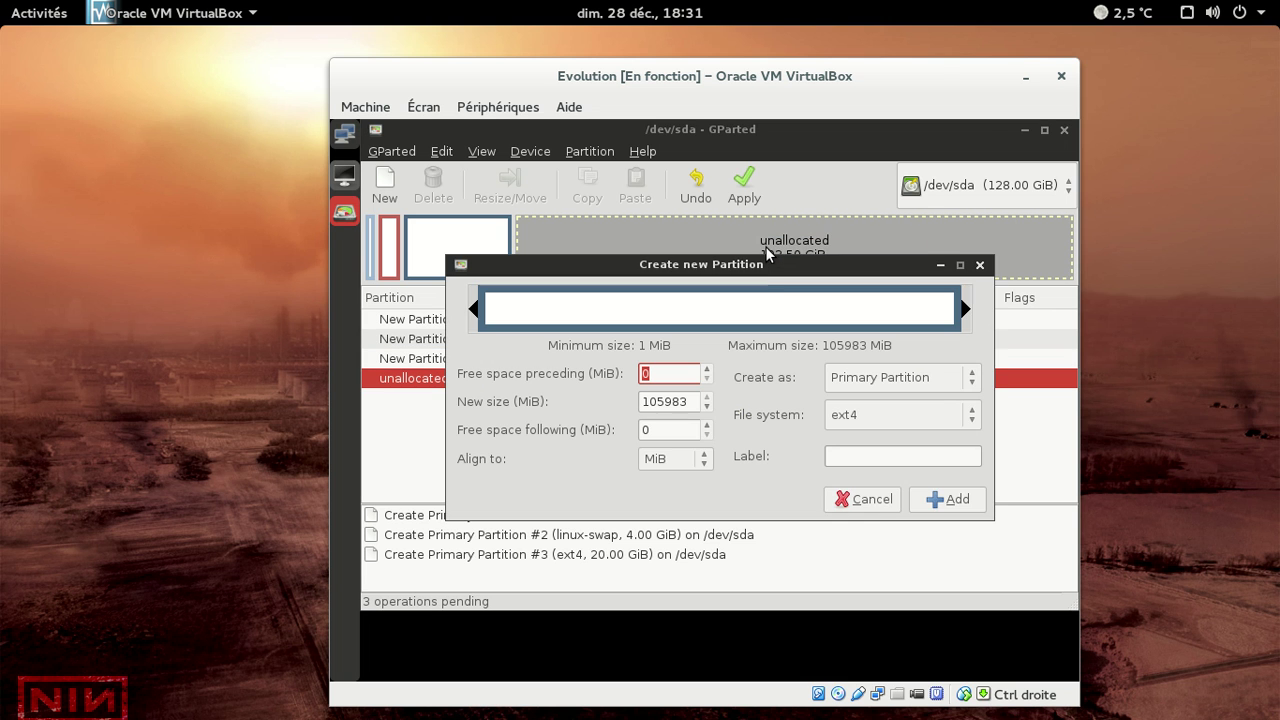
{"action": "left_click", "coordinate": [948, 500]}
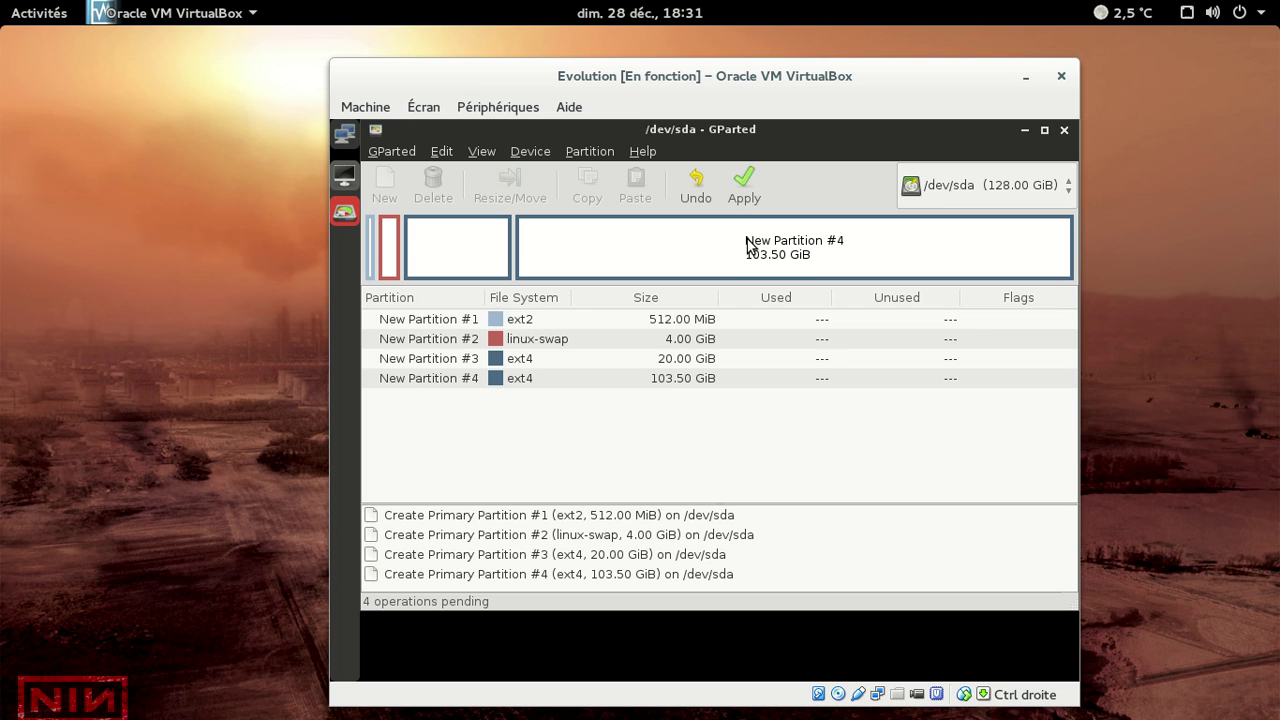
- Apply the four queued operations to create sda1–sda4, then close GParted
{"action": "left_click", "coordinate": [744, 185]}
{"action": "left_click", "coordinate": [893, 443]}
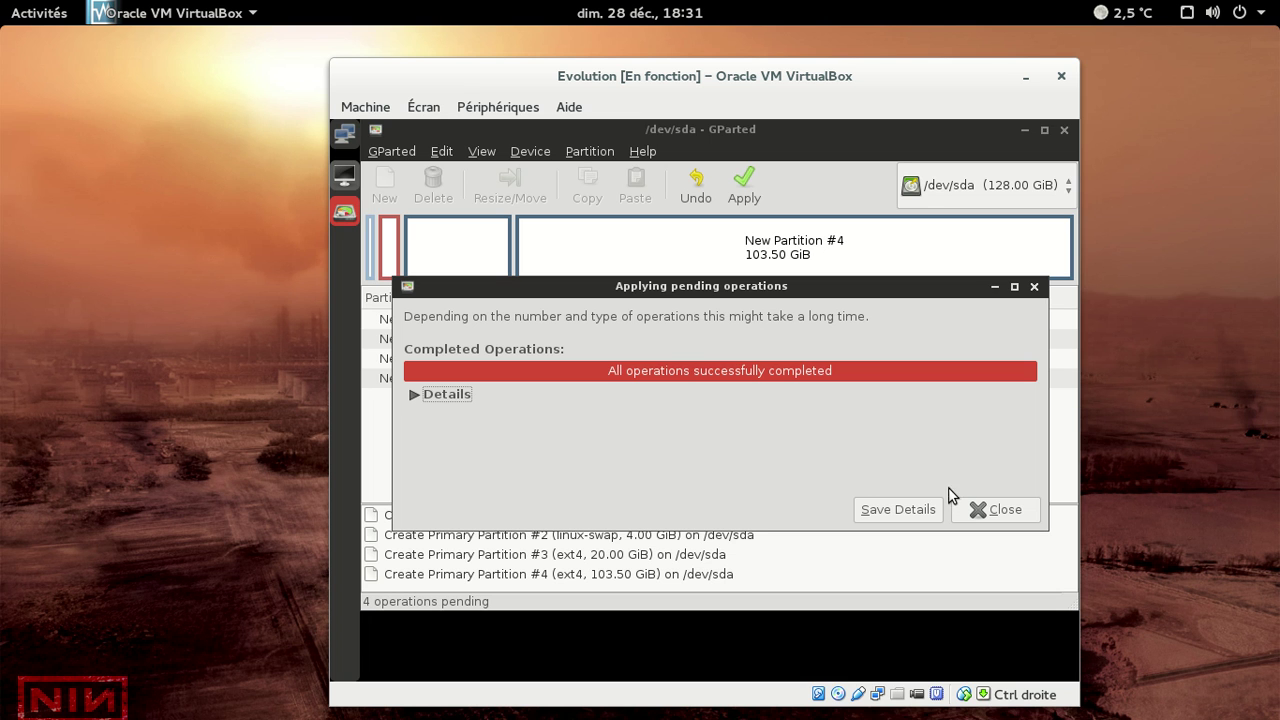
{"action": "left_click", "coordinate": [966, 509]}
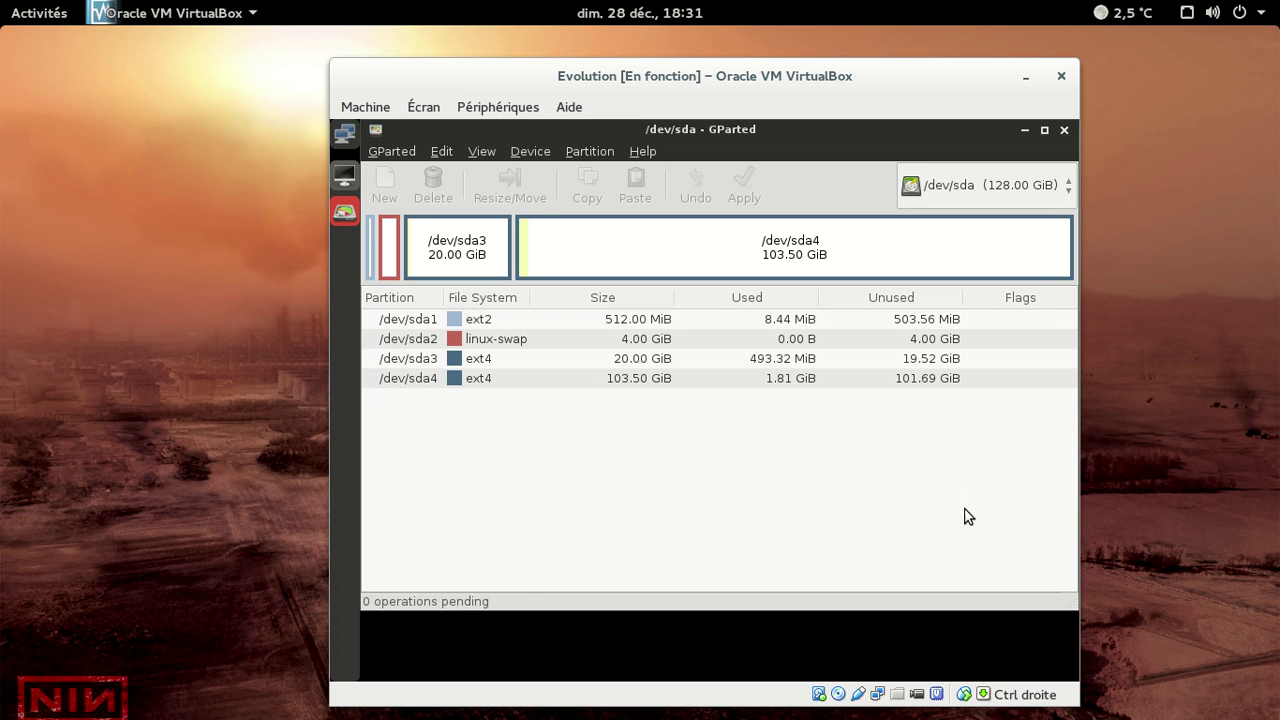
{"action": "left_click", "coordinate": [1064, 131]}
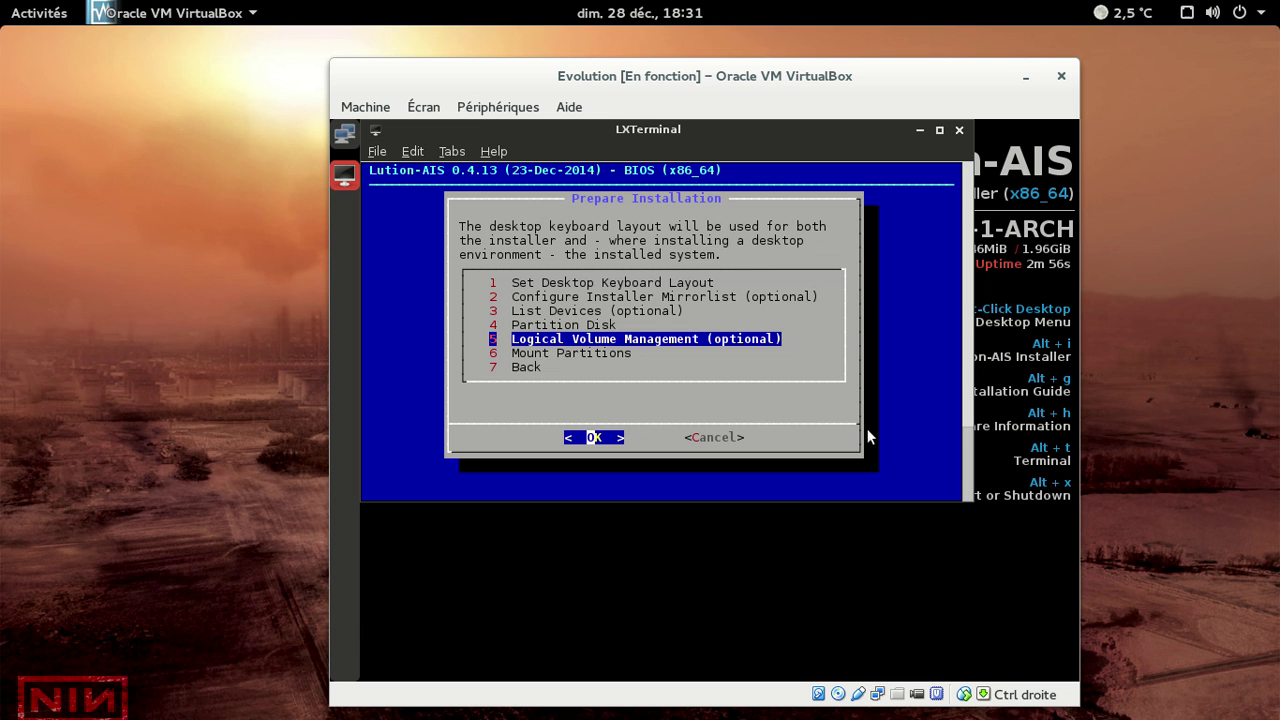
- In Mount Partitions, select sda3 as the root partition and format it as ext4
{"action": "key", "text": "Down"}
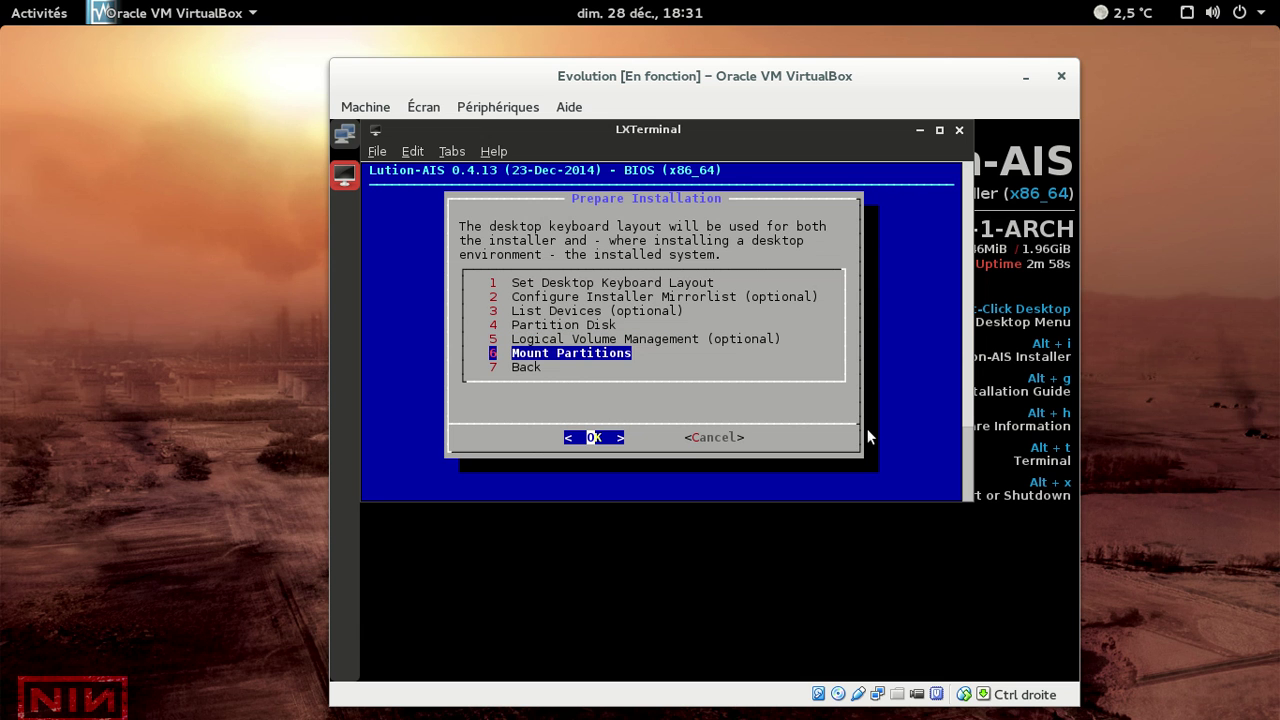
{"action": "key", "text": "Return"}
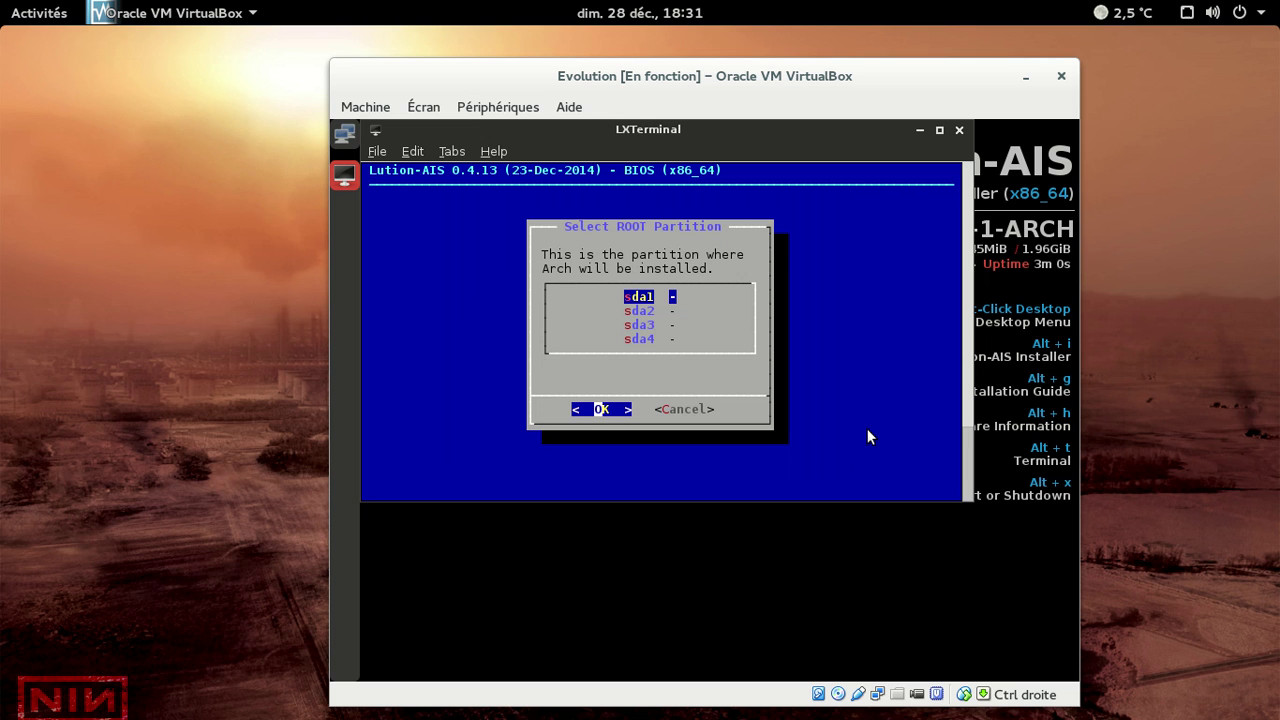
{"action": "key", "text": "Down"}
{"action": "key", "text": "Down"}
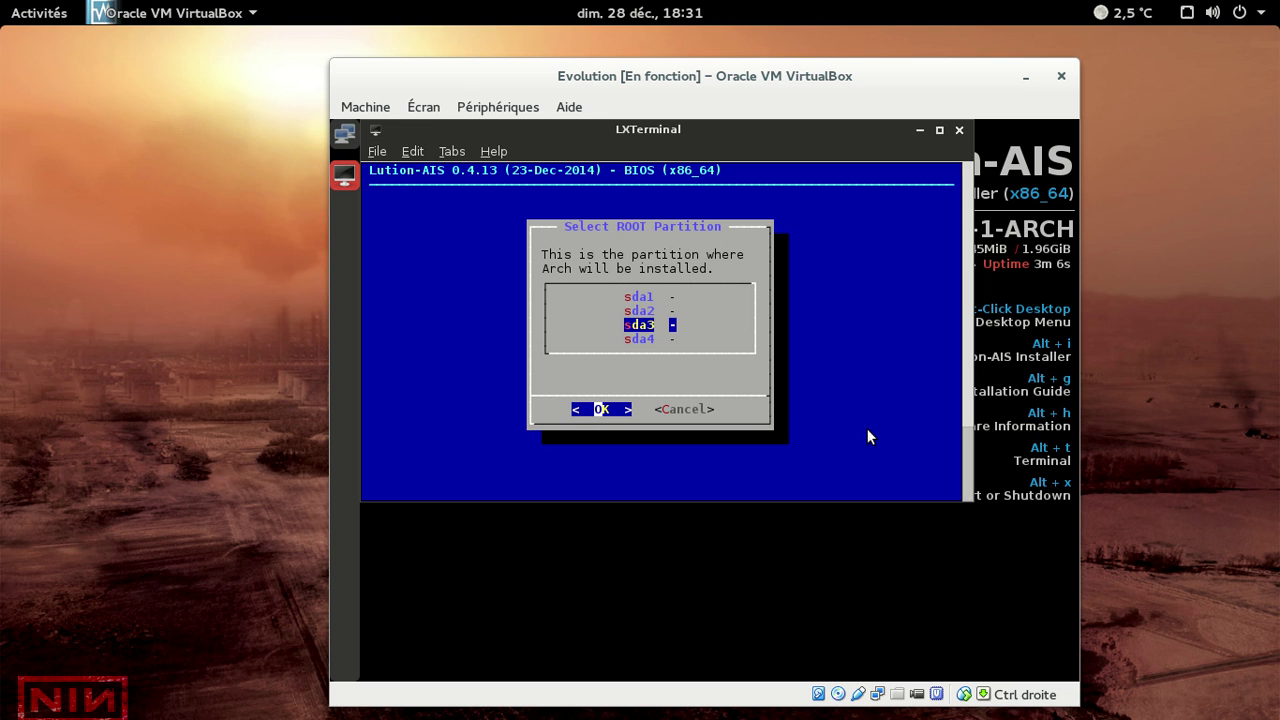
{"action": "key", "text": "Return"}
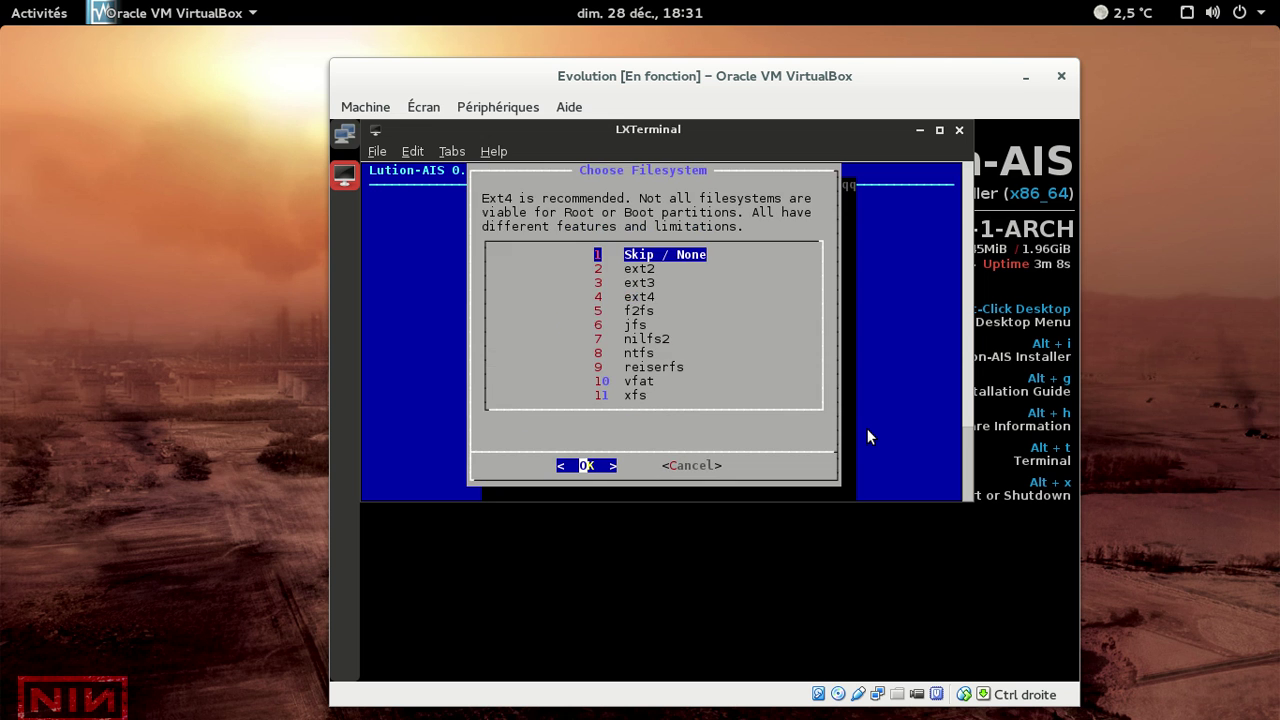
{"action": "key", "text": "Down"}
{"action": "key", "text": "Down"}
{"action": "key", "text": "Down"}
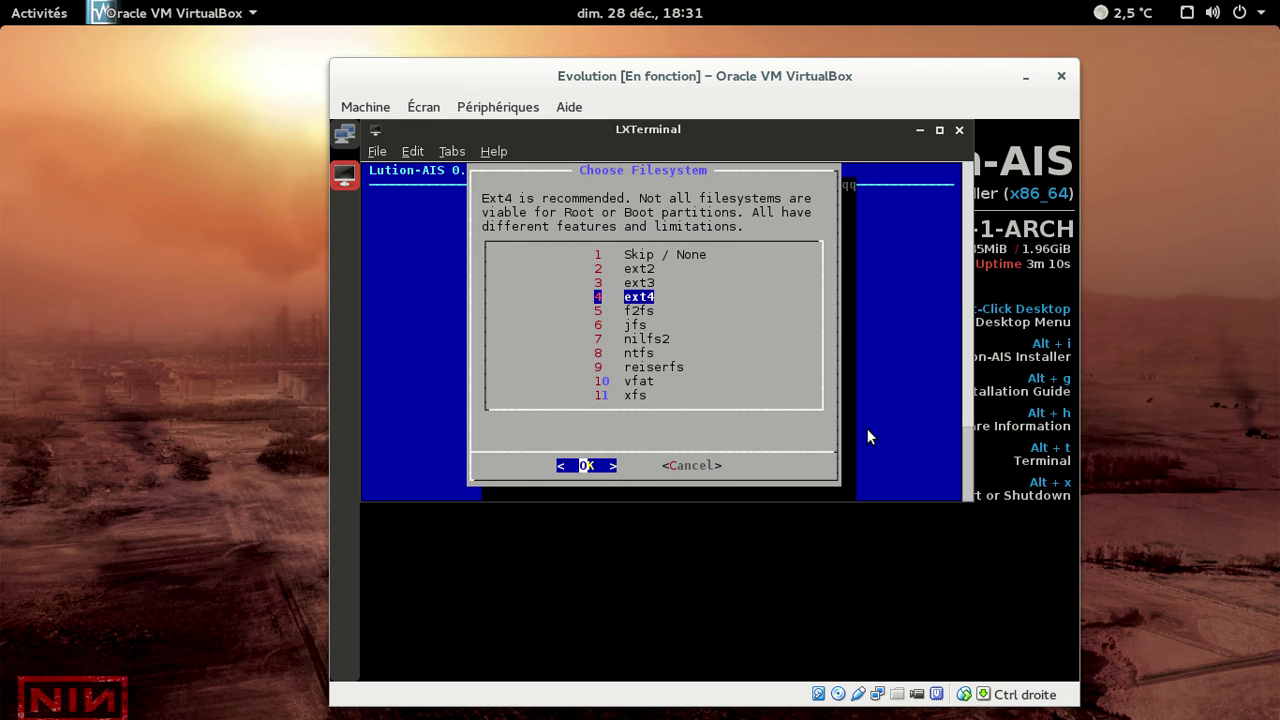
{"action": "key", "text": "Return"}
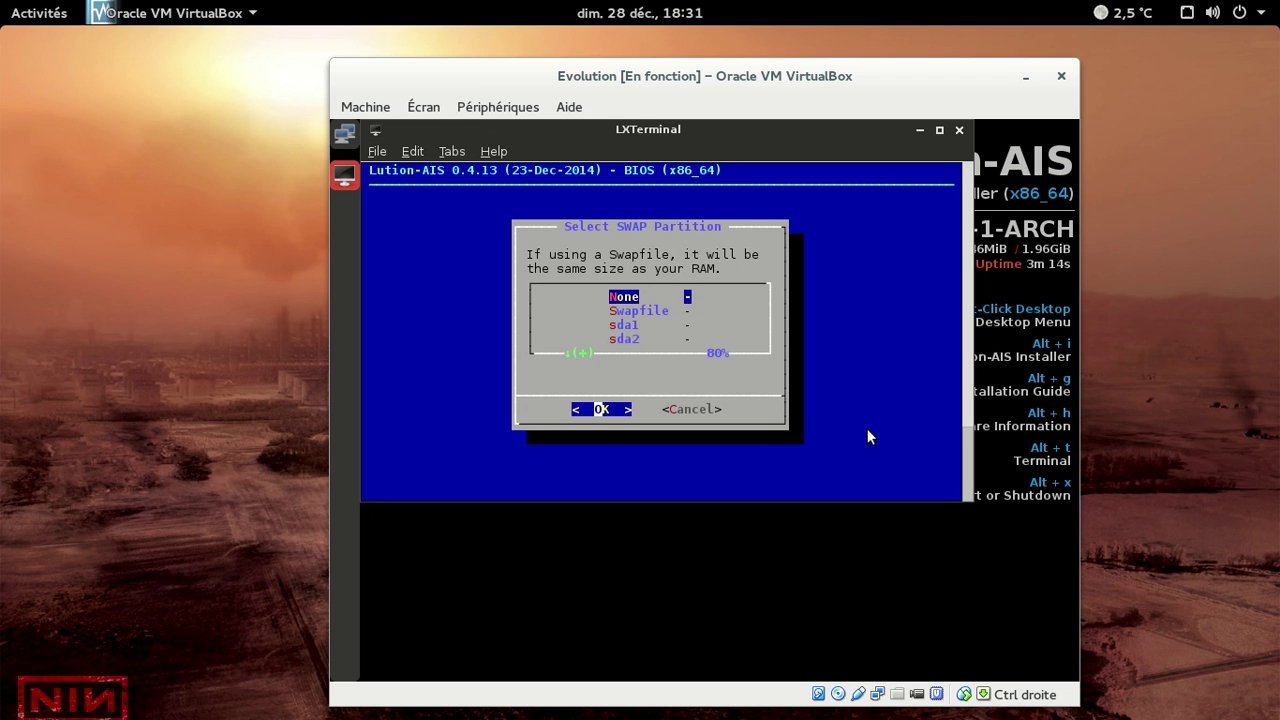
- Use sda2 as swap and mount sda1 at /boot
{"action": "key", "text": "Down"}
{"action": "key", "text": "Down"}
{"action": "key", "text": "Down"}
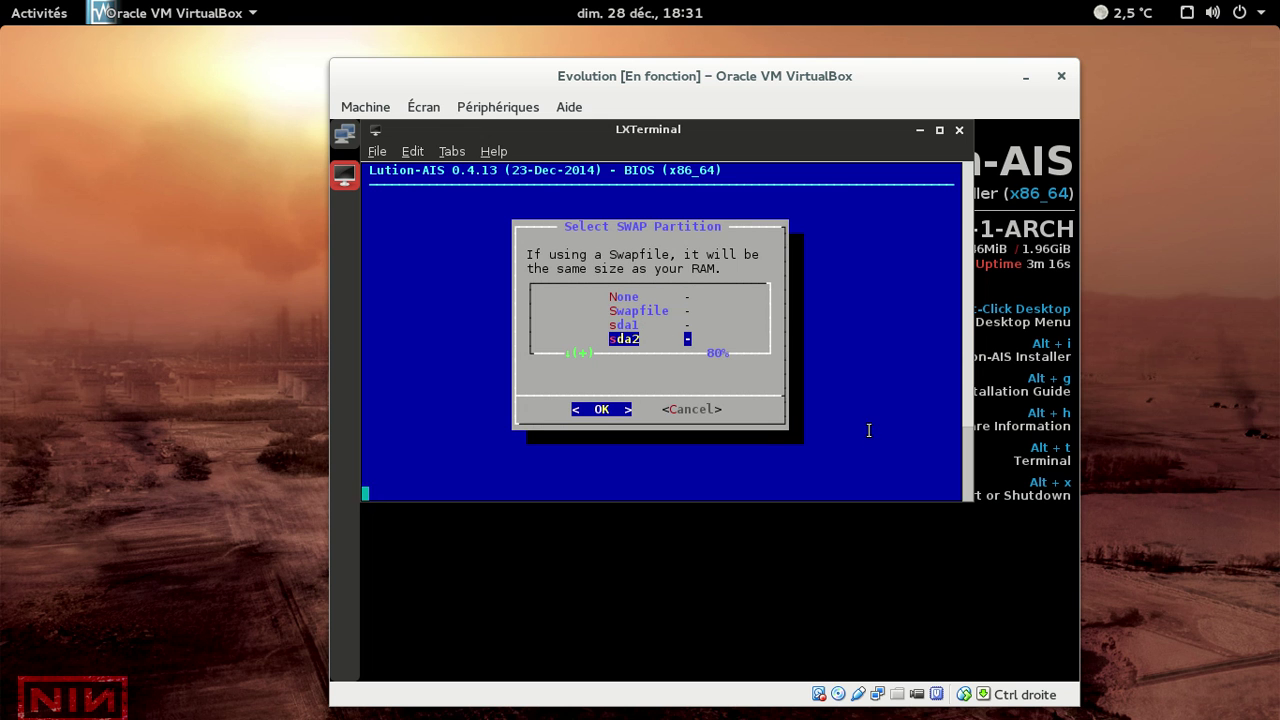
{"action": "key", "text": "Return"}
{"action": "key", "text": "Down"}
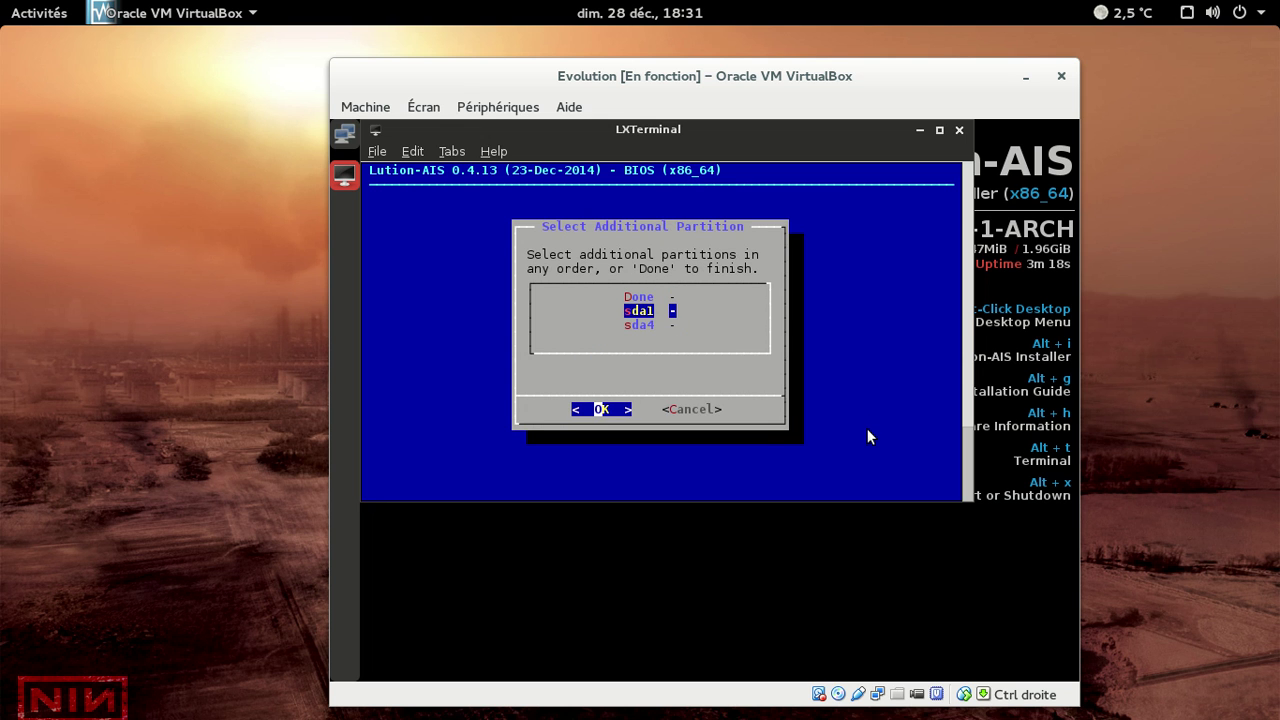
{"action": "key", "text": "Return"}
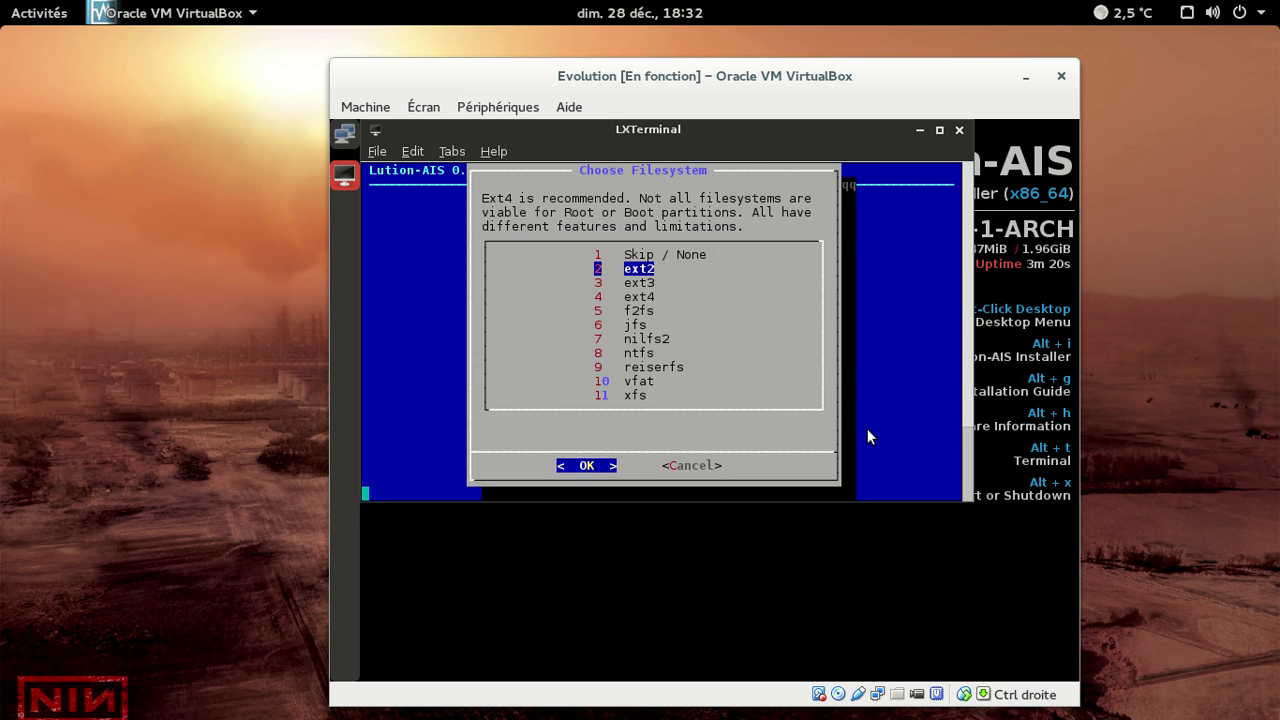
{"action": "key", "text": "Return"}
{"action": "type", "text": "/boot"}
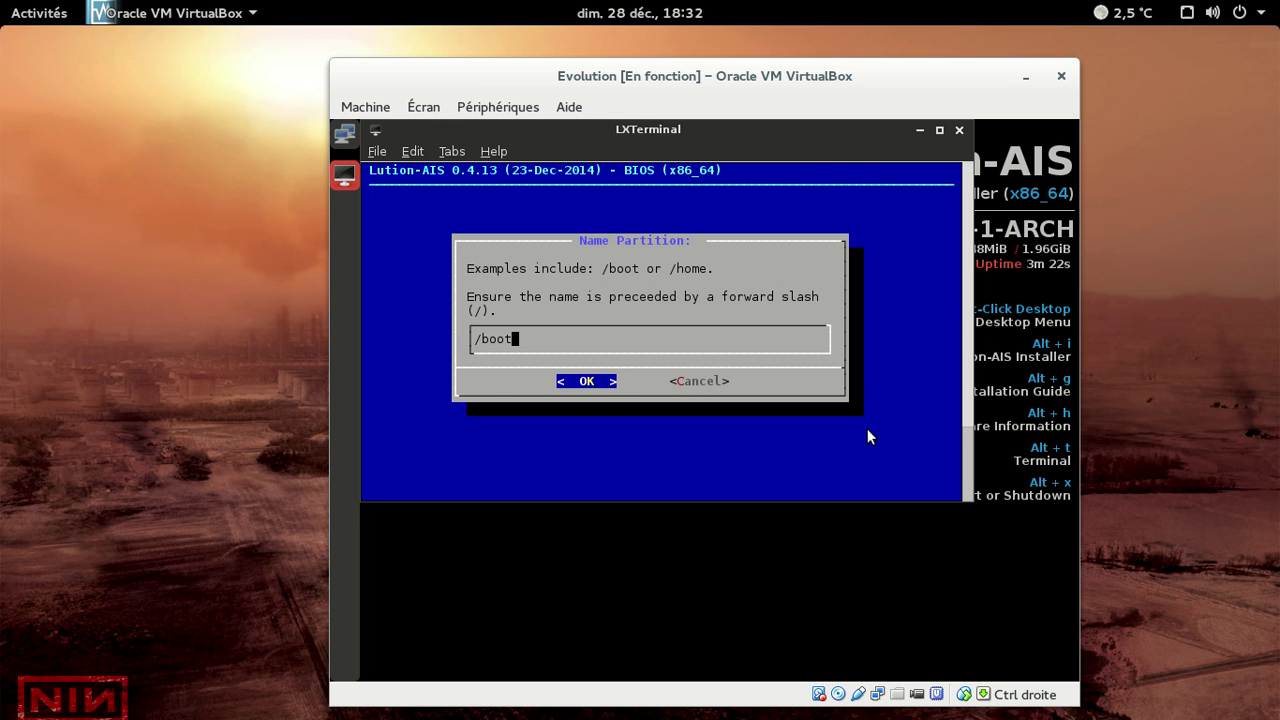
{"action": "key", "text": "Return"}
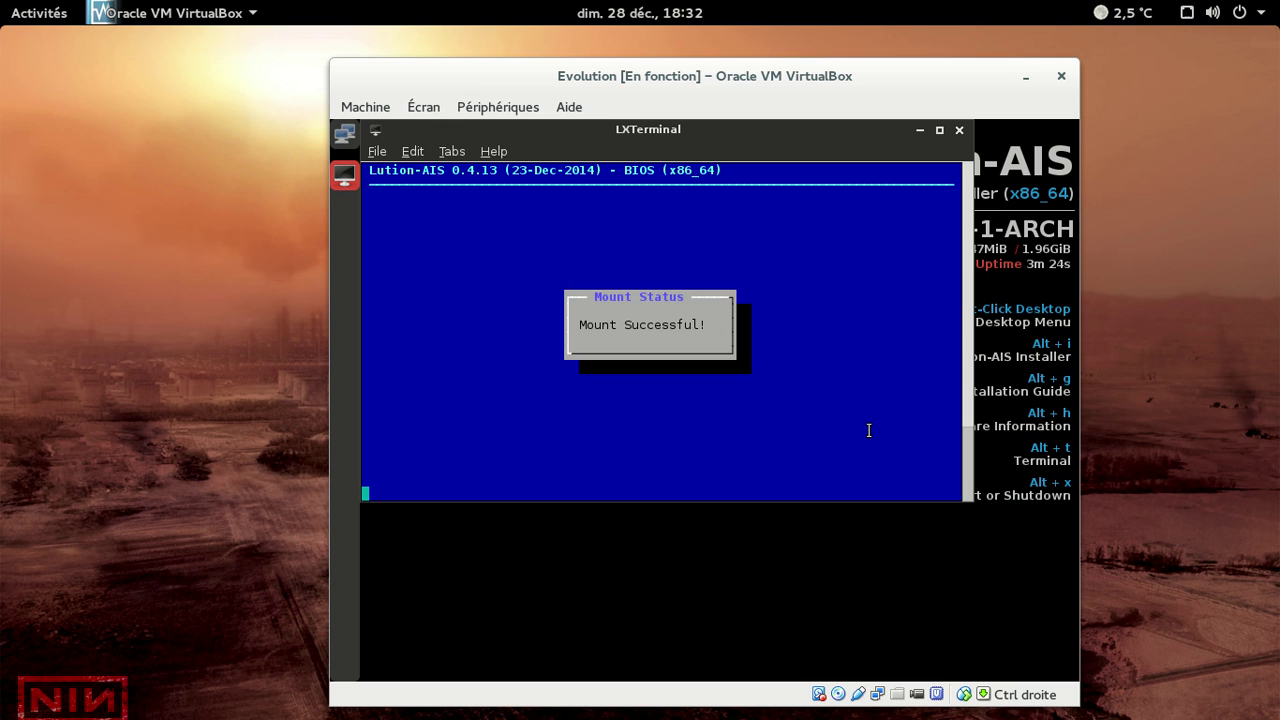
- Mount sda4 as ext4 at /home and go back to the main menu
{"action": "key", "text": "Down"}
{"action": "key", "text": "Return"}
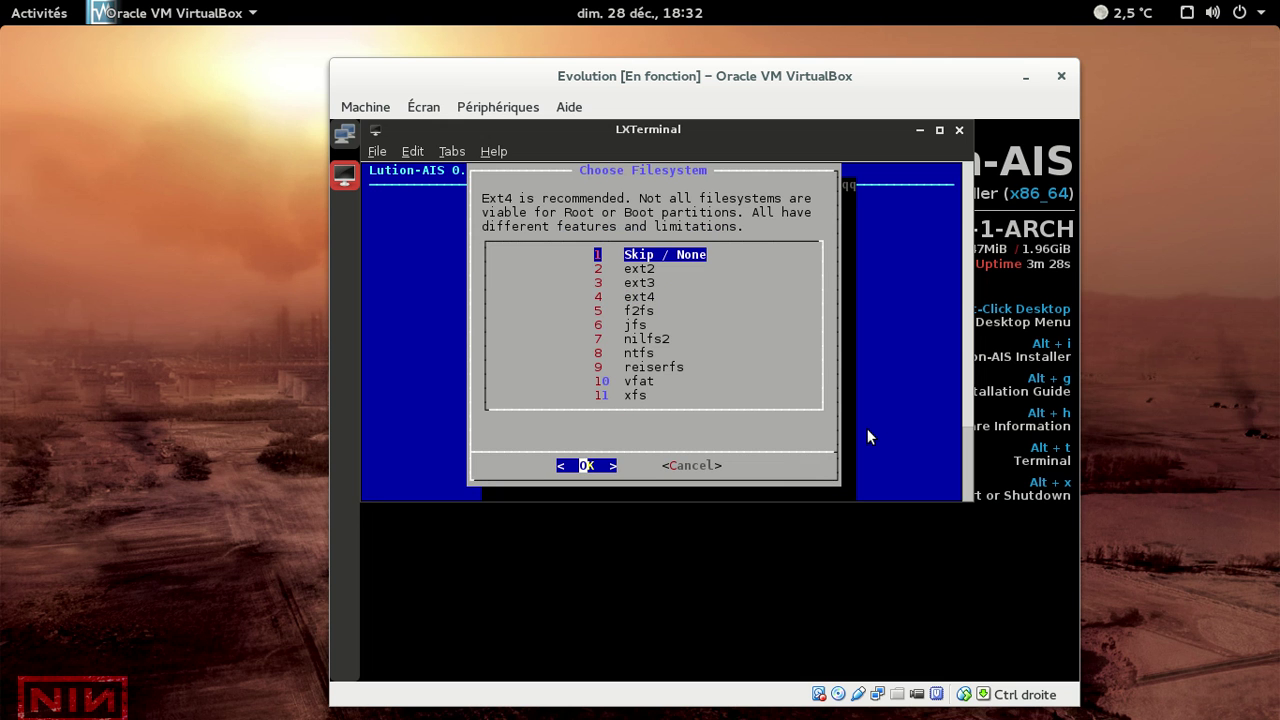
{"action": "key", "text": "Down"}
{"action": "key", "text": "Down"}
{"action": "key", "text": "Down"}
{"action": "key", "text": "Return"}
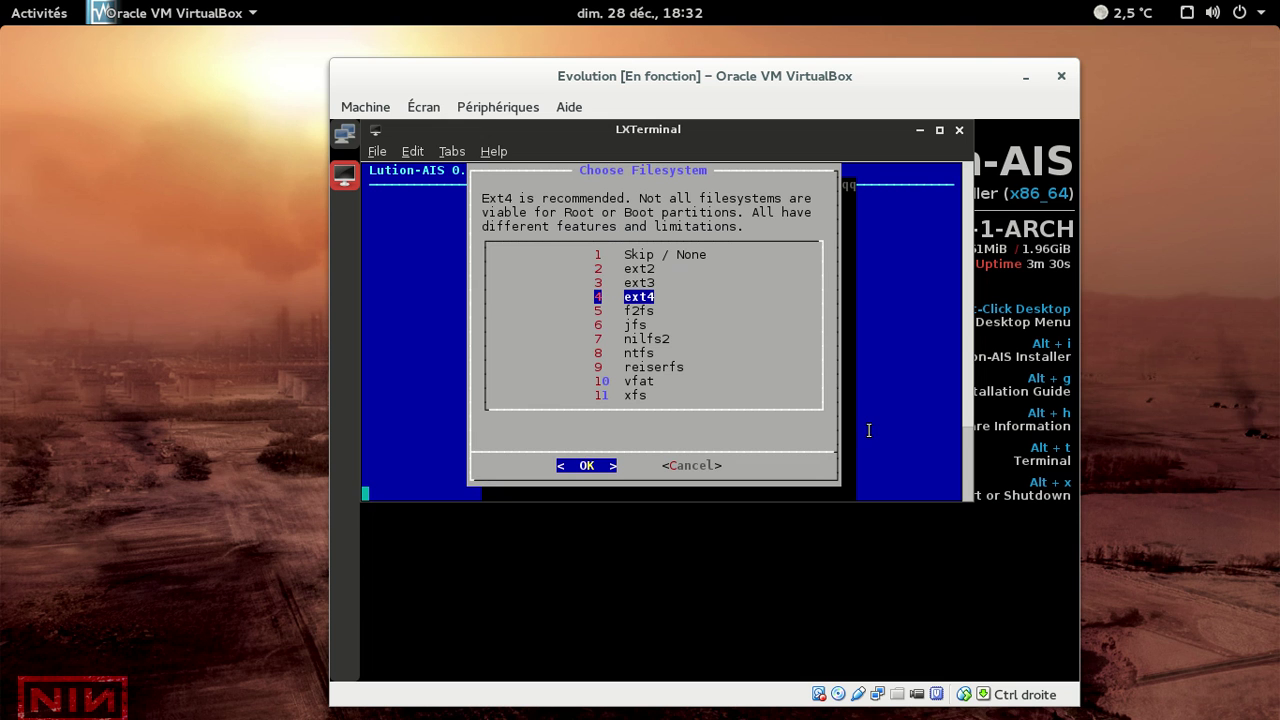
{"action": "type", "text": "home"}
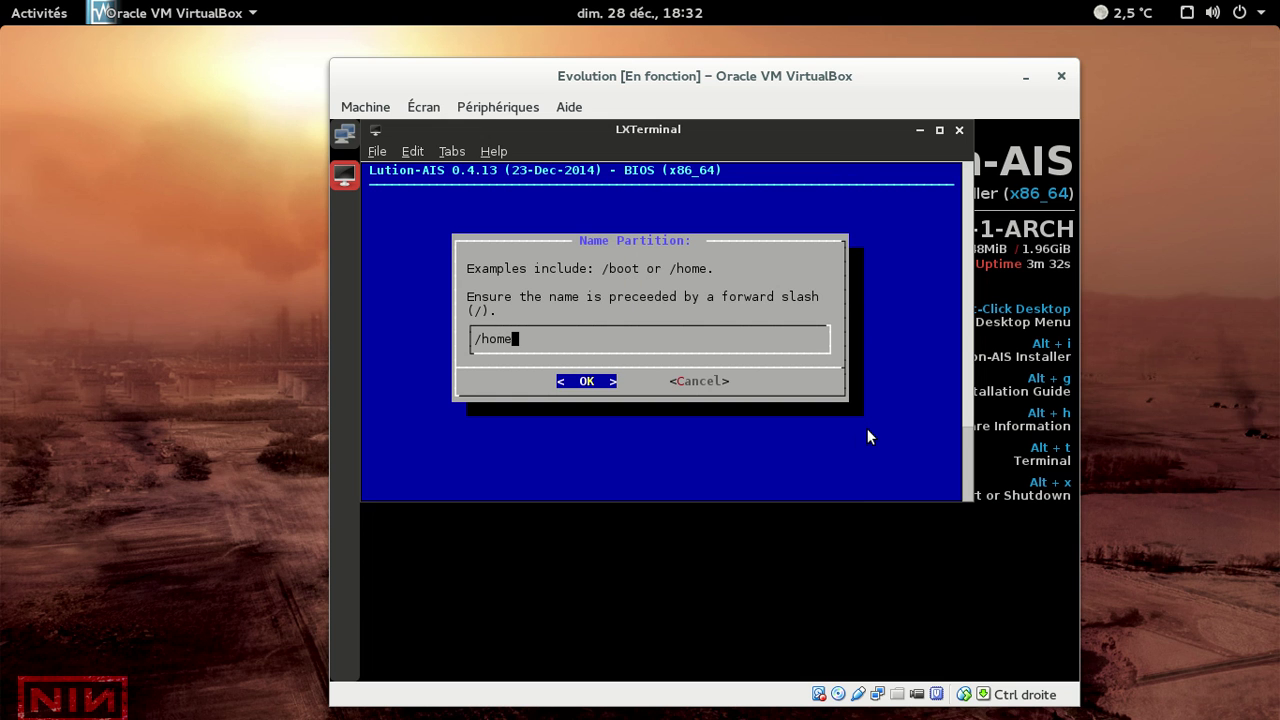
{"action": "key", "text": "Return"}
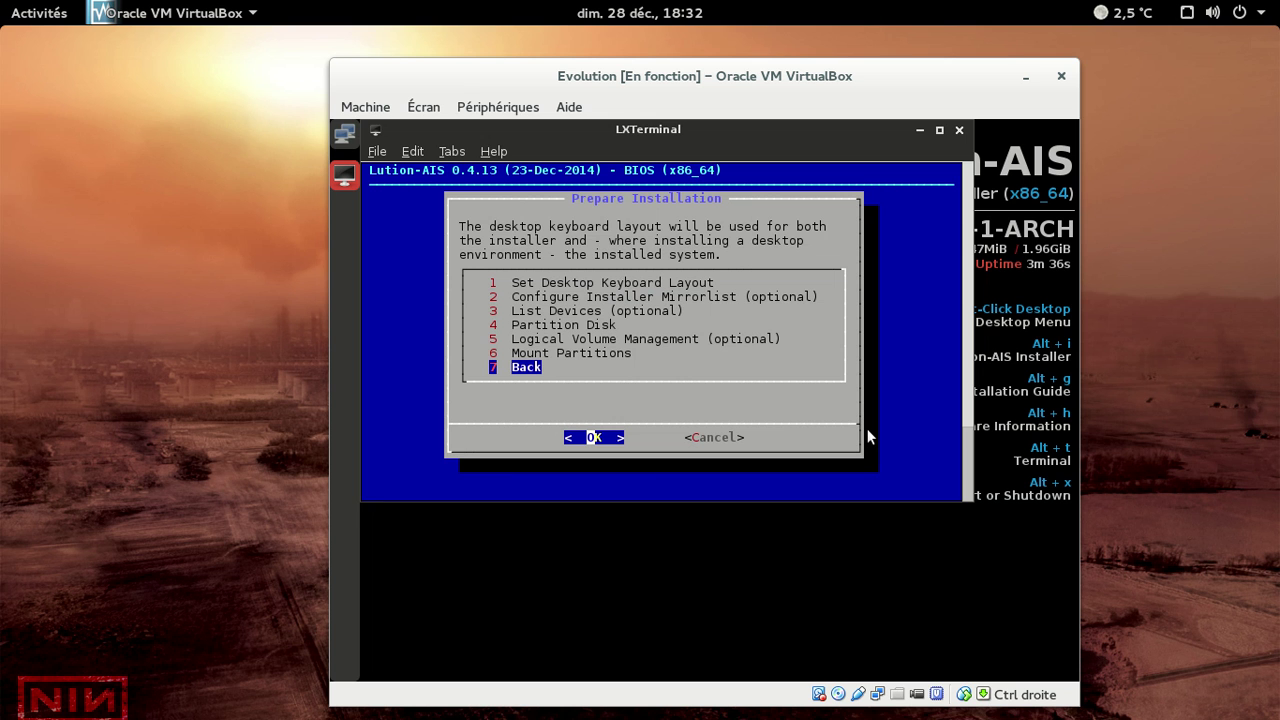
{"action": "key", "text": "Return"}
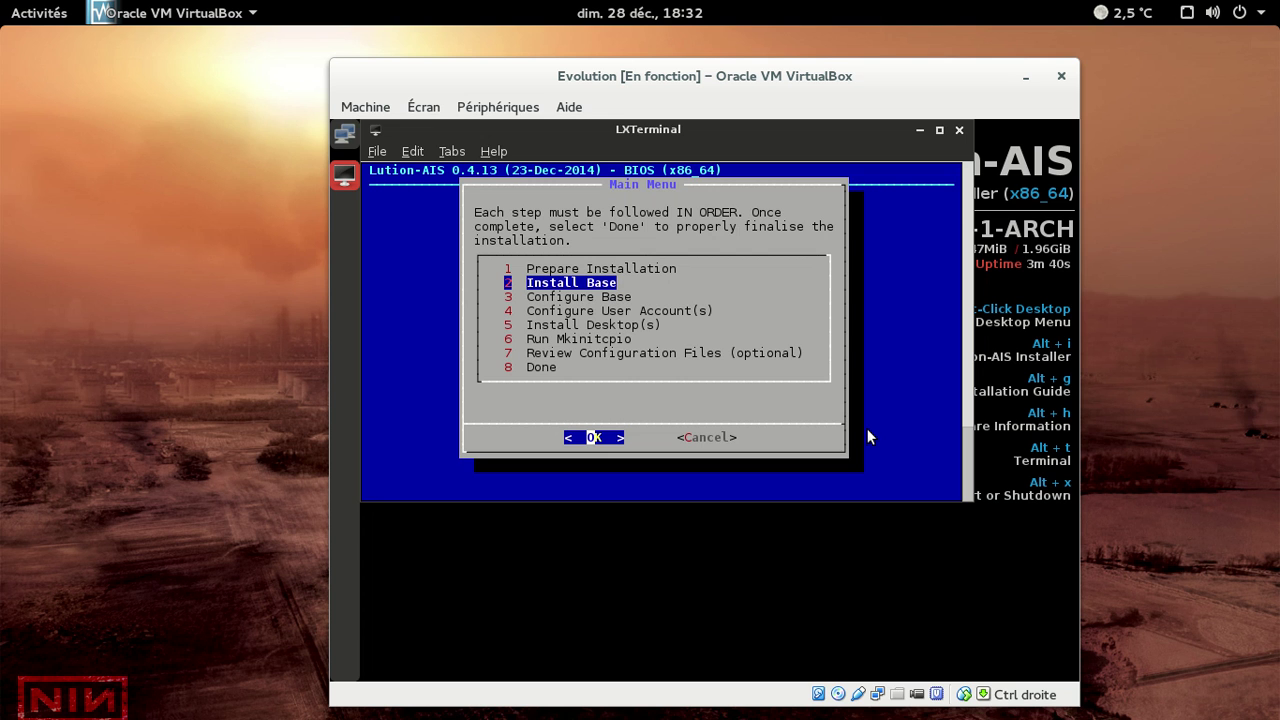
- Refresh the pacman keys, then begin the base install with the latest kernel plus base-devel
{"action": "key", "text": "Return"}
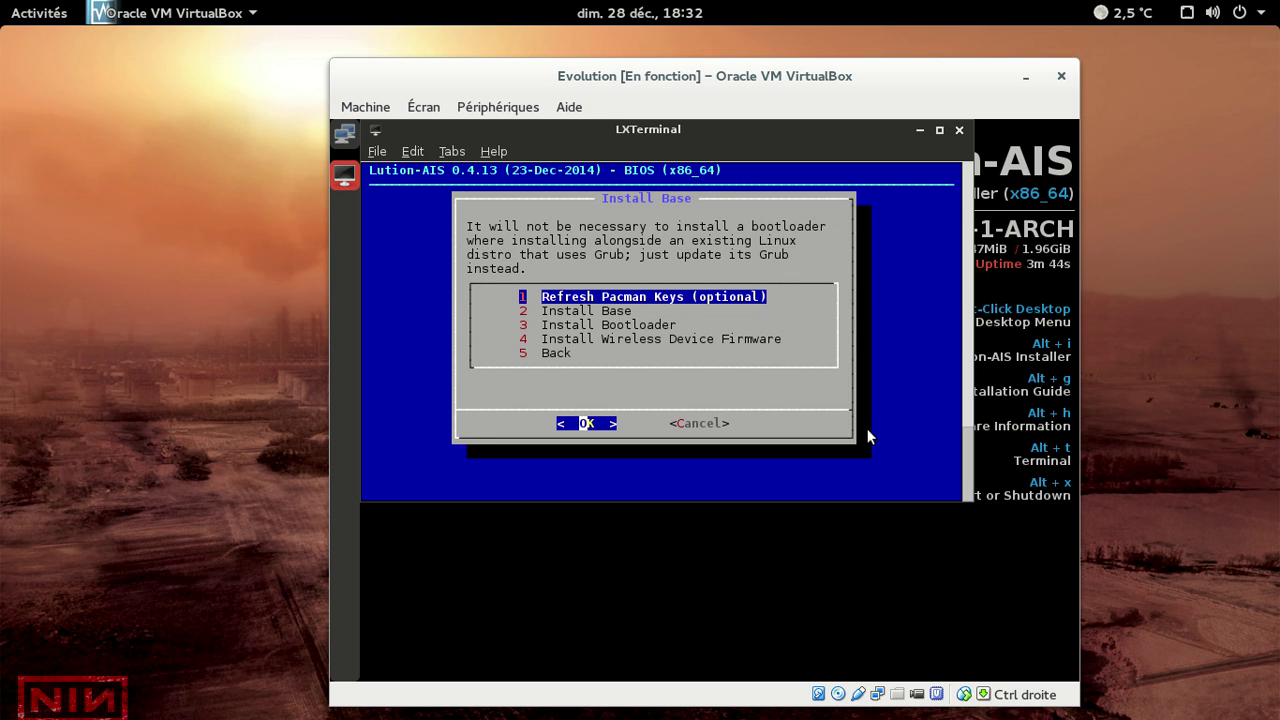
{"action": "key", "text": "Return"}
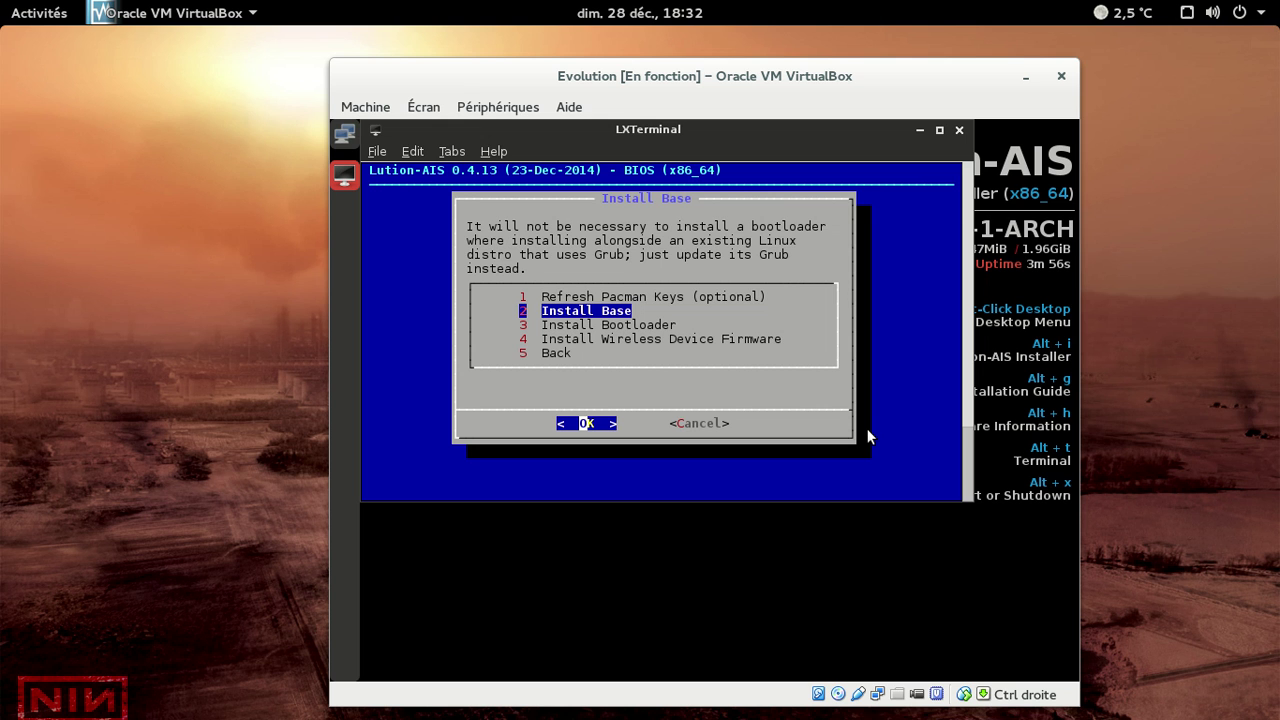
{"action": "key", "text": "Return"}
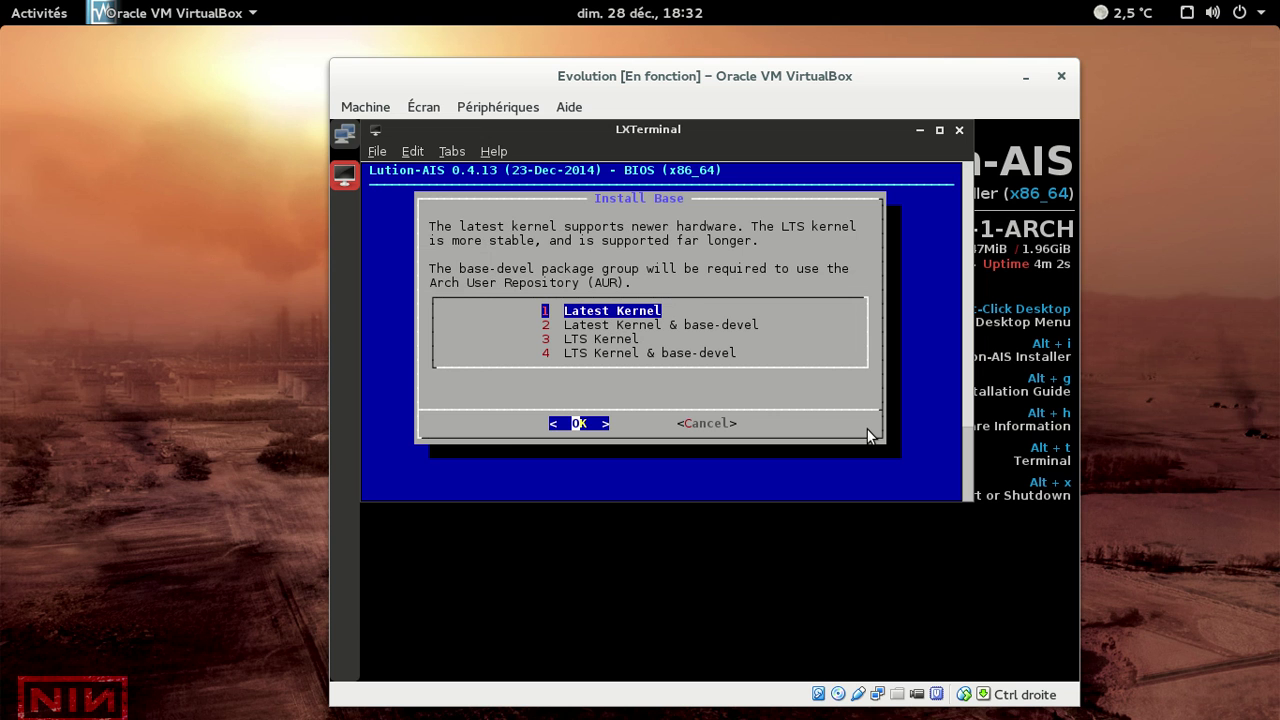
{"action": "key", "text": "Down"}
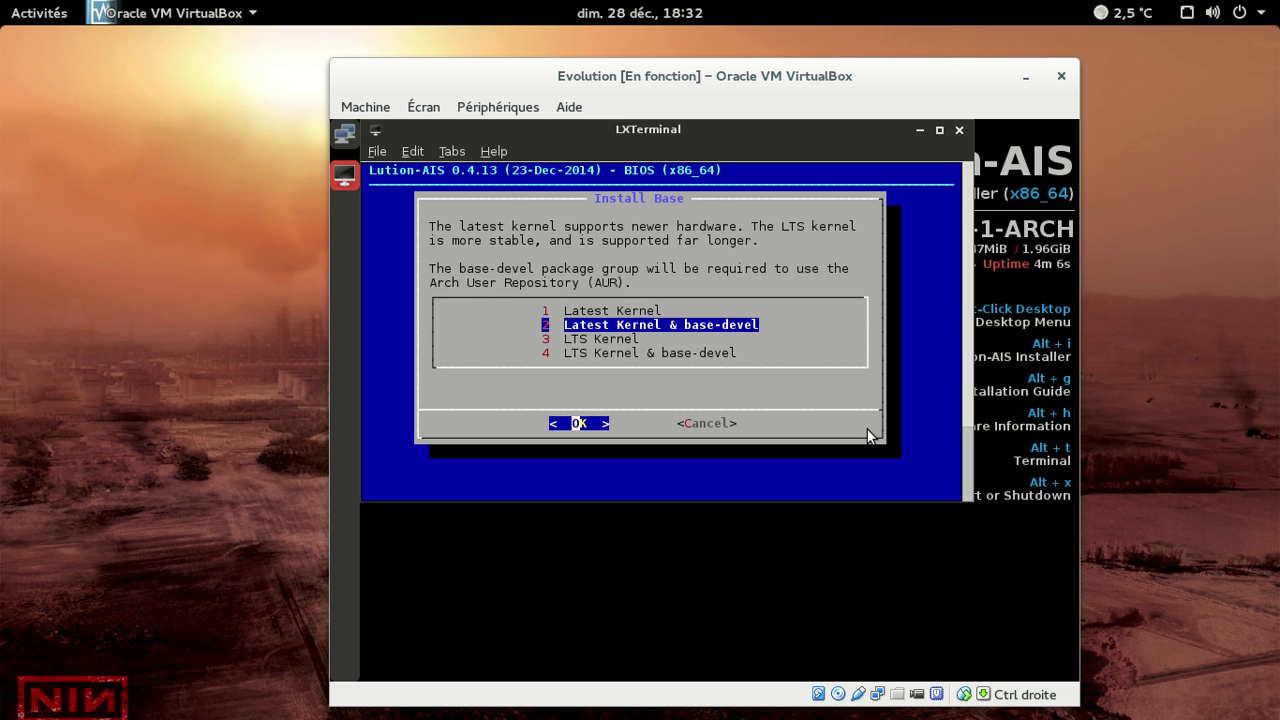
{"action": "key", "text": "Return"}
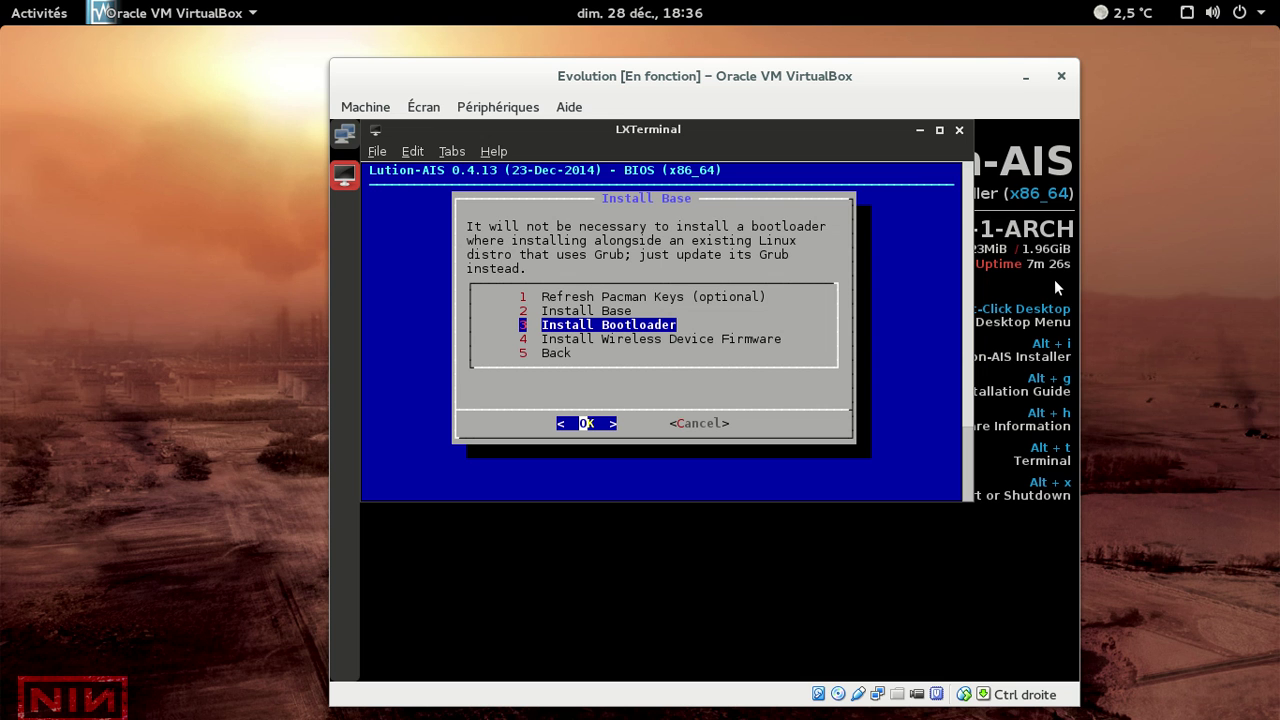
- Install Grub2 as the BIOS bootloader on the confirmed grub device, then highlight Back
{"action": "key", "text": "Return"}
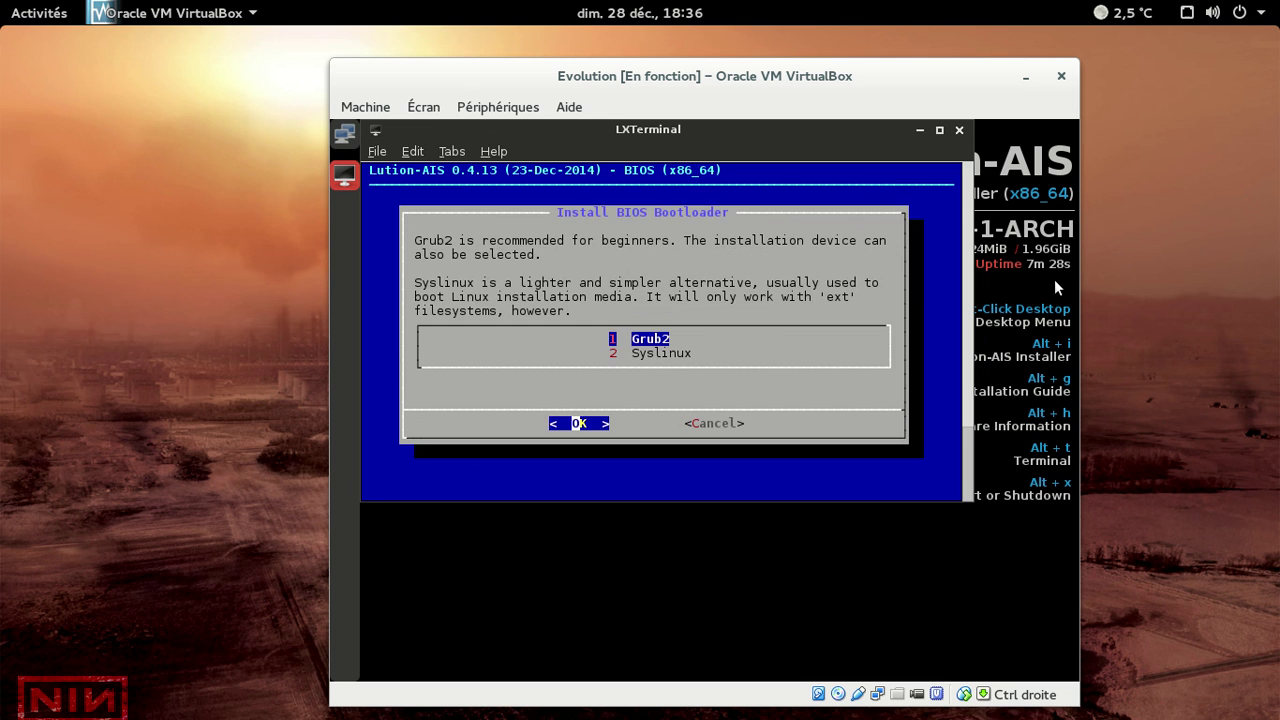
{"action": "key", "text": "Return"}
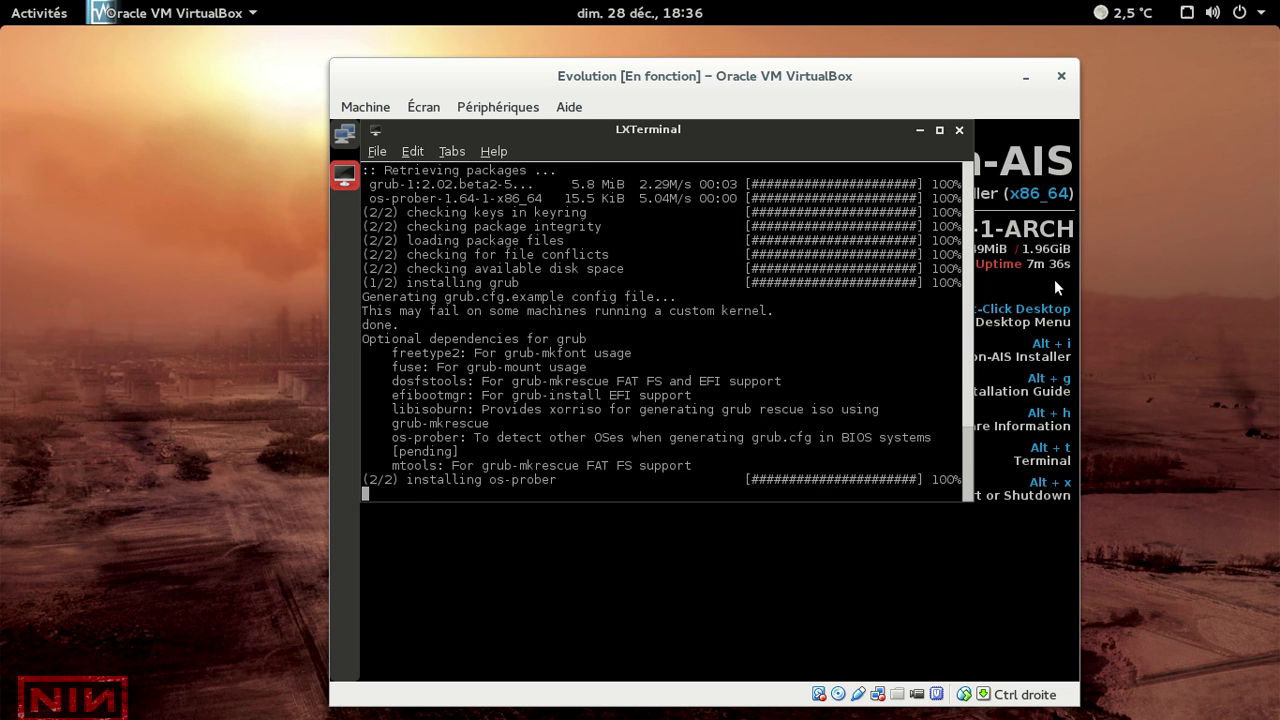
{"action": "key", "text": "Return"}
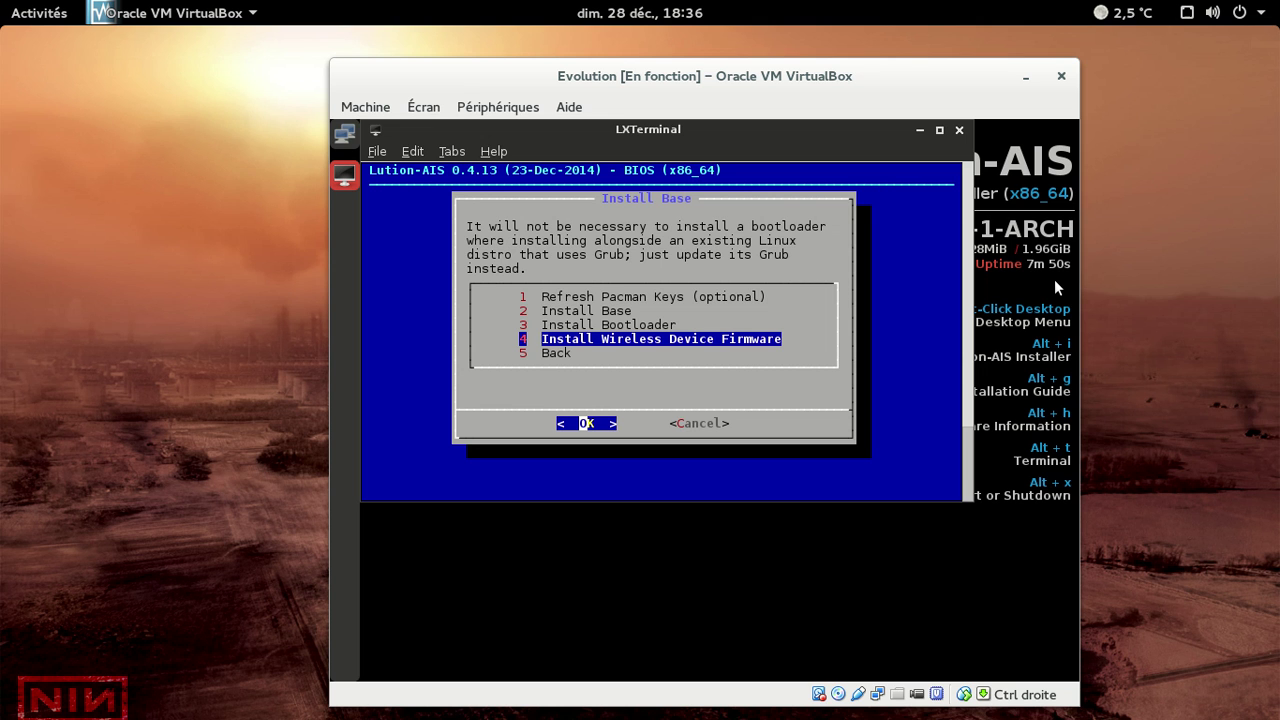
{"action": "key", "text": "Down"}
- Generate the FSTAB file using UUID/PARTUUID identifiers from Configure Base
{"action": "key", "text": "Return"}
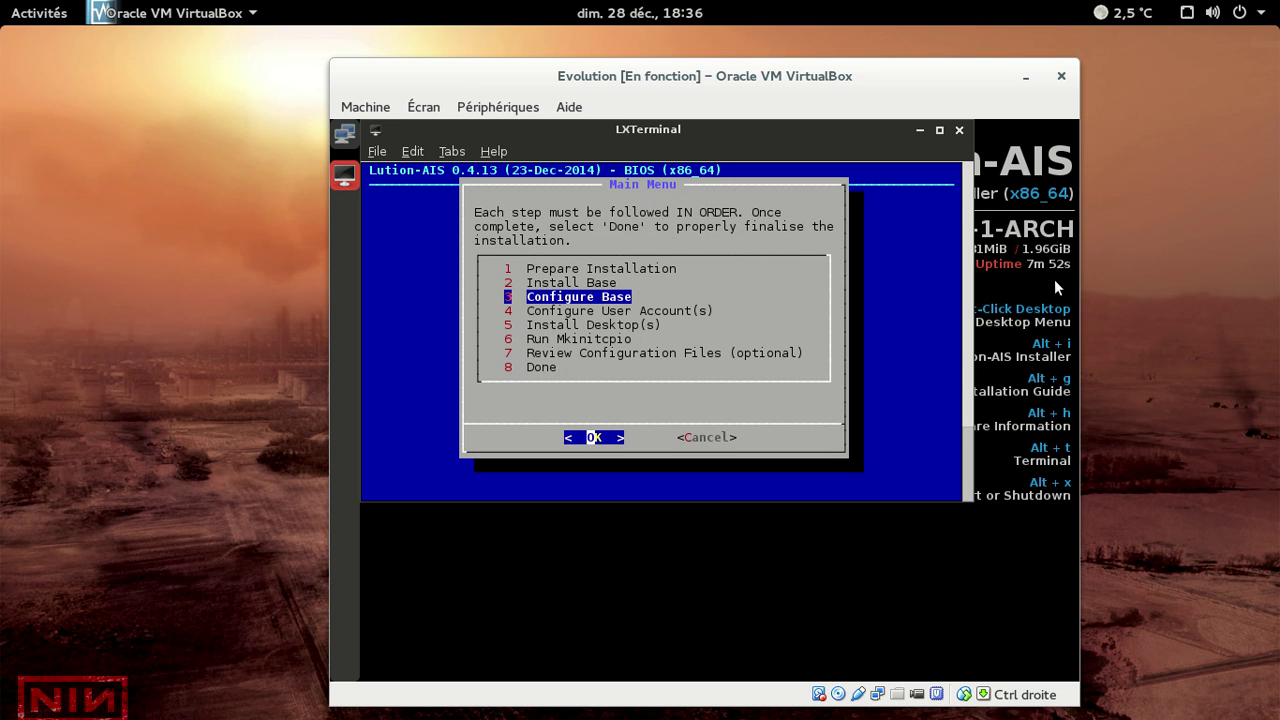
{"action": "key", "text": "Return"}
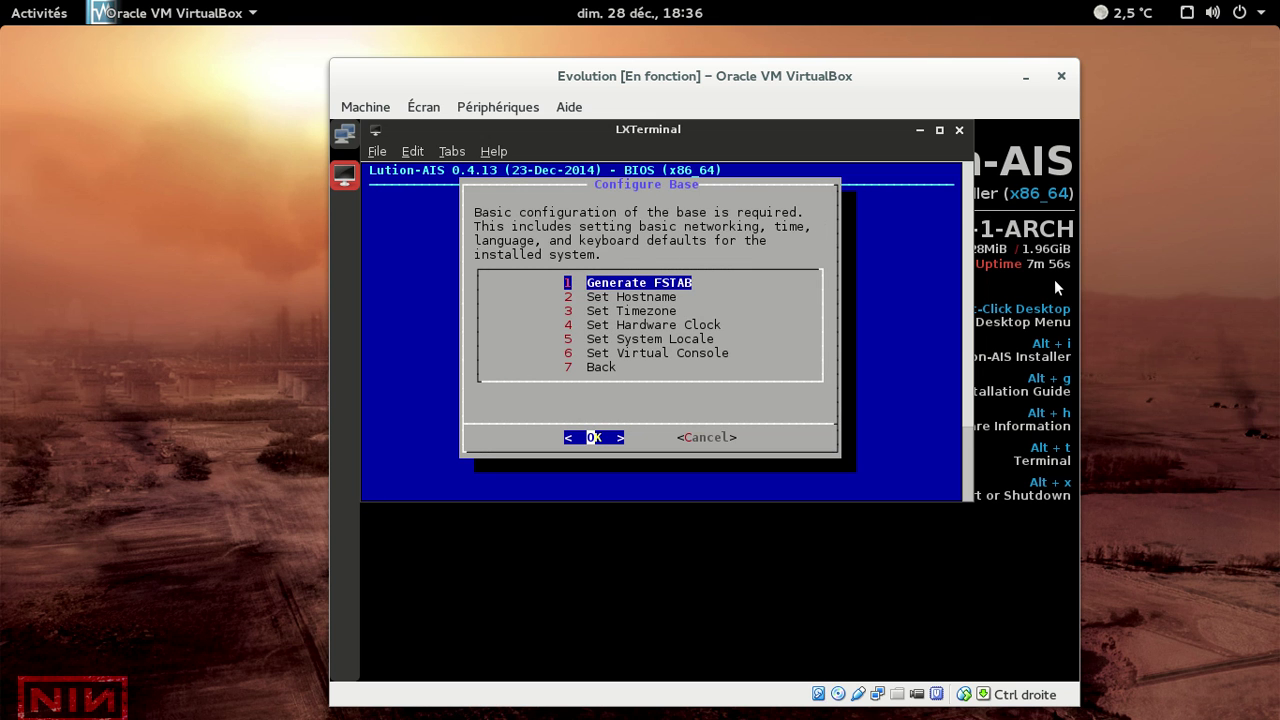
{"action": "key", "text": "Return"}
{"action": "key", "text": "Down"}
{"action": "key", "text": "Down"}
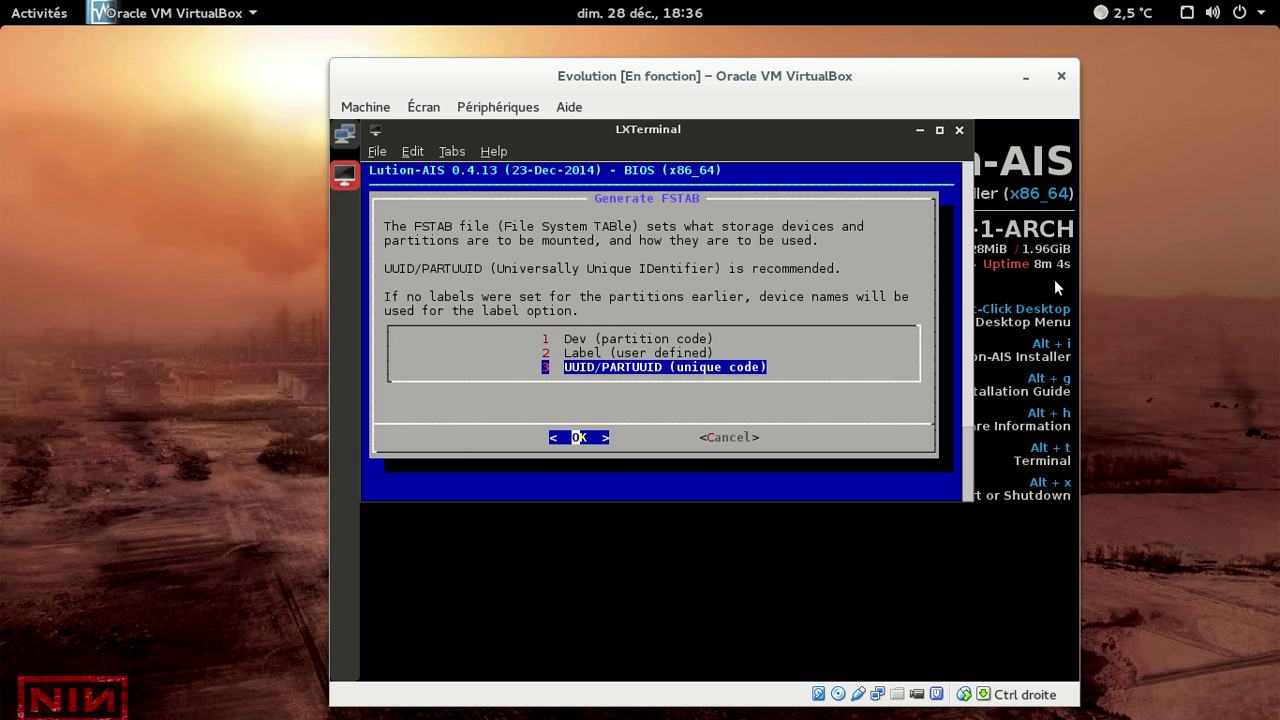
{"action": "key", "text": "Return"}
{"action": "key", "text": "Return"}
- Set the host name to the user's name prefix followed by '-evo-gnome'
{"action": "type", "text": "evo"}
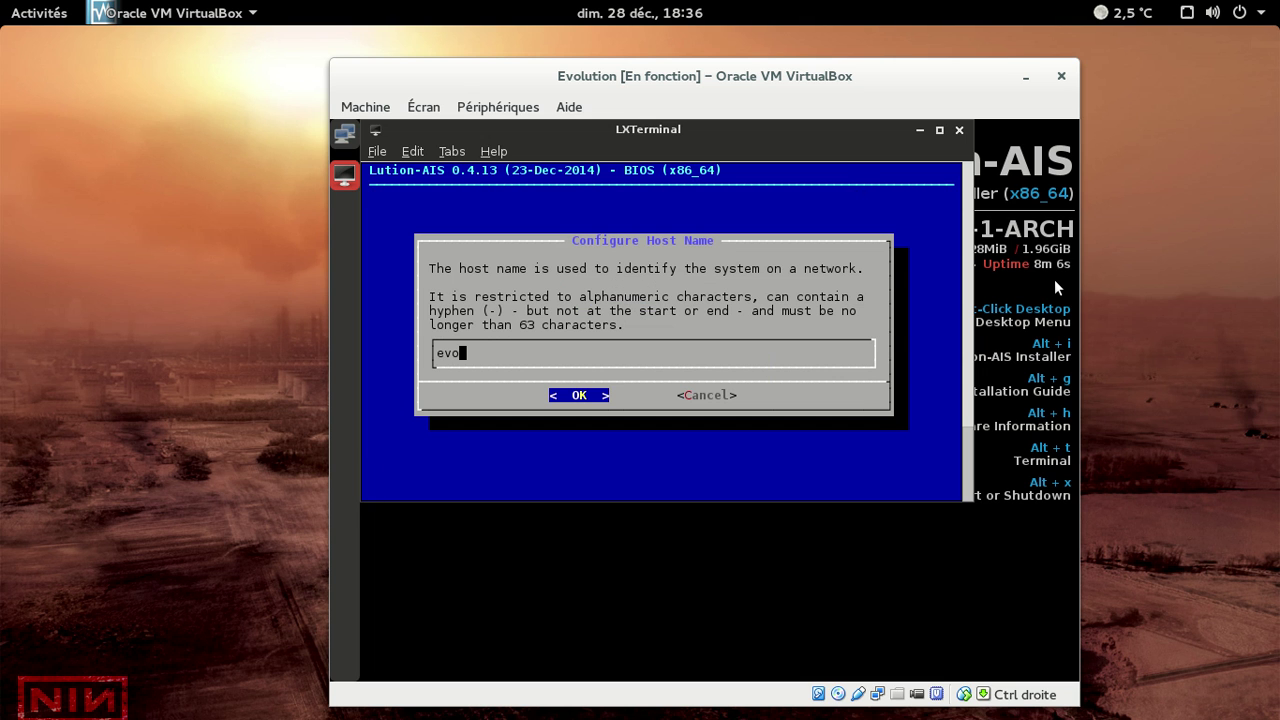
{"action": "key", "text": "Home"}
{"action": "type", "text": "fredo-"}
{"action": "key", "text": "End"}
{"action": "type", "text": "-gnj"}
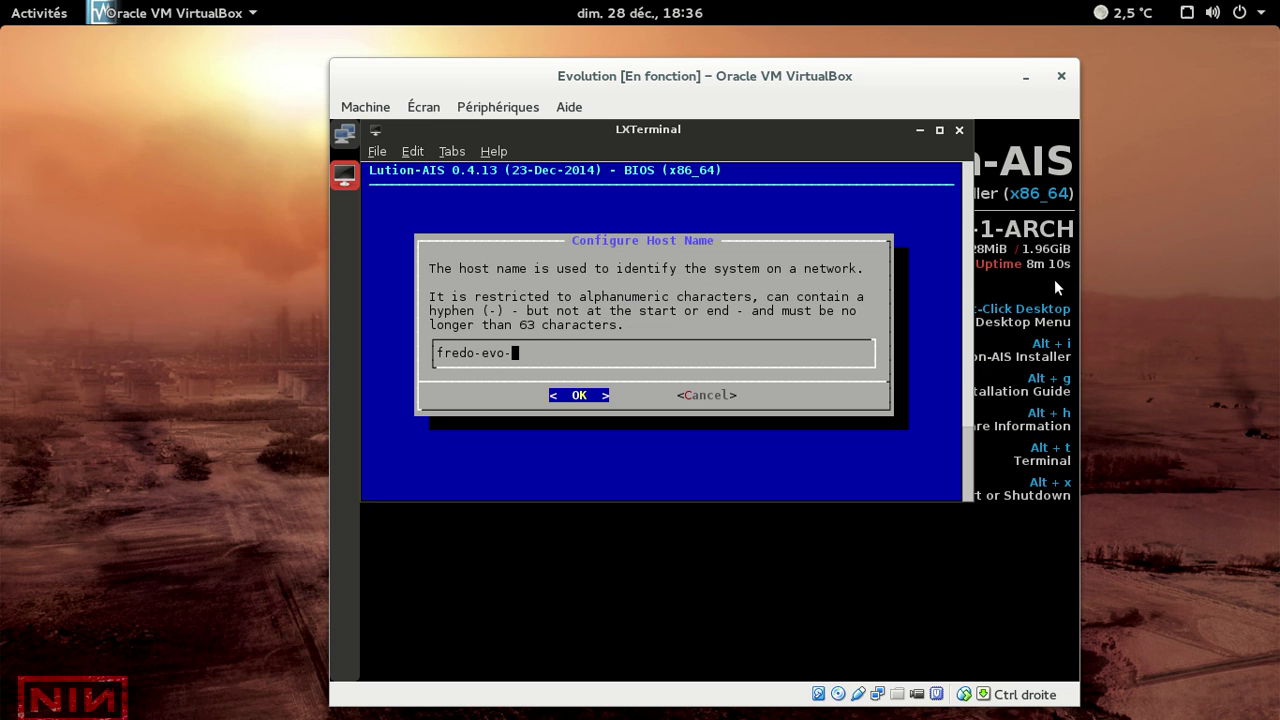
{"action": "key", "text": "BackSpace"}
{"action": "key", "text": "BackSpace"}
{"action": "type", "text": "nome"}
{"action": "key", "text": "Return"}
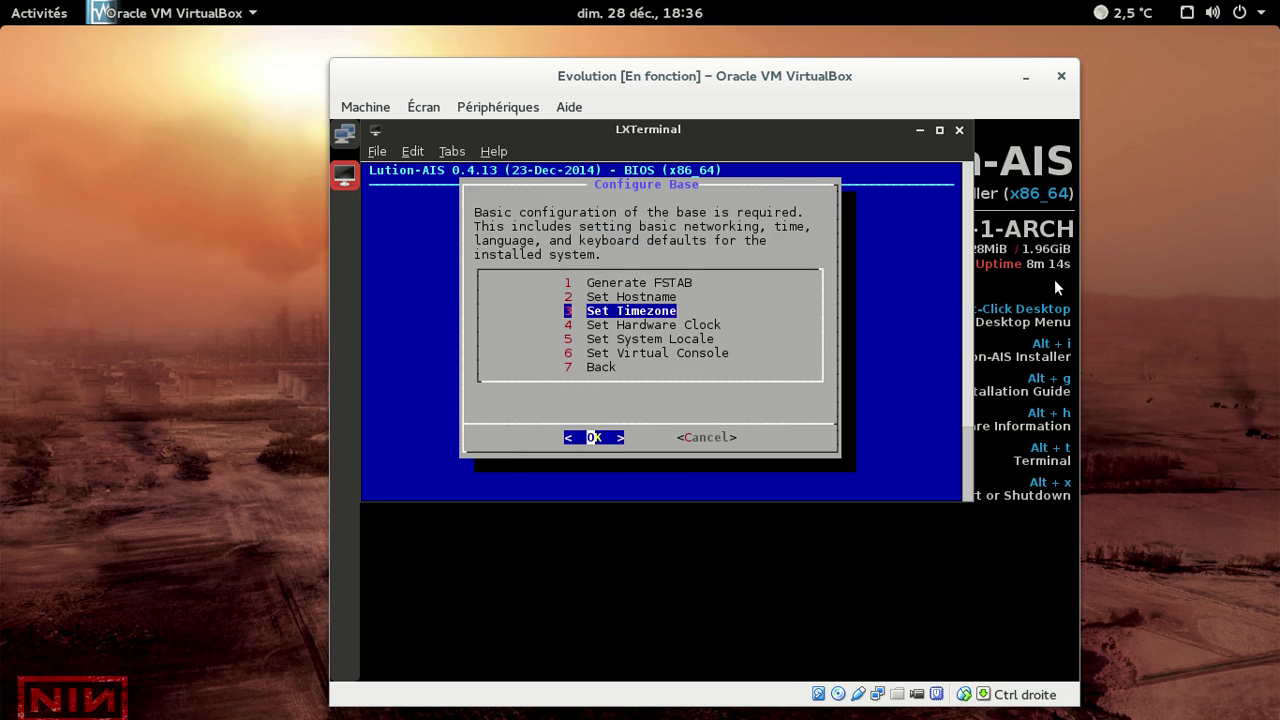
- Set the time zone to Europe/Paris and confirm it
{"action": "key", "text": "Return"}
{"action": "key", "text": "e"}
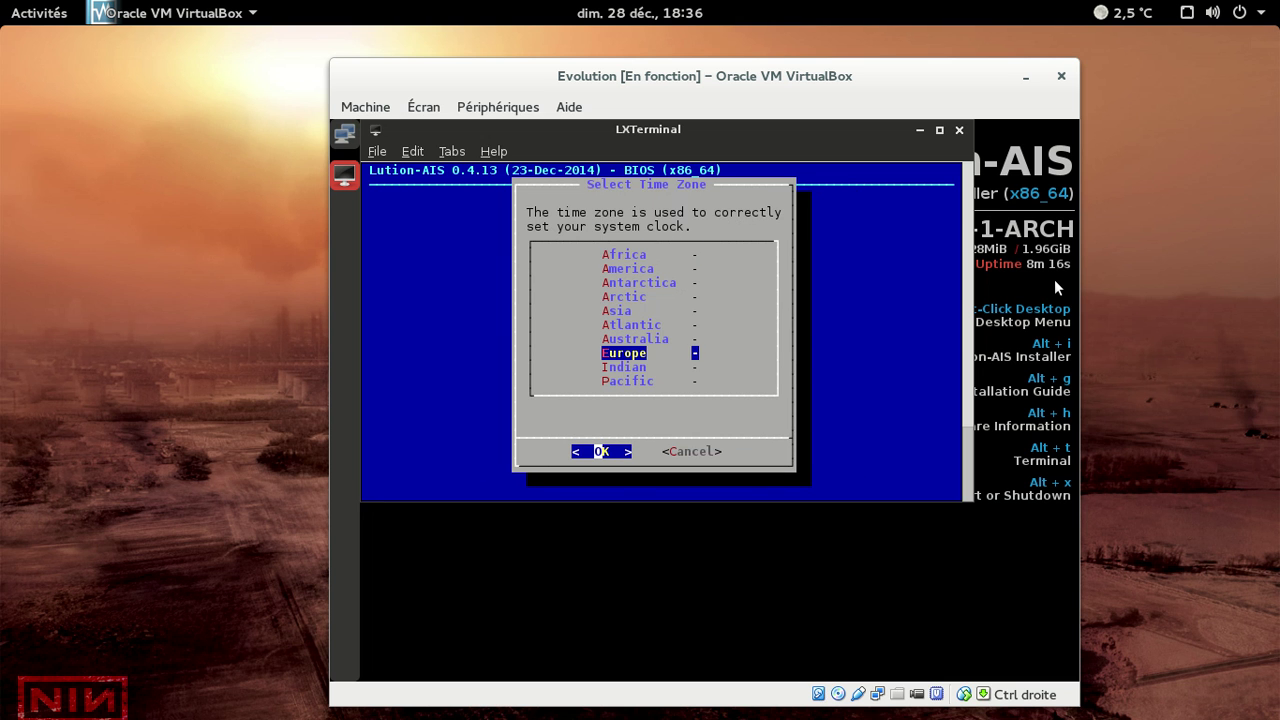
{"action": "key", "text": "Return"}
{"action": "key", "text": "Down"}
{"action": "key", "text": "Down"}
{"action": "key", "text": "Down"}
{"action": "key", "text": "Down"}
{"action": "key", "text": "Down"}
{"action": "key", "text": "Down"}
{"action": "key", "text": "Down"}
{"action": "key", "text": "Down"}
{"action": "key", "text": "Down"}
{"action": "key", "text": "Down"}
{"action": "key", "text": "Down"}
{"action": "key", "text": "Down"}
{"action": "key", "text": "Down"}
{"action": "key", "text": "Down"}
{"action": "key", "text": "Down"}
{"action": "key", "text": "Down"}
{"action": "key", "text": "Down"}
{"action": "key", "text": "Down"}
{"action": "key", "text": "Down"}
{"action": "key", "text": "Down"}
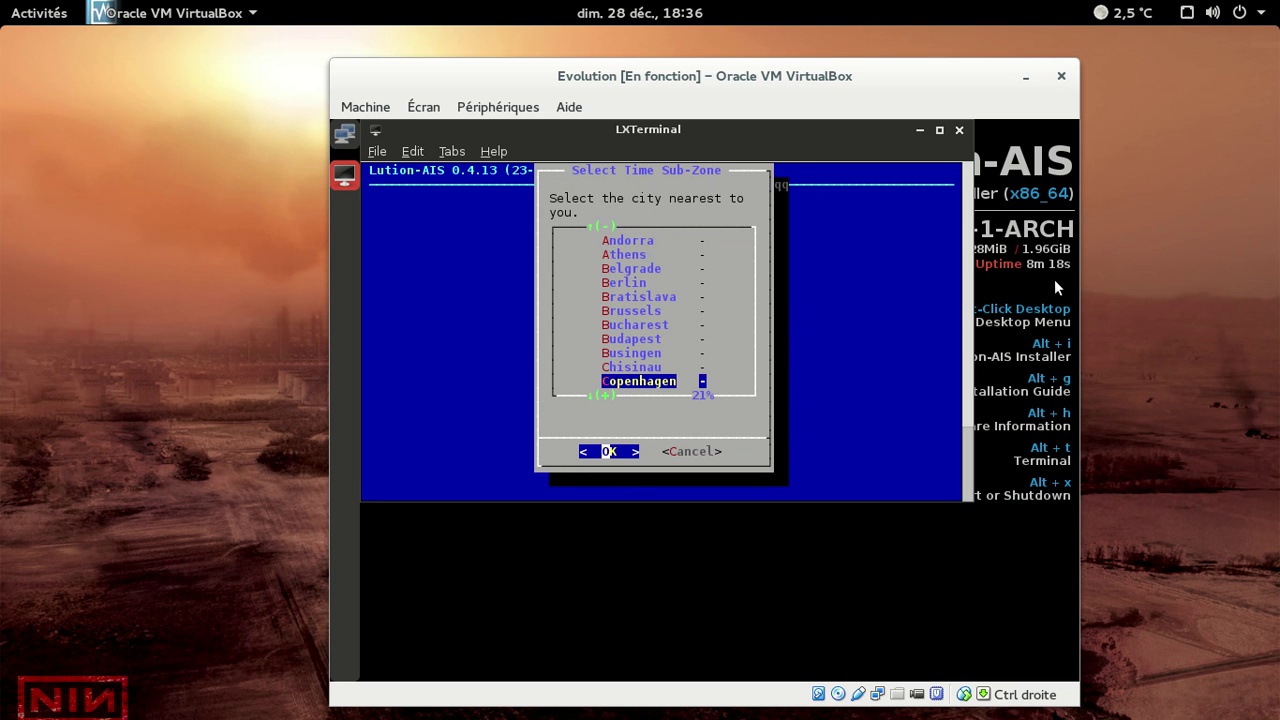
{"action": "key", "text": "Up"}
{"action": "key", "text": "Up"}
{"action": "key", "text": "Page_Up"}
{"action": "key", "text": "Up"}
{"action": "key", "text": "Up"}
{"action": "key", "text": "Return"}
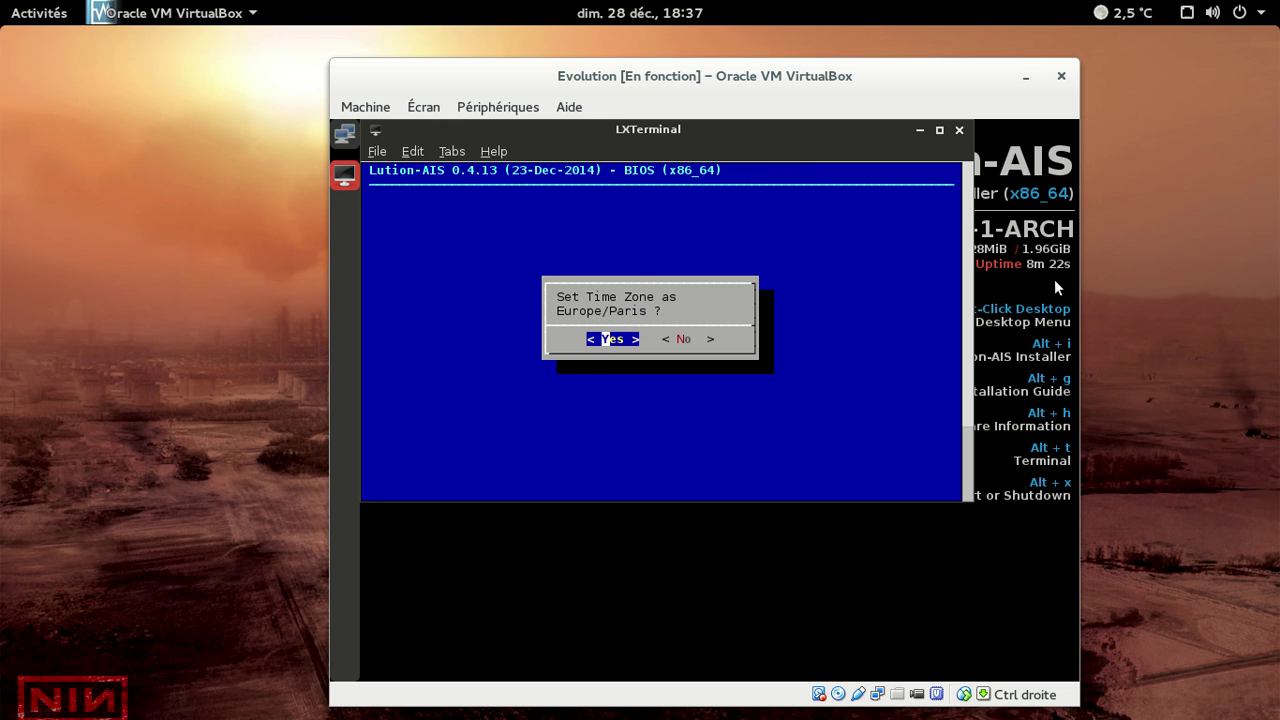
{"action": "key", "text": "Return"}
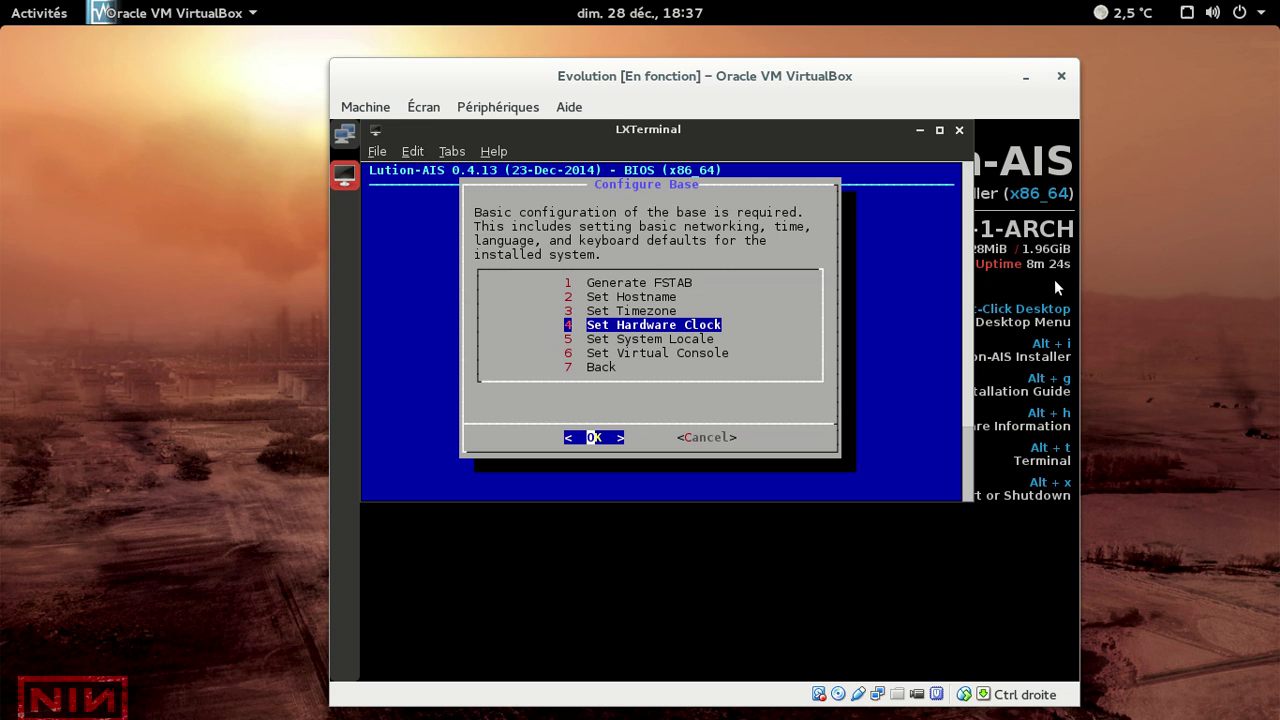
- Keep the hardware clock on UTC and set the system locale to fr_FR.UTF-8
{"action": "key", "text": "Return"}
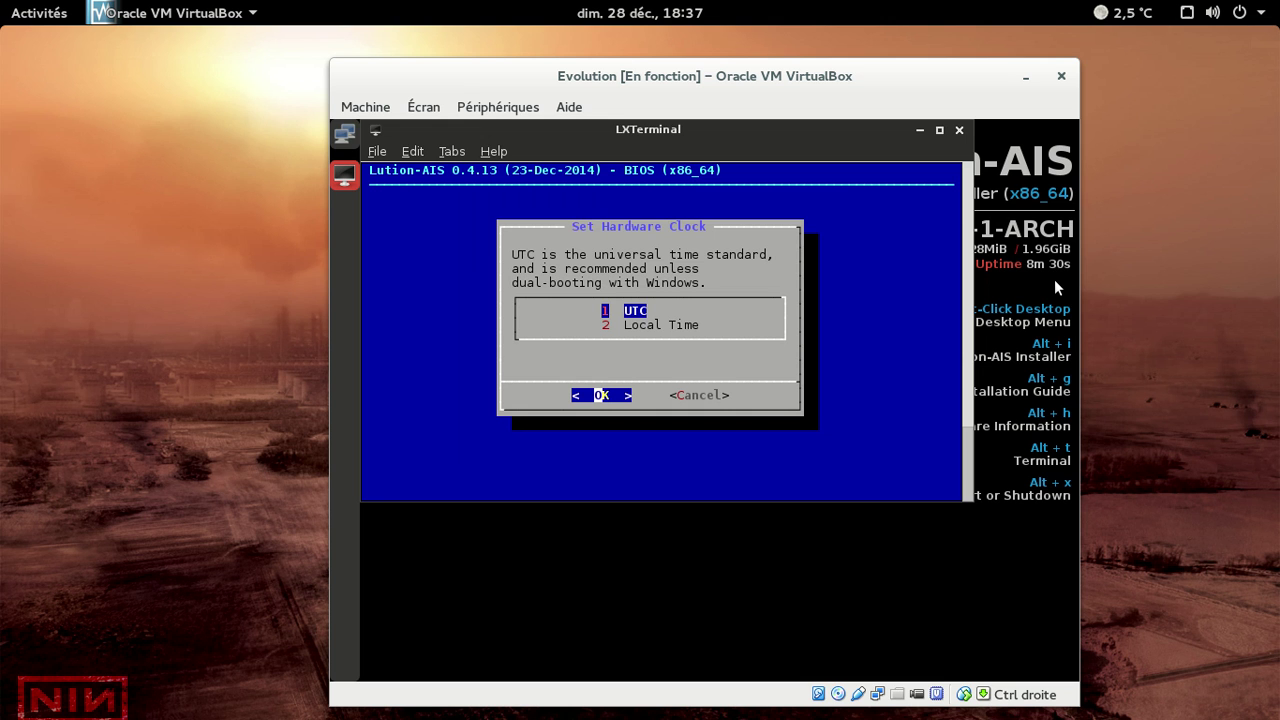
{"action": "key", "text": "Return"}
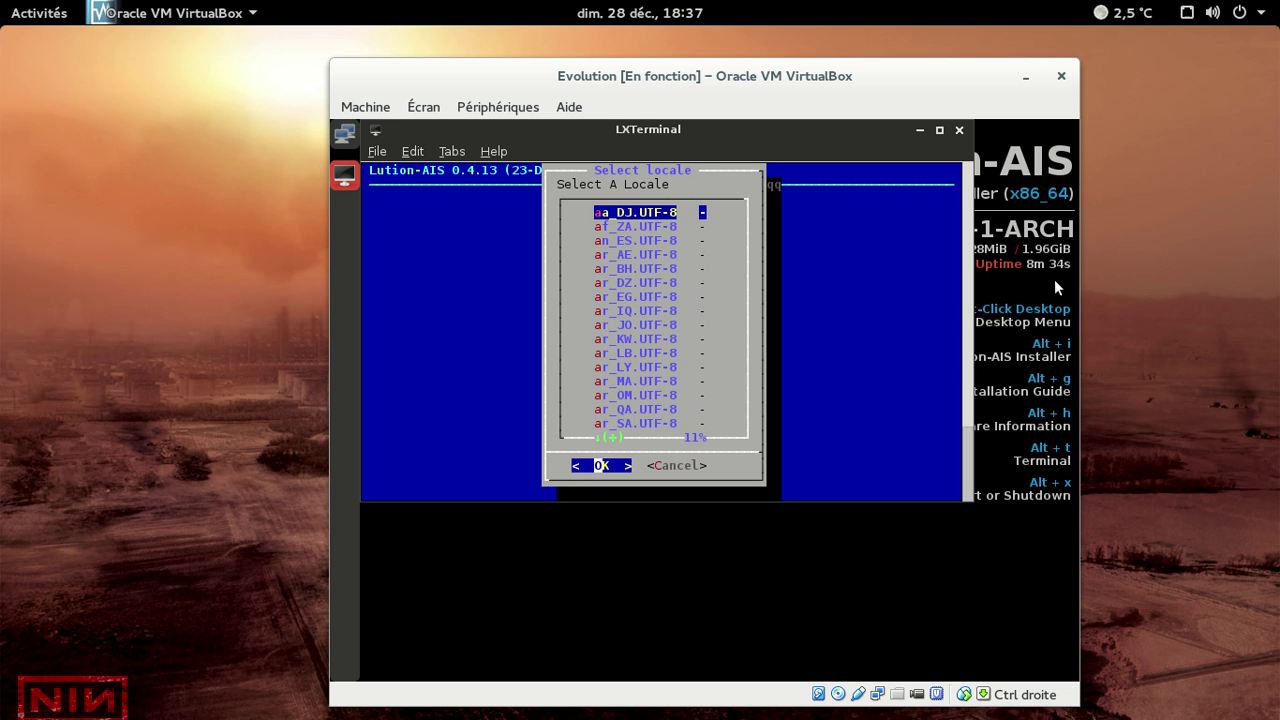
{"action": "key", "text": "f"}
{"action": "key", "text": "f"}
{"action": "key", "text": "f"}
{"action": "key", "text": "f"}
{"action": "key", "text": "f"}
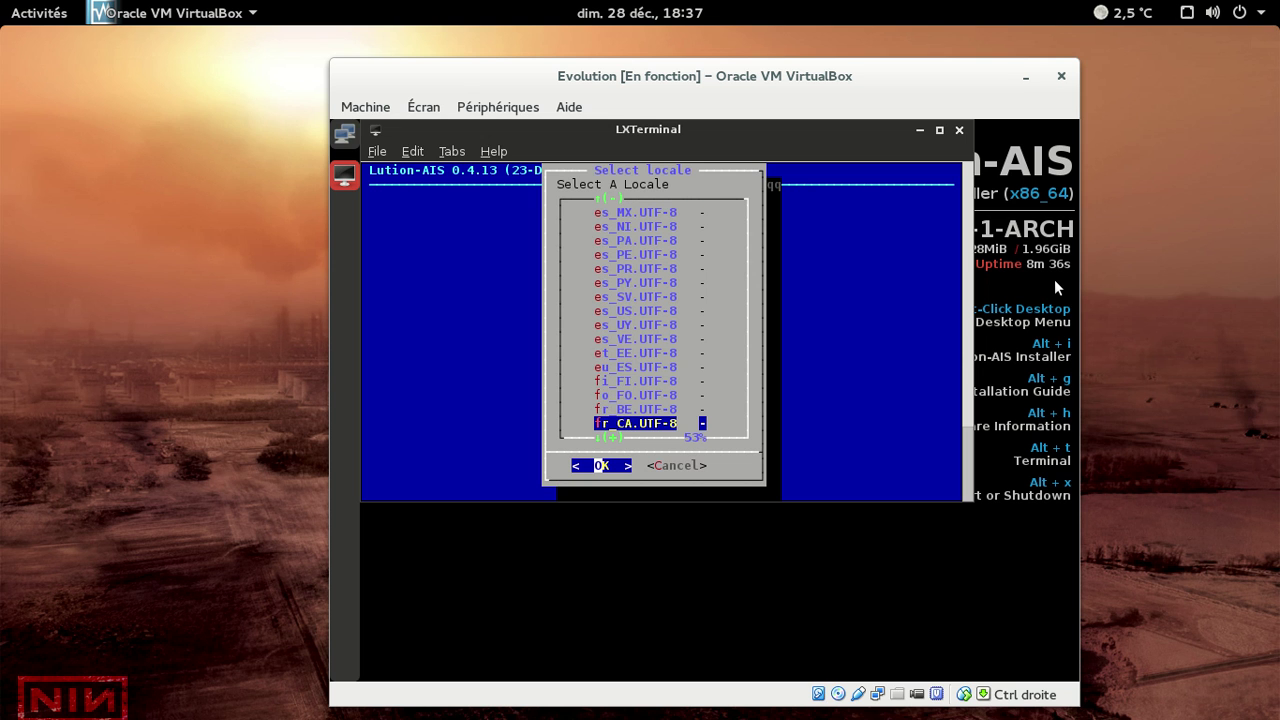
{"action": "key", "text": "f"}
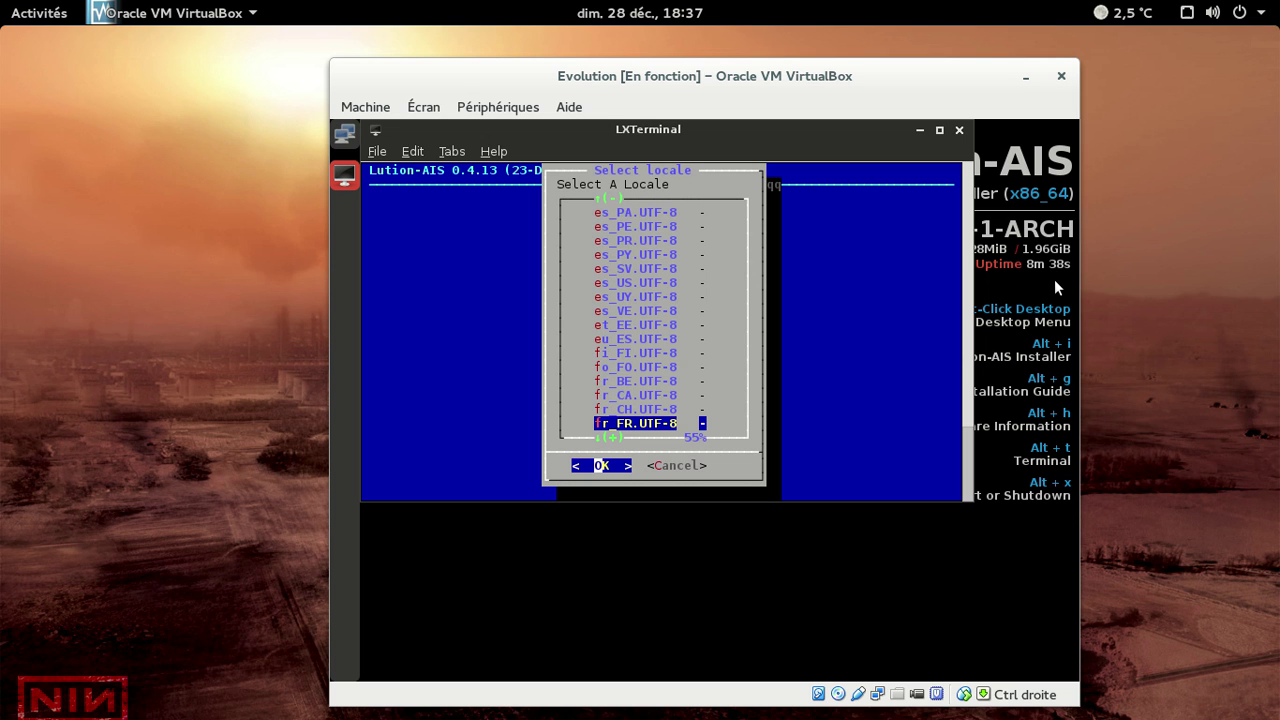
{"action": "key", "text": "Return"}
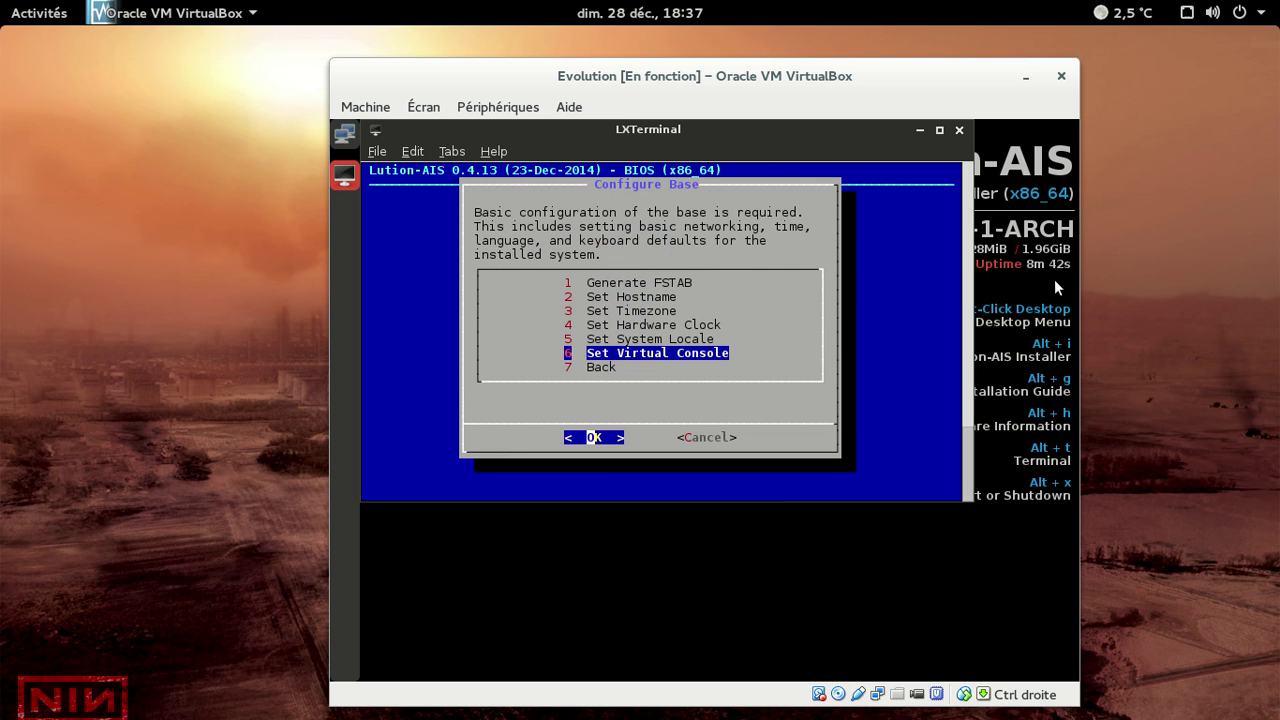
- Set the virtual console keymap to fr-latin9 and leave base configuration
{"action": "key", "text": "Return"}
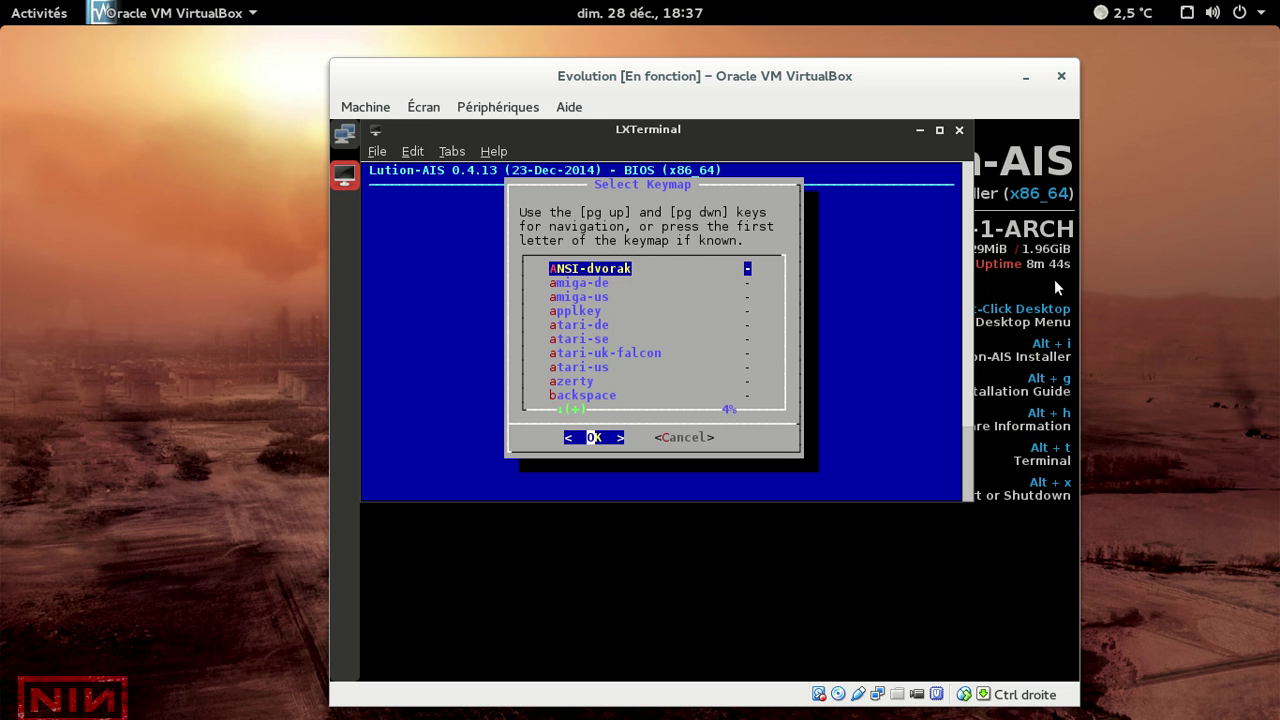
{"action": "key", "text": "f"}
{"action": "key", "text": "Down"}
{"action": "key", "text": "Down"}
{"action": "key", "text": "Down"}
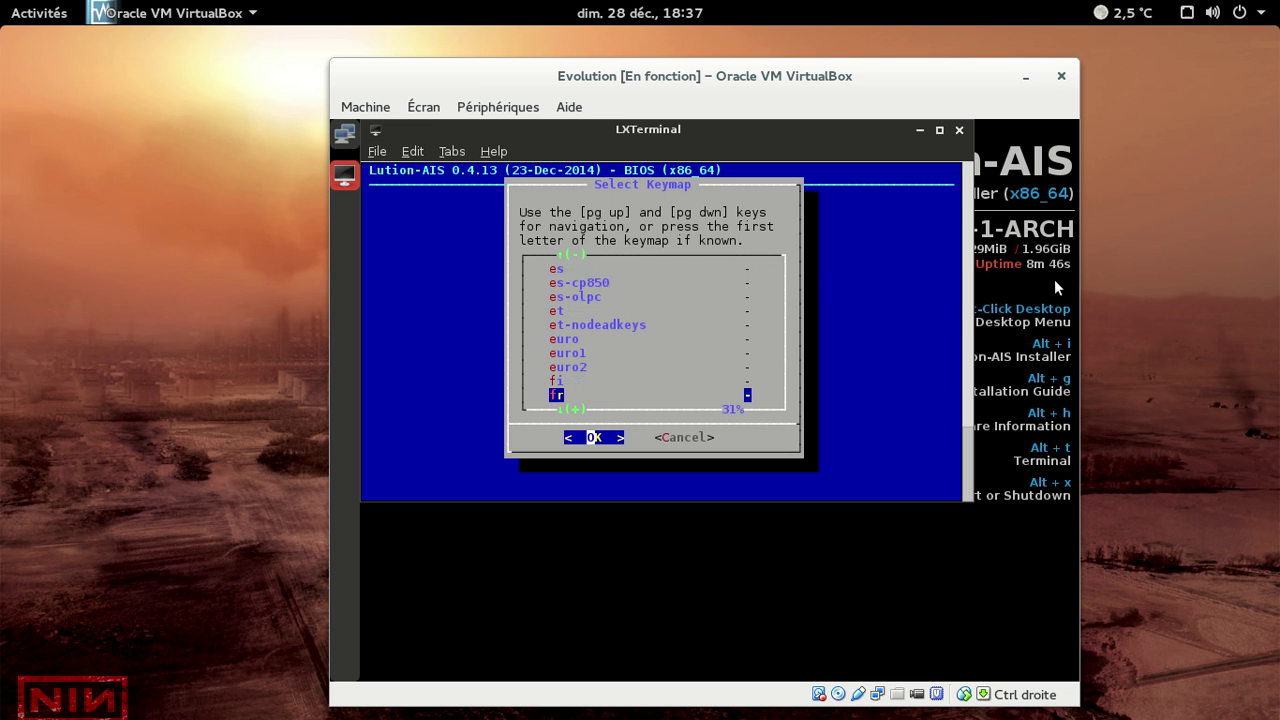
{"action": "key", "text": "Down"}
{"action": "key", "text": "Down"}
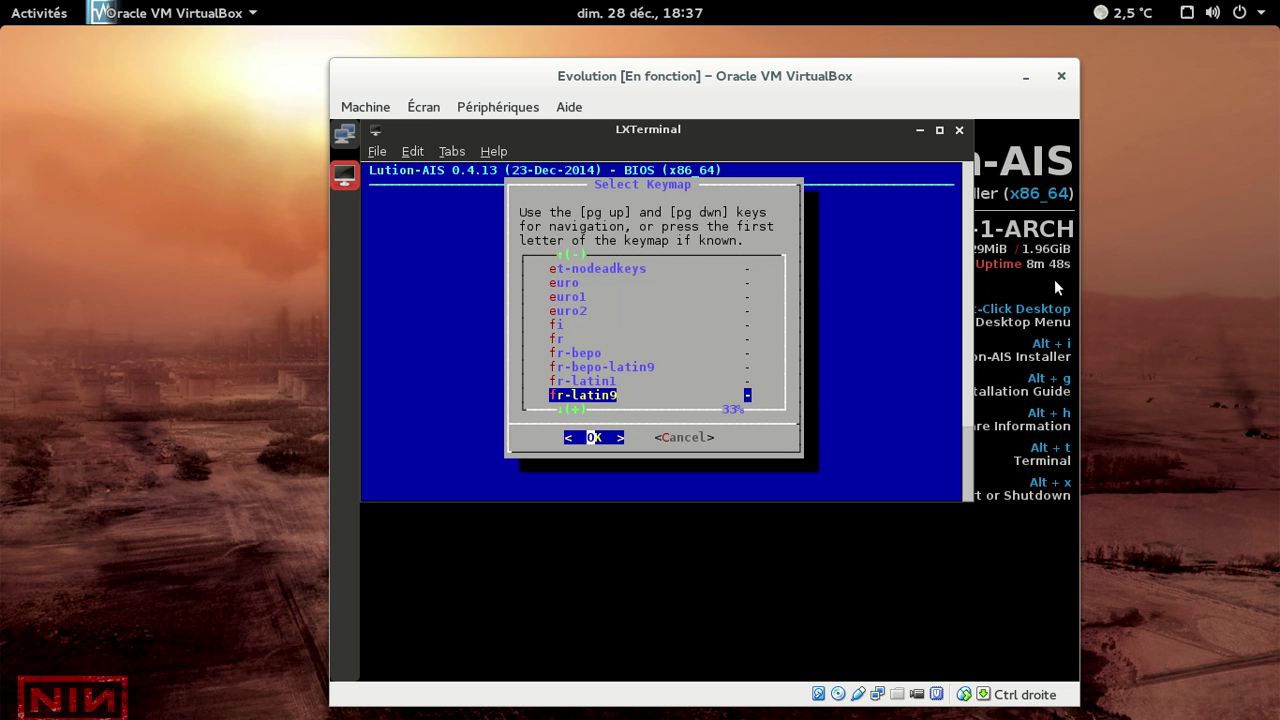
{"action": "key", "text": "Return"}
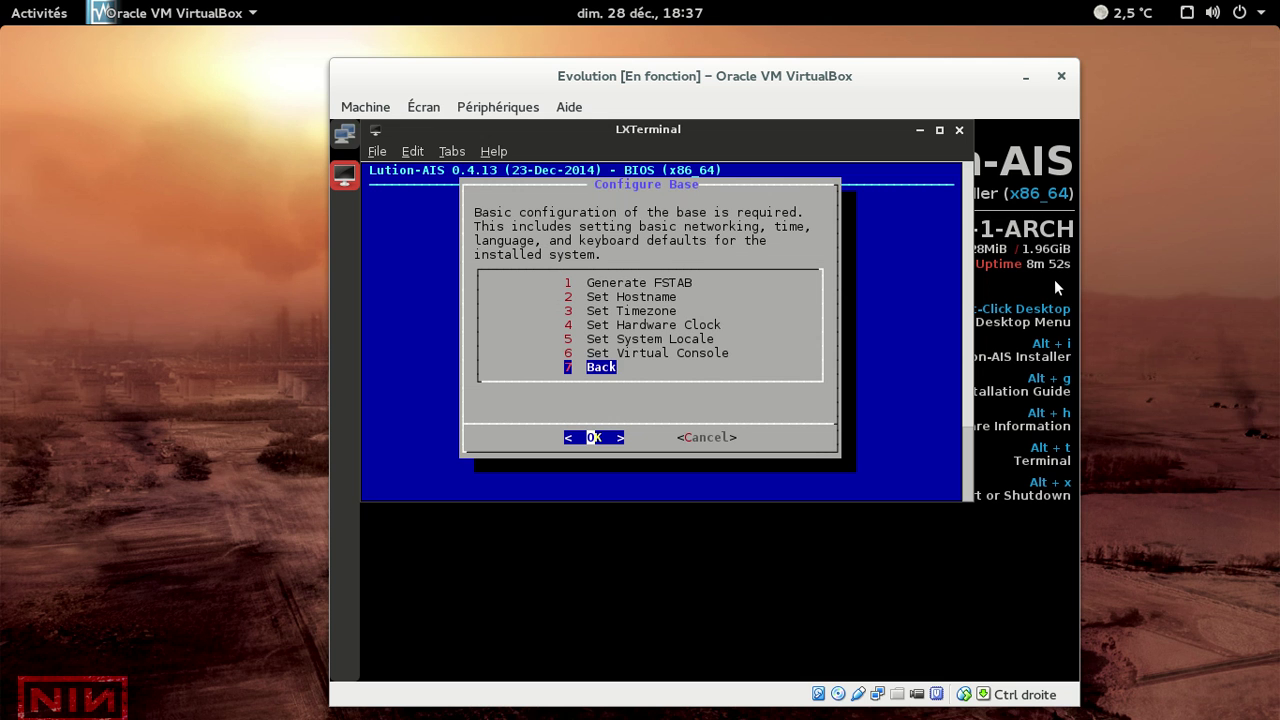
{"action": "key", "text": "Return"}
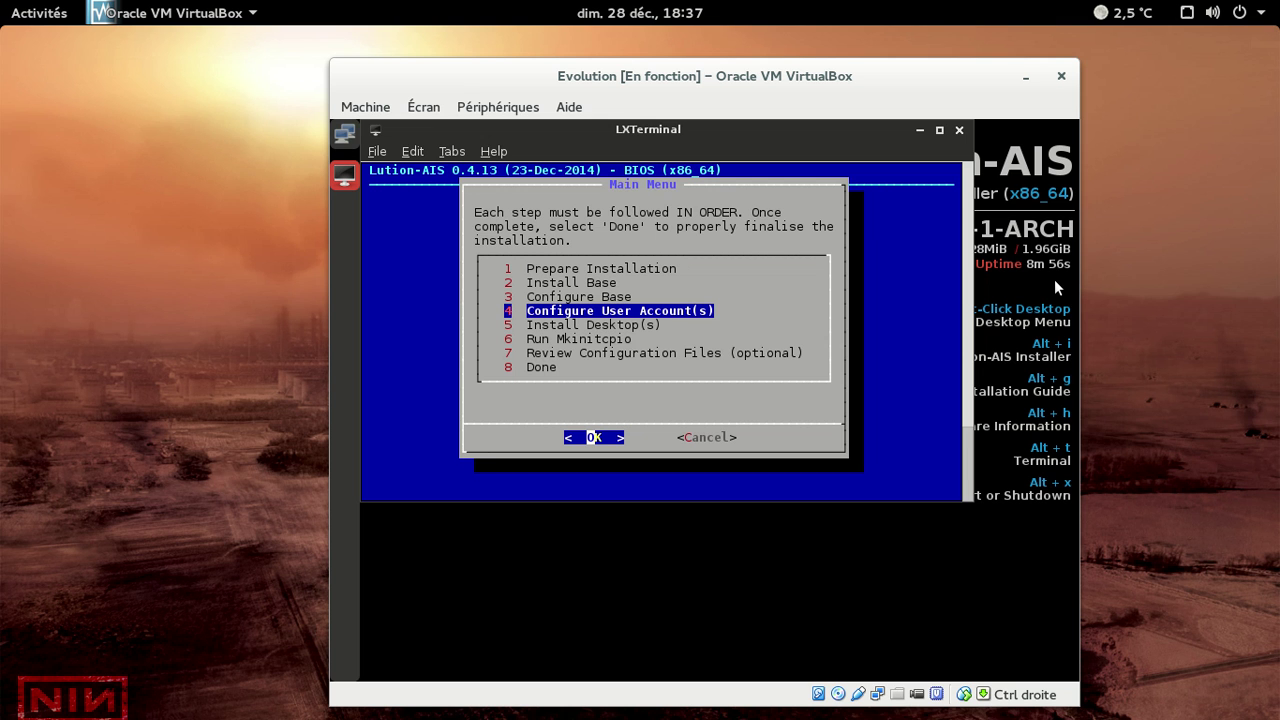
- Set the root password, entering it twice
{"action": "key", "text": "Return"}
{"action": "key", "text": "Return"}
{"action": "type", "text": "******"}
{"action": "key", "text": "Return"}
{"action": "type", "text": "******"}
{"action": "key", "text": "Return"}
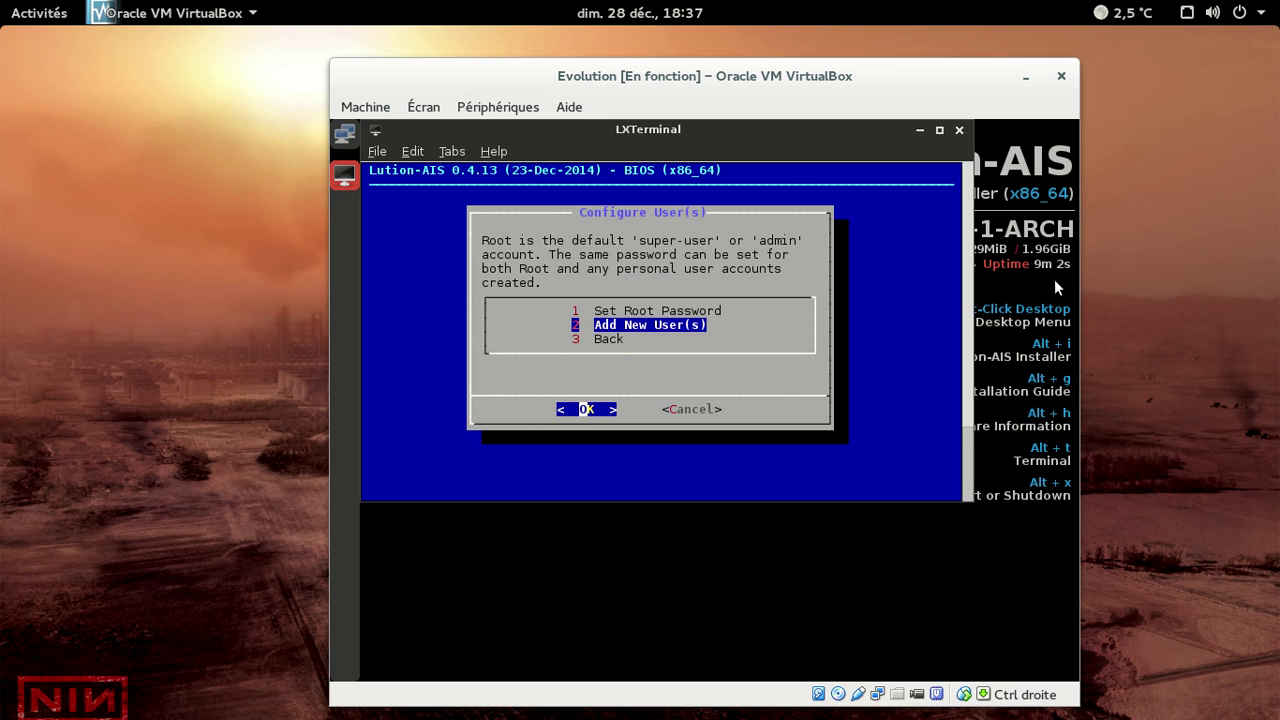
{"action": "key", "text": "Return"}
- Add a new user with a chosen user name and password entered twice, then return to Main Menu
{"action": "type", "text": "fred"}
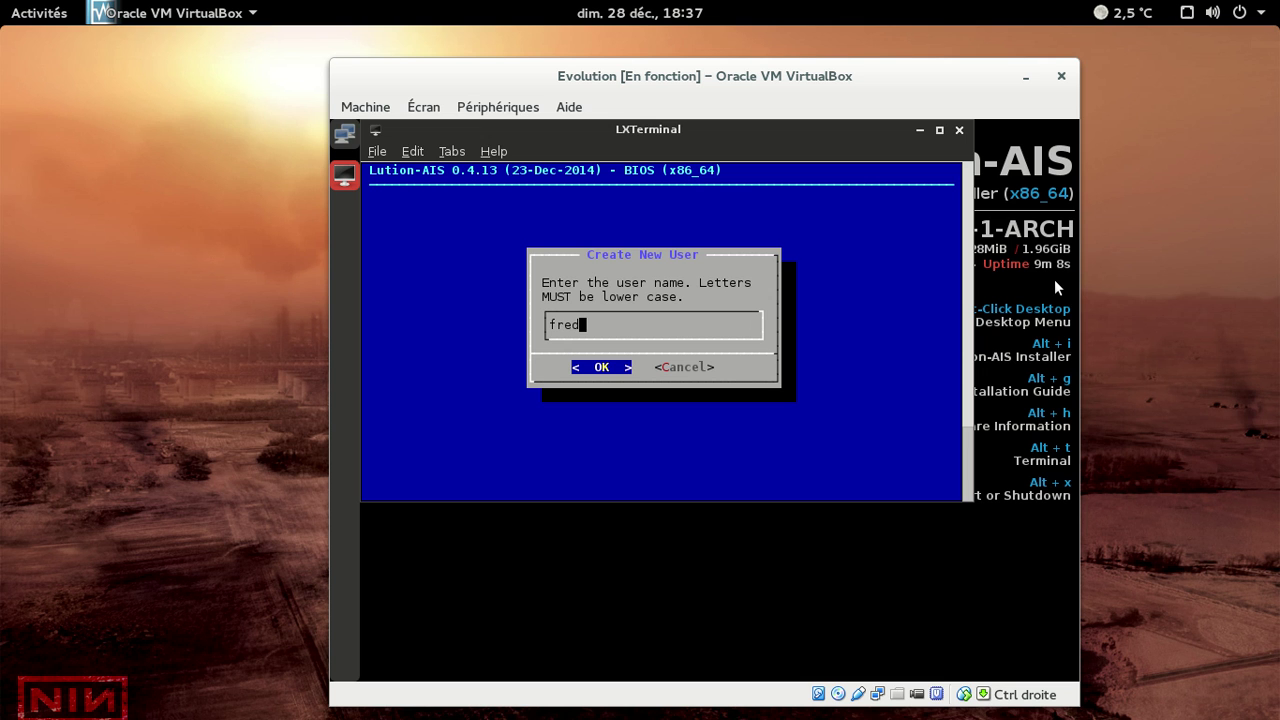
{"action": "key", "text": "Return"}
{"action": "type", "text": "*********"}
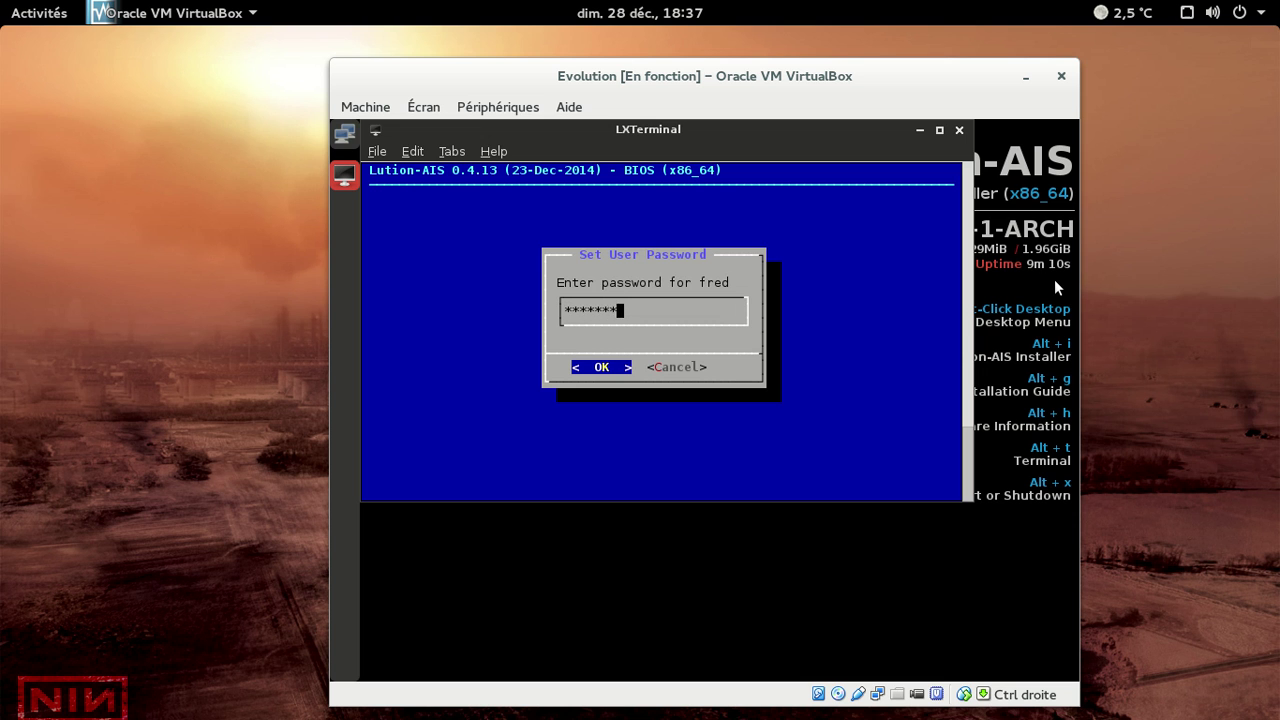
{"action": "key", "text": "Return"}
{"action": "type", "text": "*********"}
{"action": "key", "text": "Return"}
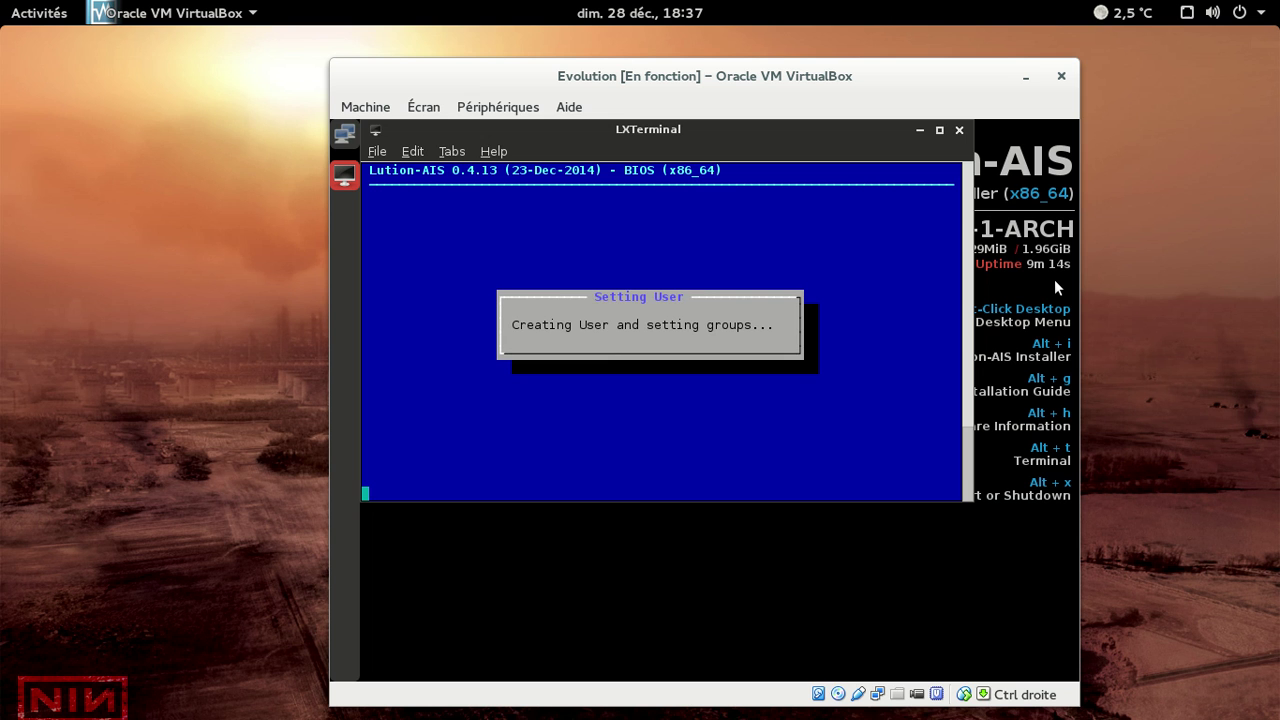
{"action": "key", "text": "Return"}
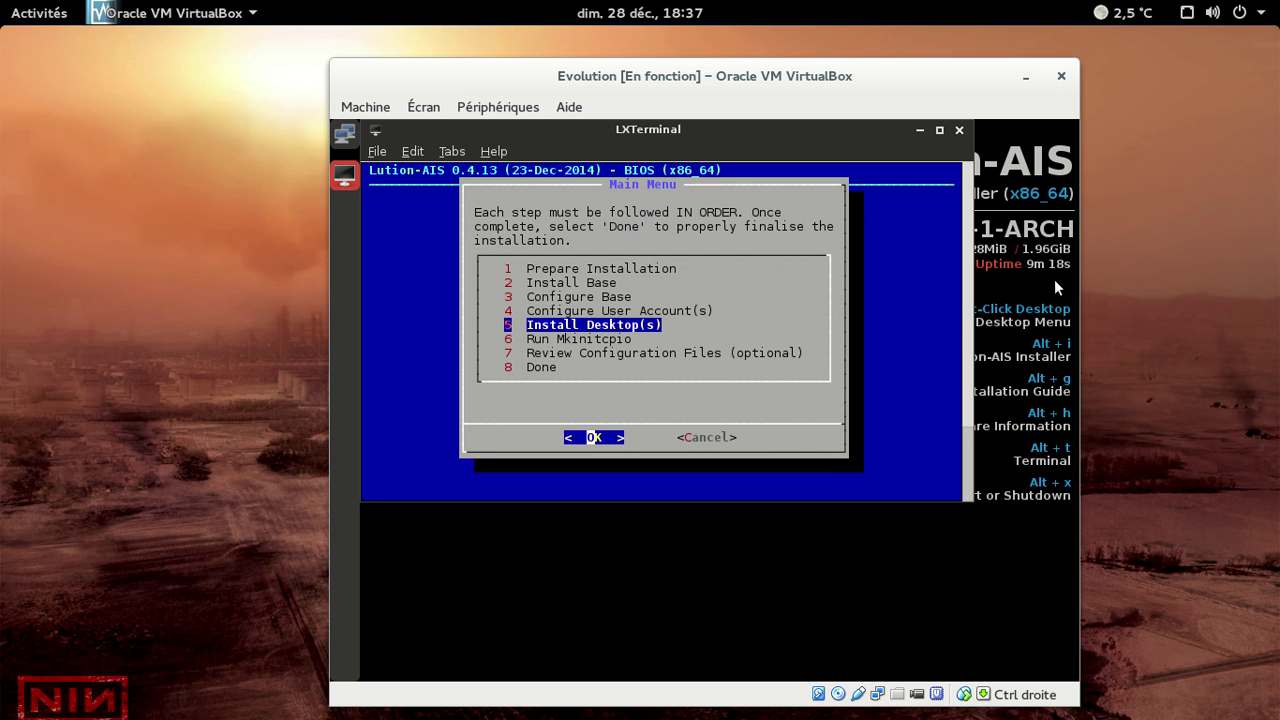
- Start installing the ALSA sound, Xorg and input drivers via Install Graphics, Input, and Sound Drivers
{"action": "key", "text": "Return"}
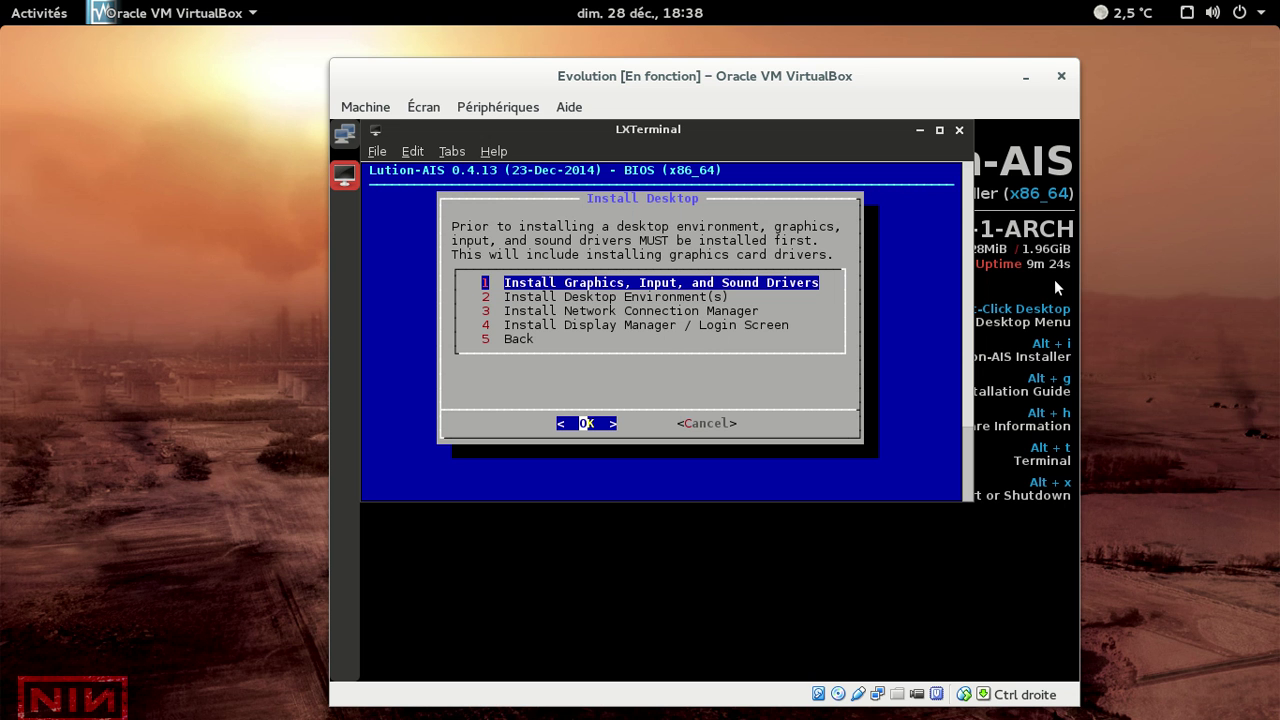
{"action": "key", "text": "Return"}
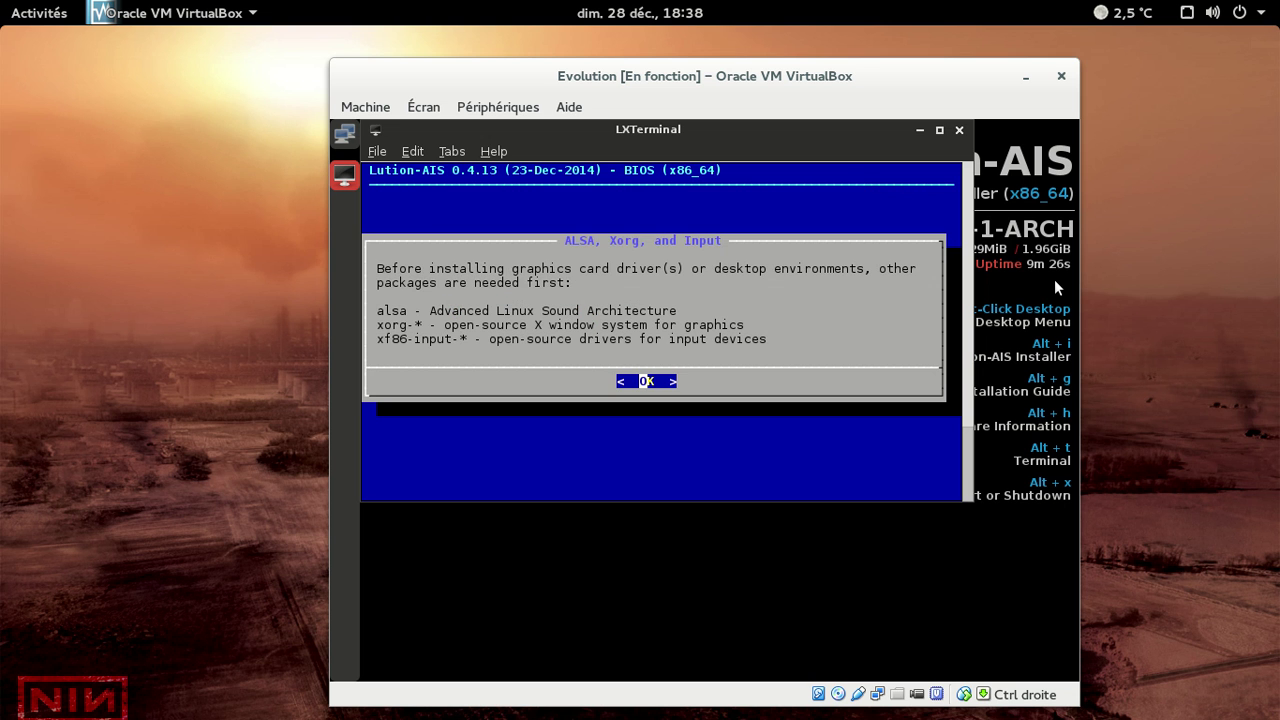
{"action": "key", "text": "Return"}
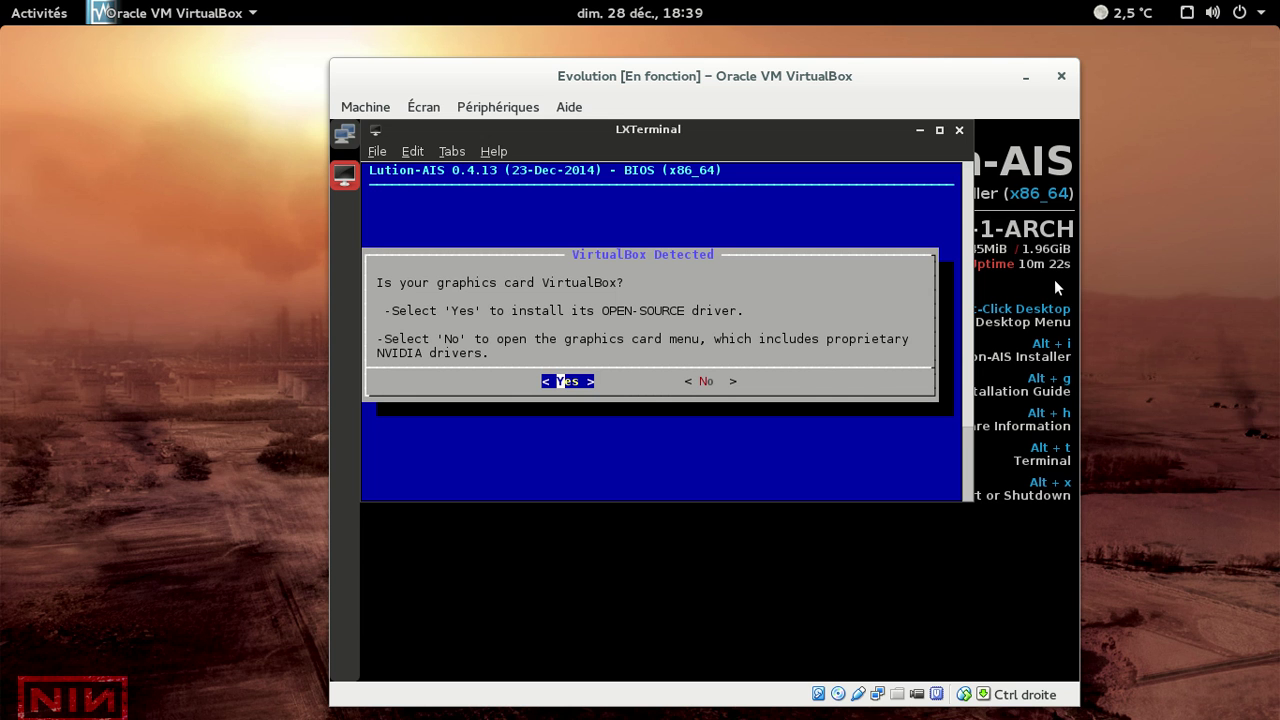
- Accept the open-source VirtualBox graphics driver, then choose Install Desktop Environment(s)
{"action": "key", "text": "Return"}
{"action": "key", "text": "Return"}
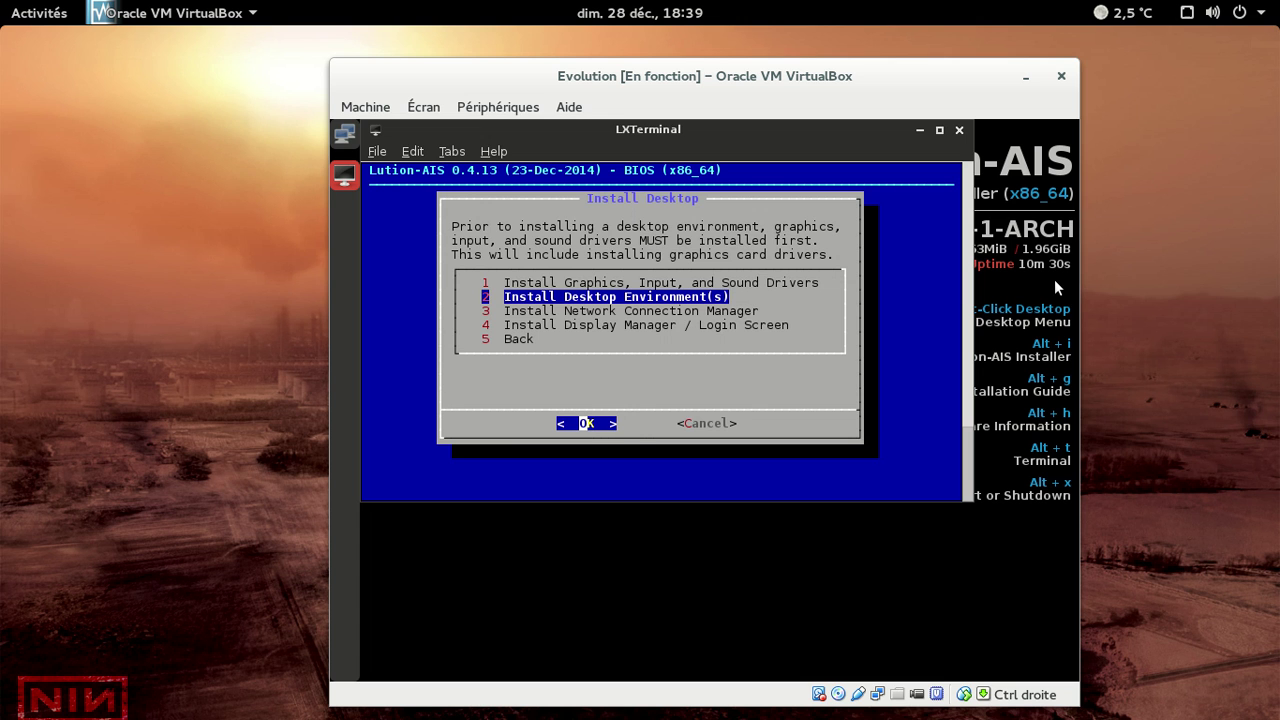
{"action": "key", "text": "Return"}
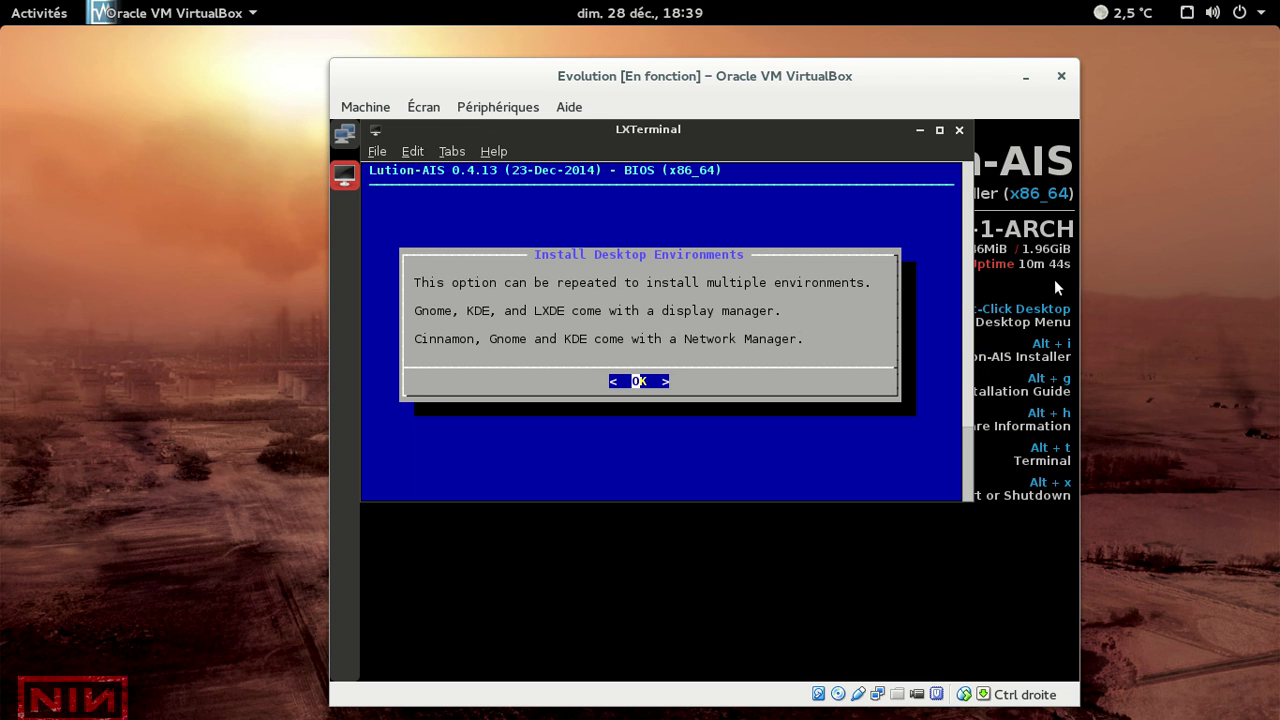
- Dismiss the info note and browse the desktop environment list, settling on Gnome + Extras
{"action": "key", "text": "Return"}
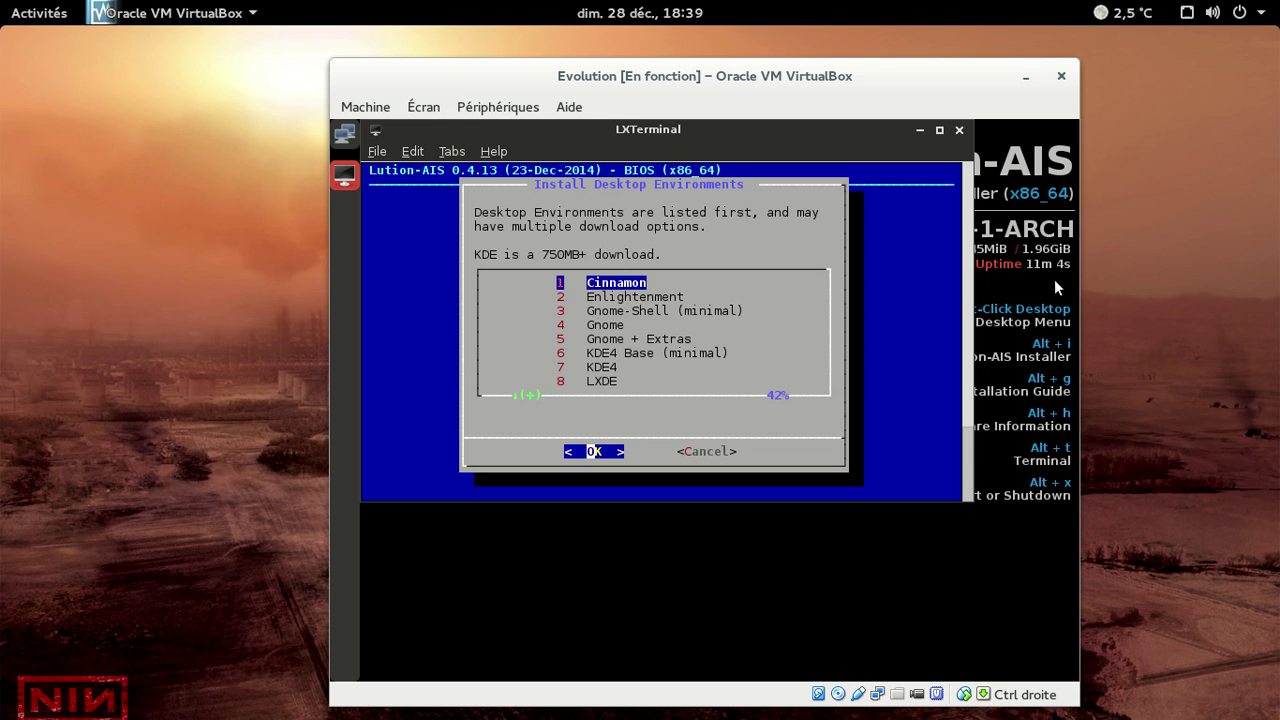
{"action": "key", "text": "Down"}
{"action": "key", "text": "Down"}
{"action": "key", "text": "Down"}
{"action": "key", "text": "Down"}
{"action": "key", "text": "Down"}
{"action": "key", "text": "Down"}
{"action": "key", "text": "Down"}
{"action": "key", "text": "Down"}
{"action": "key", "text": "Down"}
{"action": "key", "text": "Down"}
{"action": "key", "text": "Down"}
{"action": "key", "text": "Down"}
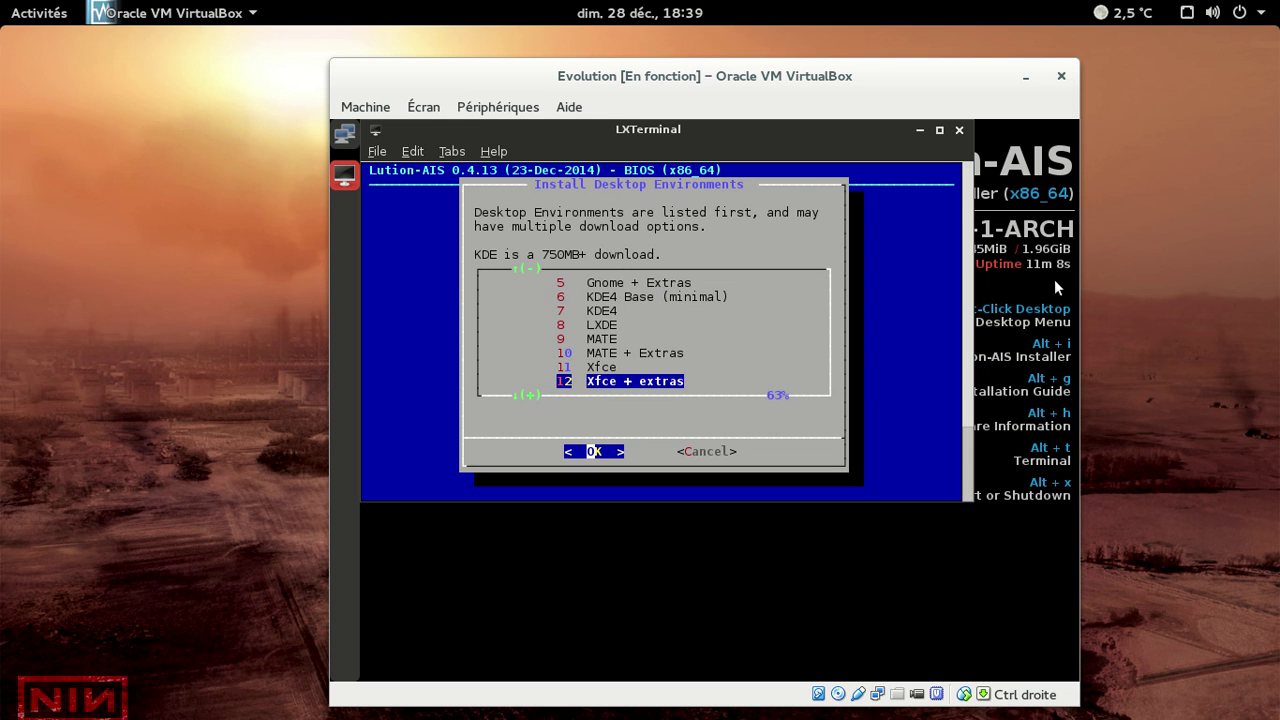
{"action": "key", "text": "Down"}
{"action": "key", "text": "Down"}
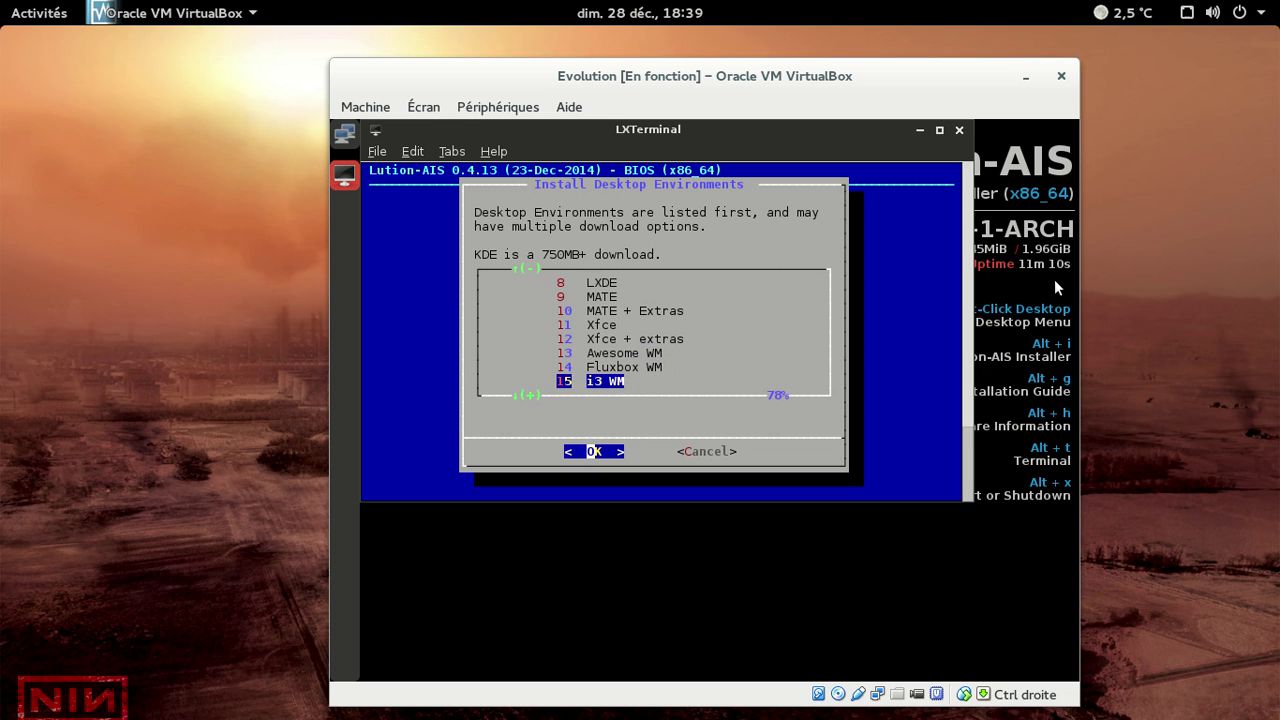
{"action": "key", "text": "Down"}
{"action": "key", "text": "Down"}
{"action": "key", "text": "Down"}
{"action": "key", "text": "Down"}
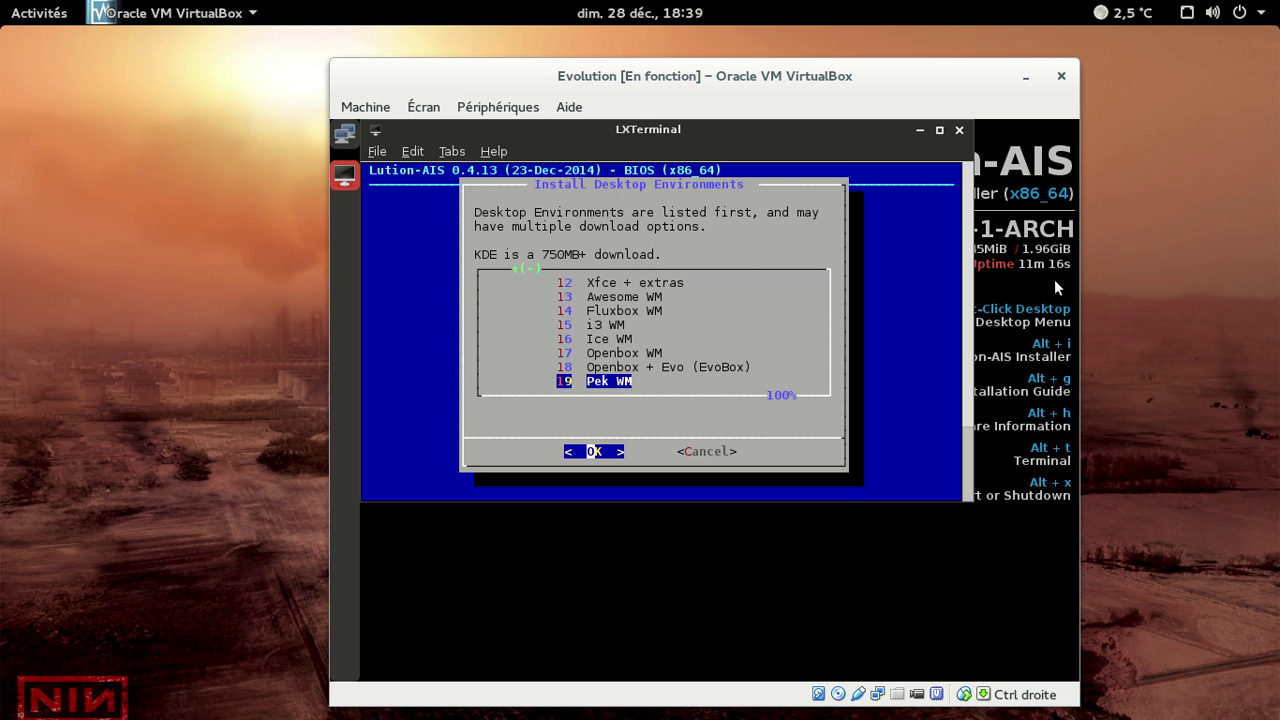
{"action": "key", "text": "Up"}
{"action": "key", "text": "Up"}
{"action": "key", "text": "Up"}
{"action": "key", "text": "Up"}
{"action": "key", "text": "Up"}
{"action": "key", "text": "Up"}
{"action": "key", "text": "Up"}
{"action": "key", "text": "Up"}
{"action": "key", "text": "Up"}
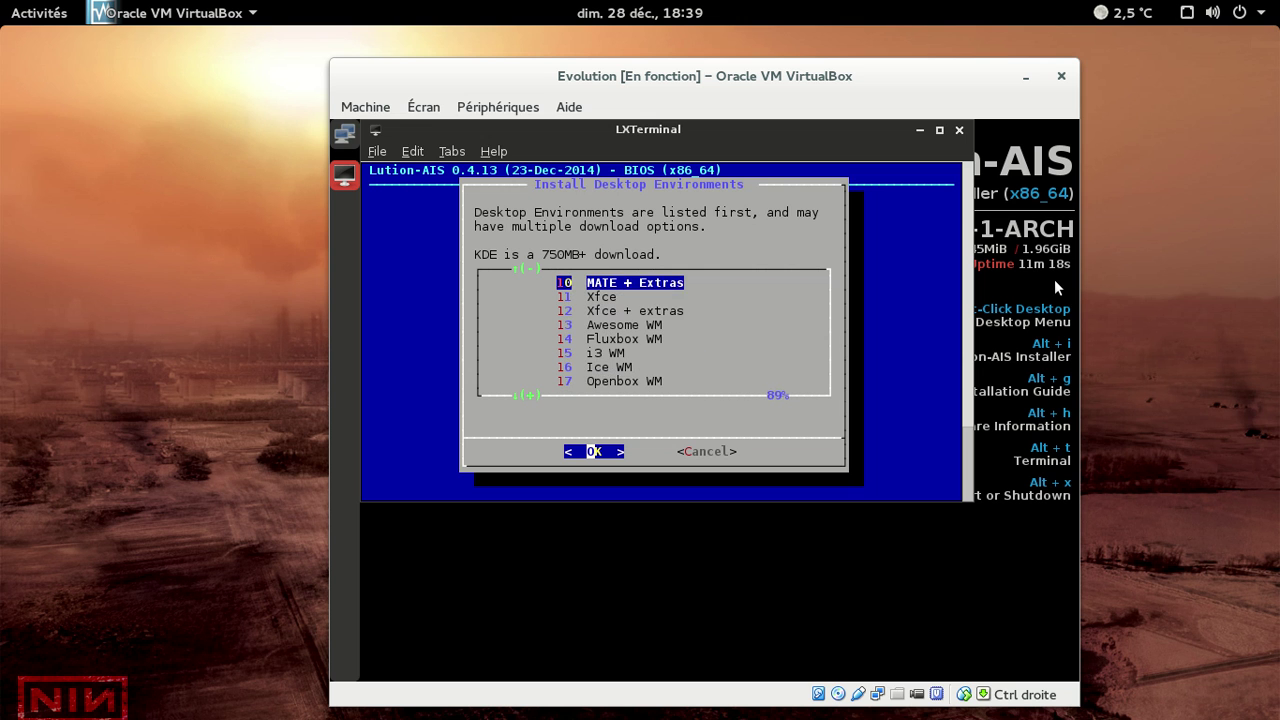
{"action": "key", "text": "Up"}
{"action": "key", "text": "Up"}
{"action": "key", "text": "Up"}
{"action": "key", "text": "Up"}
{"action": "key", "text": "Up"}
{"action": "key", "text": "Up"}
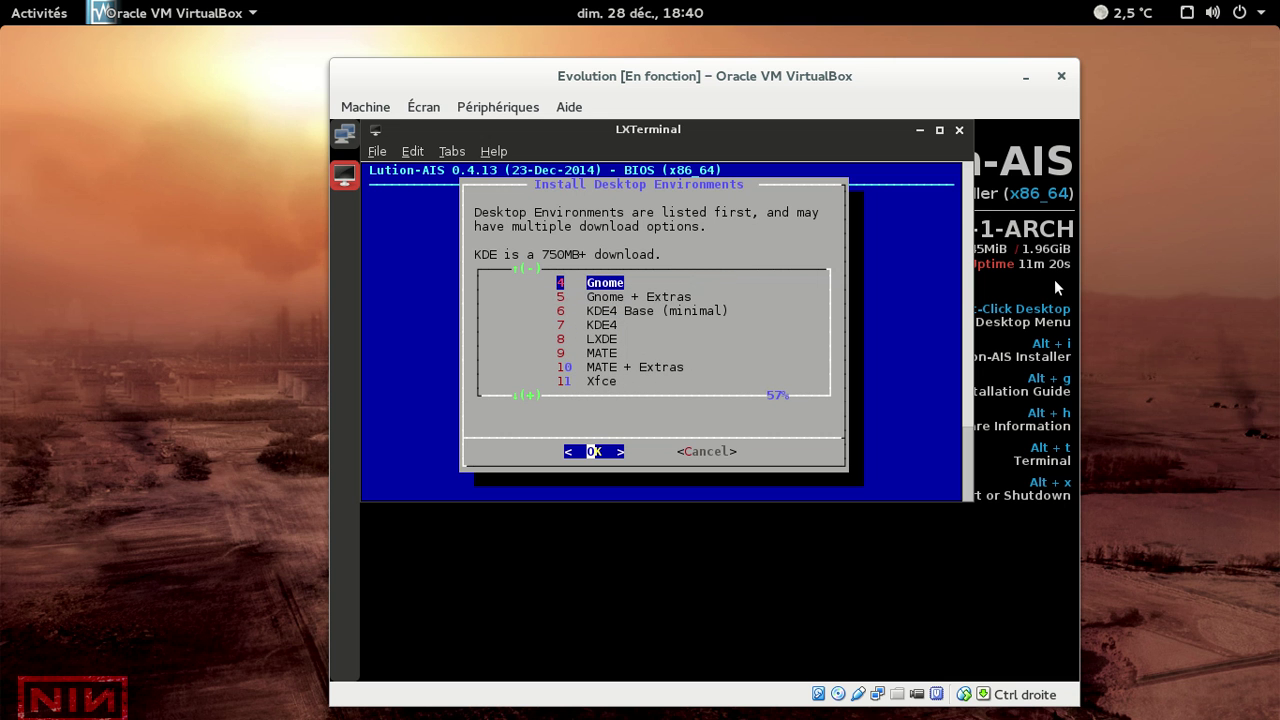
{"action": "key", "text": "Down"}
- Start the Gnome + Extras download, then move to the empty workspace below while it runs
{"action": "key", "text": "Return"}
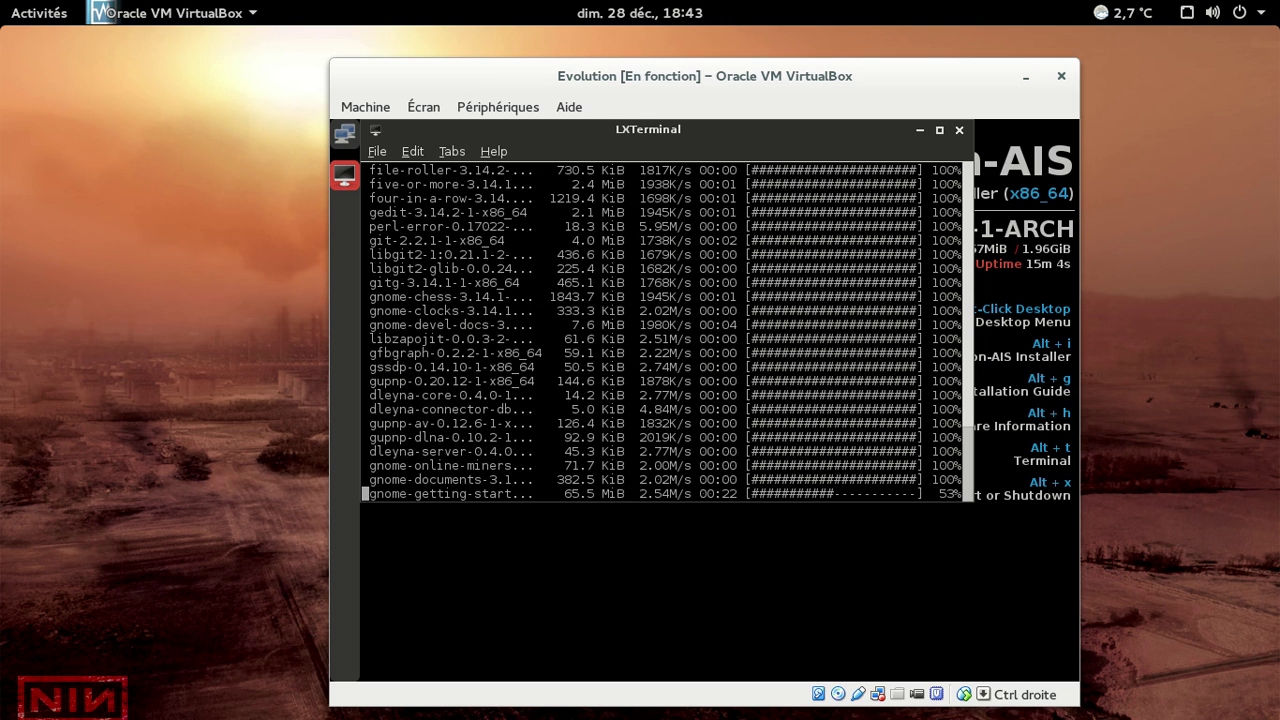
{"action": "key", "text": "ctrl+alt+Down"}
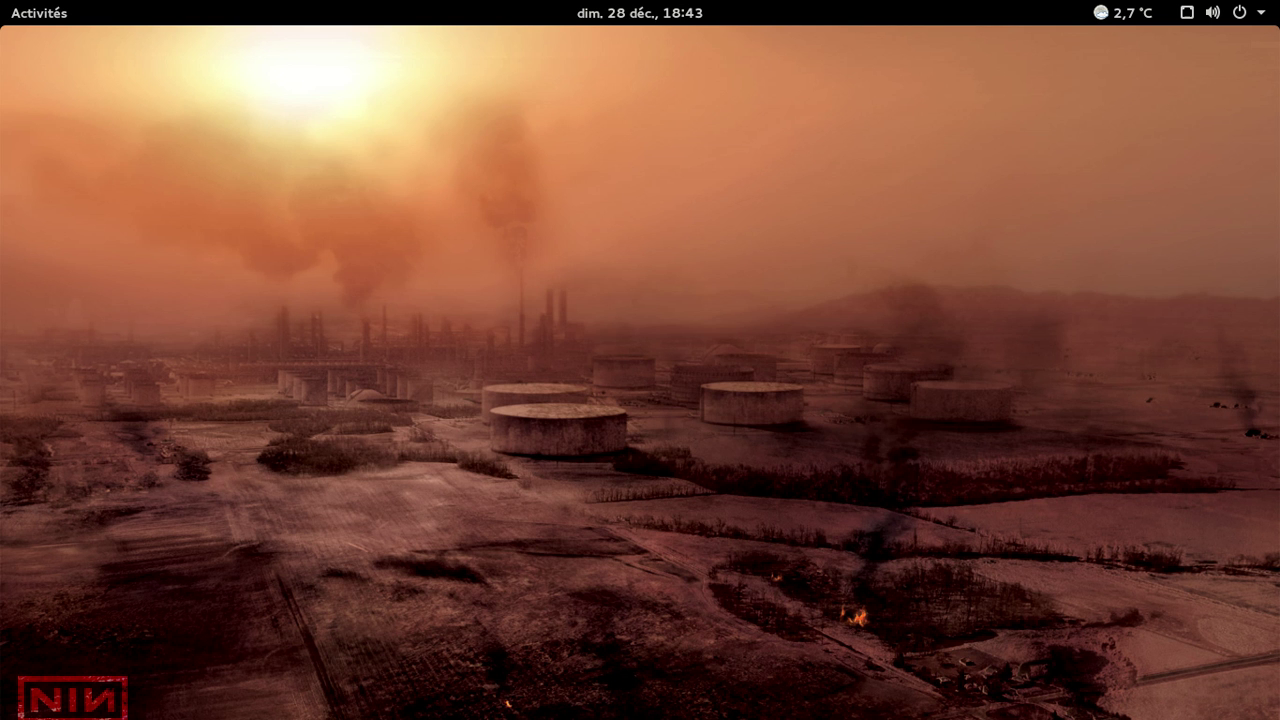
- Switch back to the VirtualBox window, where the installer now asks about Common Packages
{"action": "key", "text": "alt+Tab"}
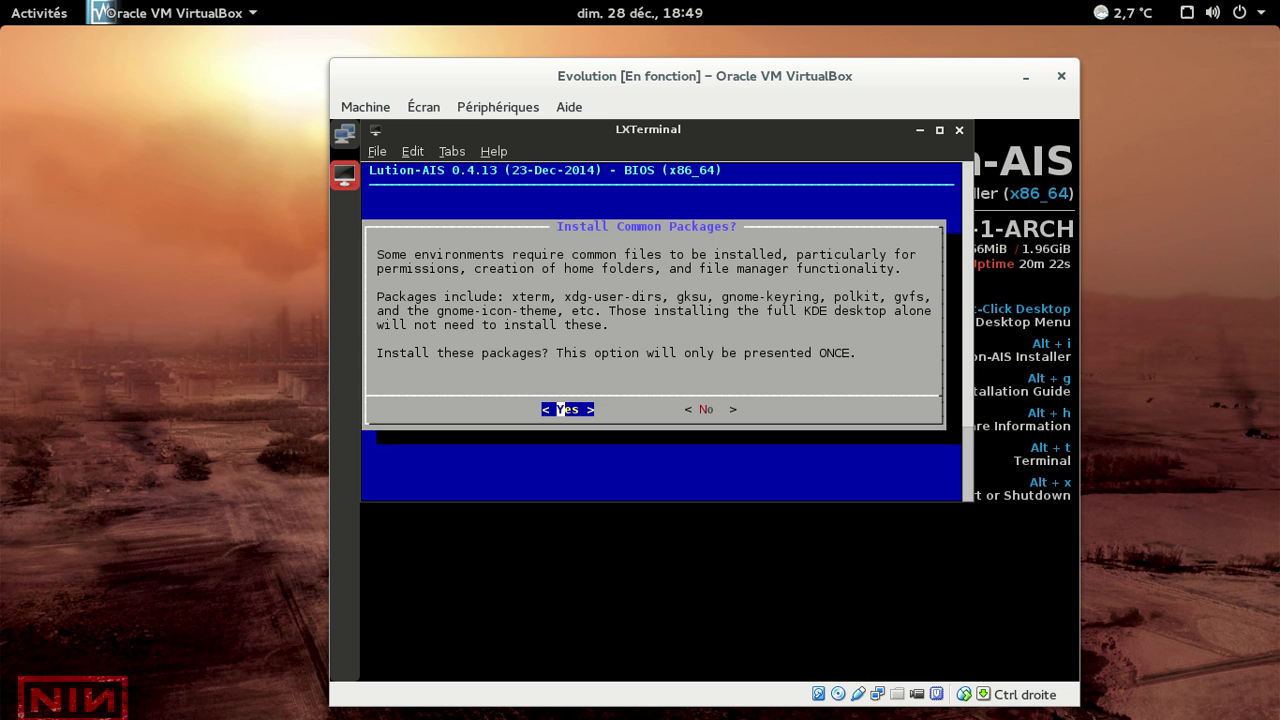
- Accept installing the common packages such as xterm, gksu, polkit and gvfs
{"action": "key", "text": "Return"}
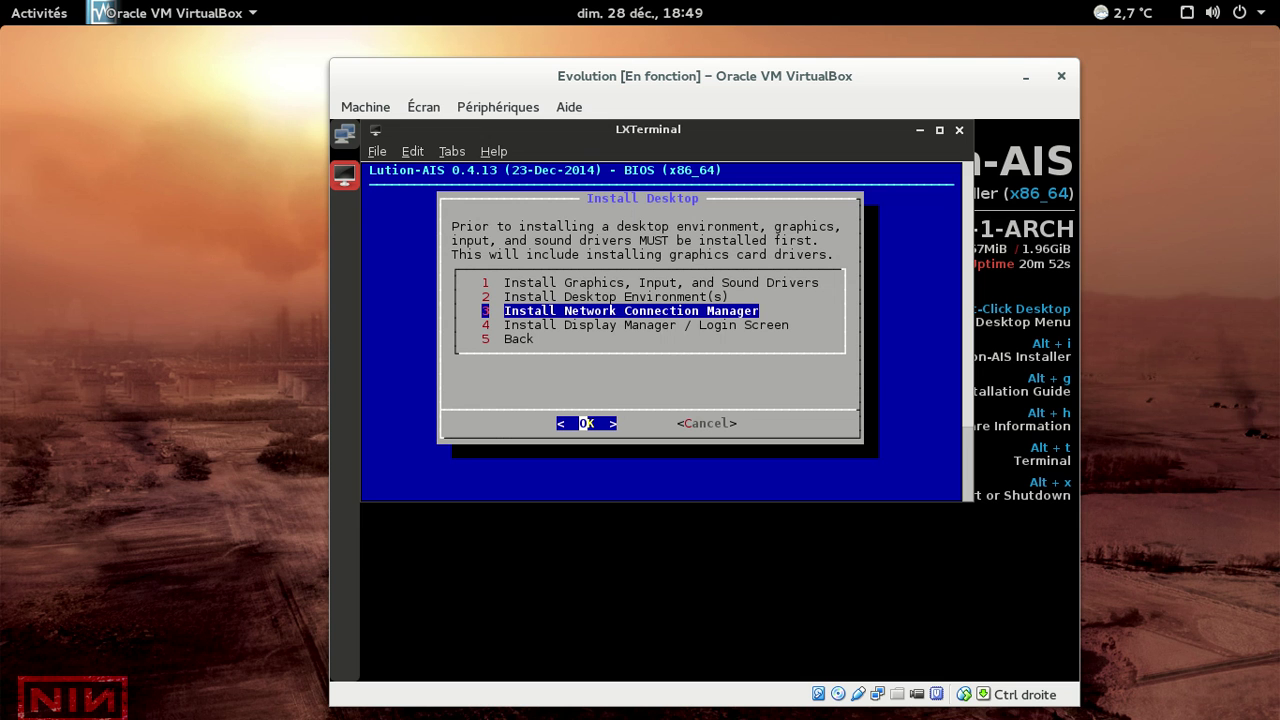
- Install the network connection manager and the GDM display manager, then run mkinitcpio
{"action": "key", "text": "Return"}
{"action": "key", "text": "Return"}
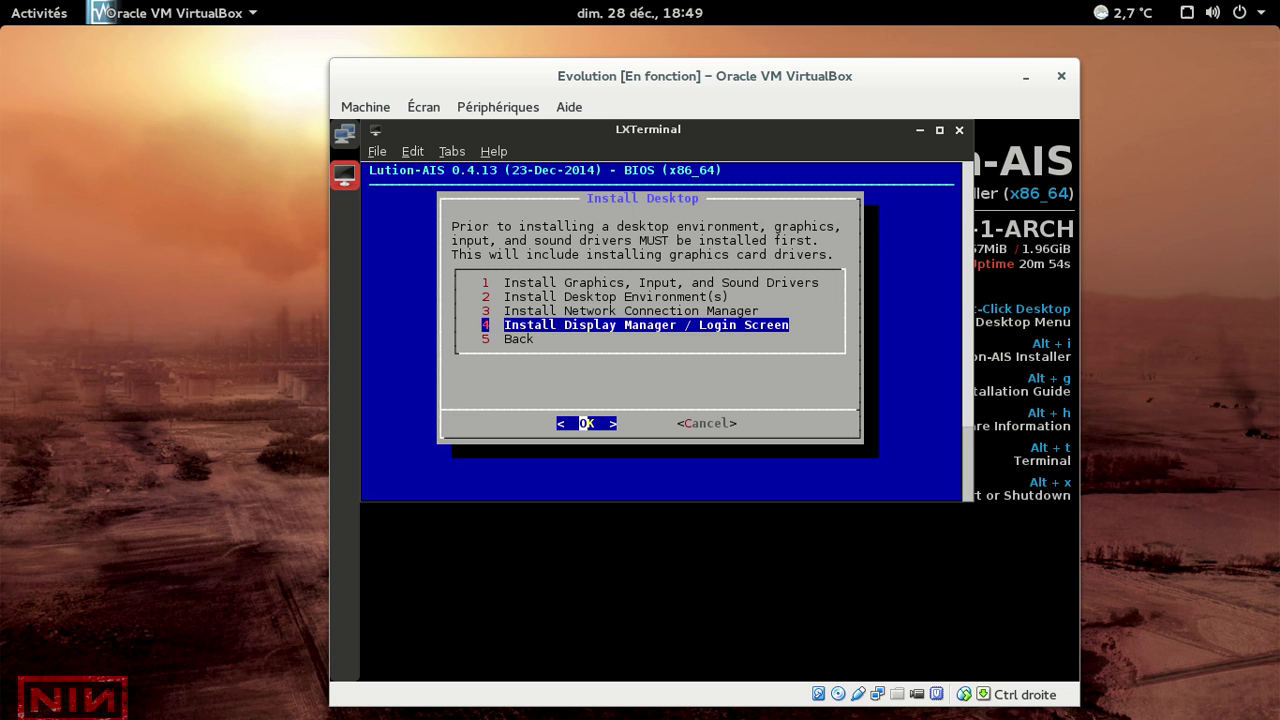
{"action": "key", "text": "Return"}
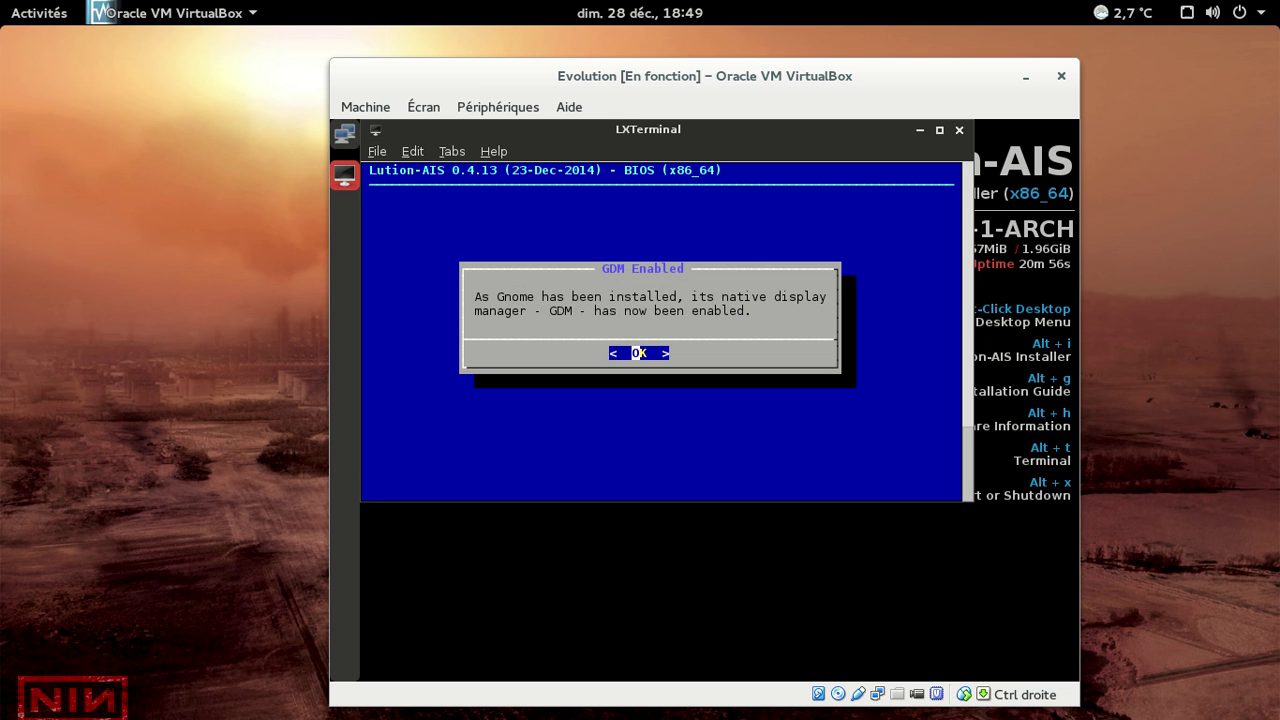
{"action": "key", "text": "Return"}
{"action": "key", "text": "Return"}
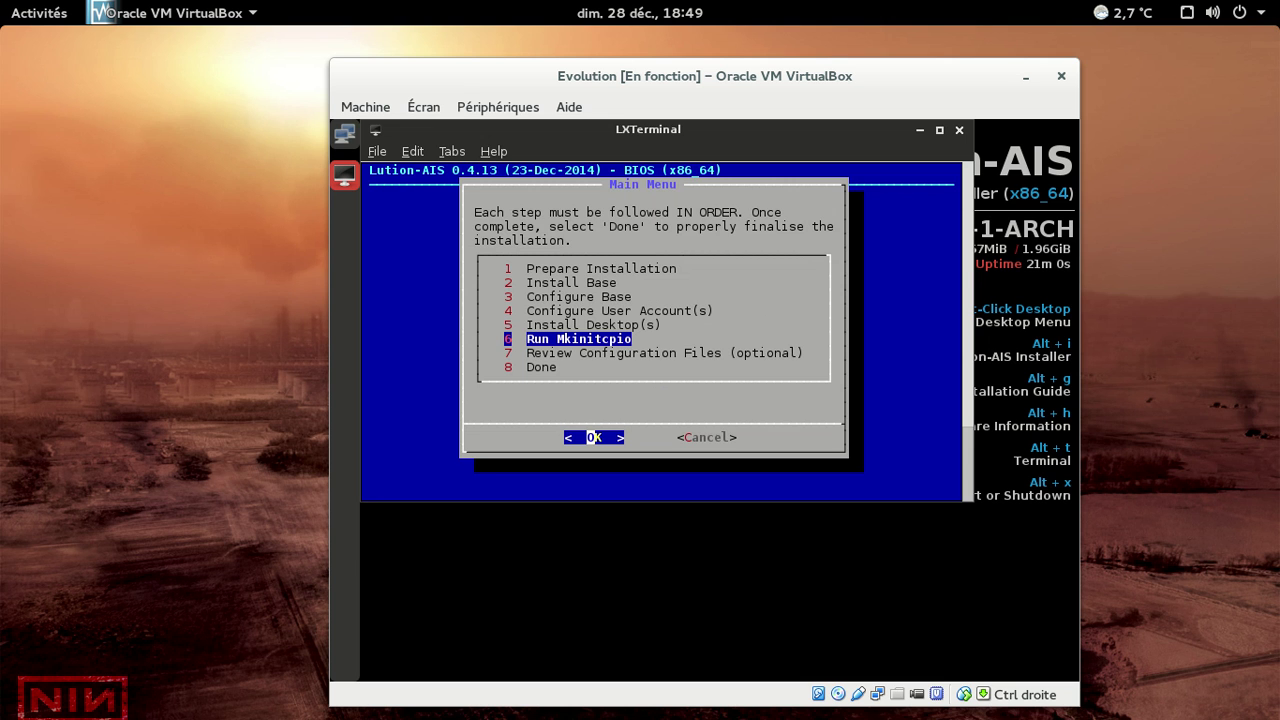
{"action": "key", "text": "Return"}
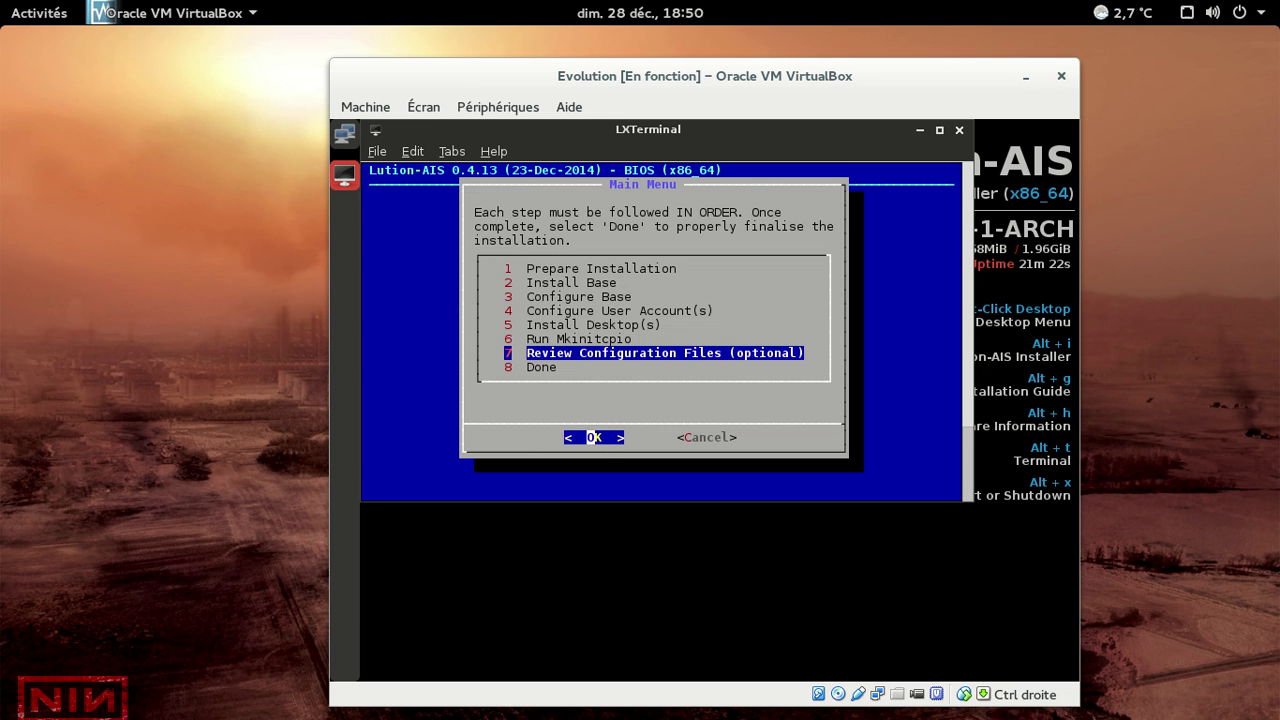
- Review vconsole.conf to confirm KEYMAP=fr-latin9, then choose Done in the Main Menu
{"action": "key", "text": "Return"}
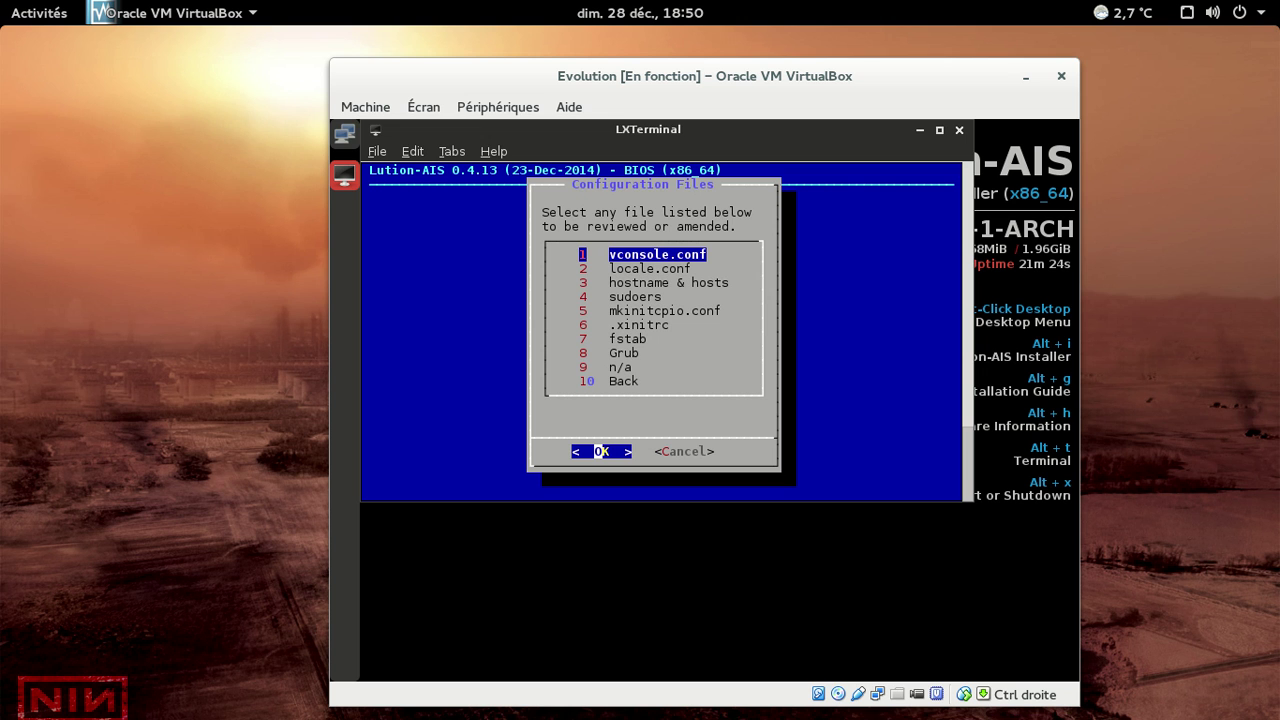
{"action": "key", "text": "Return"}
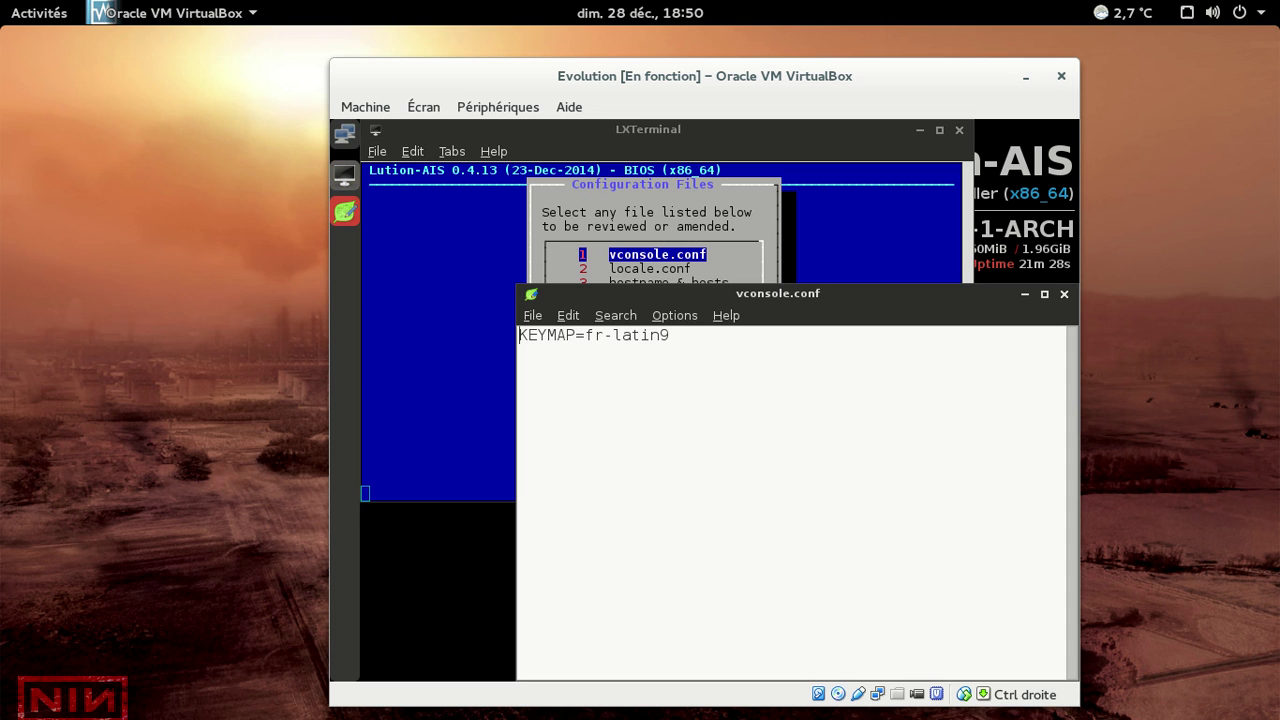
{"action": "left_click", "coordinate": [1060, 297]}
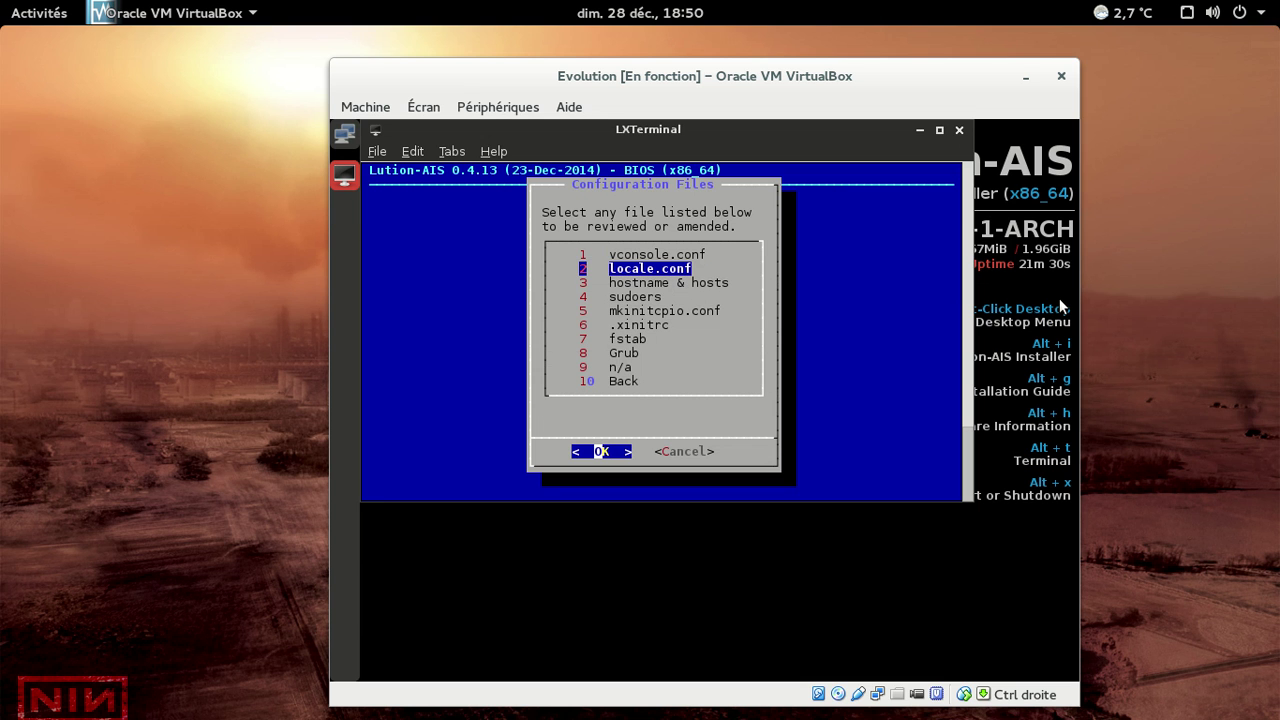
{"action": "key", "text": "Down"}
{"action": "key", "text": "Down"}
{"action": "key", "text": "Down"}
{"action": "key", "text": "Down"}
{"action": "key", "text": "Down"}
{"action": "key", "text": "Down"}
{"action": "key", "text": "Down"}
{"action": "key", "text": "Down"}
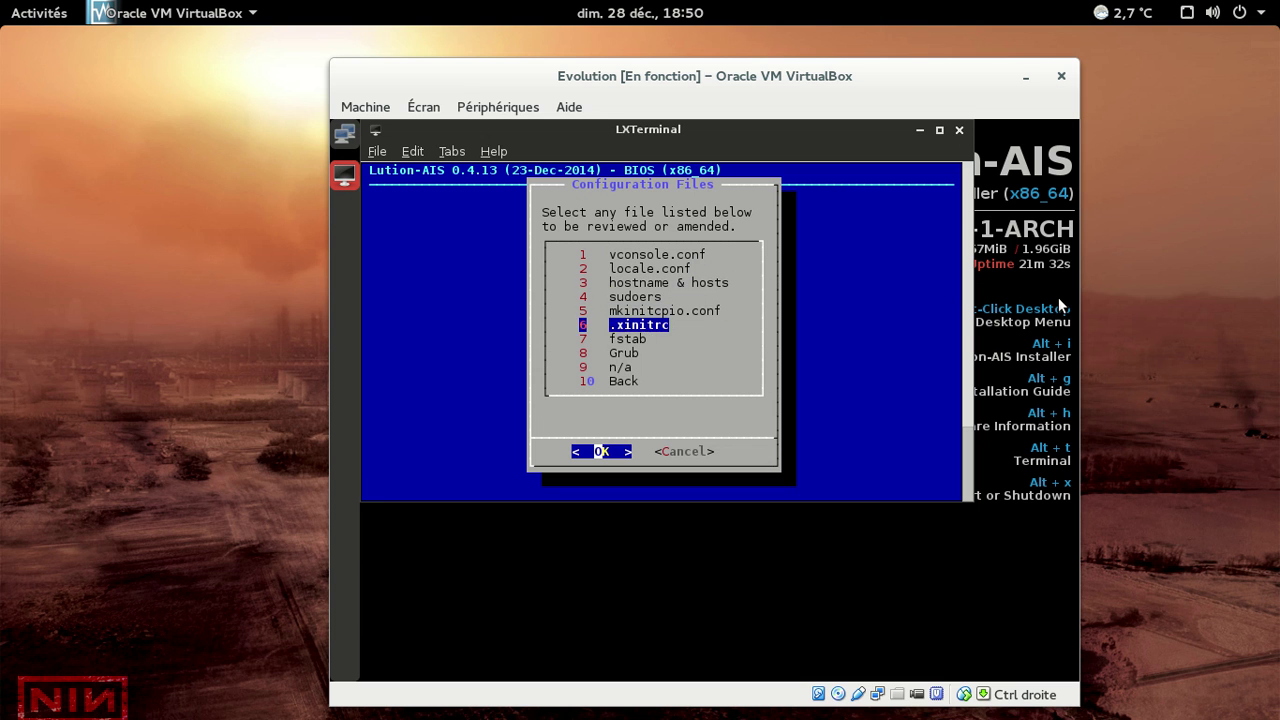
{"action": "key", "text": "Return"}
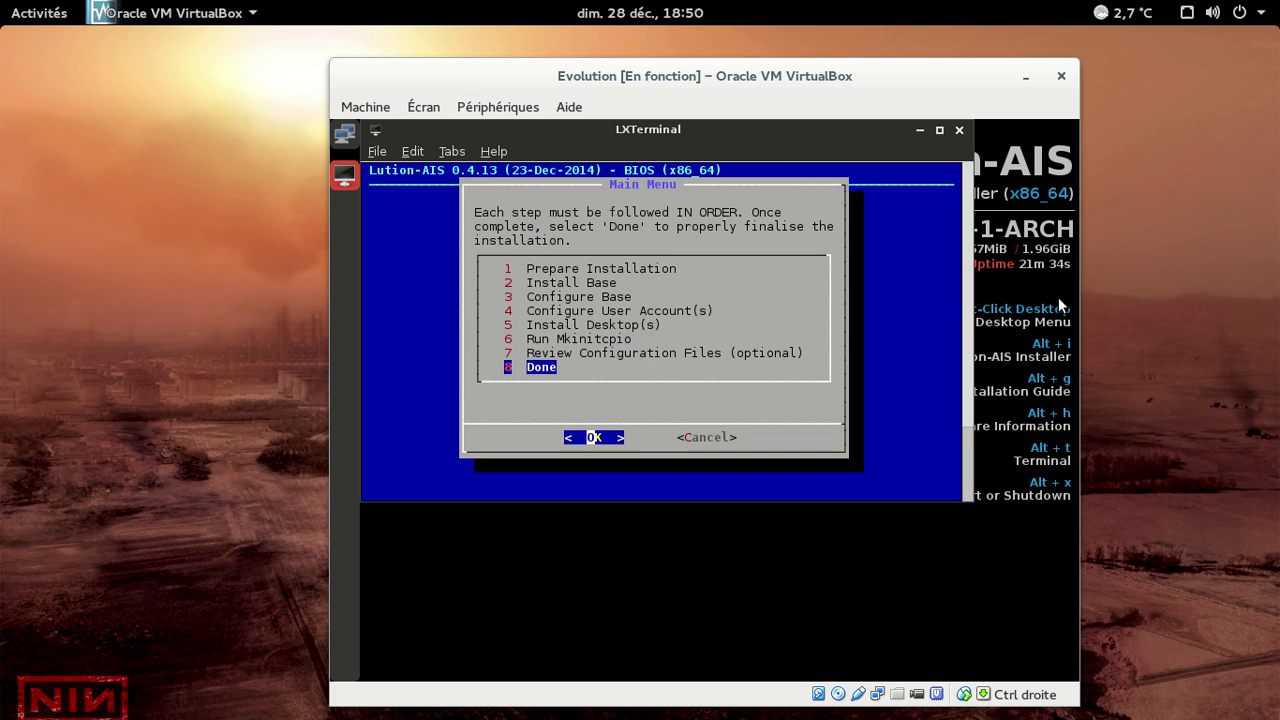
{"action": "key", "text": "Return"}
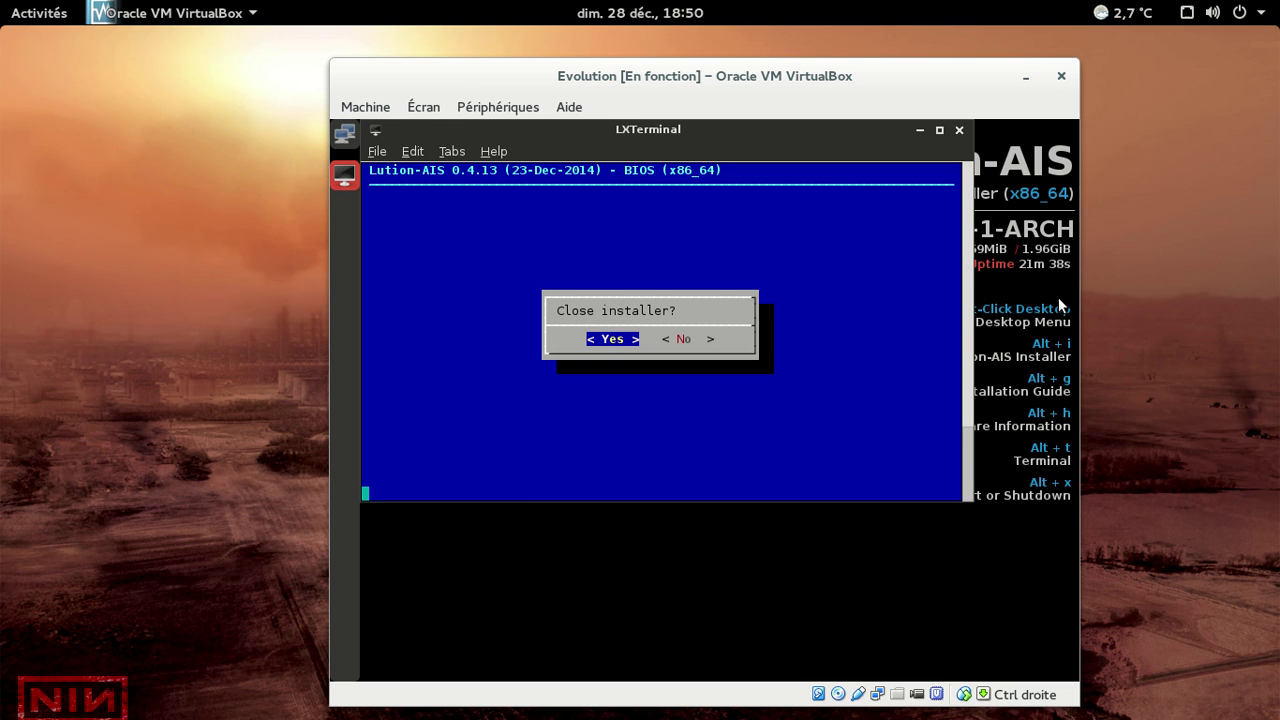
- Confirm closing the installer and restart the VM from the live desktop's Restart / Shutdown menu
{"action": "key", "text": "Return"}
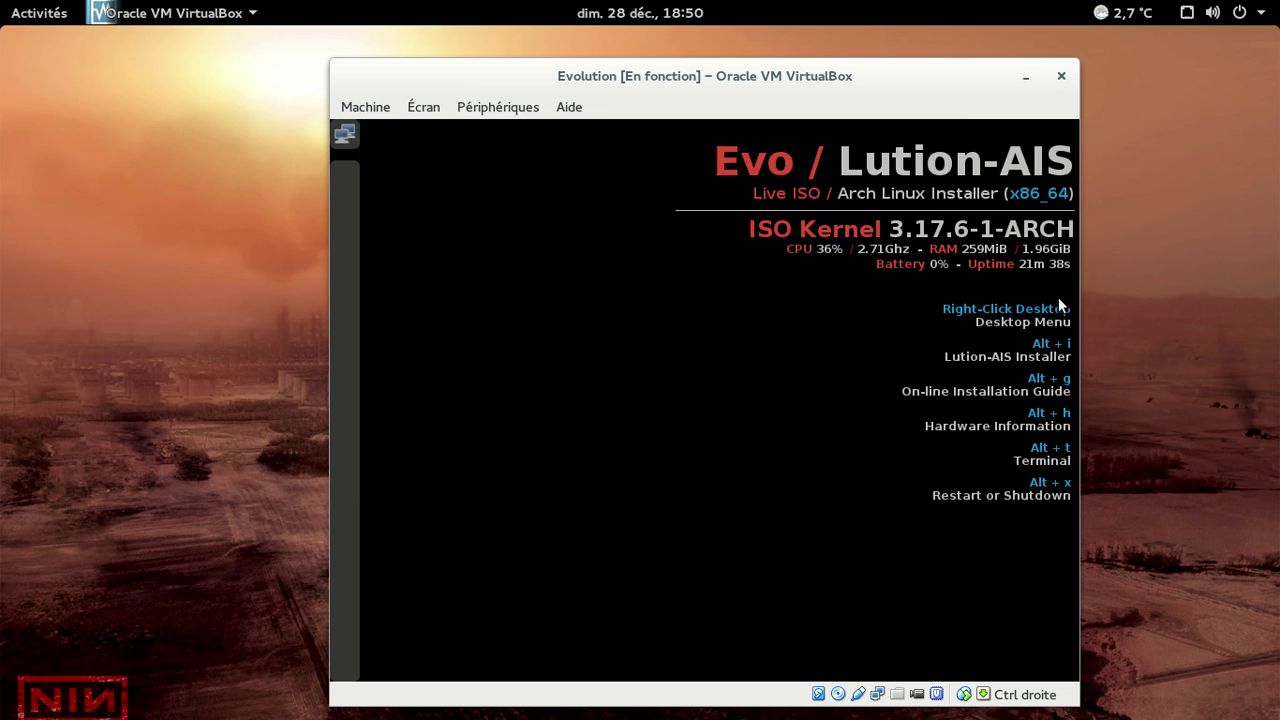
{"action": "right_click", "coordinate": [541, 176]}
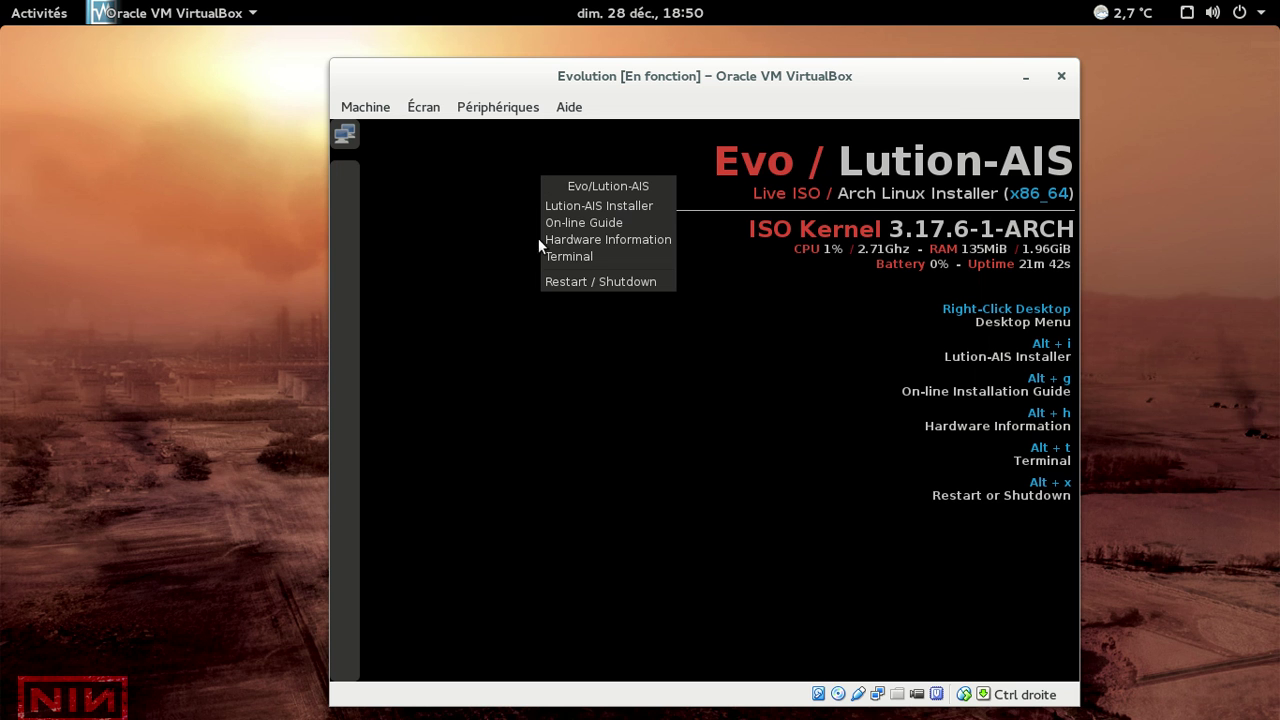
{"action": "left_click", "coordinate": [568, 282]}
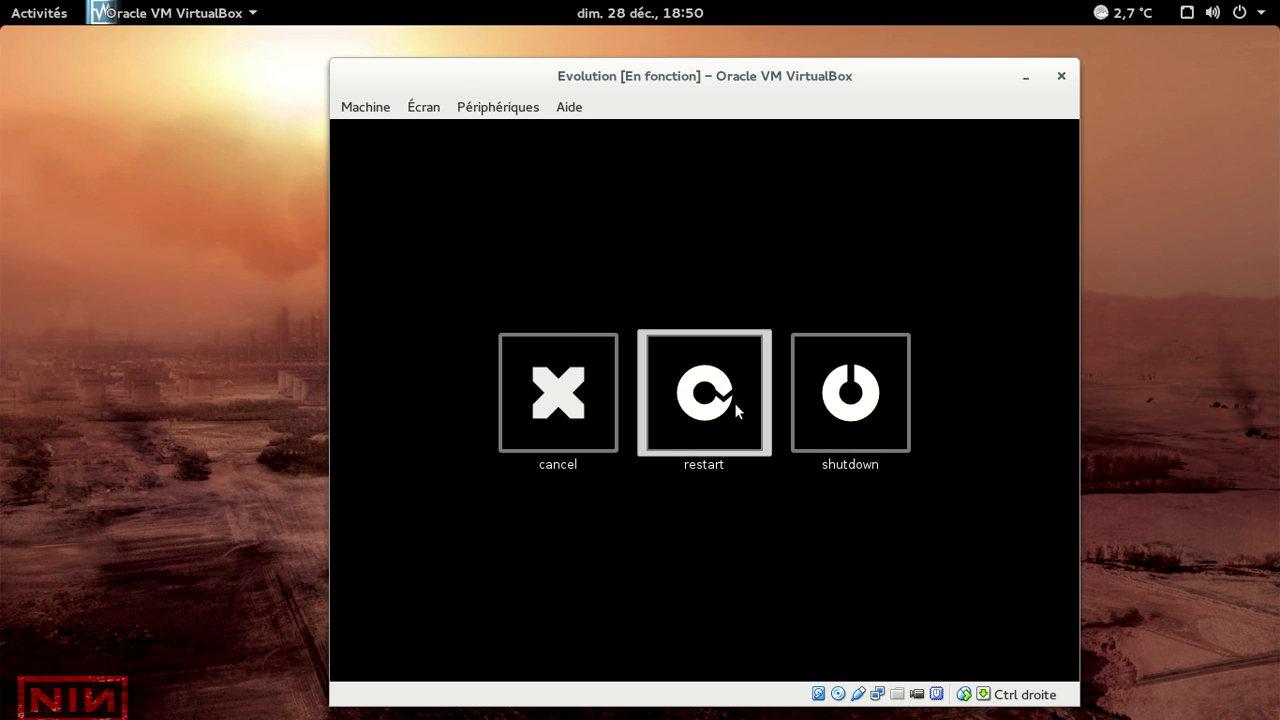
{"action": "left_click", "coordinate": [736, 410]}
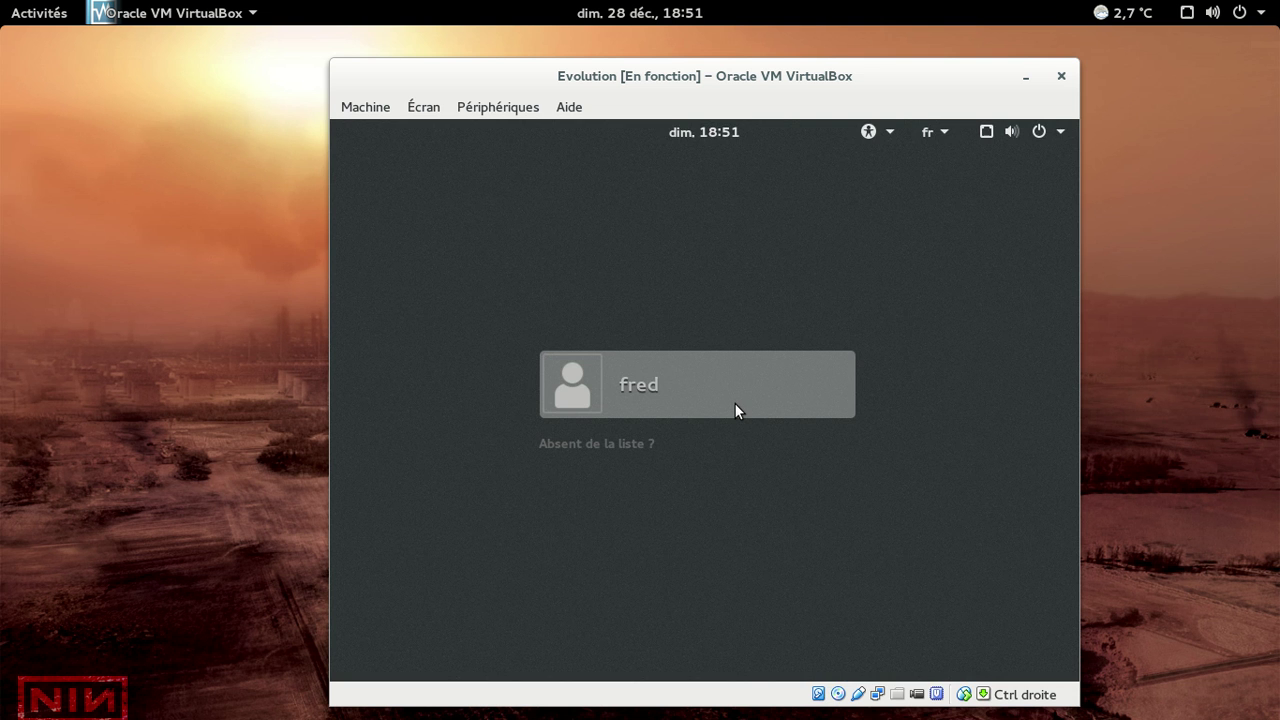
- Sign in as the new user at the GDM screen with the account password
{"action": "left_click", "coordinate": [735, 404]}
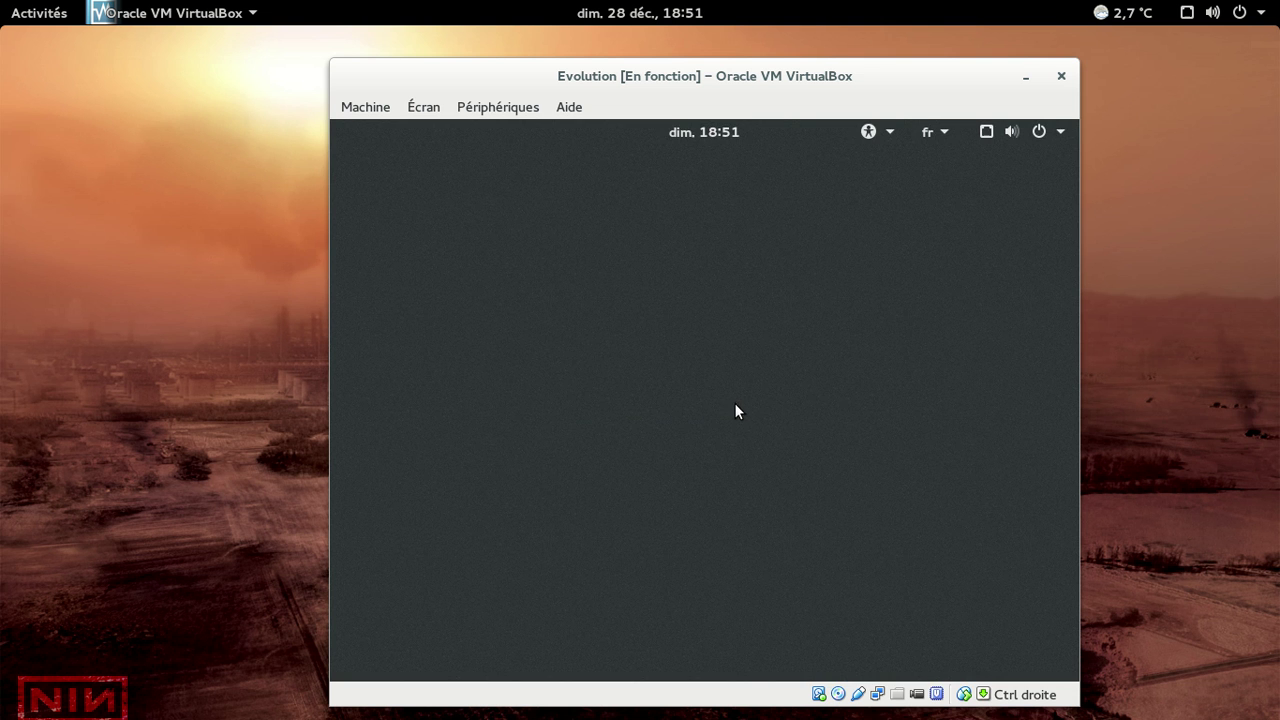
{"action": "type", "text": "********"}
{"action": "key", "text": "Return"}
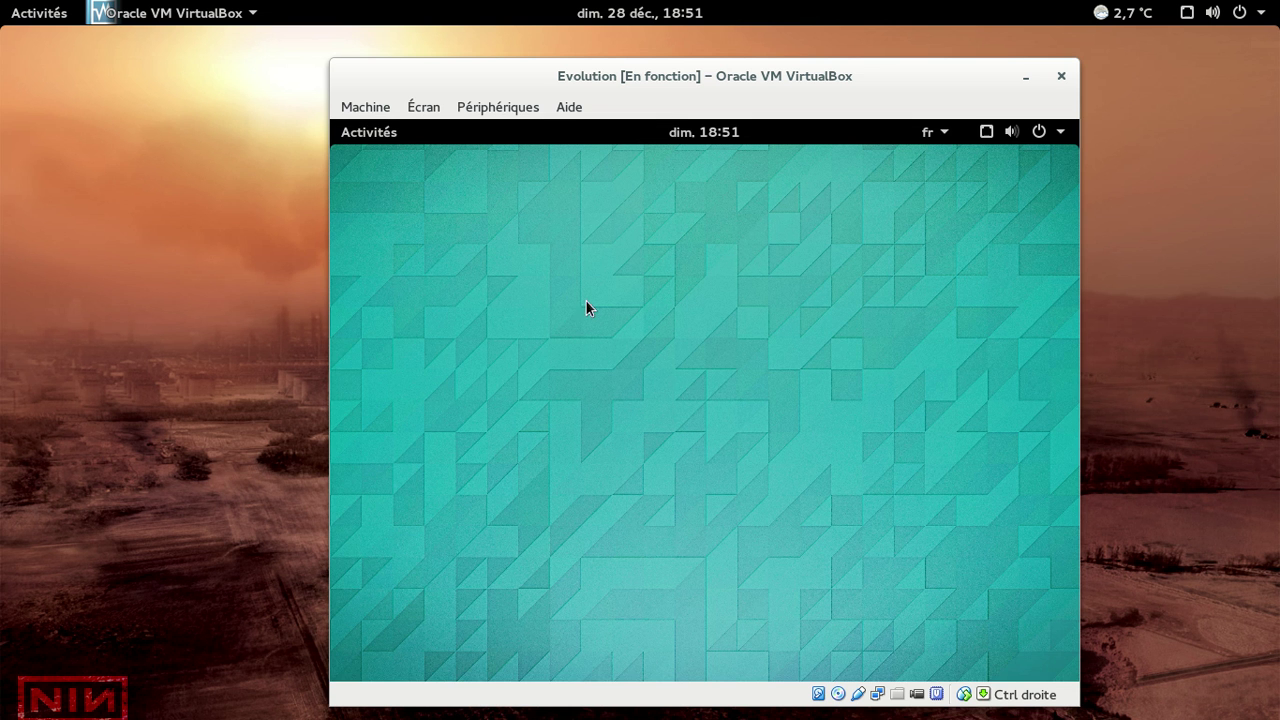
- Browse the application pages, then open Settings at the Pays & langue page
{"action": "left_click", "coordinate": [390, 134]}
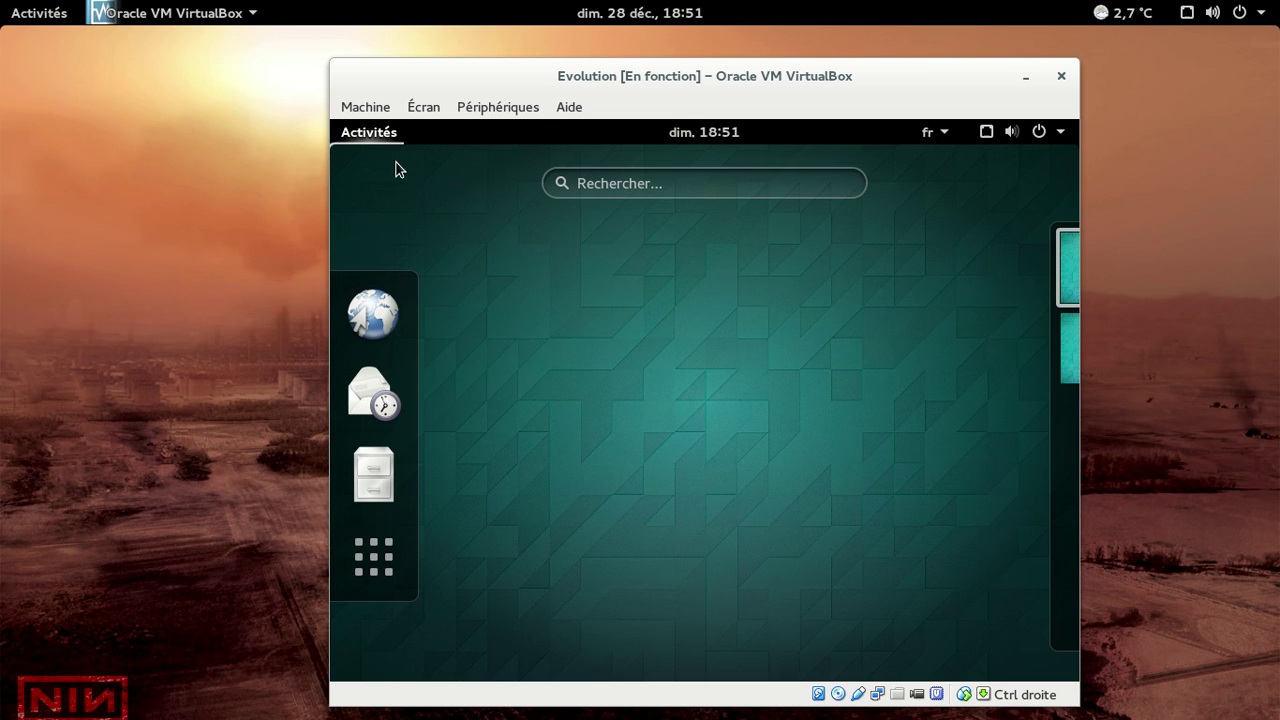
{"action": "left_click", "coordinate": [374, 557]}
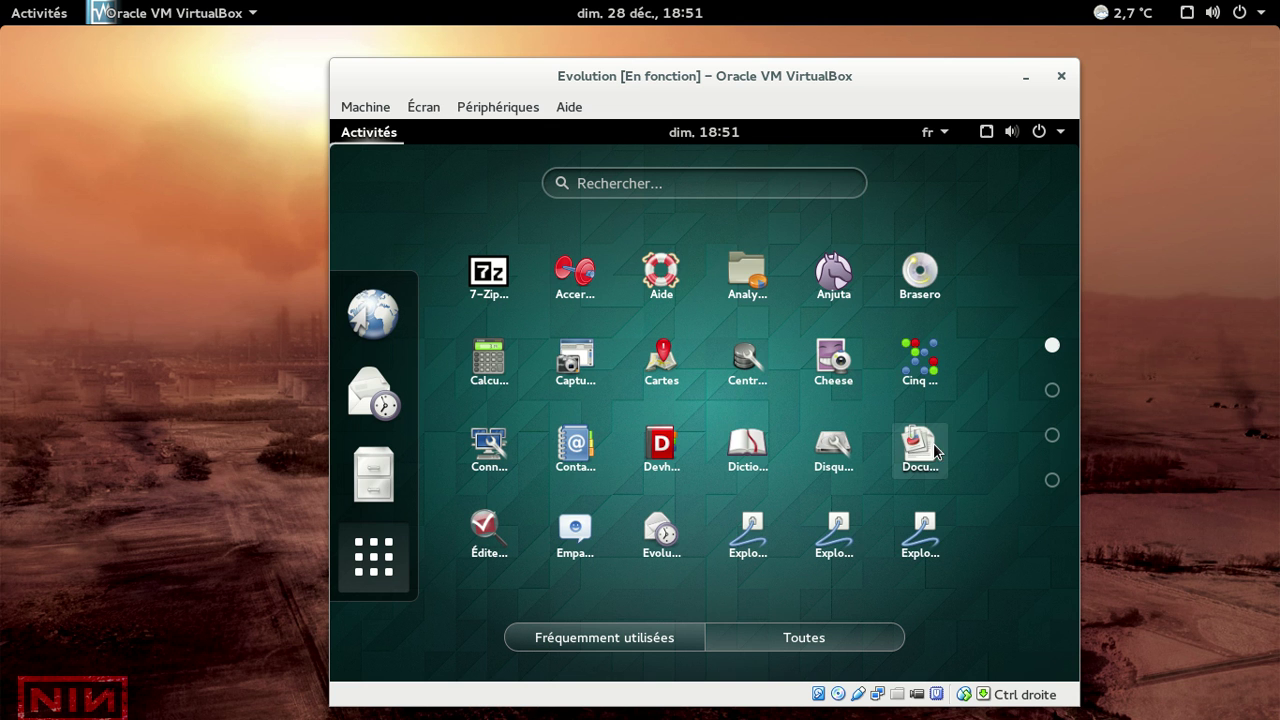
{"action": "left_click", "coordinate": [1052, 390]}
{"action": "left_click", "coordinate": [1052, 436]}
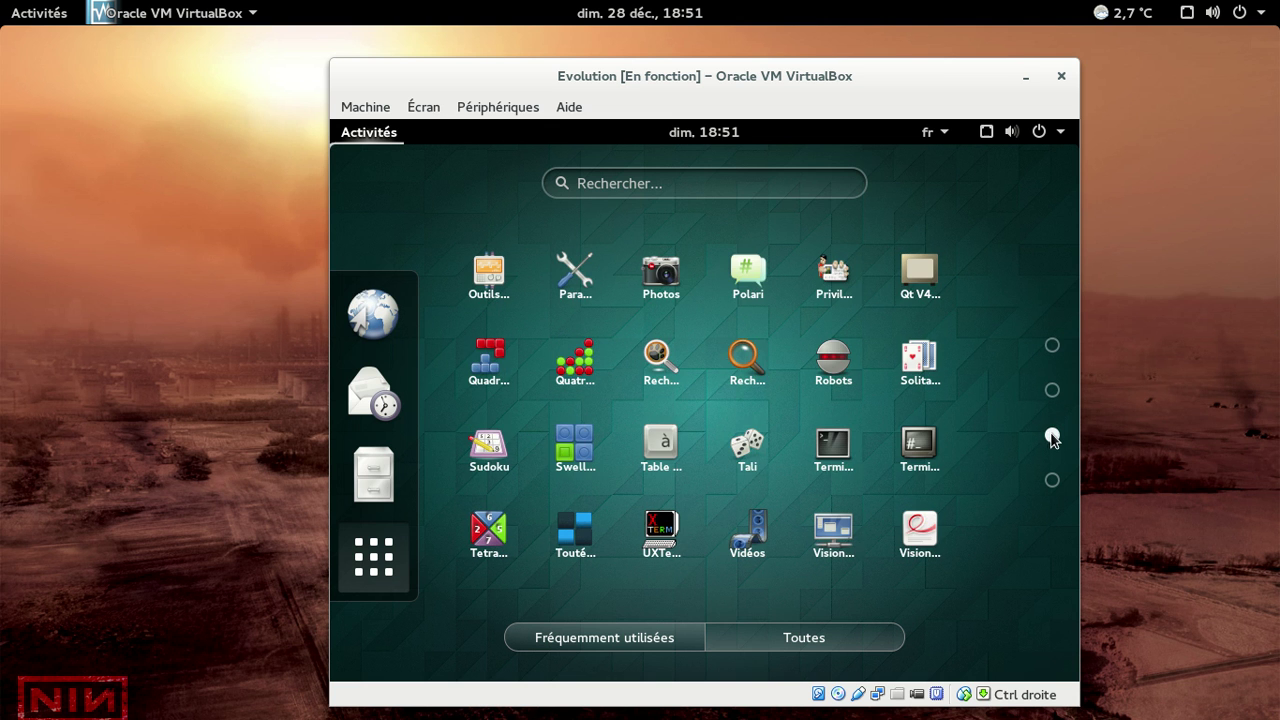
{"action": "left_click", "coordinate": [1052, 482]}
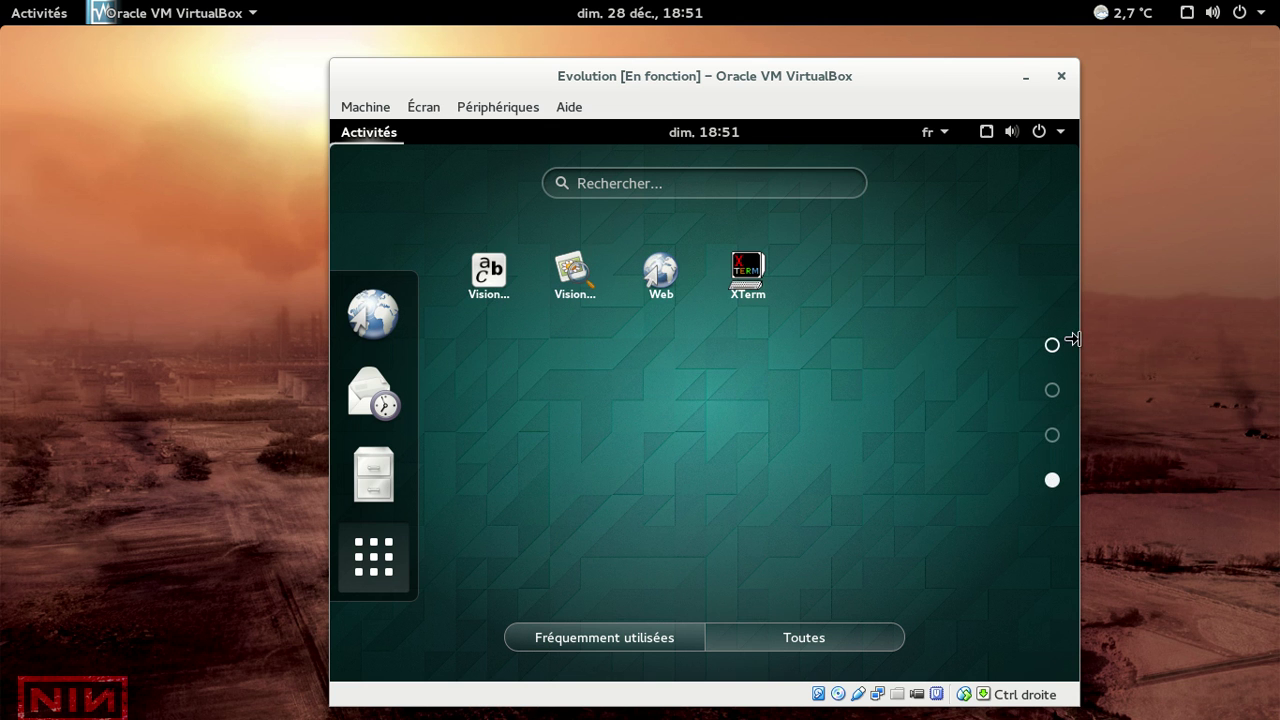
{"action": "left_click", "coordinate": [1049, 141]}
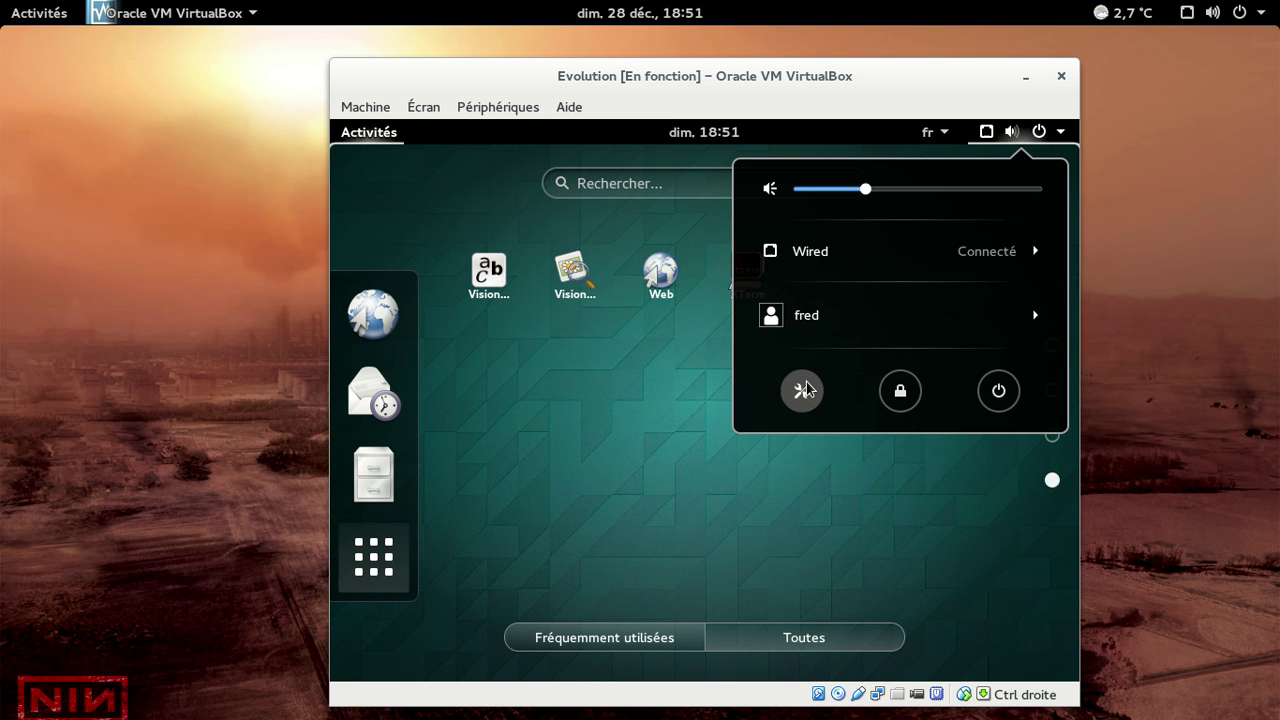
{"action": "left_click", "coordinate": [806, 388]}
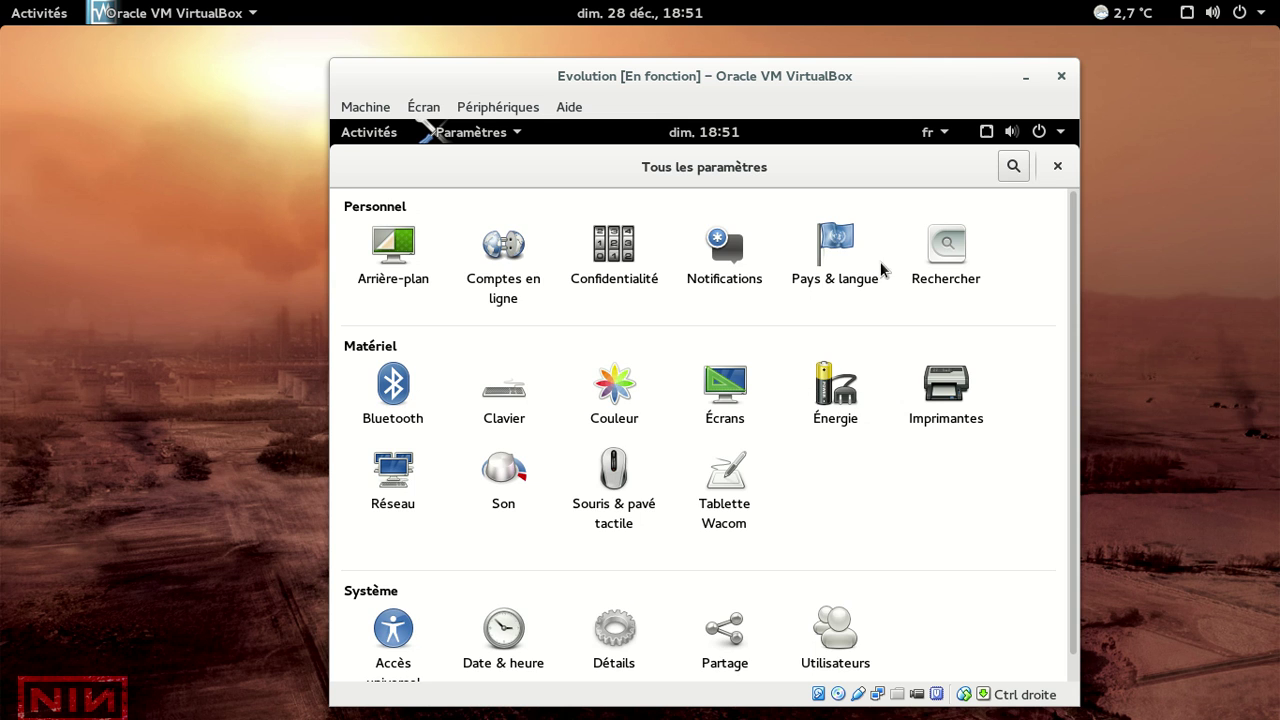
{"action": "left_click", "coordinate": [868, 262]}
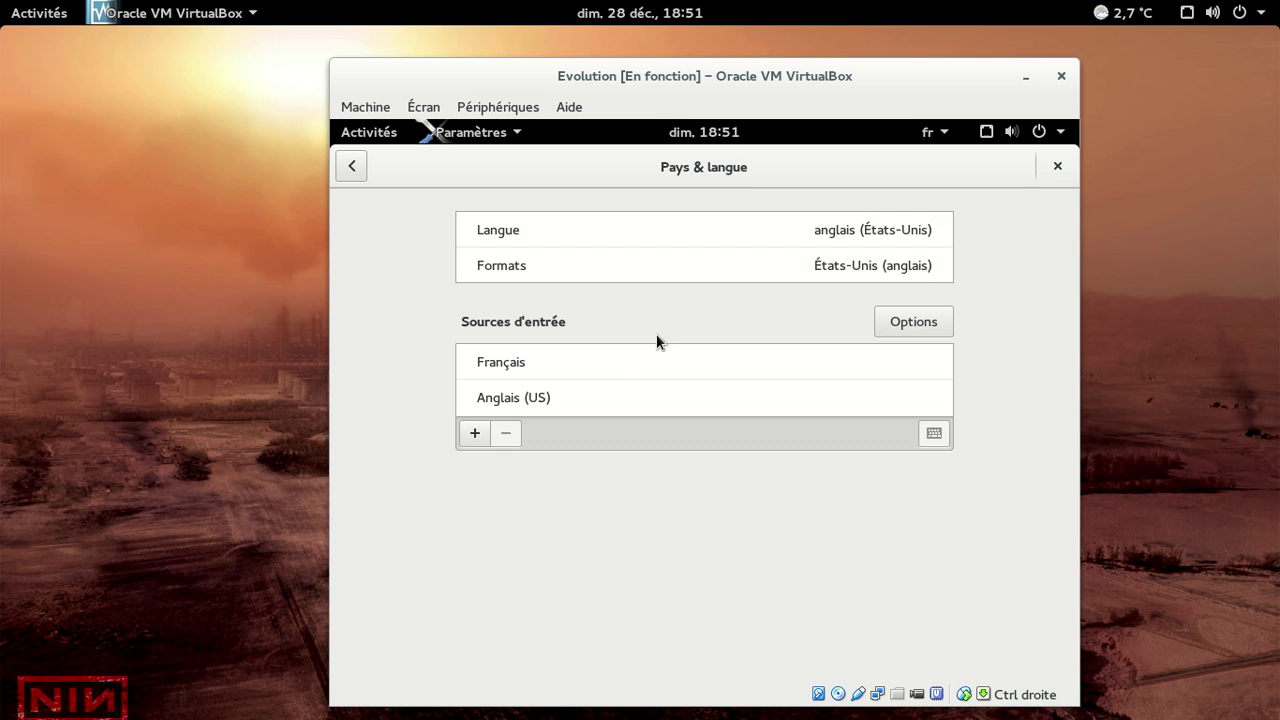
- Remove the Anglais (US) input source, set Langue to français, and log out to apply
{"action": "left_click", "coordinate": [592, 395]}
{"action": "left_click", "coordinate": [504, 433]}
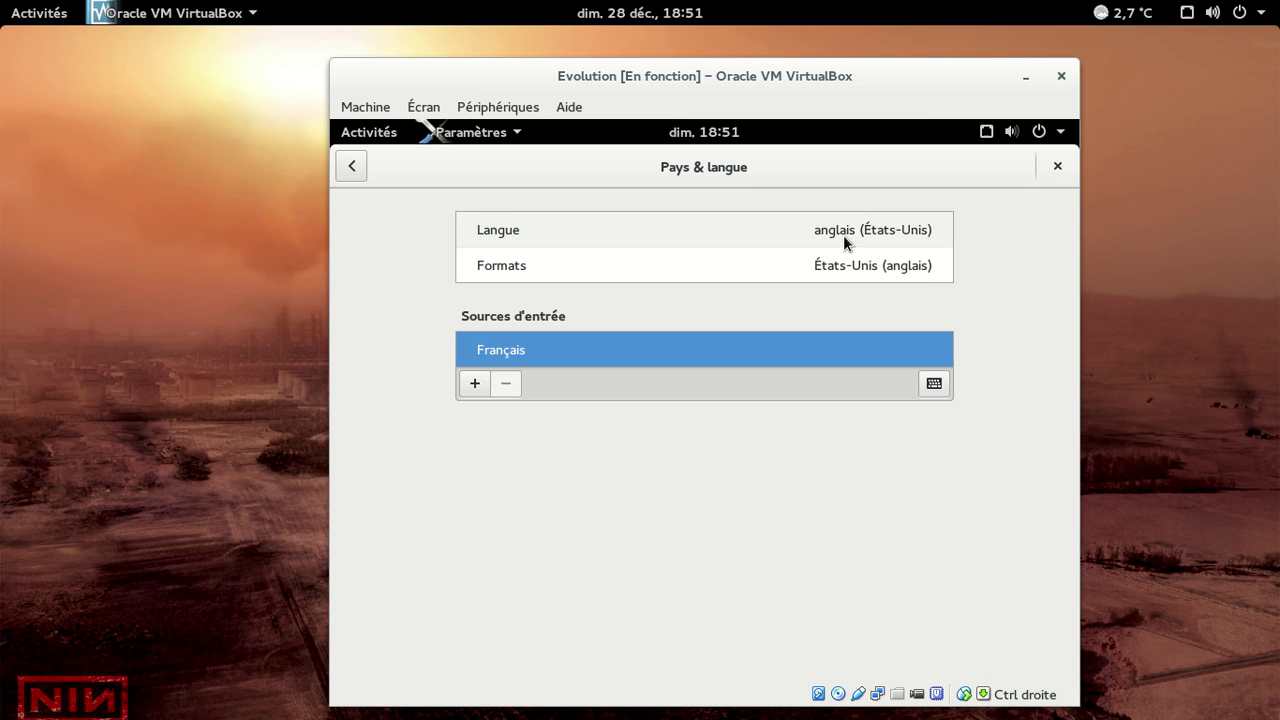
{"action": "left_click", "coordinate": [843, 229]}
{"action": "left_click", "coordinate": [703, 418]}
{"action": "left_click", "coordinate": [822, 367]}
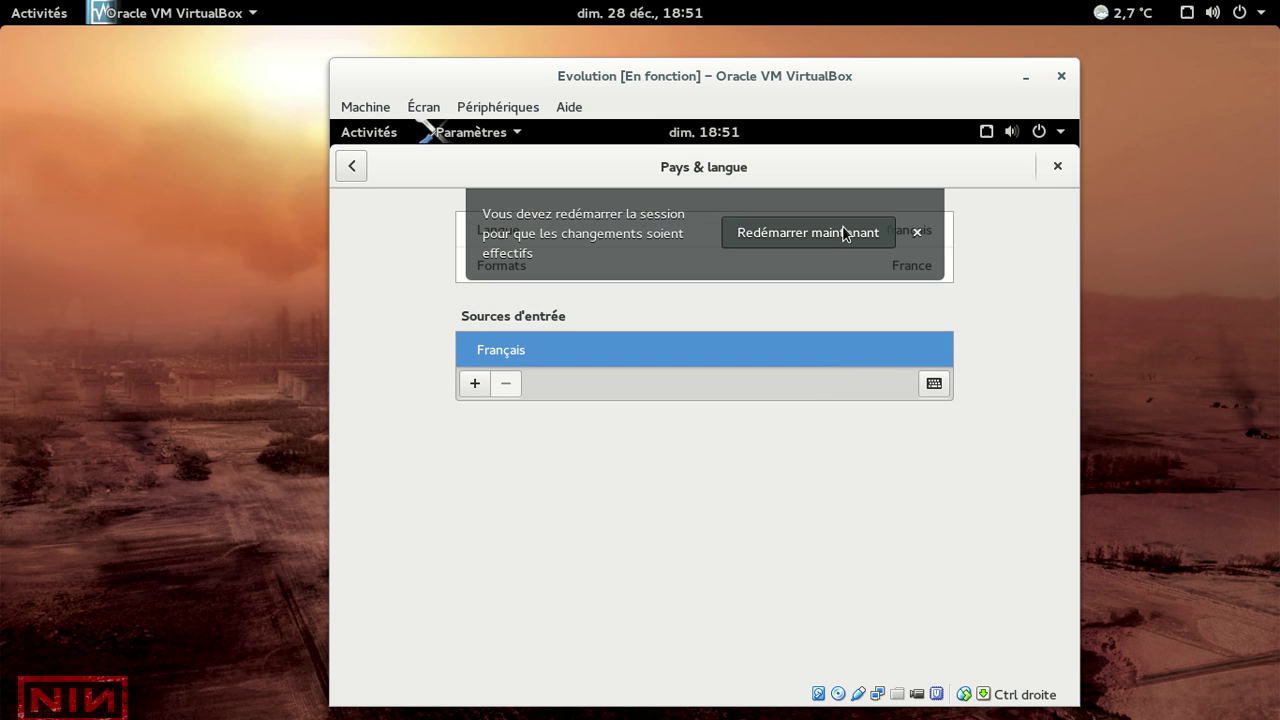
{"action": "left_click", "coordinate": [866, 231]}
{"action": "left_click", "coordinate": [831, 469]}
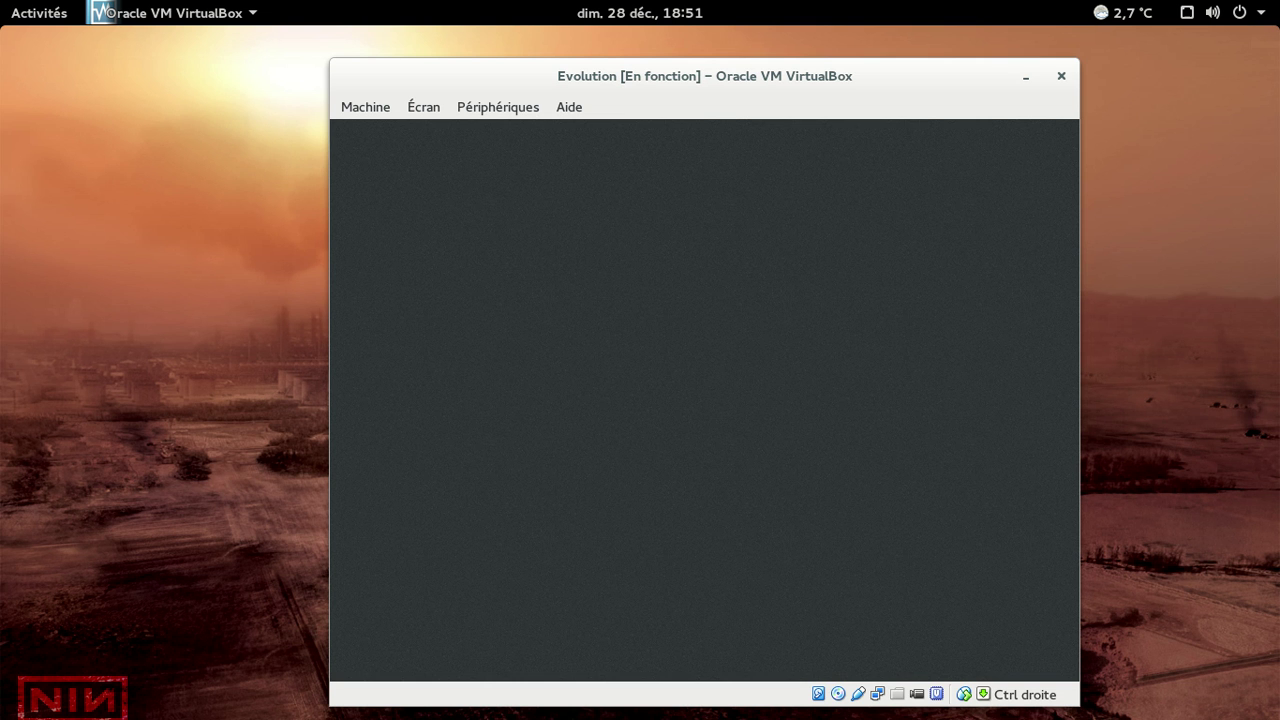
- Log back into the GNOME session with the user's password
{"action": "key", "text": "Return"}
{"action": "type", "text": "********"}
{"action": "key", "text": "Return"}
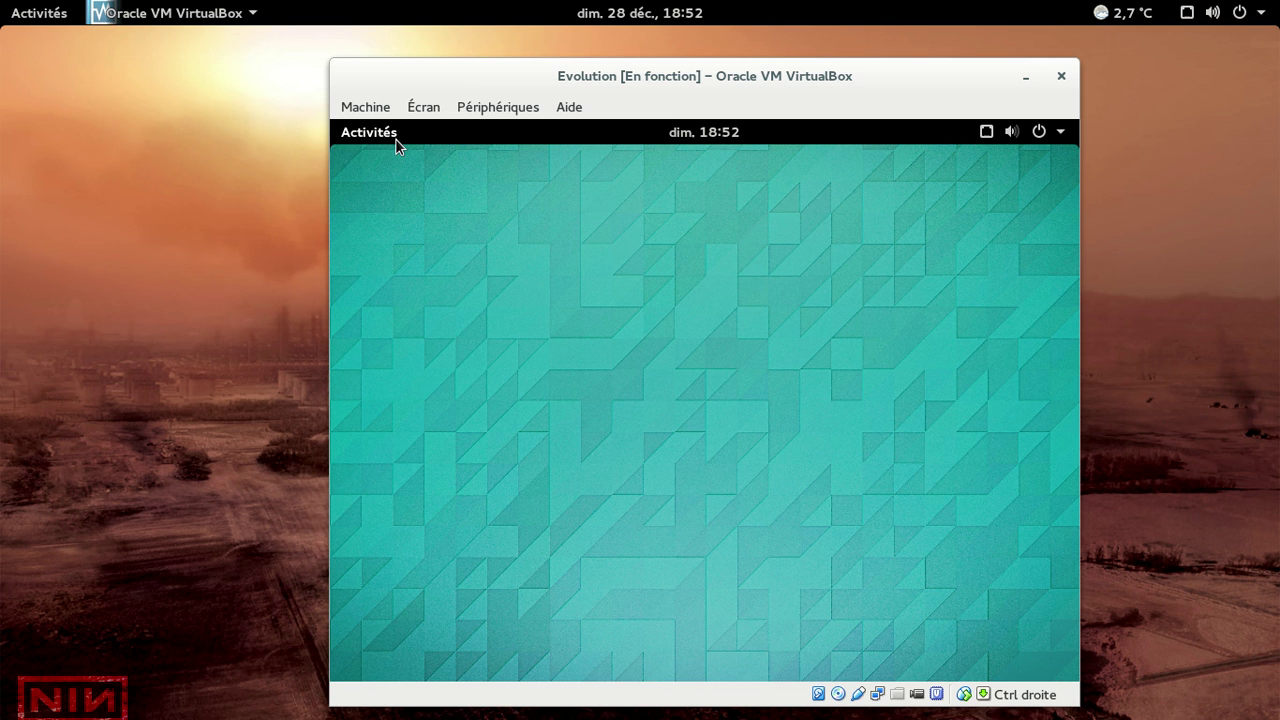
- Launch Terminal from the applications overview, unmaximize it, and run df -h
{"action": "left_click", "coordinate": [393, 135]}
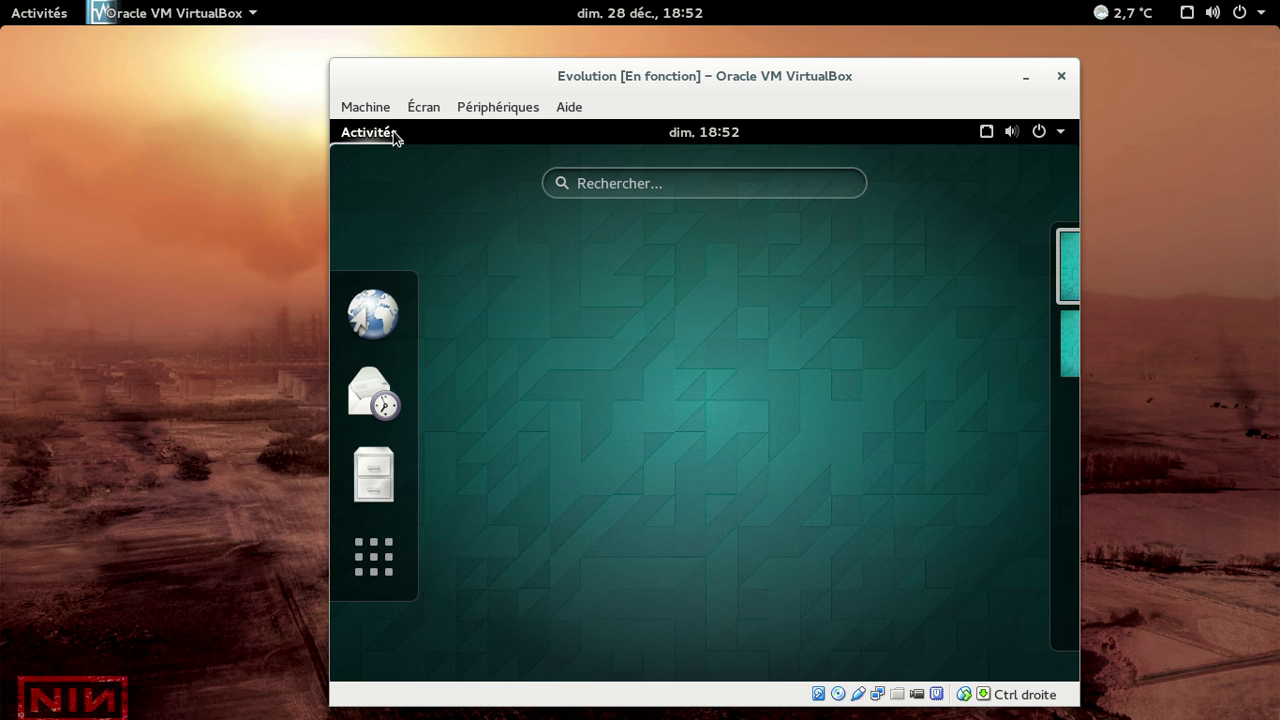
{"action": "left_click", "coordinate": [393, 557]}
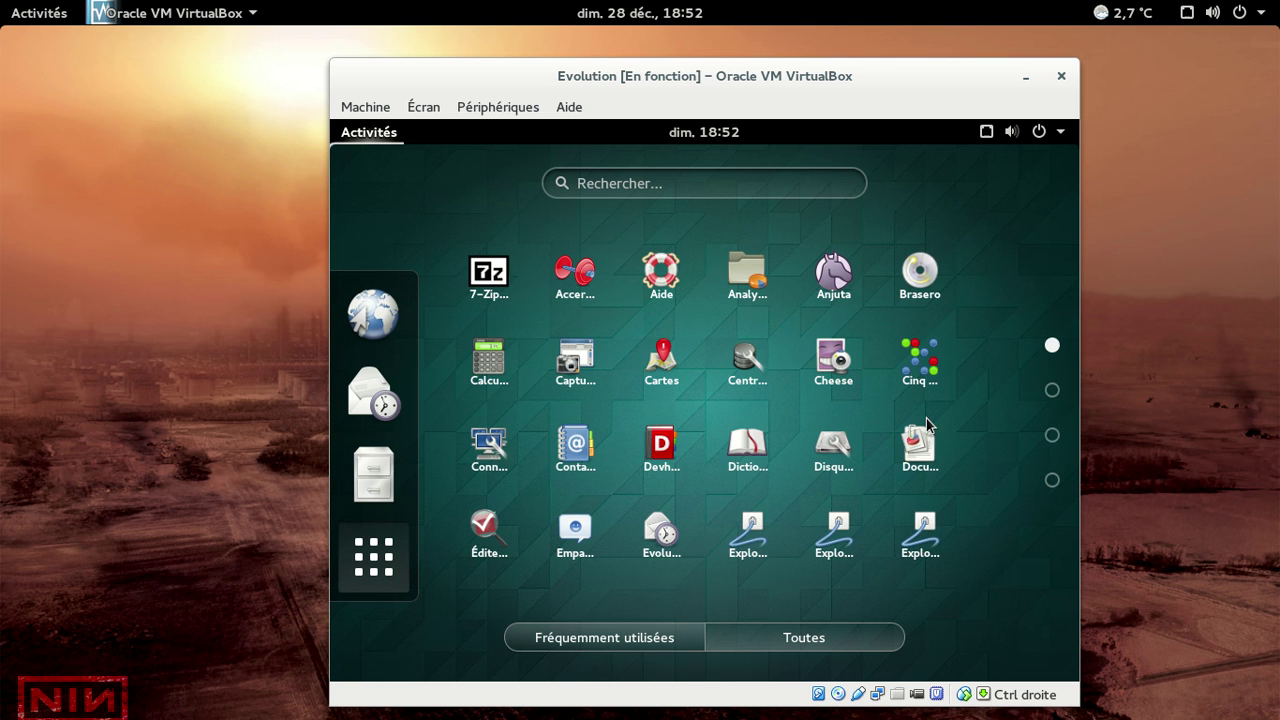
{"action": "left_click", "coordinate": [1052, 437]}
{"action": "left_click", "coordinate": [840, 447]}
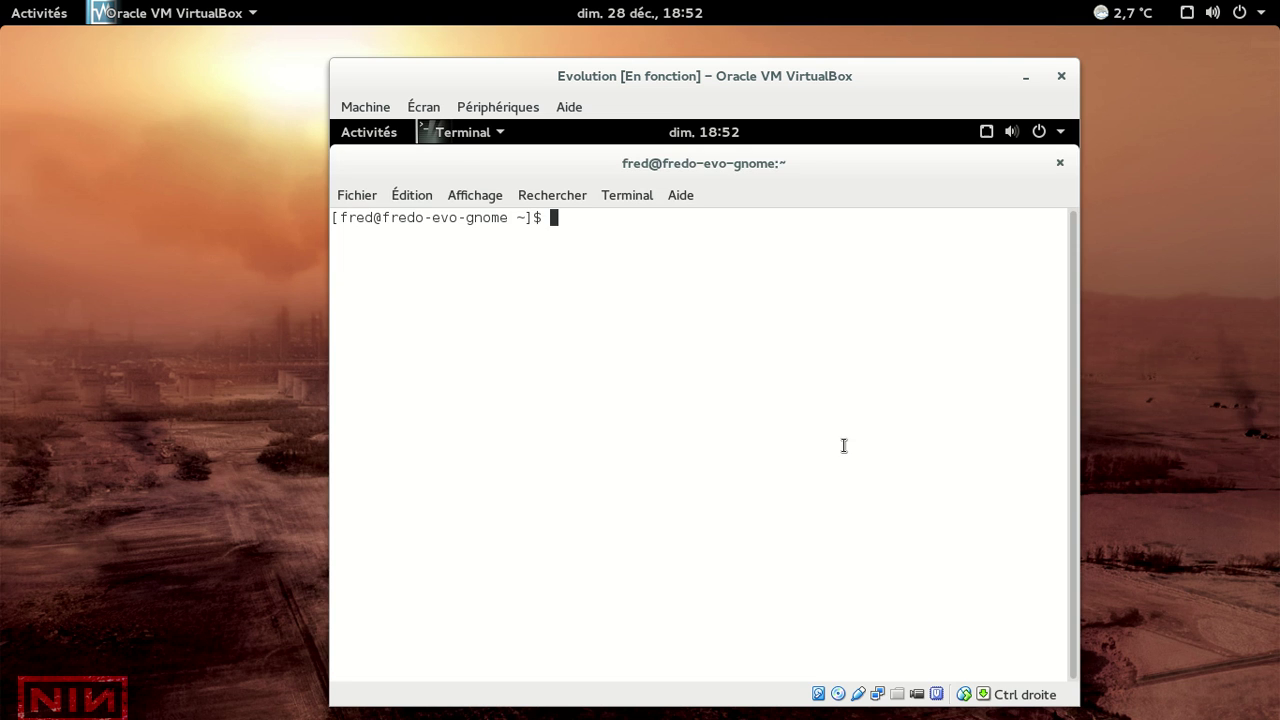
{"action": "double_click", "coordinate": [804, 163]}
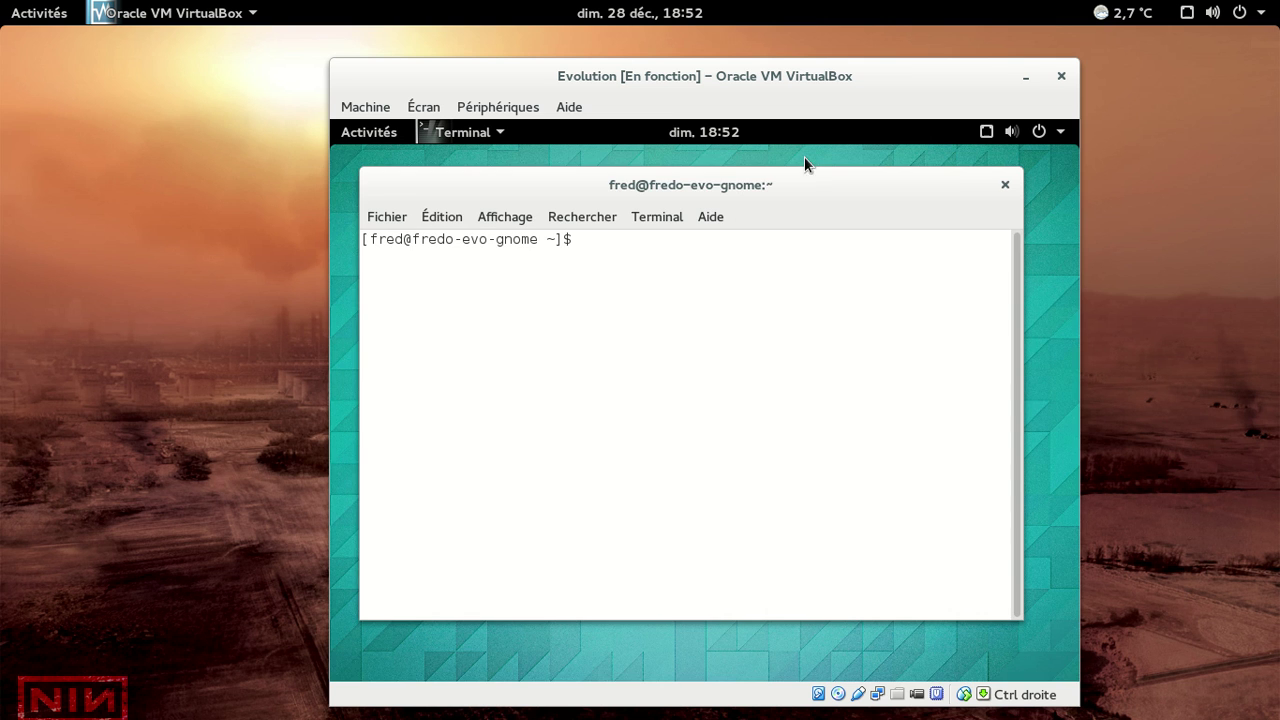
{"action": "type", "text": "df -h"}
{"action": "key", "text": "Return"}
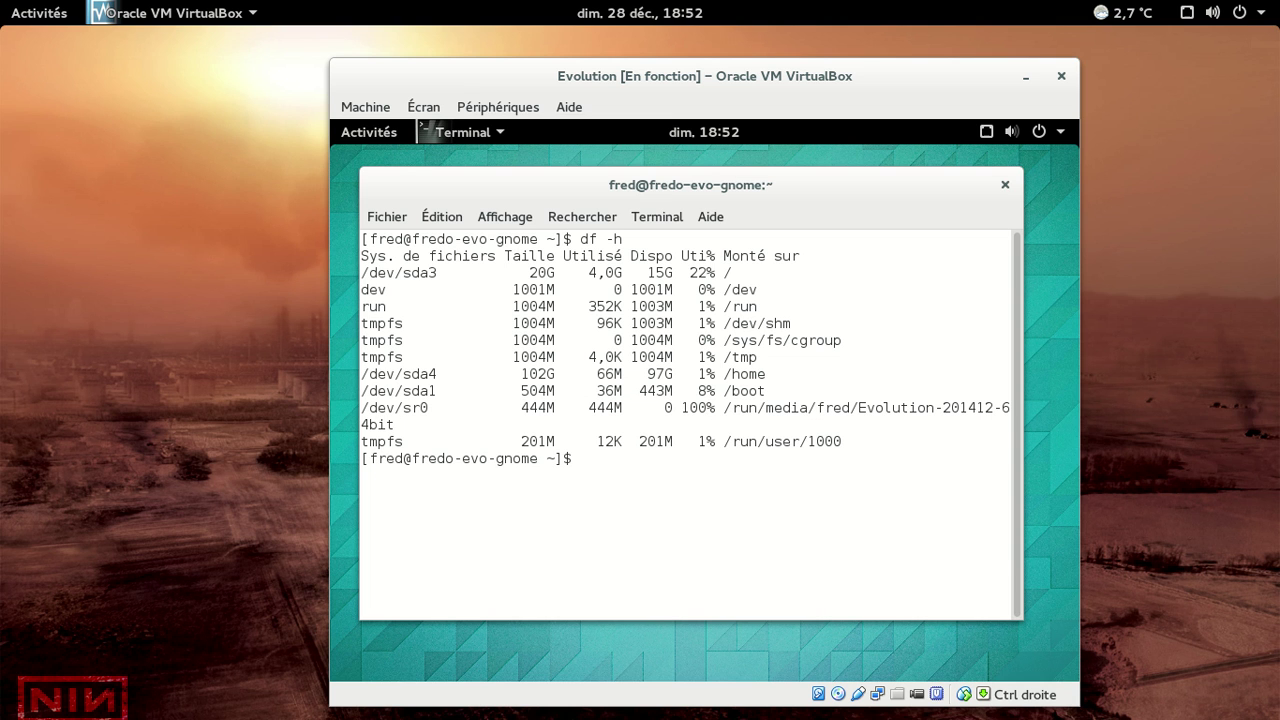
- Run sudo pacman -S cups syslog-ng cronie gnome-tweak-tool gst-plugins-ugly, authenticate and accept the install
{"action": "type", "text": "sudo pacman -S cups"}
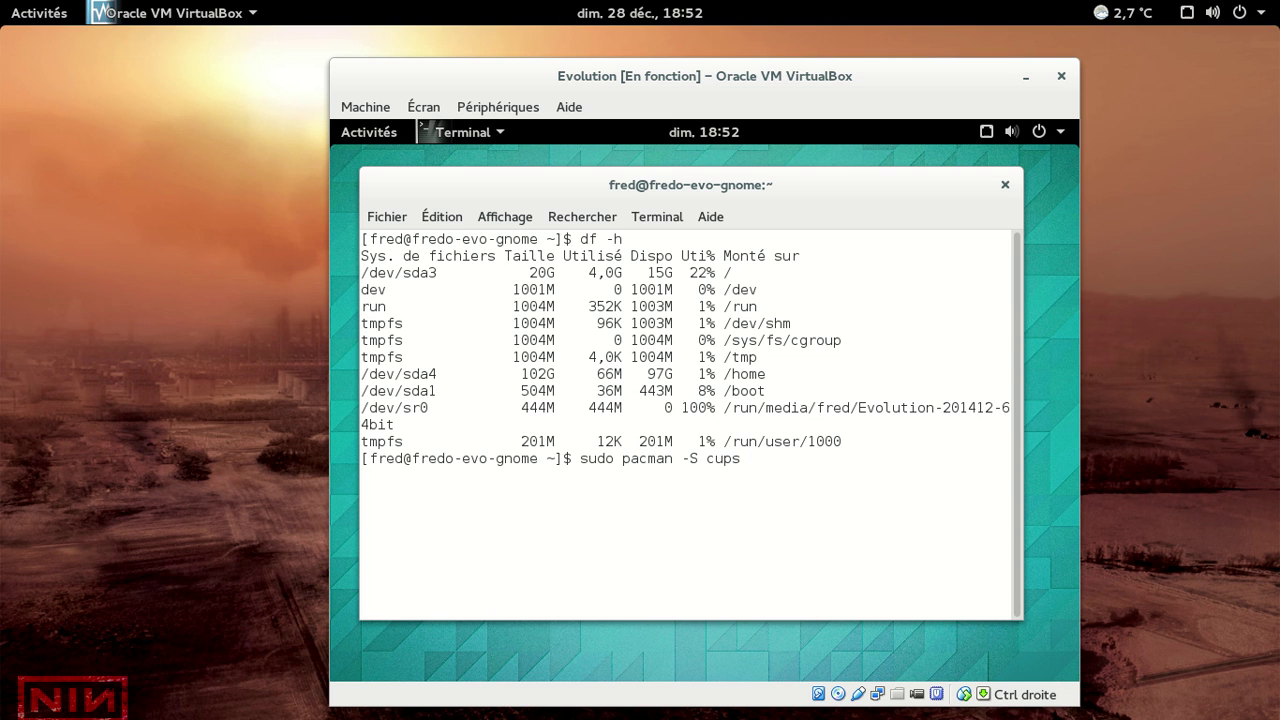
{"action": "type", "text": " syslog-ng cronie"}
{"action": "type", "text": "gno"}
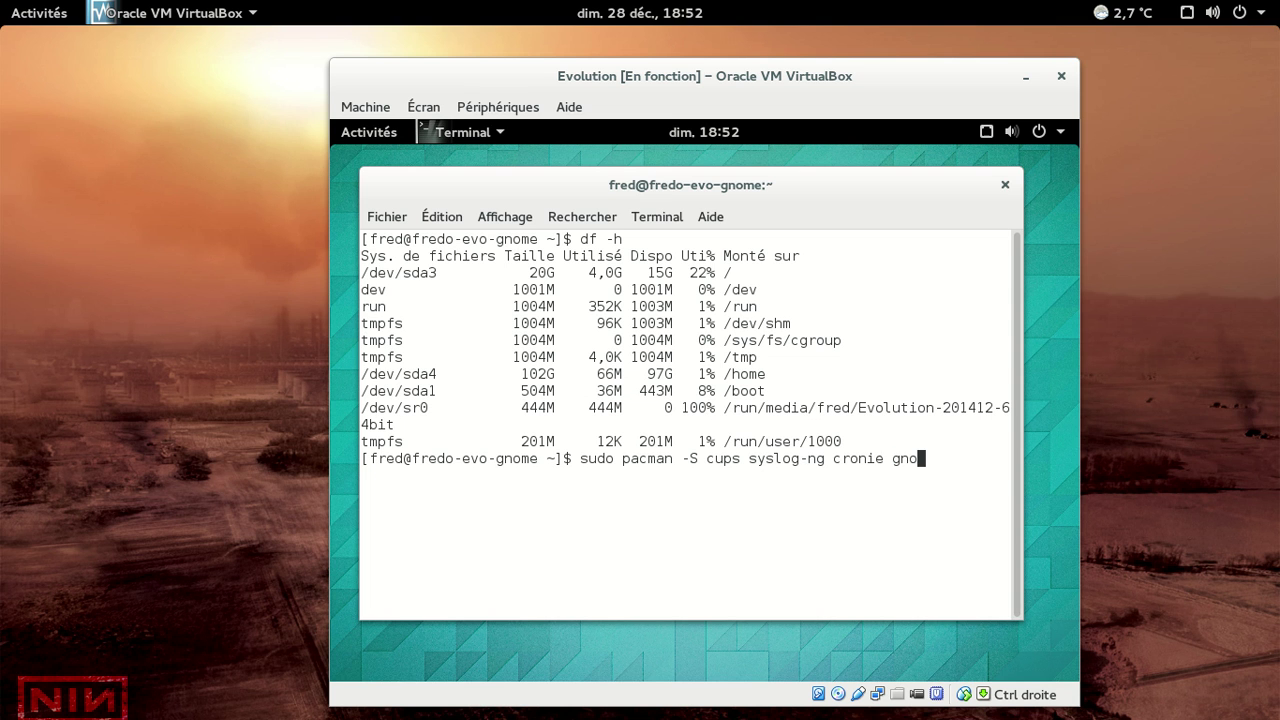
{"action": "type", "text": "metw"}
{"action": "key", "text": "BackSpace"}
{"action": "key", "text": "BackSpace"}
{"action": "type", "text": "-tweak-tool gst-plugins-ugly"}
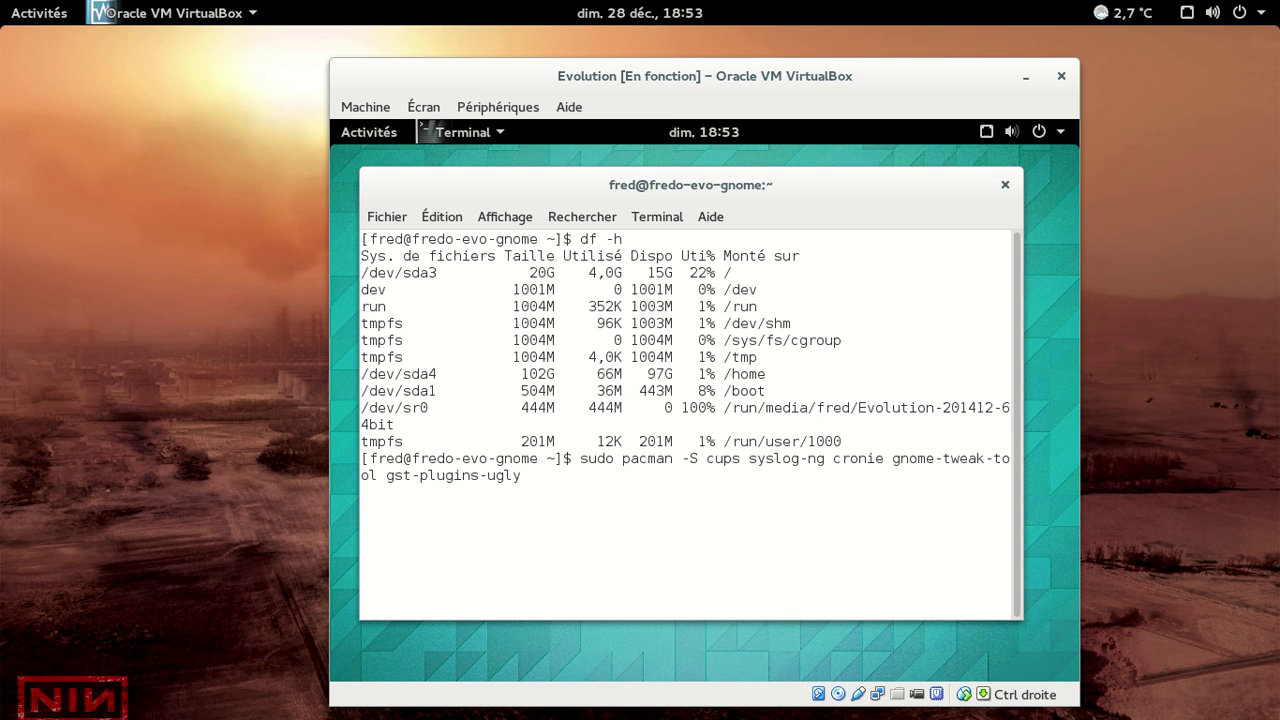
{"action": "key", "text": "Return"}
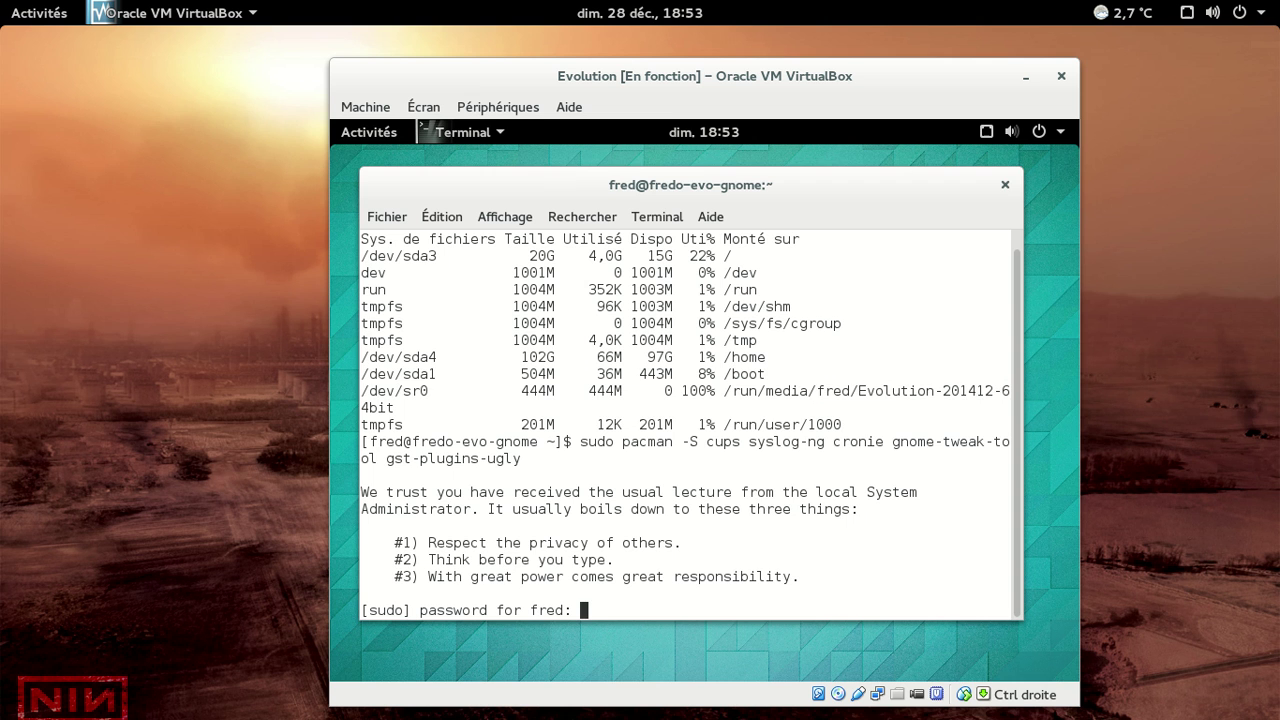
{"action": "key", "text": "Return"}
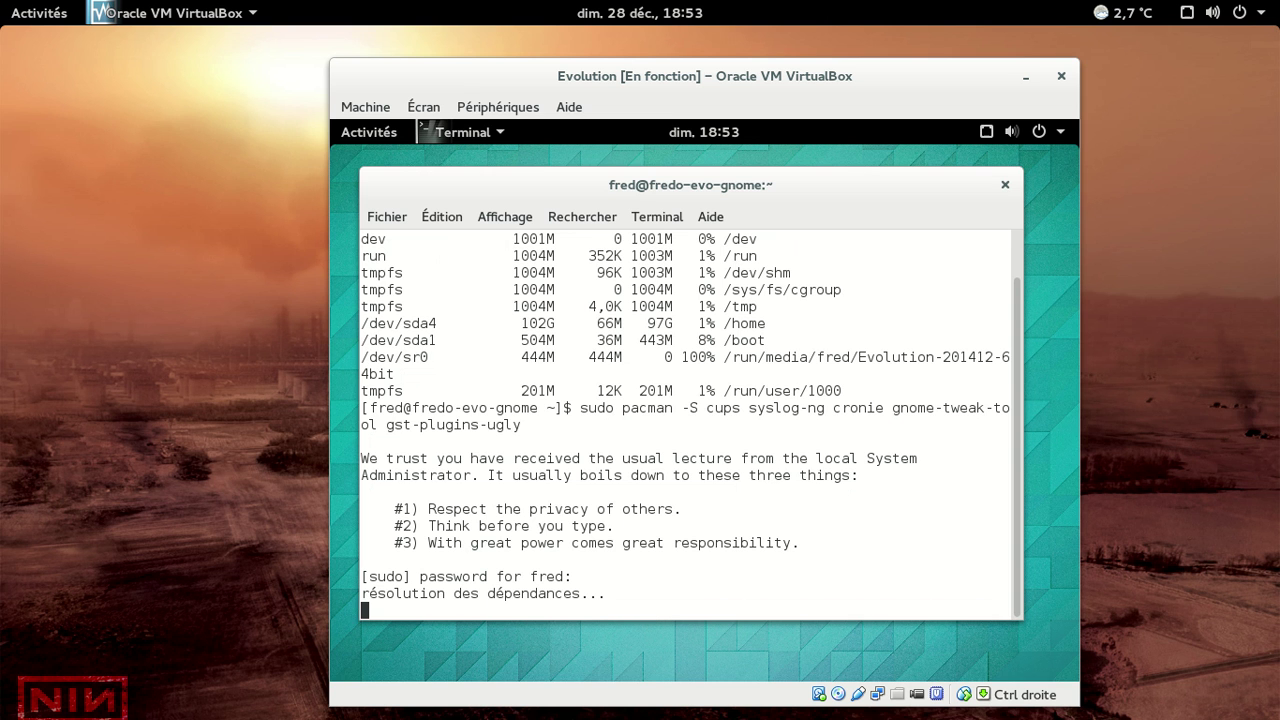
{"action": "key", "text": "Return"}
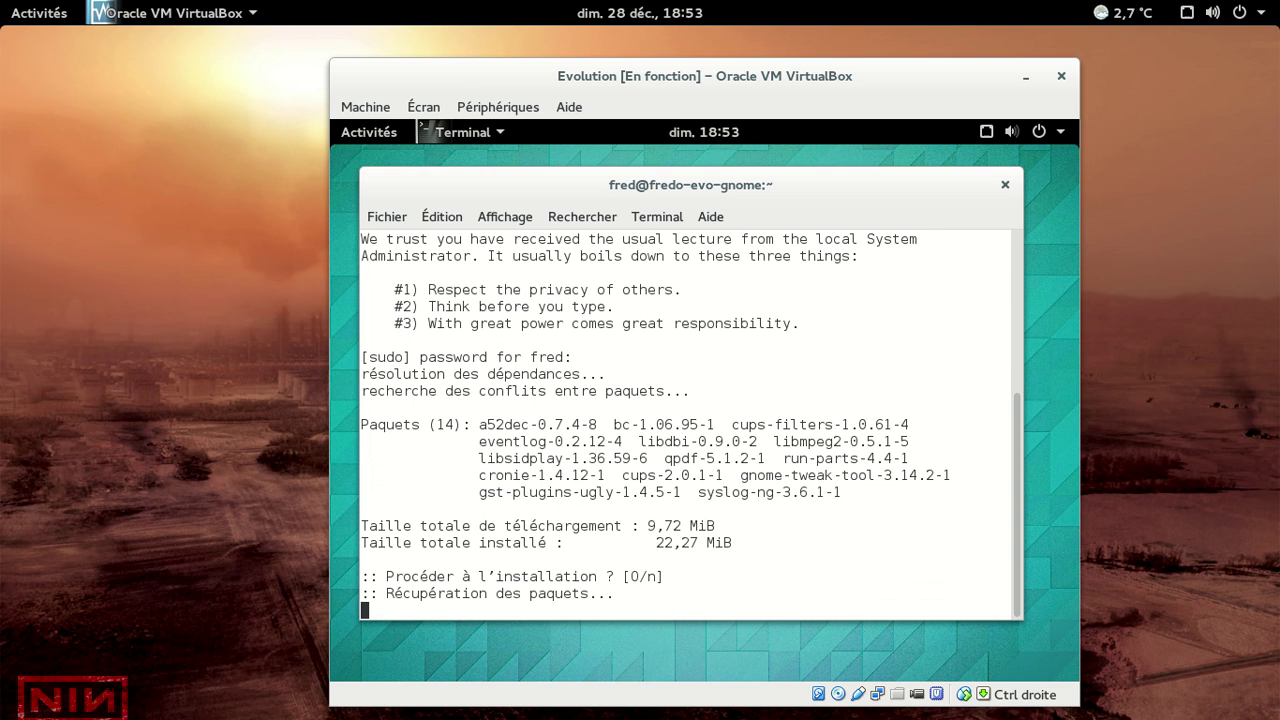
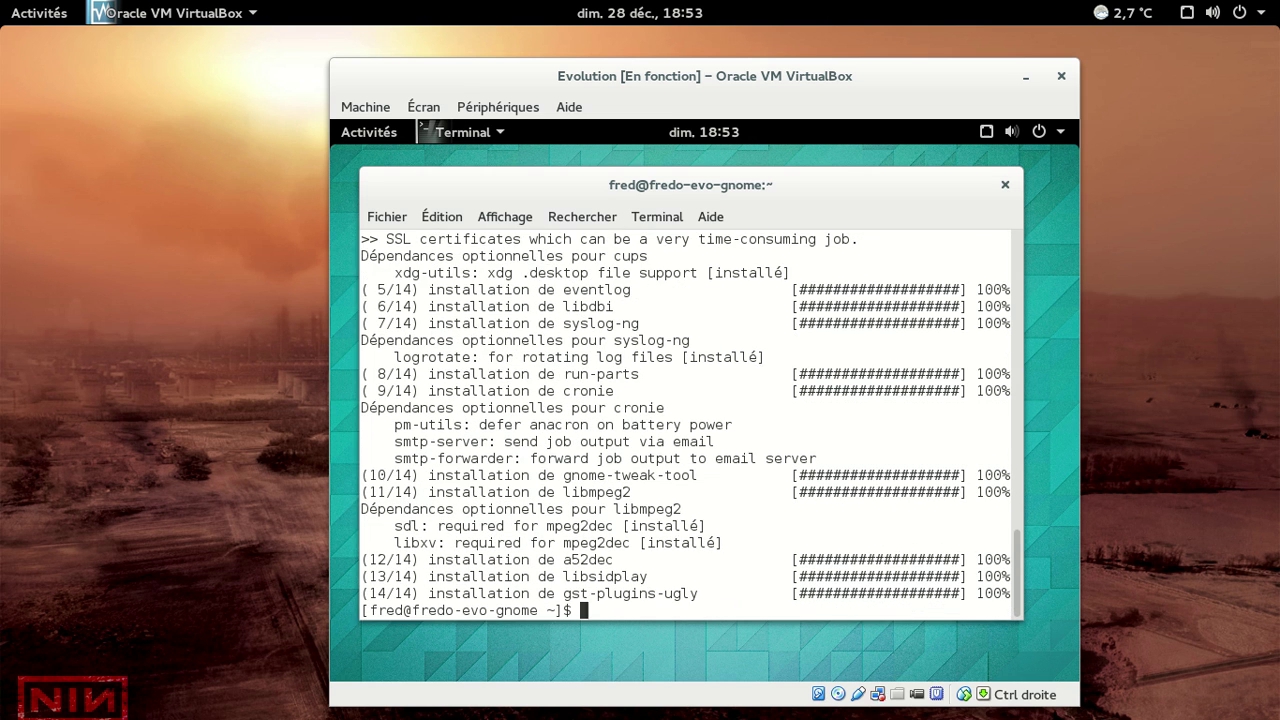
- Open /etc/pacman.conf as root in nano and move to the empty line at the end
{"action": "type", "text": "sudo nano /etc"}
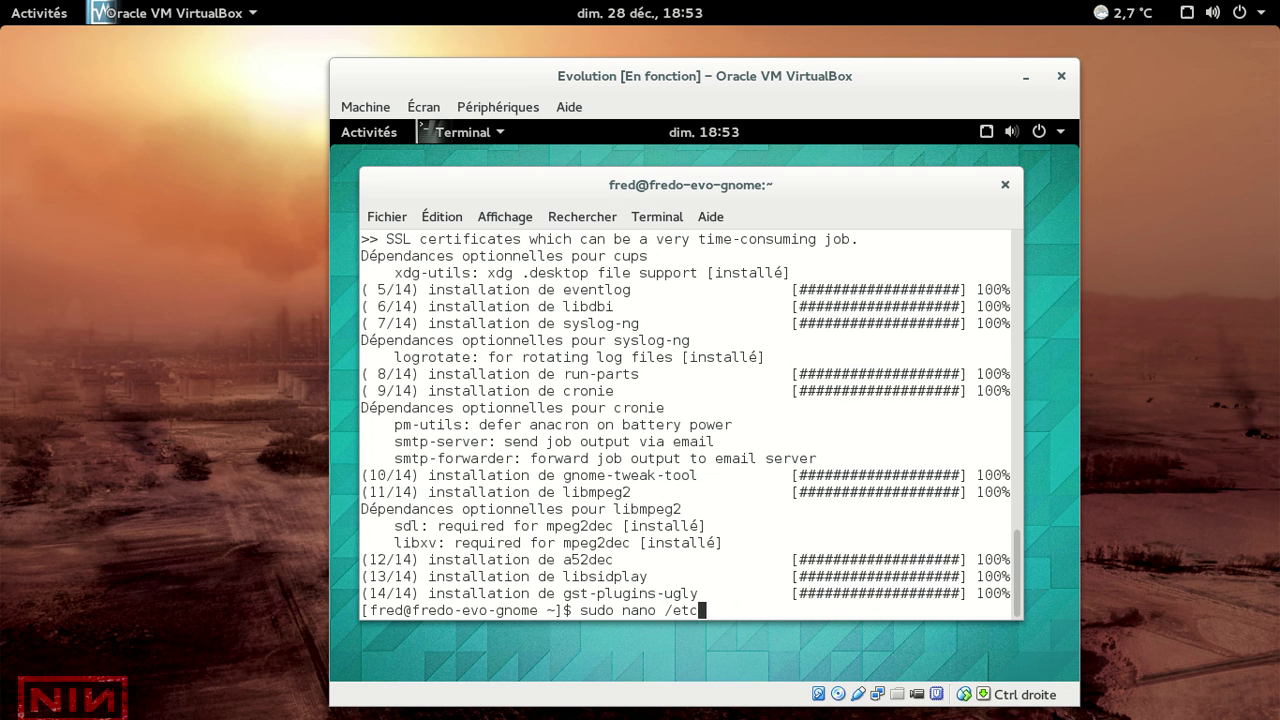
{"action": "type", "text": "/pacman.conf"}
{"action": "key", "text": "Return"}
{"action": "key", "text": "Page_Down"}
{"action": "key", "text": "Page_Down"}
{"action": "key", "text": "Page_Down"}
{"action": "key", "text": "Page_Down"}
{"action": "key", "text": "Page_Down"}
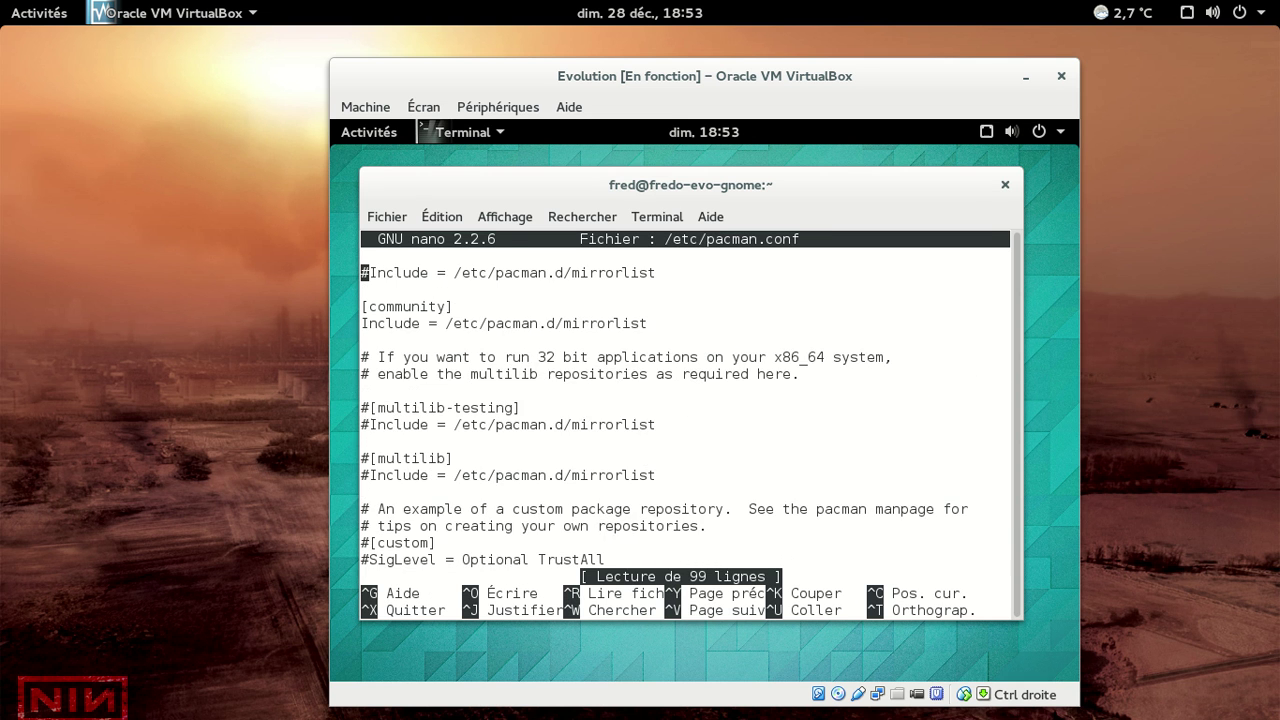
{"action": "key", "text": "Up"}
{"action": "key", "text": "Down"}
{"action": "key", "text": "Down"}
{"action": "key", "text": "Down"}
{"action": "key", "text": "Down"}
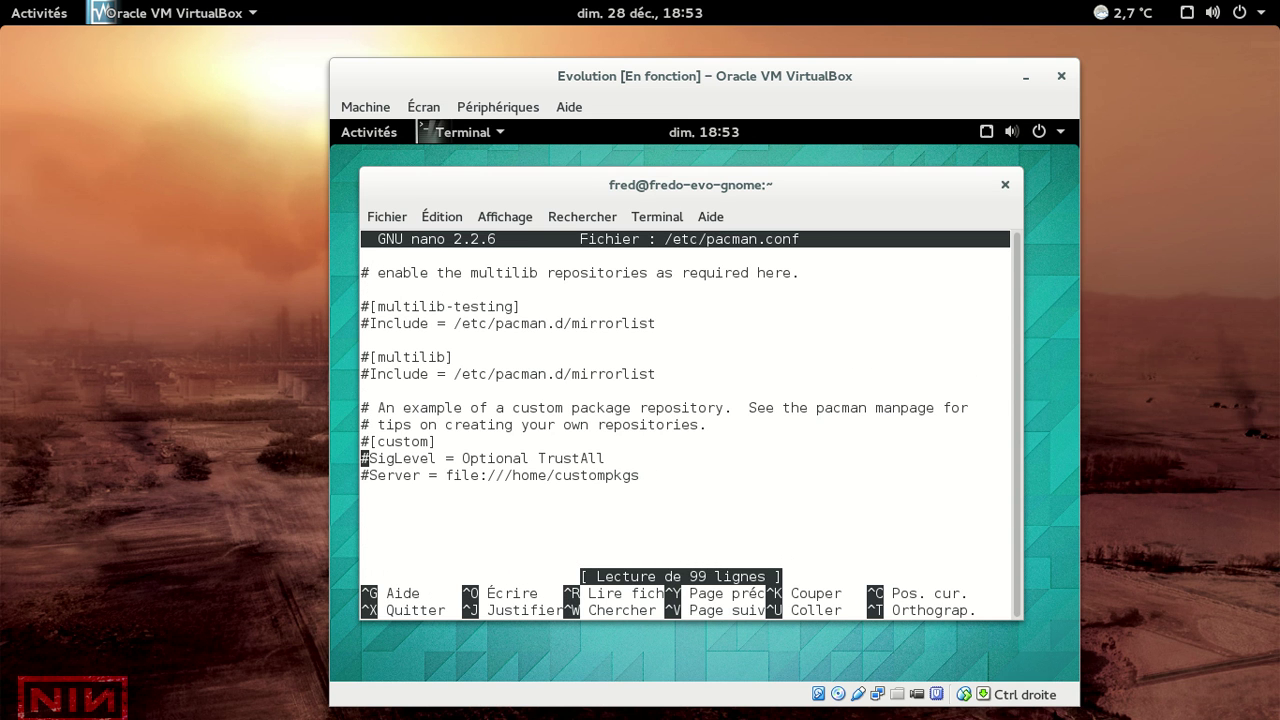
{"action": "type", "text": "[archlinuxfr]"}
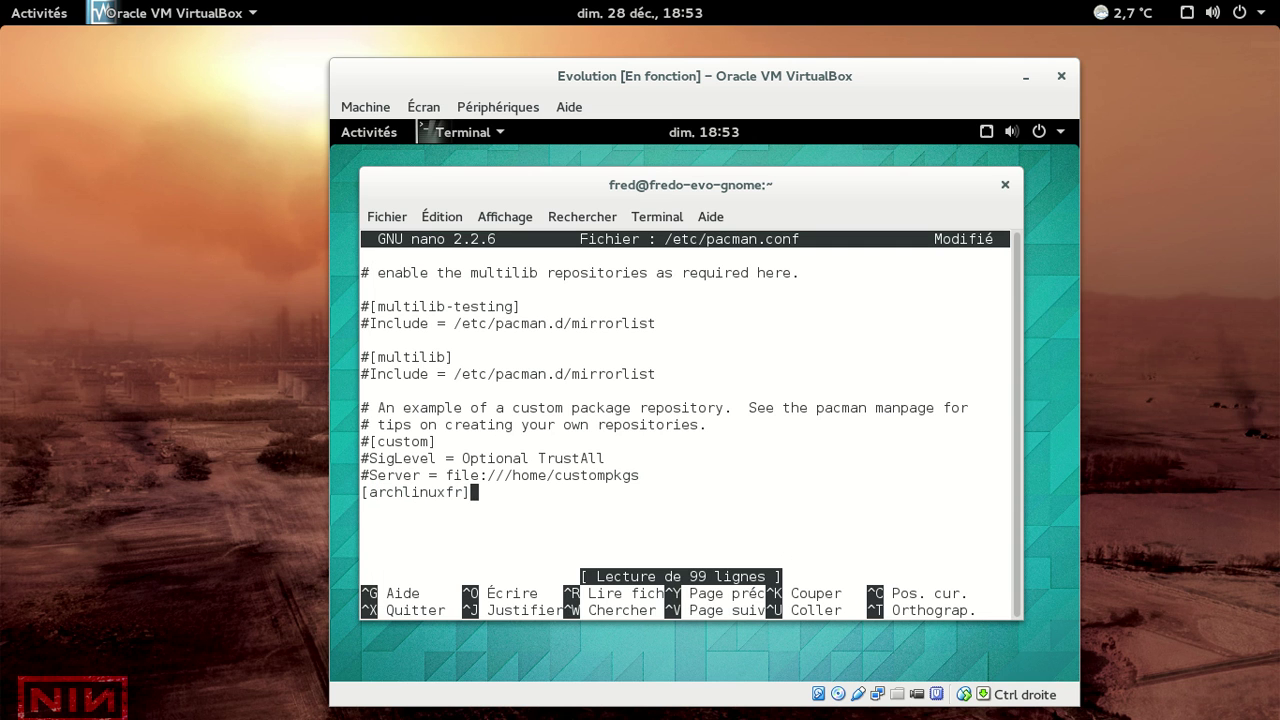
{"action": "key", "text": "Return"}
{"action": "type", "text": "Si"}
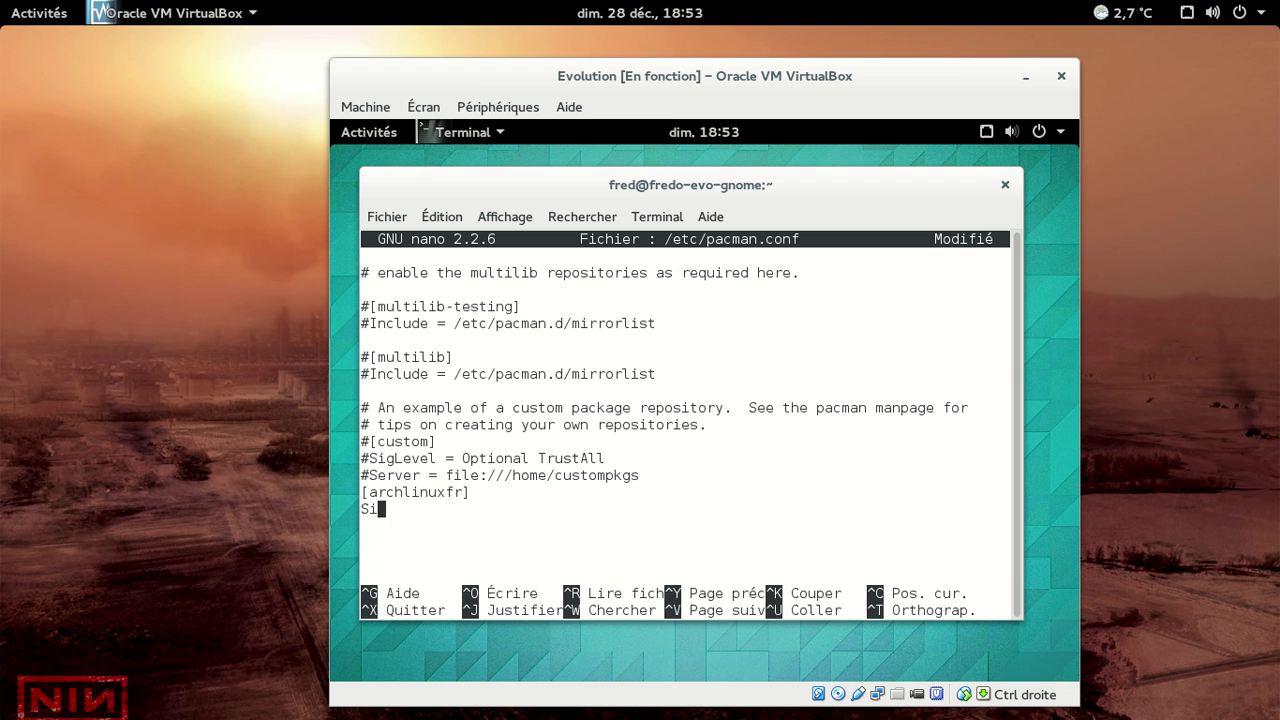
{"action": "type", "text": "gLvvel = OPe"}
{"action": "key", "text": "BackSpace"}
{"action": "key", "text": "BackSpace"}
{"action": "type", "text": "ption"}
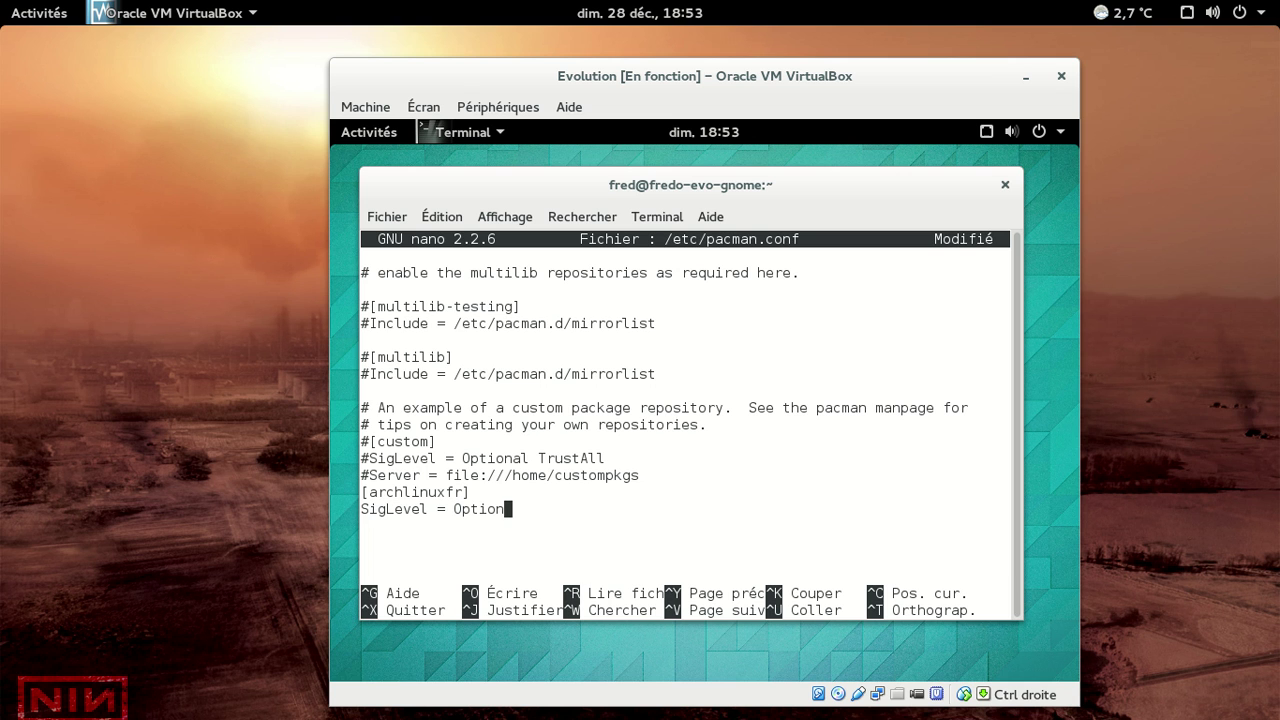
{"action": "type", "text": "al TrustAll"}
{"action": "key", "text": "Return"}
{"action": "type", "text": "Server = "}
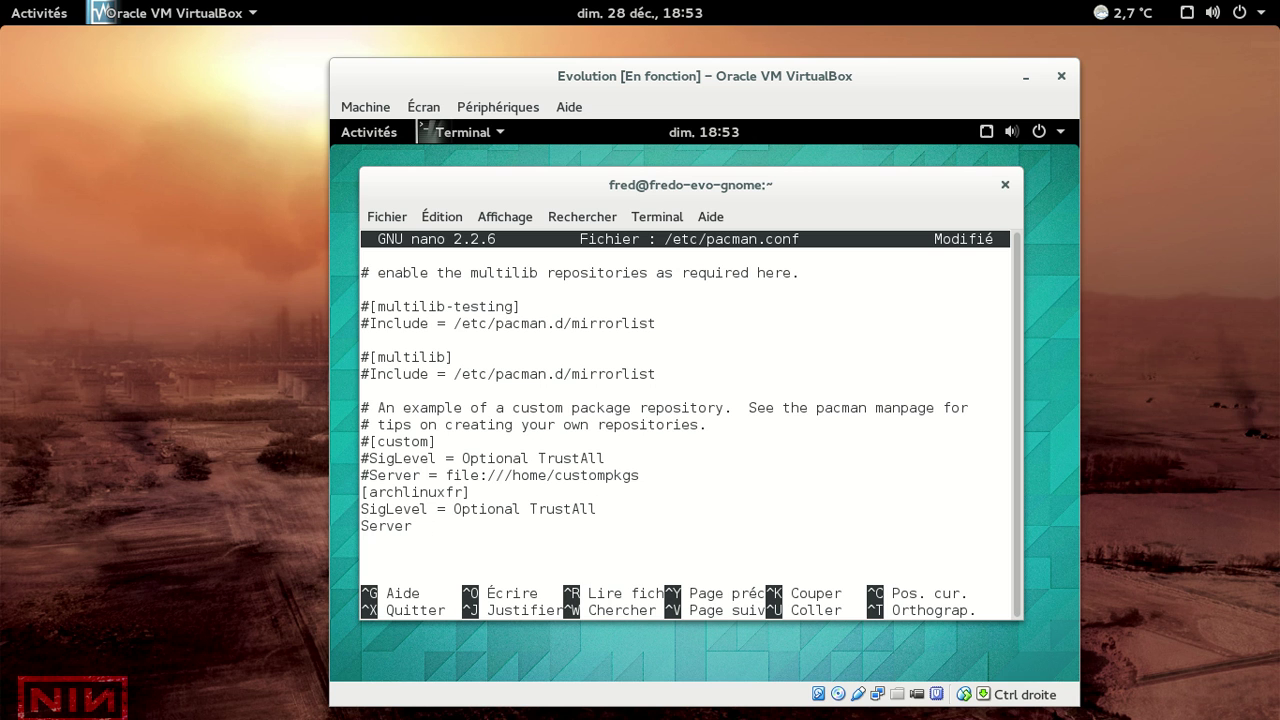
{"action": "type", "text": "http:"}
{"action": "type", "text": "//fredo"}
{"action": "key", "text": "BackSpace"}
{"action": "key", "text": "BackSpace"}
{"action": "key", "text": "BackSpace"}
{"action": "key", "text": "BackSpace"}
{"action": "key", "text": "BackSpace"}
{"action": "type", "text": "repo.archlinux"}
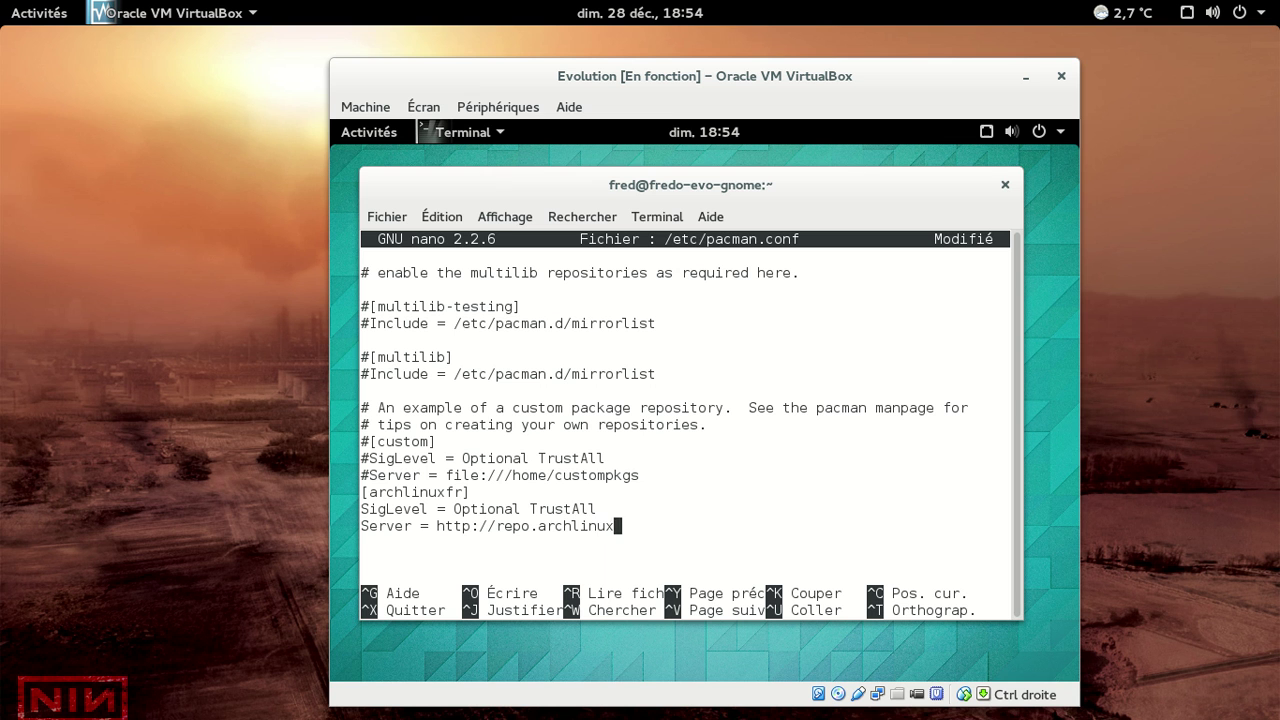
{"action": "type", "text": ".fr/$arch"}
- Save pacman.conf, exit nano, and enter the sudo pacman -Syy command
{"action": "key", "text": "ctrl+x"}
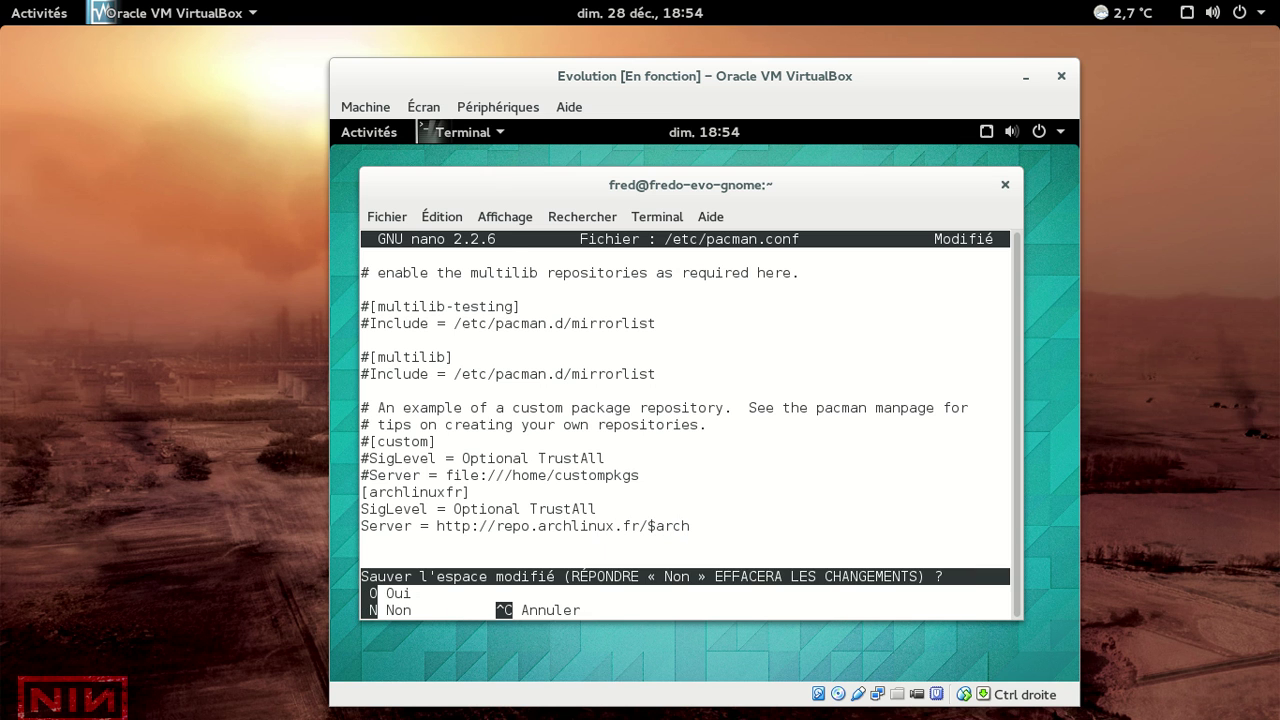
{"action": "key", "text": "o"}
{"action": "key", "text": "Return"}
{"action": "type", "text": "sudo pac"}
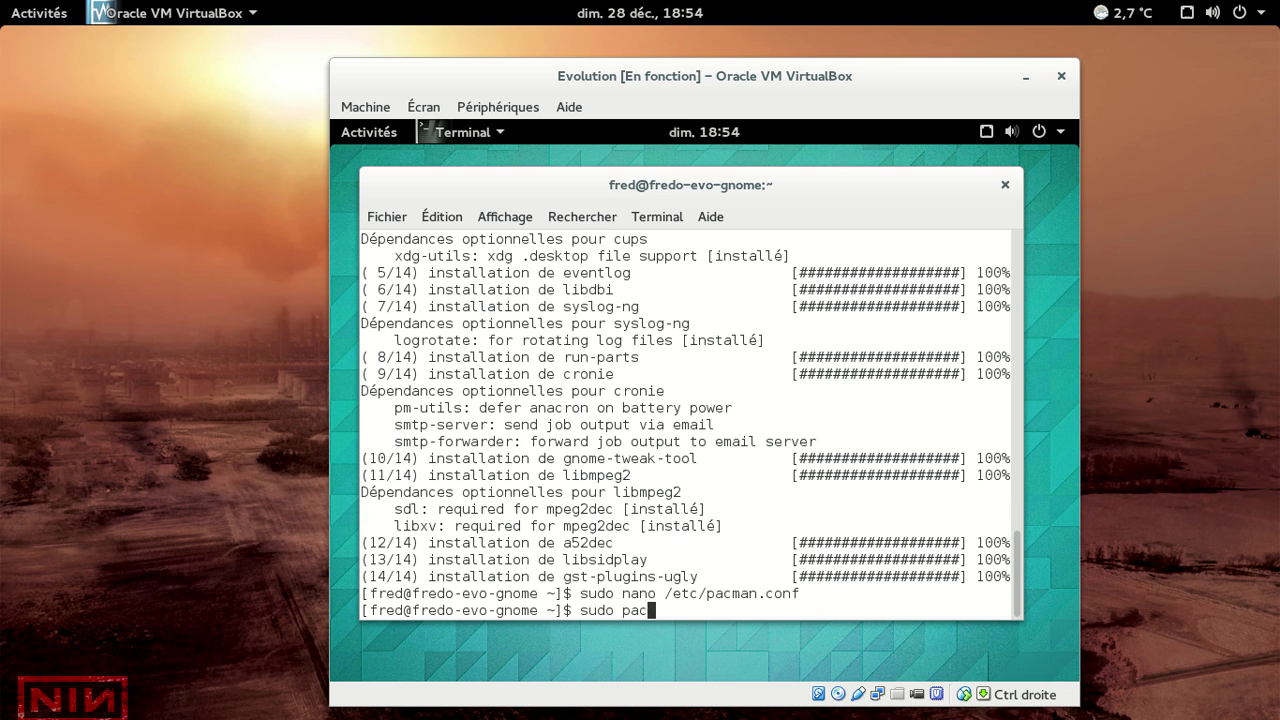
{"action": "type", "text": "man -Syy"}
- Run the database sync, where archlinuxfr fails, then reopen pacman.conf at the [archlinuxfr] line
{"action": "key", "text": "Return"}
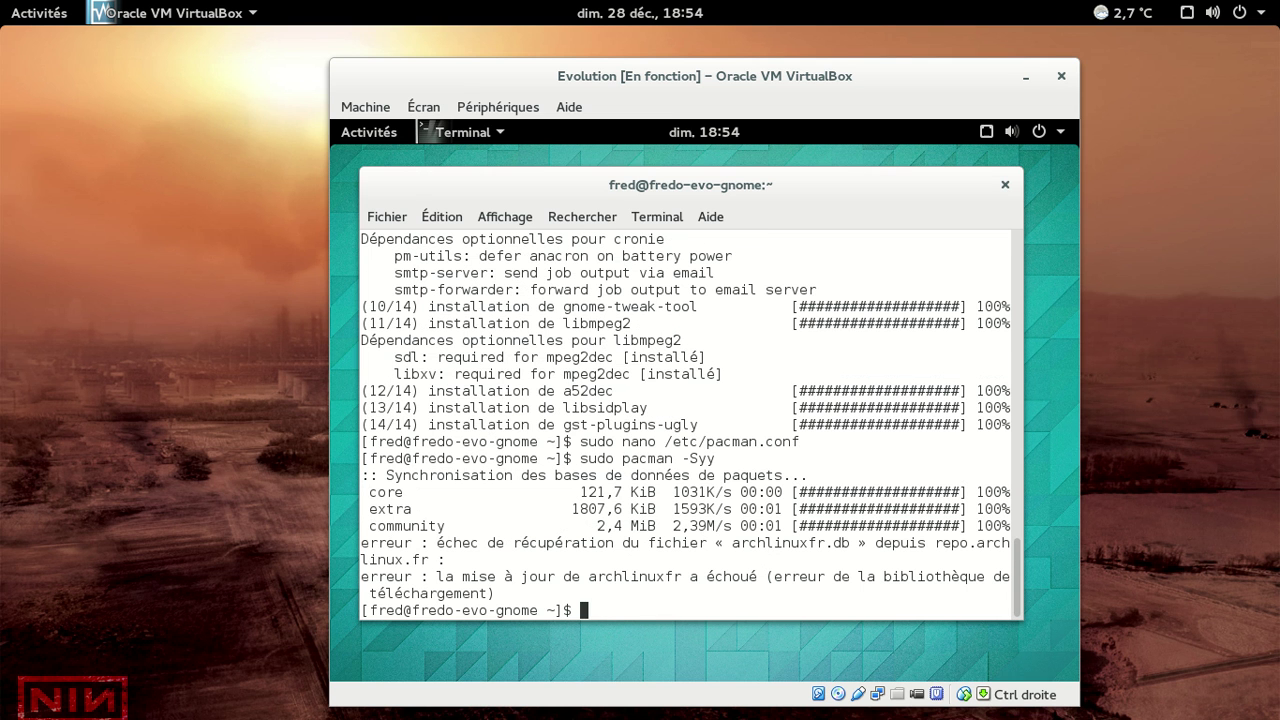
{"action": "key", "text": "Up"}
{"action": "key", "text": "Up"}
{"action": "key", "text": "Return"}
{"action": "key", "text": "ctrl+v"}
{"action": "key", "text": "ctrl+v"}
{"action": "key", "text": "ctrl+v"}
{"action": "key", "text": "ctrl+v"}
{"action": "key", "text": "ctrl+v"}
{"action": "key", "text": "ctrl+v"}
{"action": "key", "text": "Up"}
{"action": "key", "text": "Up"}
{"action": "key", "text": "Up"}
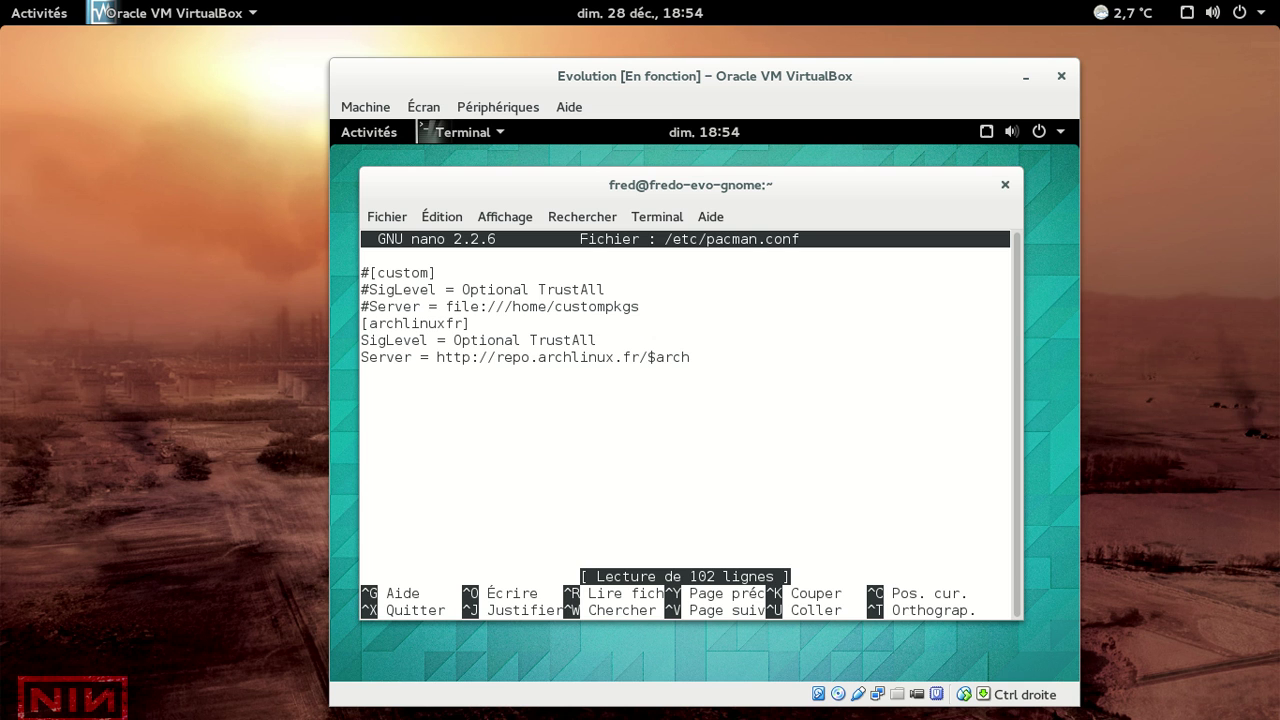
- Rename the section to [archlinux.fr] and save pacman.conf
{"action": "key", "text": "Down"}
{"action": "key", "text": "Up"}
{"action": "key", "text": "Right"}
{"action": "key", "text": "Right"}
{"action": "key", "text": "Right"}
{"action": "key", "text": "Right"}
{"action": "key", "text": "Right"}
{"action": "key", "text": "Right"}
{"action": "key", "text": "Right"}
{"action": "key", "text": "Right"}
{"action": "key", "text": "Right"}
{"action": "key", "text": "Right"}
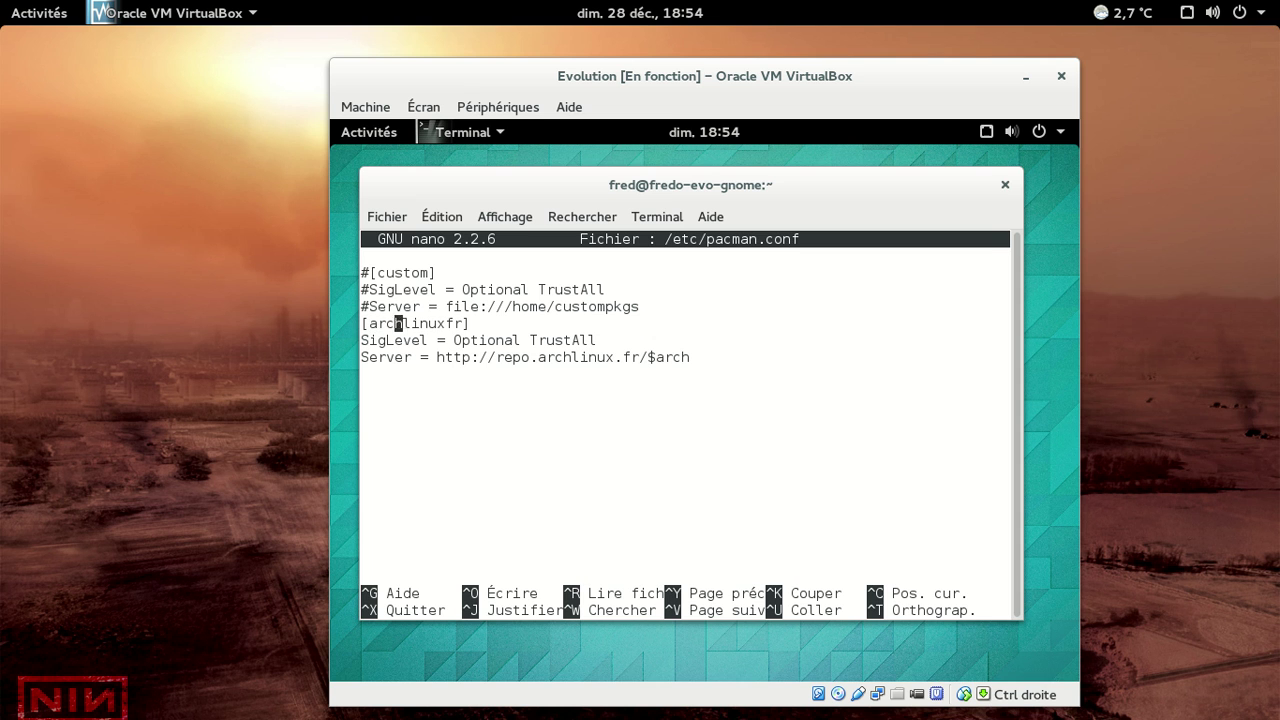
{"action": "type", "text": "."}
{"action": "key", "text": "ctrl+x"}
{"action": "key", "text": "o"}
{"action": "key", "text": "Return"}
- Rerun sudo pacman -Syy and recall the nano edit command
{"action": "key", "text": "Up"}
{"action": "key", "text": "Up"}
{"action": "key", "text": "Return"}
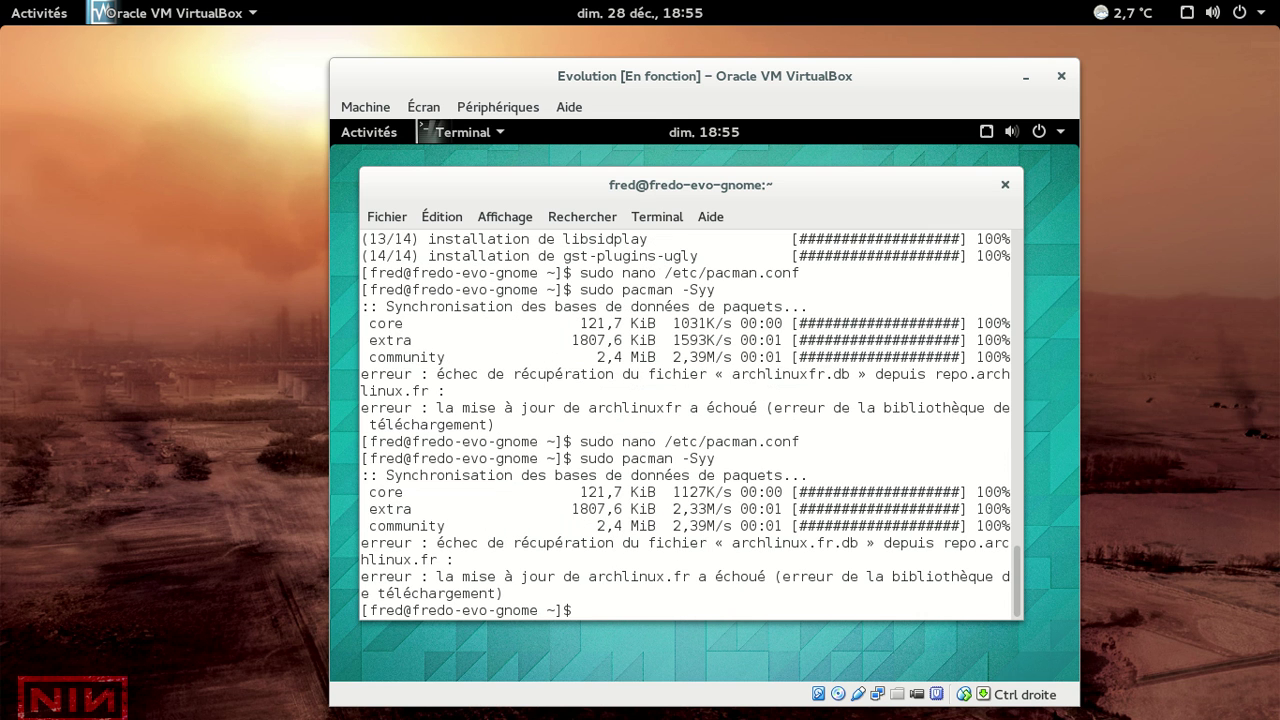
{"action": "key", "text": "Up"}
{"action": "key", "text": "Up"}
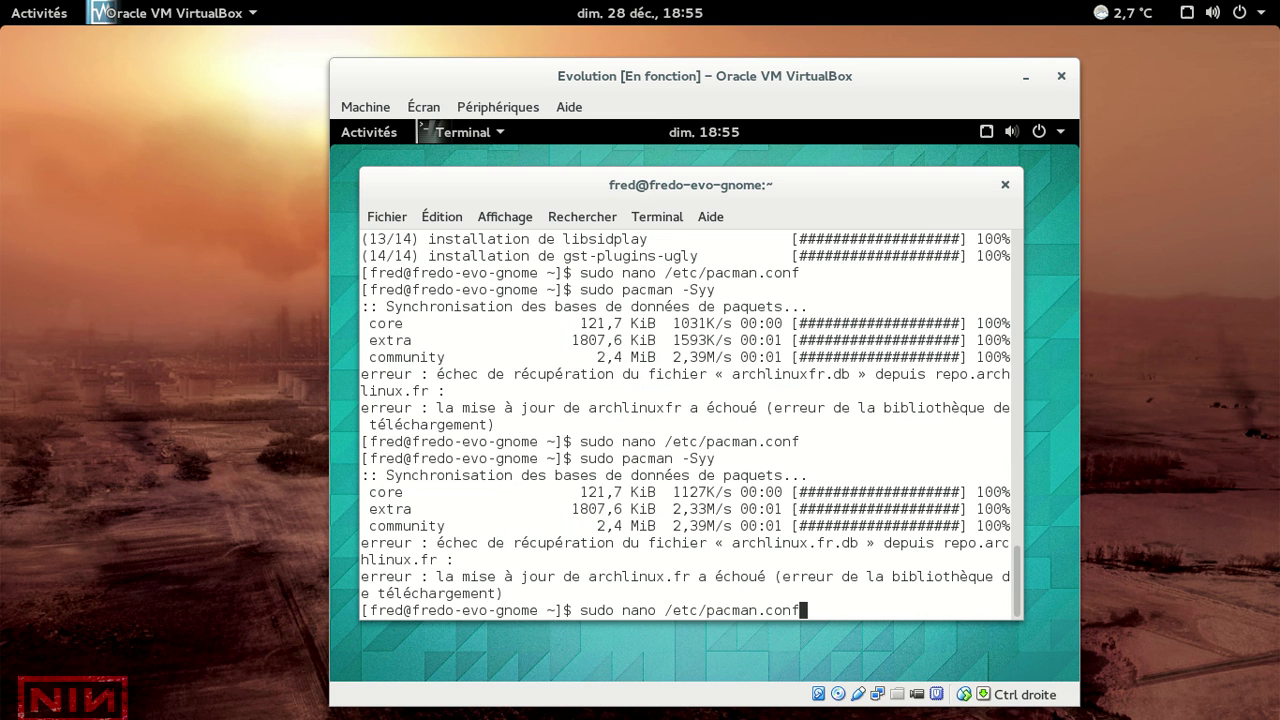
- Reopen pacman.conf and delete the dot to restore the [archlinuxfr] section name
{"action": "key", "text": "Return"}
{"action": "key", "text": "Page_Down"}
{"action": "key", "text": "Page_Down"}
{"action": "key", "text": "Page_Down"}
{"action": "key", "text": "Page_Down"}
{"action": "key", "text": "Page_Down"}
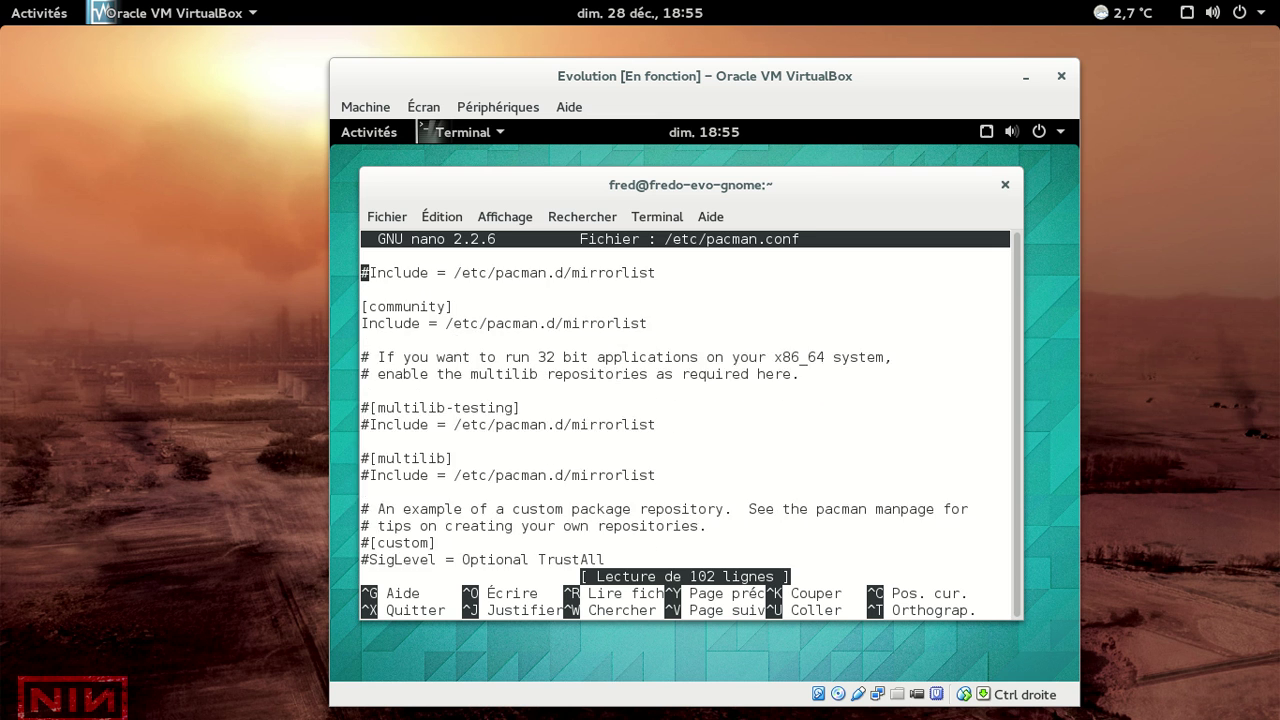
{"action": "key", "text": "Up"}
{"action": "key", "text": "Up"}
{"action": "key", "text": "Up"}
{"action": "key", "text": "Up"}
{"action": "key", "text": "Right"}
{"action": "key", "text": "Right"}
{"action": "key", "text": "Right"}
{"action": "key", "text": "Right"}
{"action": "key", "text": "Right"}
{"action": "key", "text": "Right"}
{"action": "key", "text": "Right"}
{"action": "key", "text": "Down"}
{"action": "key", "text": "Right"}
{"action": "key", "text": "Right"}
{"action": "key", "text": "Right"}
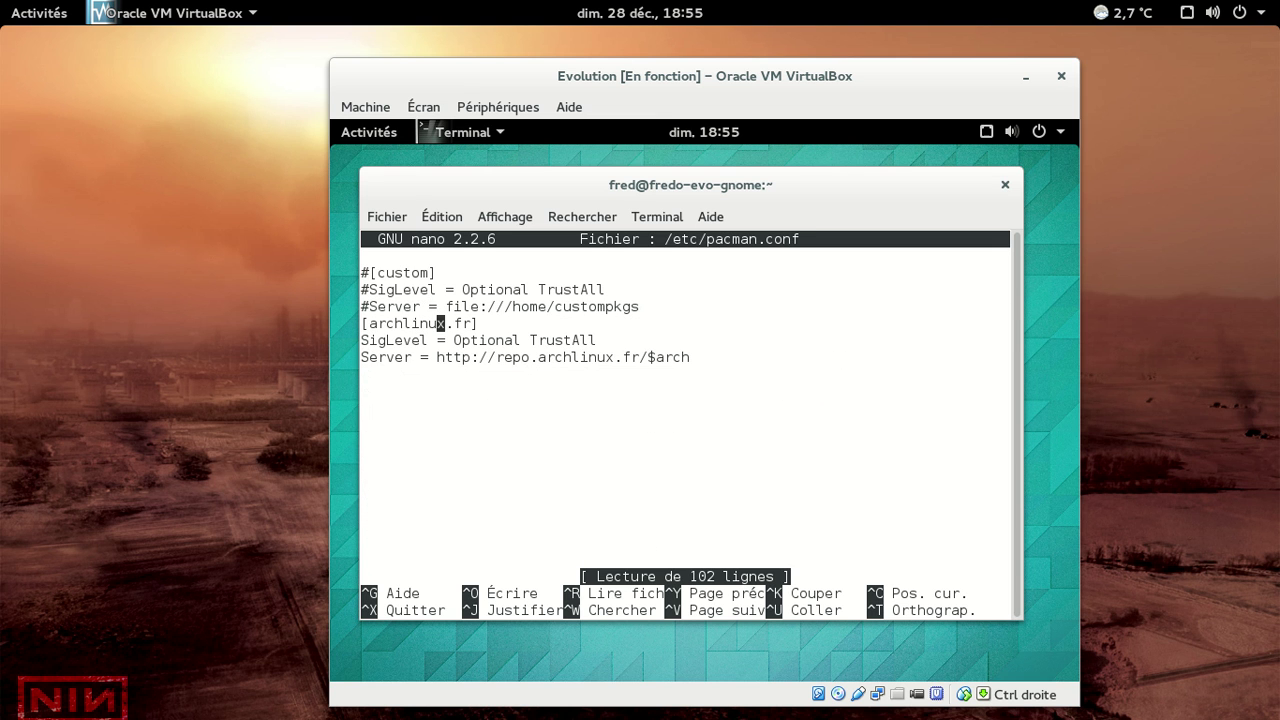
{"action": "key", "text": "Delete"}
- Save pacman.conf and rerun sudo pacman -Syy
{"action": "key", "text": "ctrl+x"}
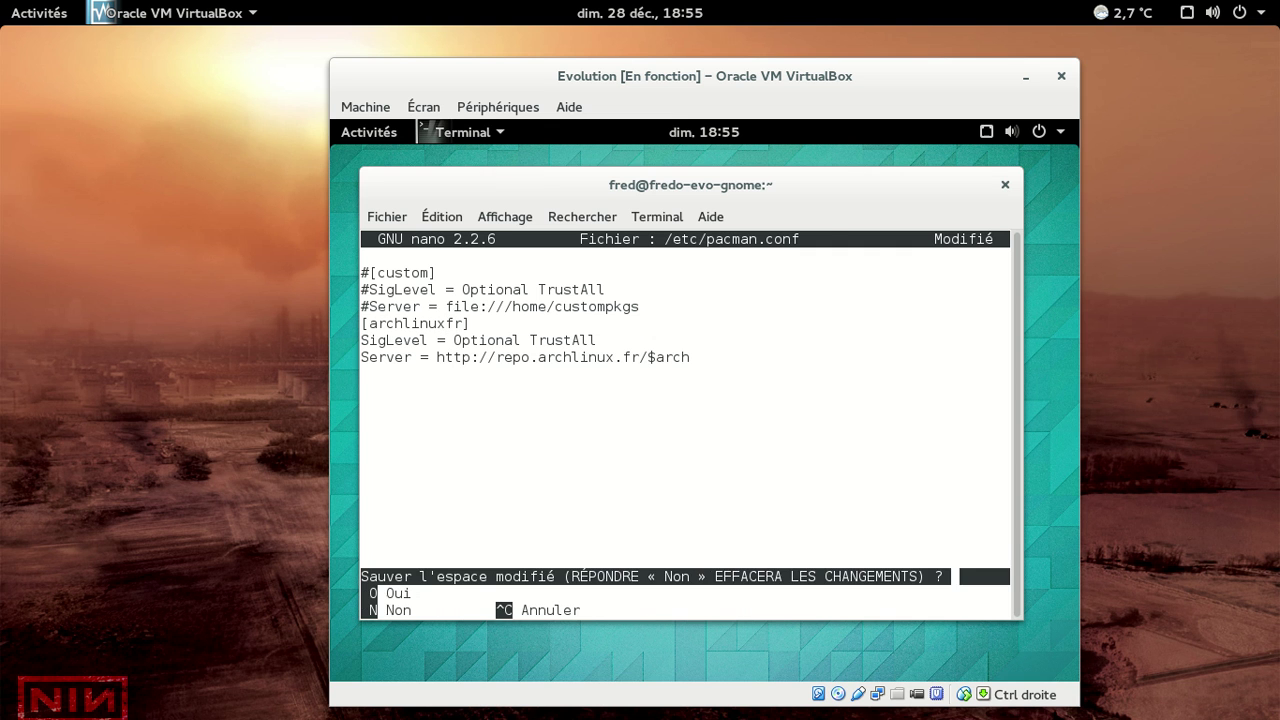
{"action": "key", "text": "o"}
{"action": "key", "text": "Return"}
{"action": "key", "text": "Up"}
{"action": "key", "text": "Up"}
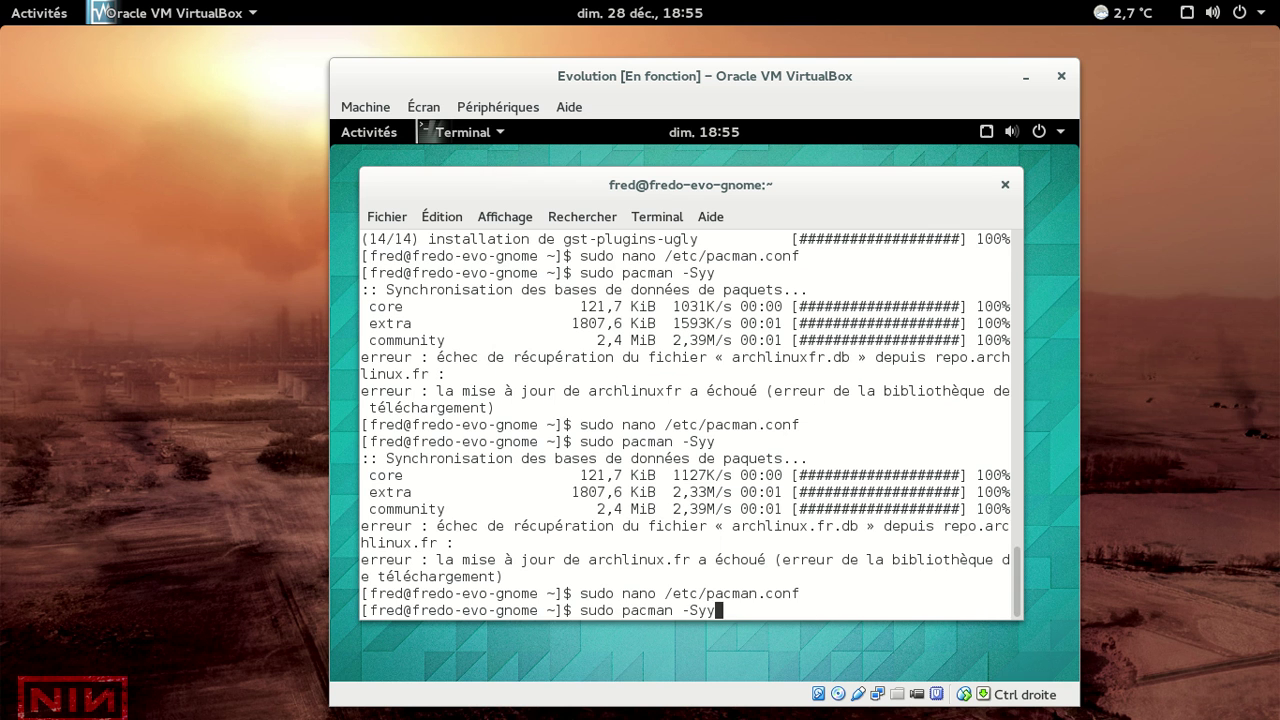
{"action": "key", "text": "Return"}
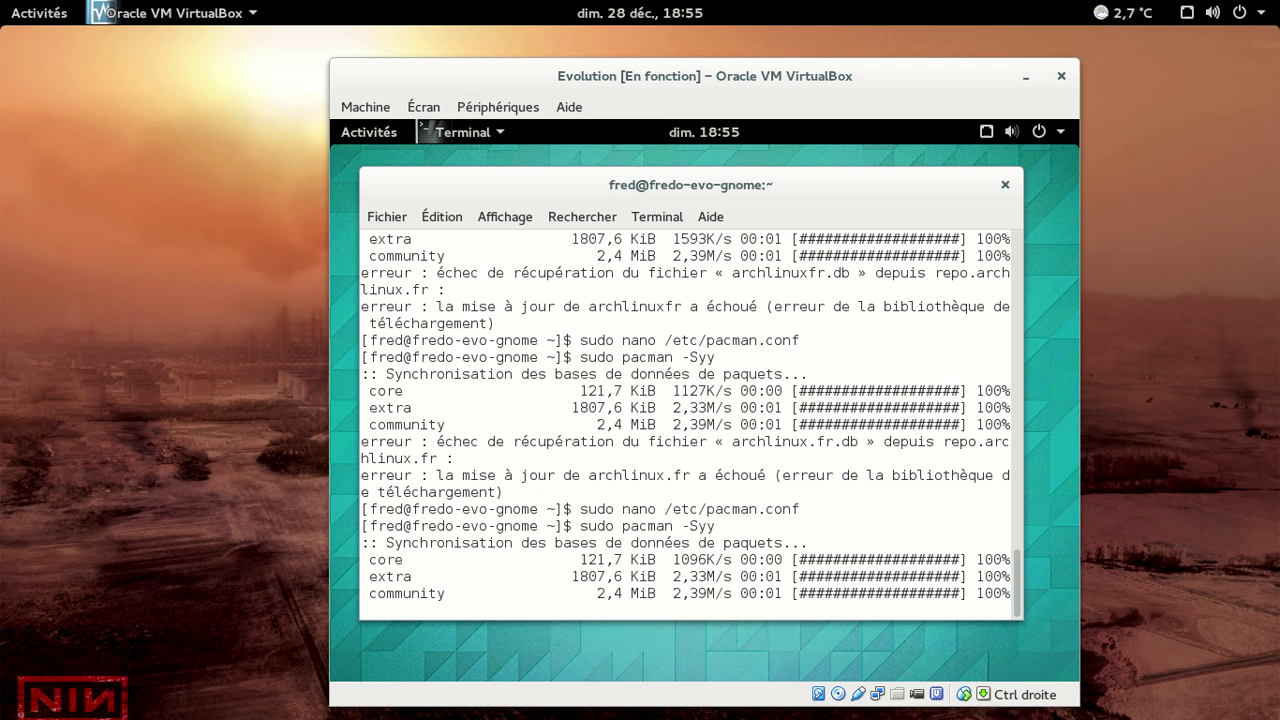
- Launch GNOME Web from Activities, load archlinux.fr, and resize the window via its header bar
{"action": "left_click", "coordinate": [377, 136]}
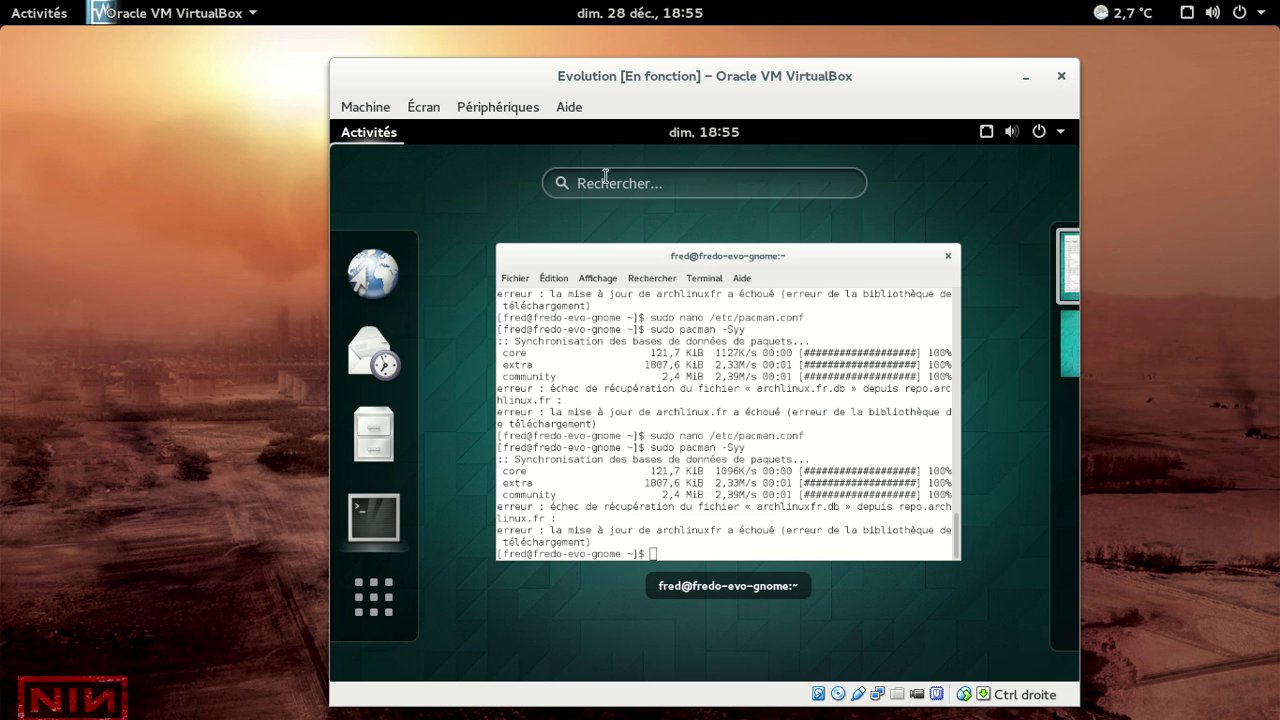
{"action": "left_click", "coordinate": [405, 262]}
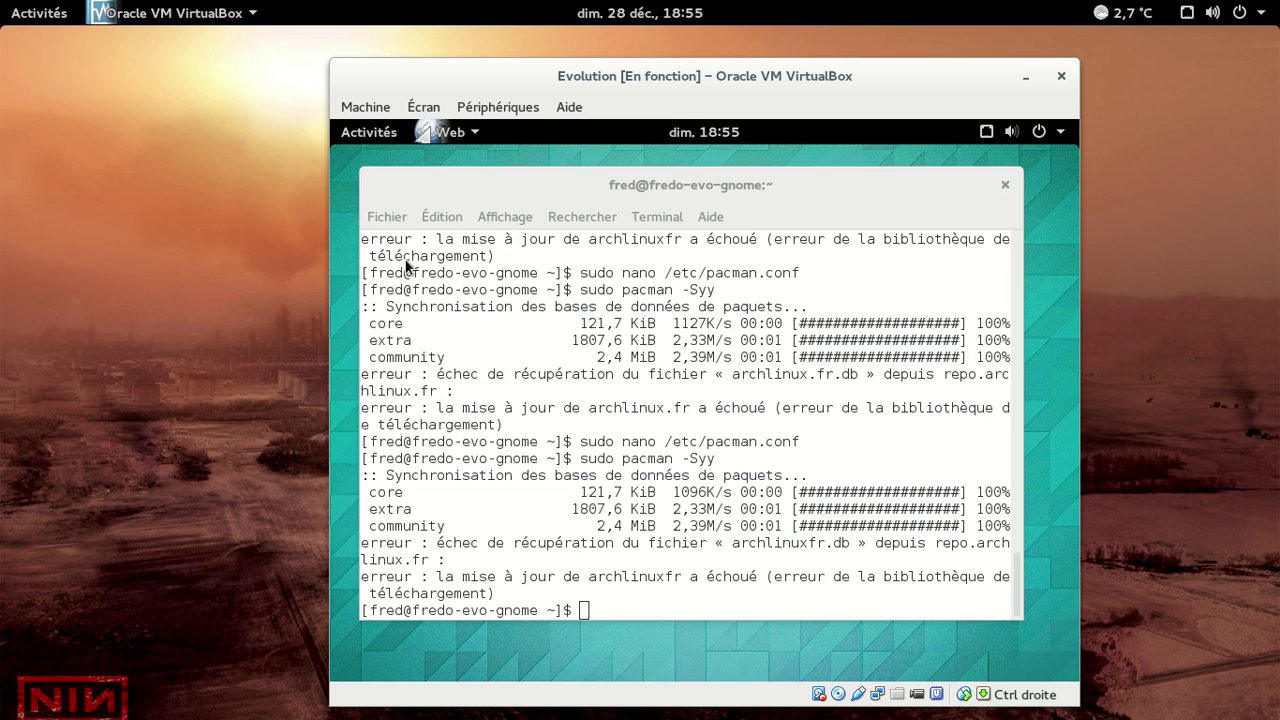
{"action": "type", "text": "archlinux.fr"}
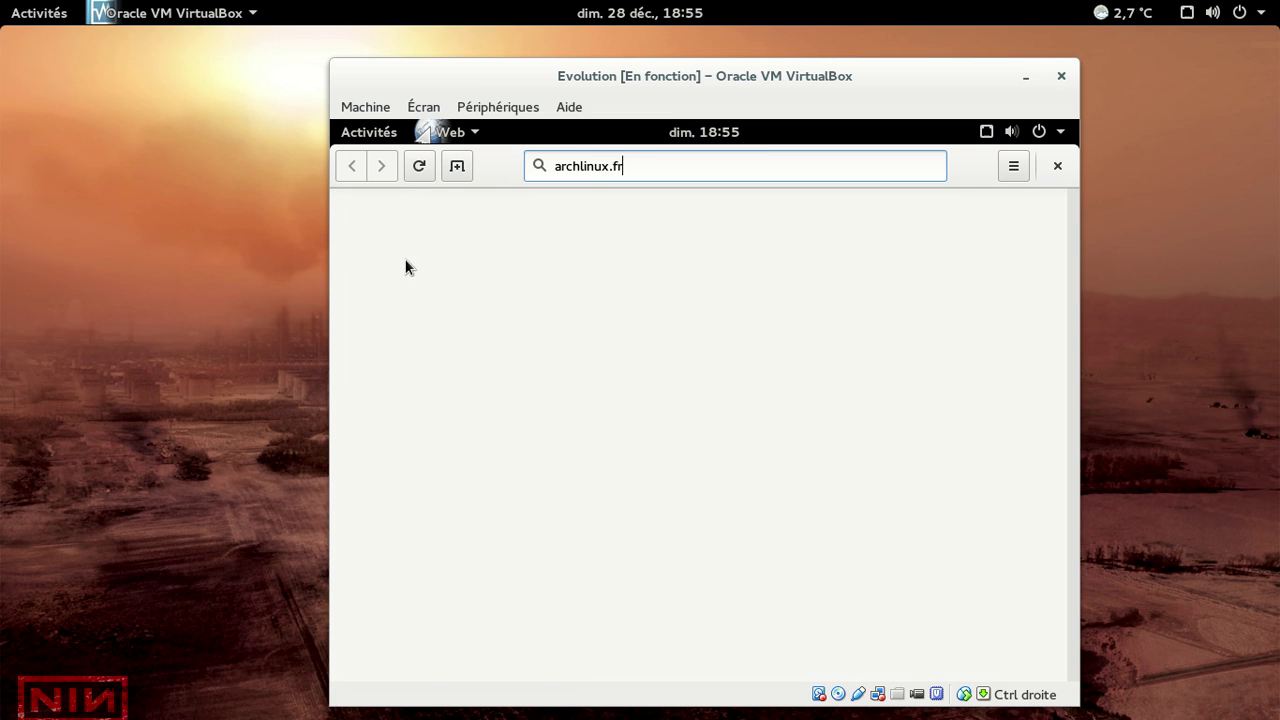
{"action": "key", "text": "Return"}
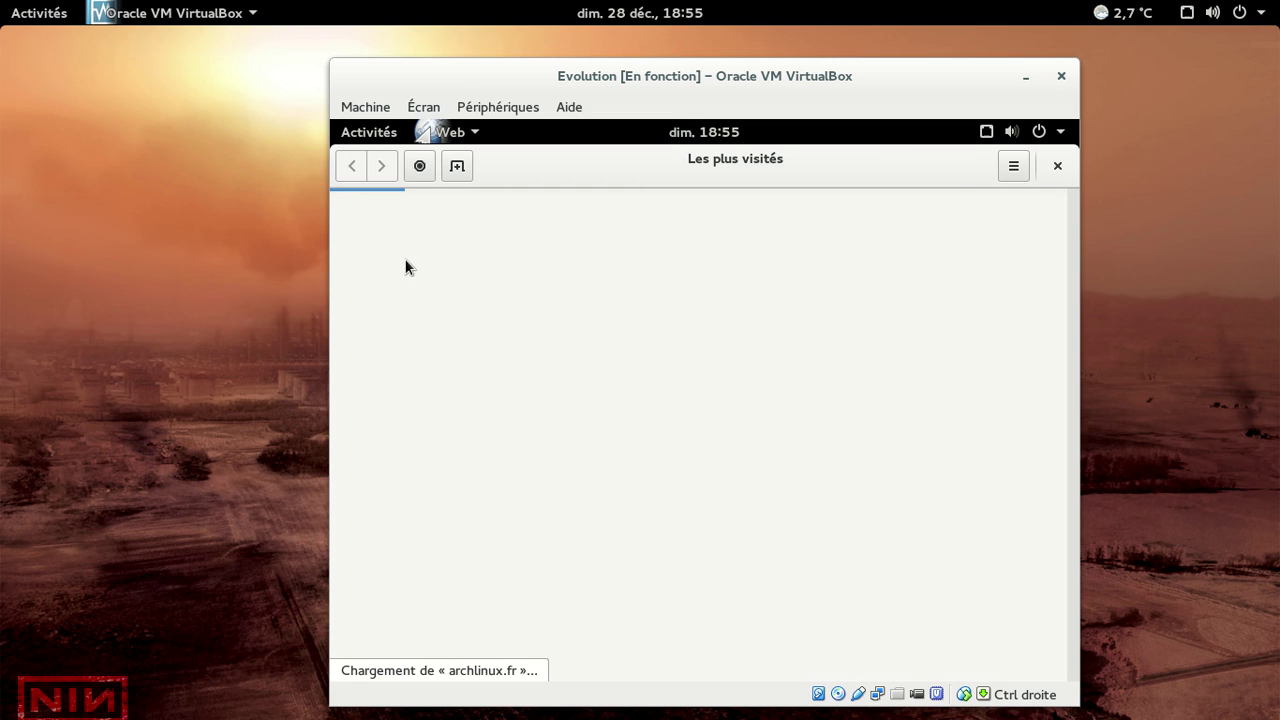
{"action": "double_click", "coordinate": [762, 174]}
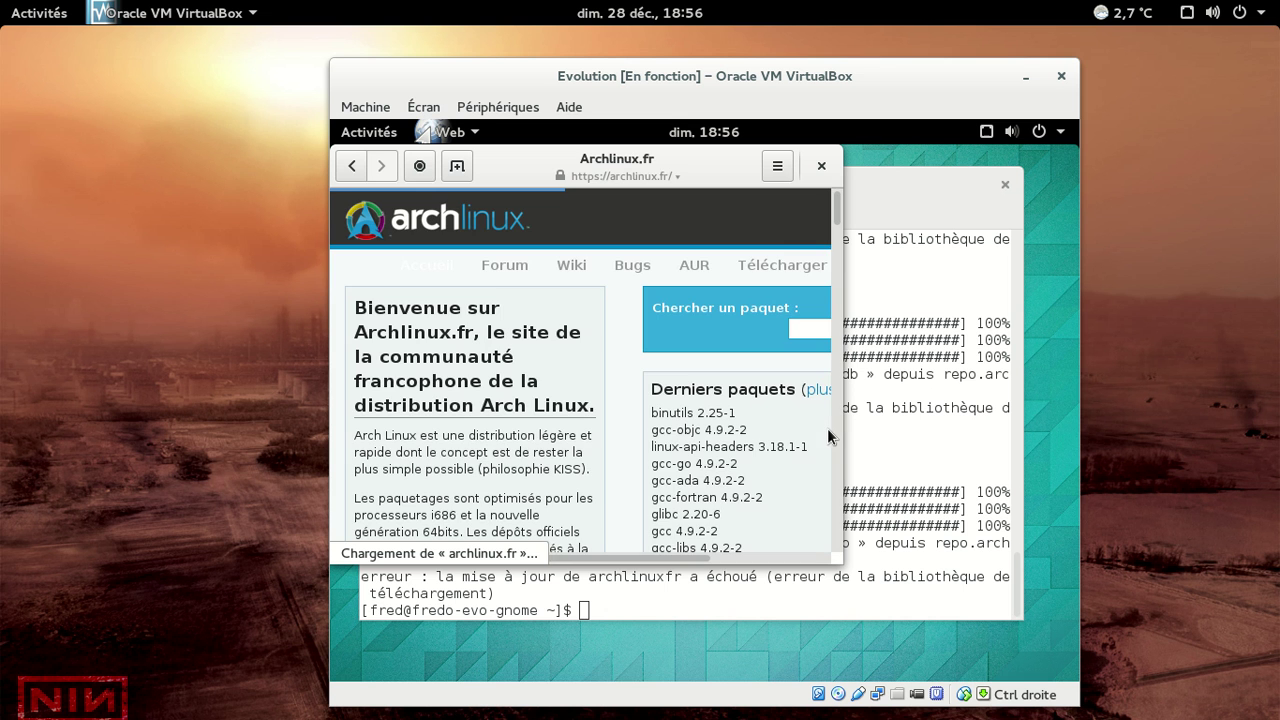
- Maximize the browser and open the full latest-packages list on afur.archlinux.fr
{"action": "double_click", "coordinate": [719, 160]}
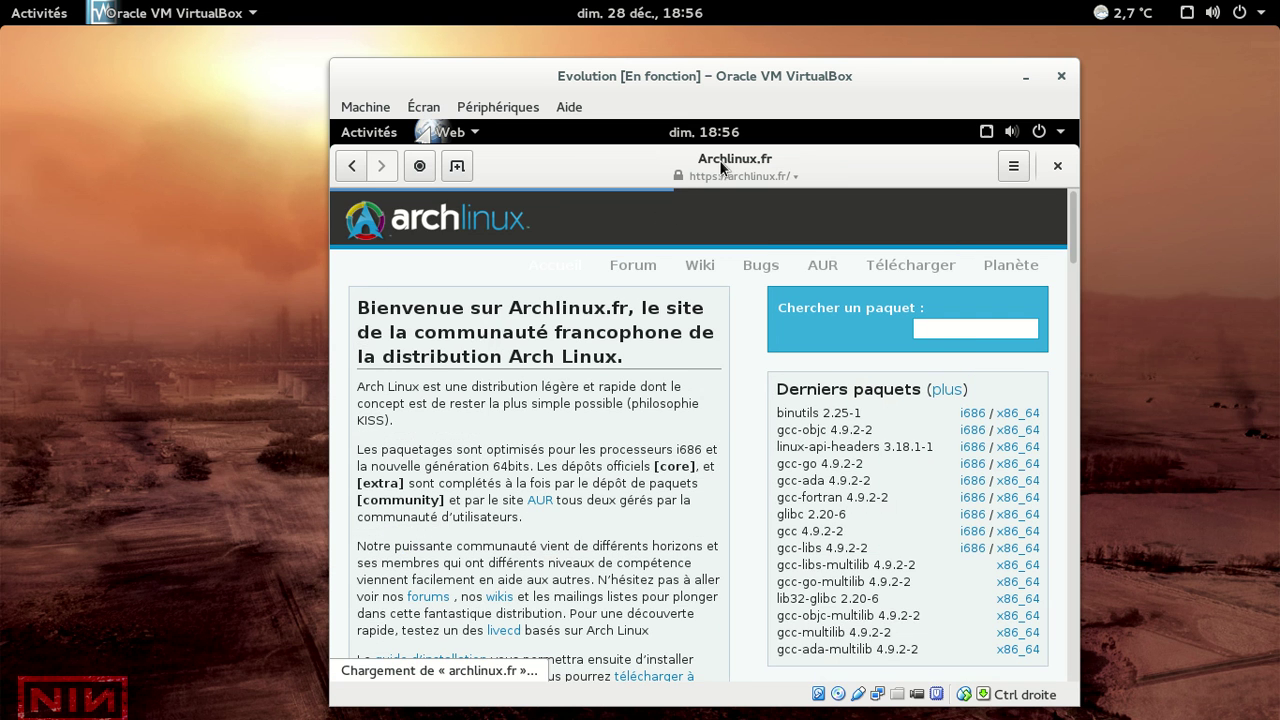
{"action": "scroll", "coordinate": [1023, 367], "scroll_direction": "down", "scroll_amount": 1}
{"action": "scroll", "coordinate": [1022, 367], "scroll_direction": "down", "scroll_amount": 5}
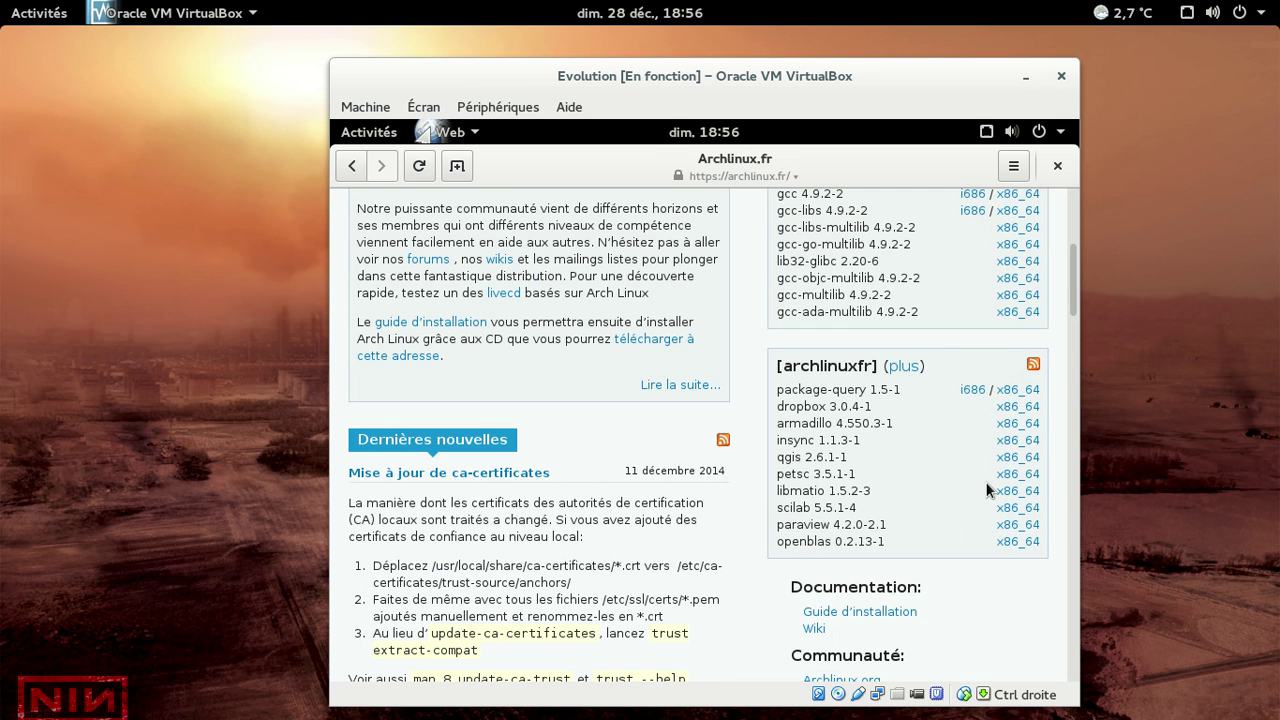
{"action": "left_click", "coordinate": [908, 367]}
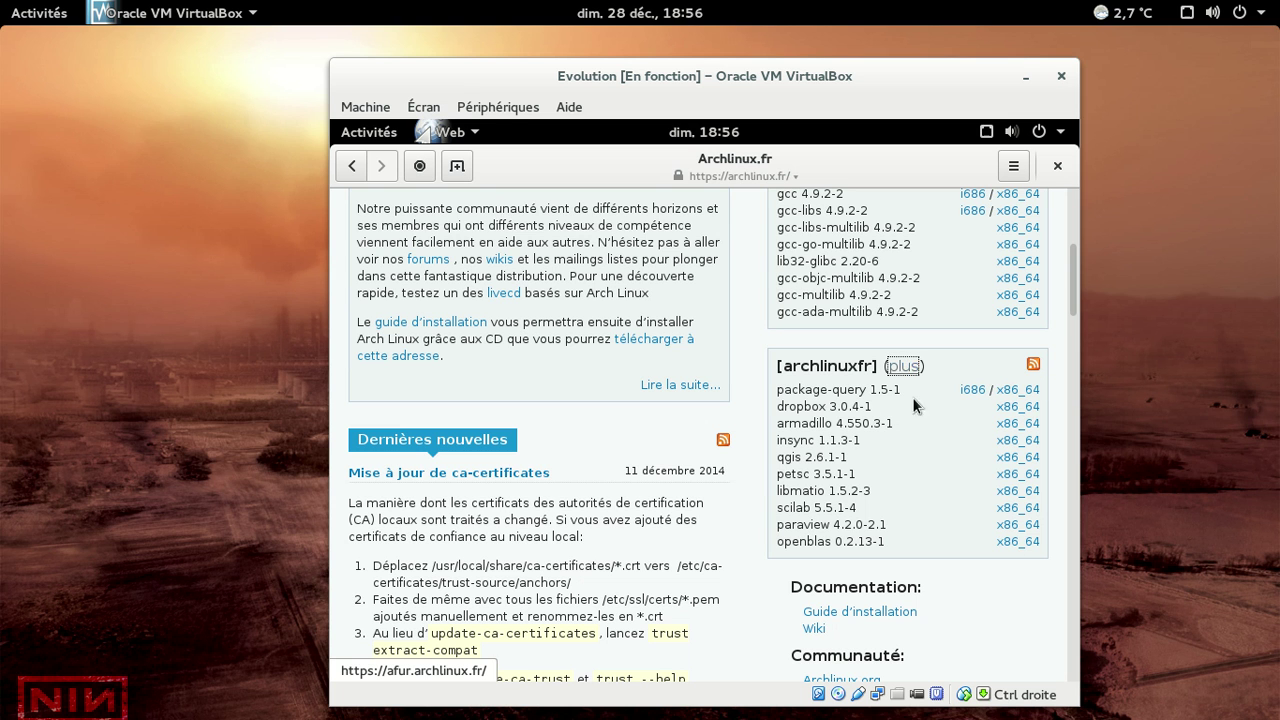
{"action": "scroll", "coordinate": [977, 502], "scroll_direction": "down", "scroll_amount": 2}
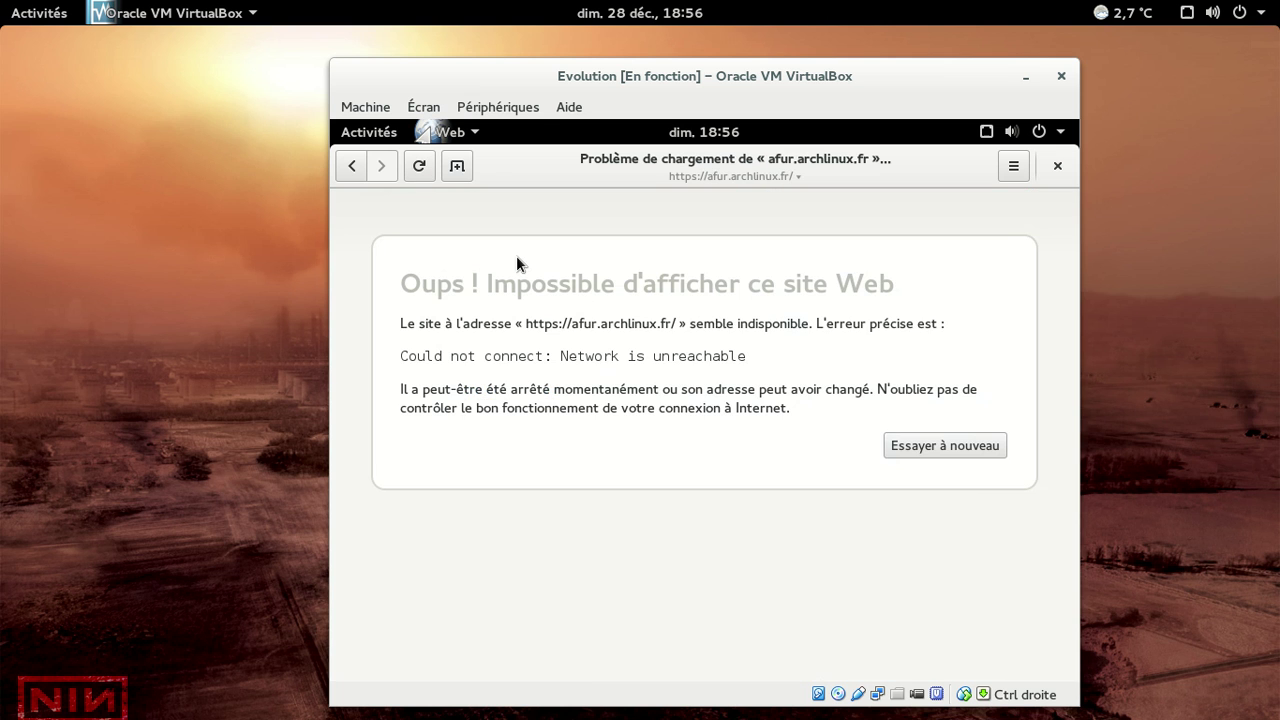
- Retry the unreachable afur page, return to Archlinux.fr, and open the 'Guide d'installation' link
{"action": "left_click", "coordinate": [419, 166]}
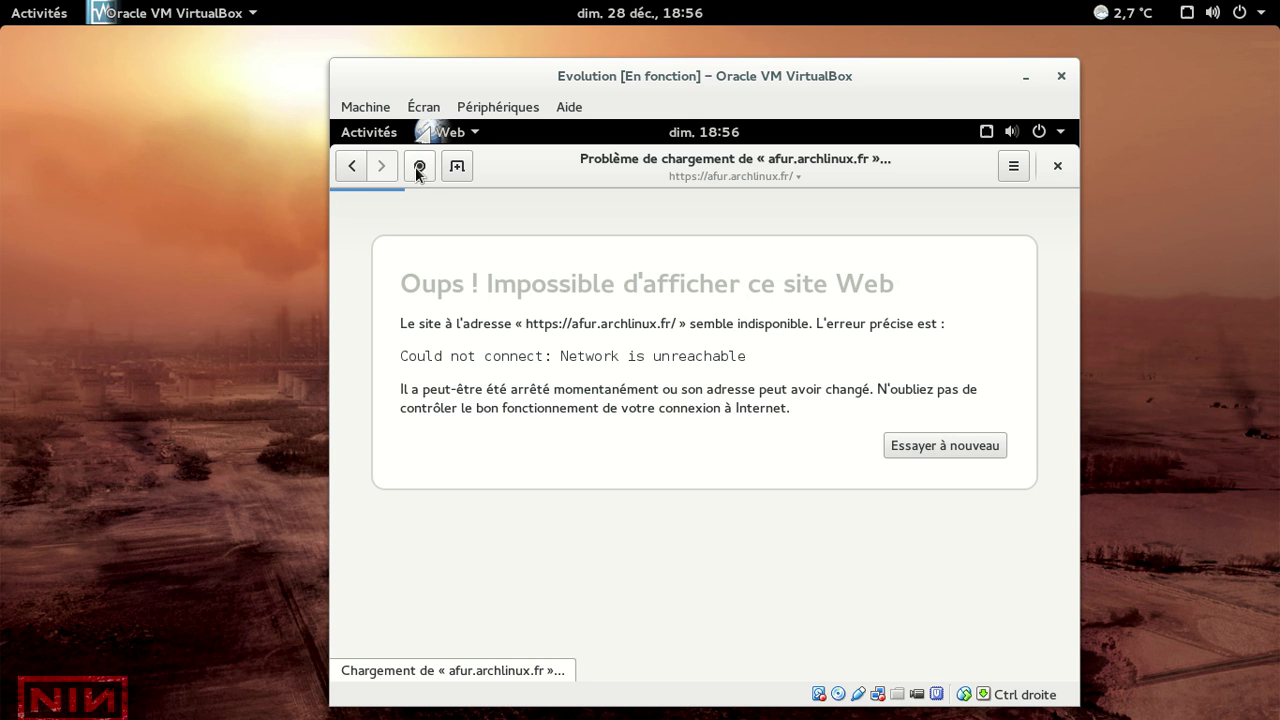
{"action": "left_click", "coordinate": [349, 167]}
{"action": "scroll", "coordinate": [900, 490], "scroll_direction": "down", "scroll_amount": 1}
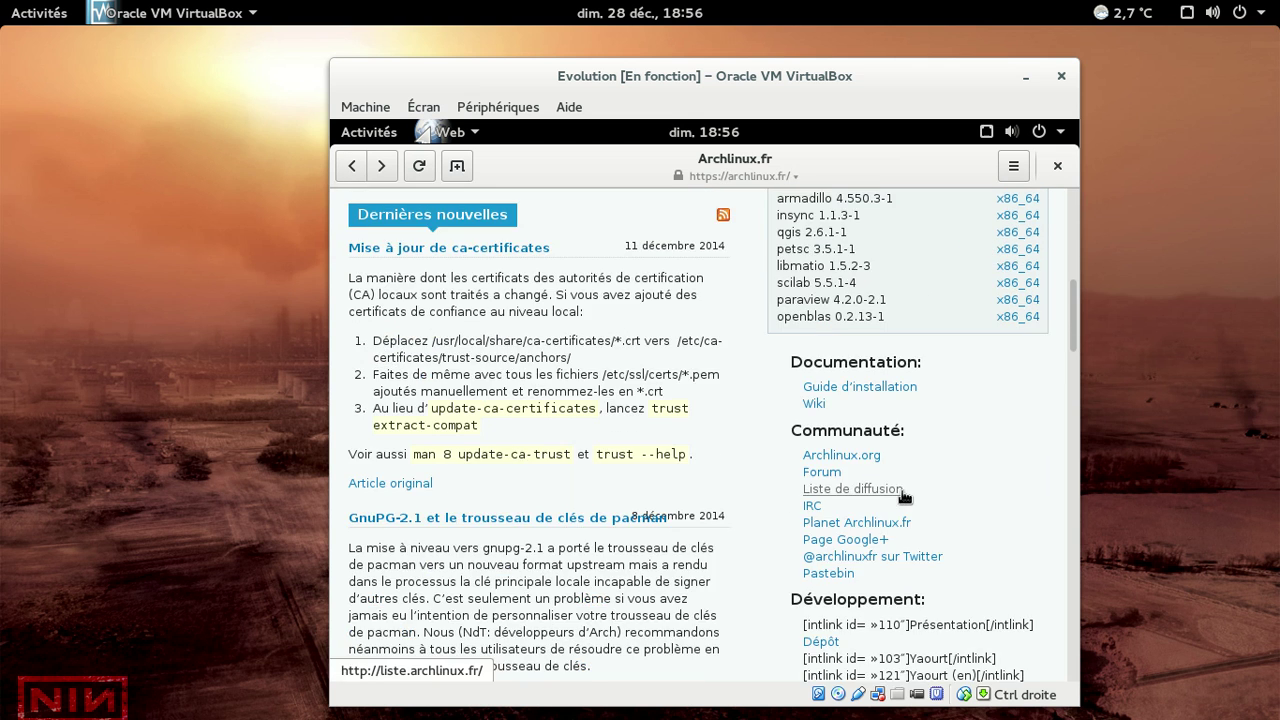
{"action": "scroll", "coordinate": [904, 493], "scroll_direction": "down", "scroll_amount": 2}
{"action": "scroll", "coordinate": [932, 473], "scroll_direction": "up", "scroll_amount": 4}
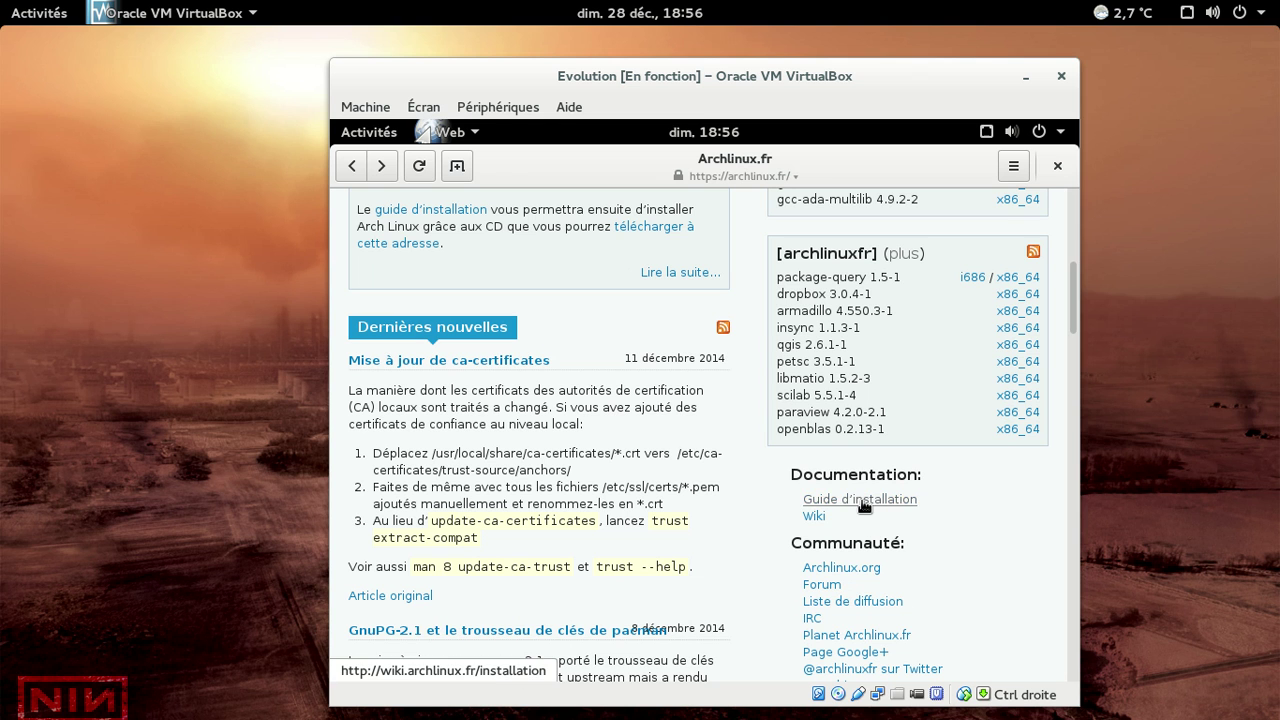
{"action": "left_click", "coordinate": [861, 502]}
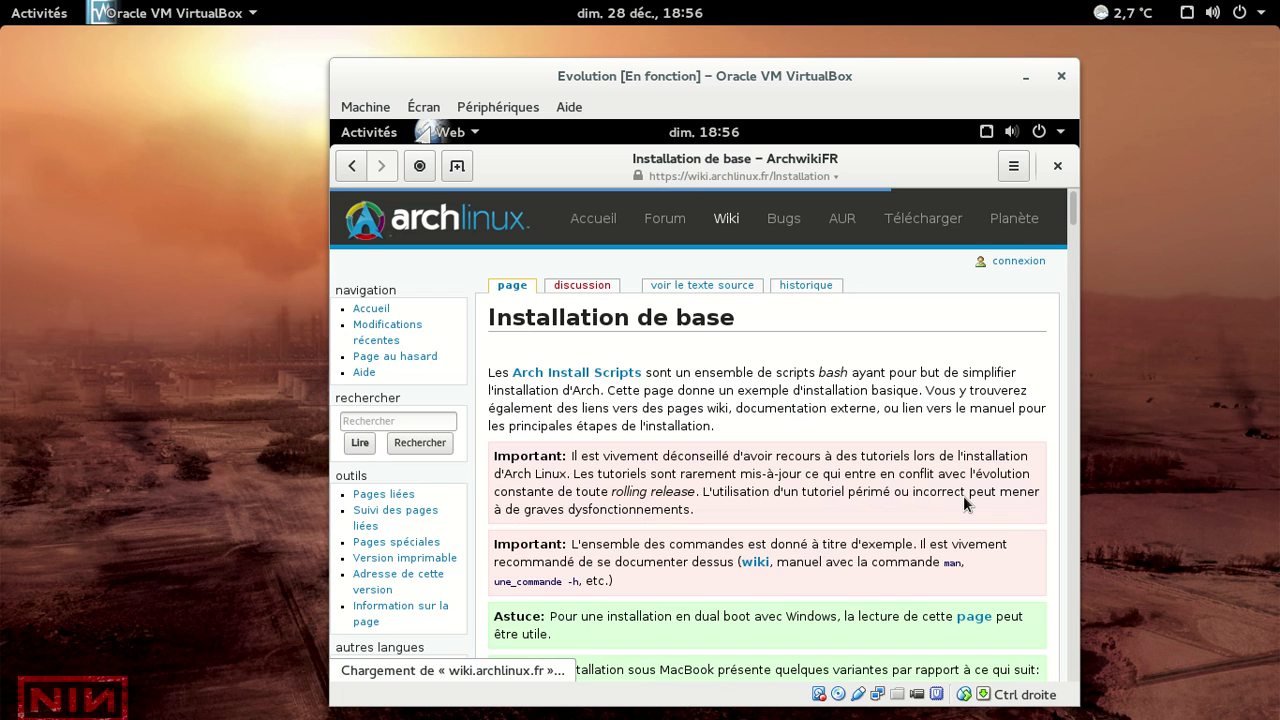
- Scroll the Installation de base page and search the wiki for 'archlinux.fr'
{"action": "scroll", "coordinate": [939, 487], "scroll_direction": "down", "scroll_amount": 10}
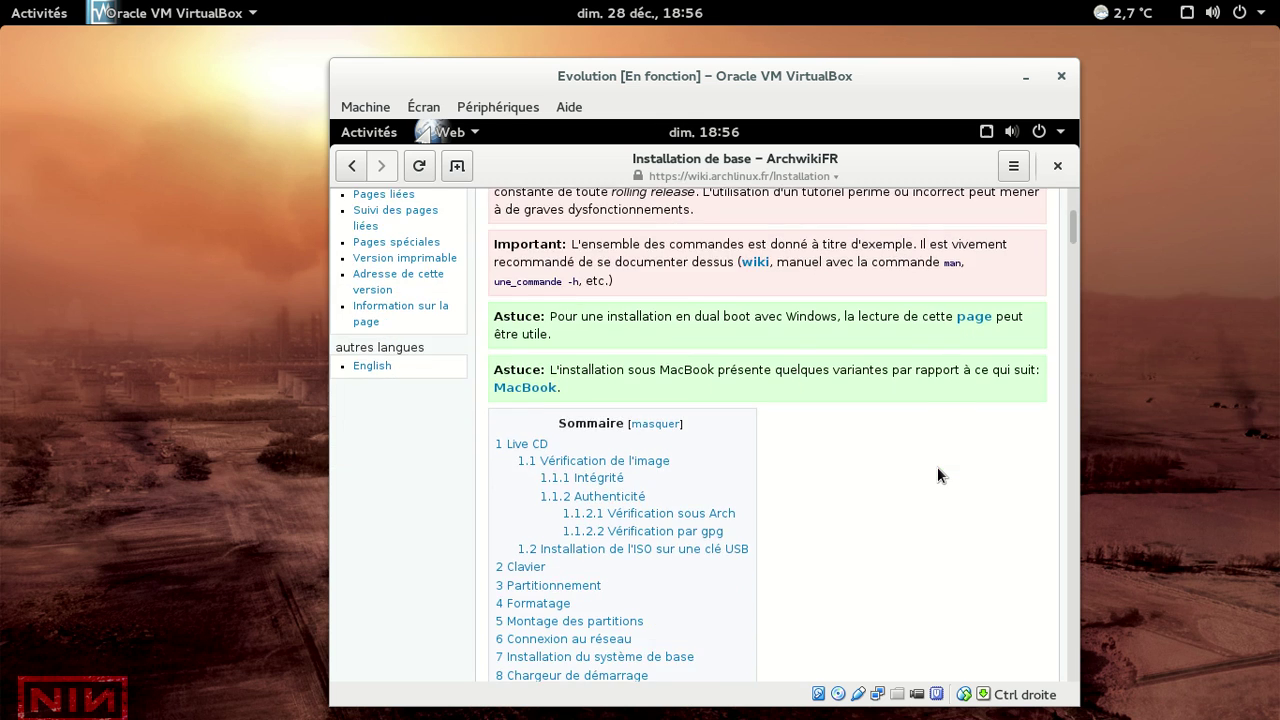
{"action": "scroll", "coordinate": [937, 474], "scroll_direction": "down", "scroll_amount": 20}
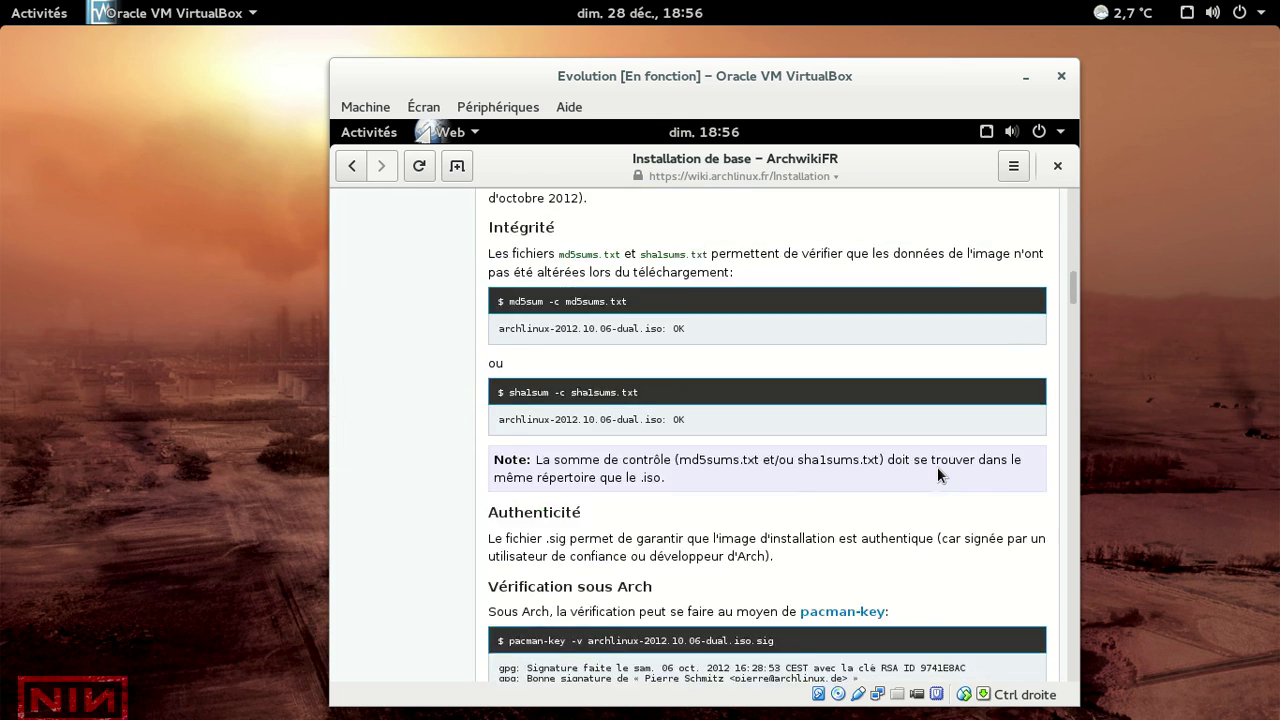
{"action": "scroll", "coordinate": [937, 466], "scroll_direction": "down", "scroll_amount": 5}
{"action": "left_click_drag", "start_coordinate": [1073, 328], "coordinate": [1045, 118]}
{"action": "left_click", "coordinate": [400, 421]}
{"action": "type", "text": "archlinux.fr"}
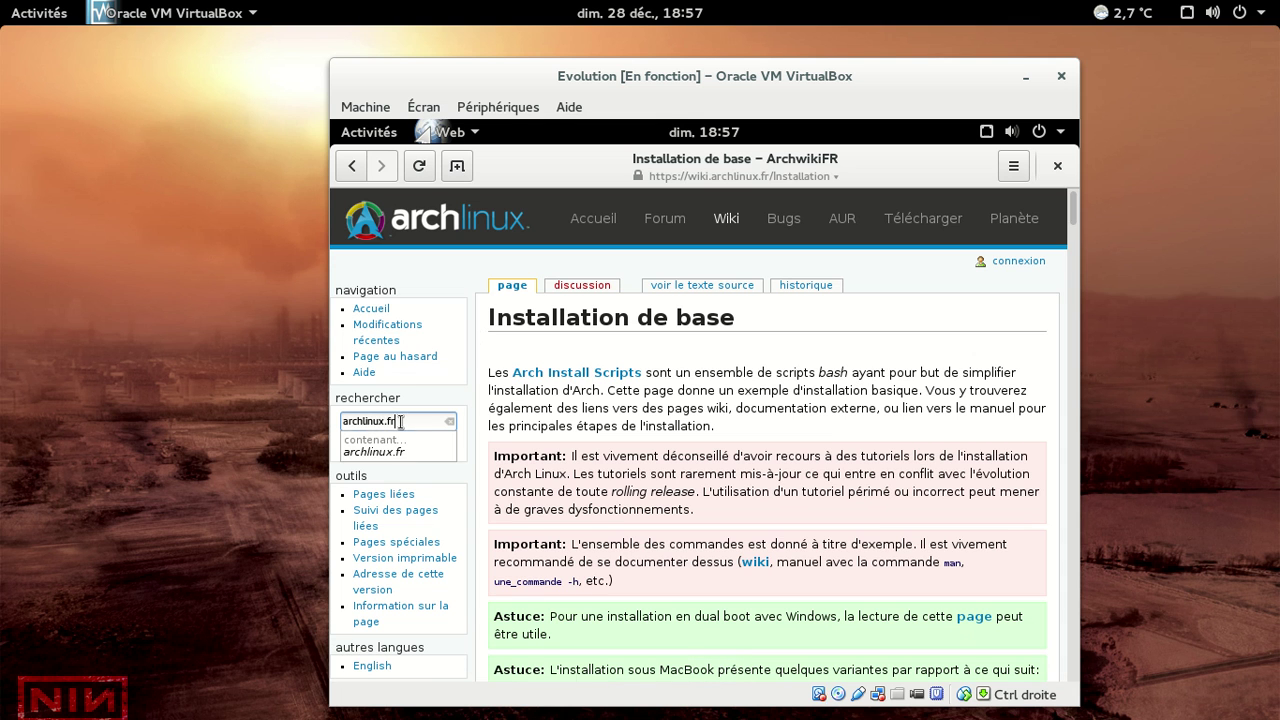
{"action": "key", "text": "Return"}
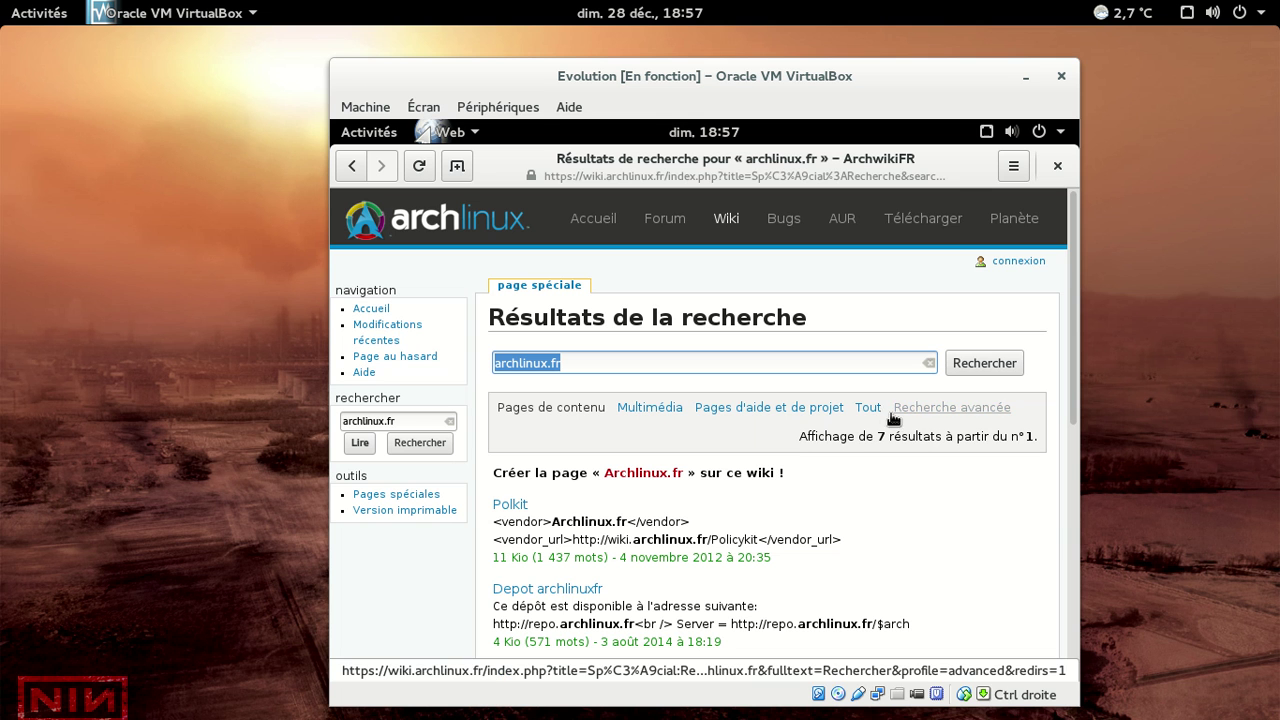
- Open the Dépôt archlinuxfr wiki page, read it, and rerun sudo pacman -Syy in the terminal
{"action": "left_click", "coordinate": [566, 588]}
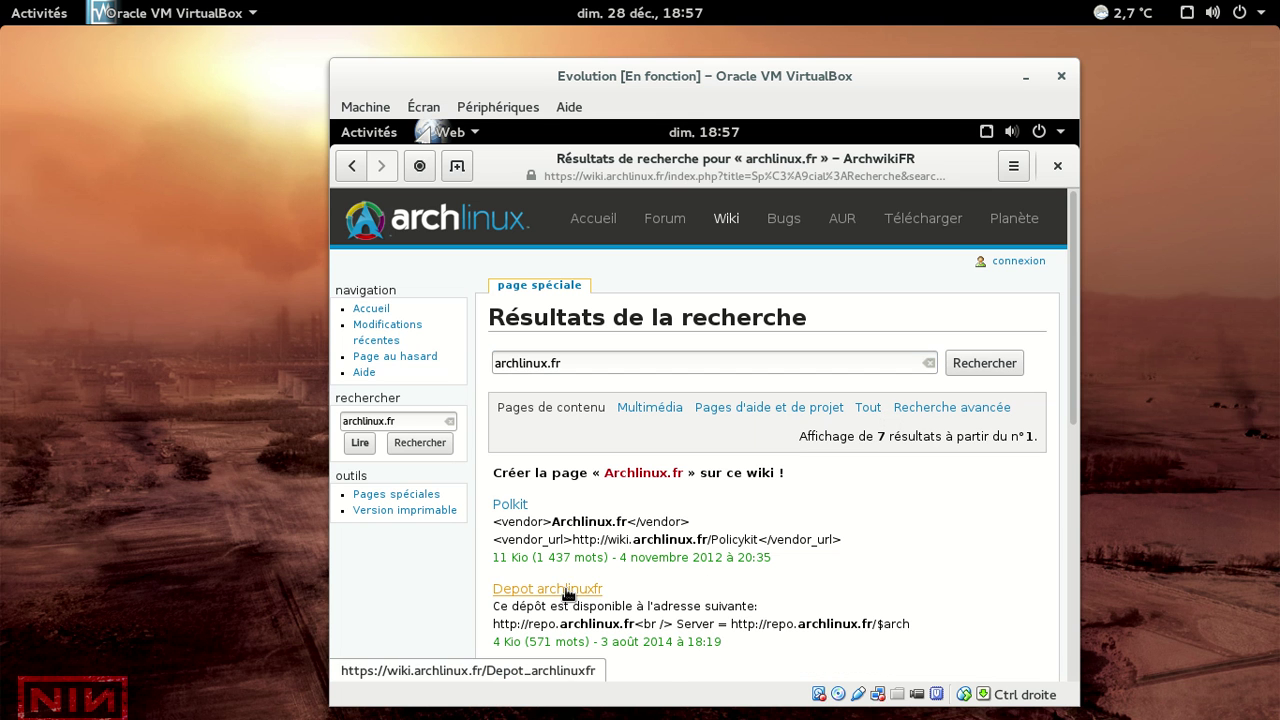
{"action": "scroll", "coordinate": [1005, 456], "scroll_direction": "down", "scroll_amount": 3}
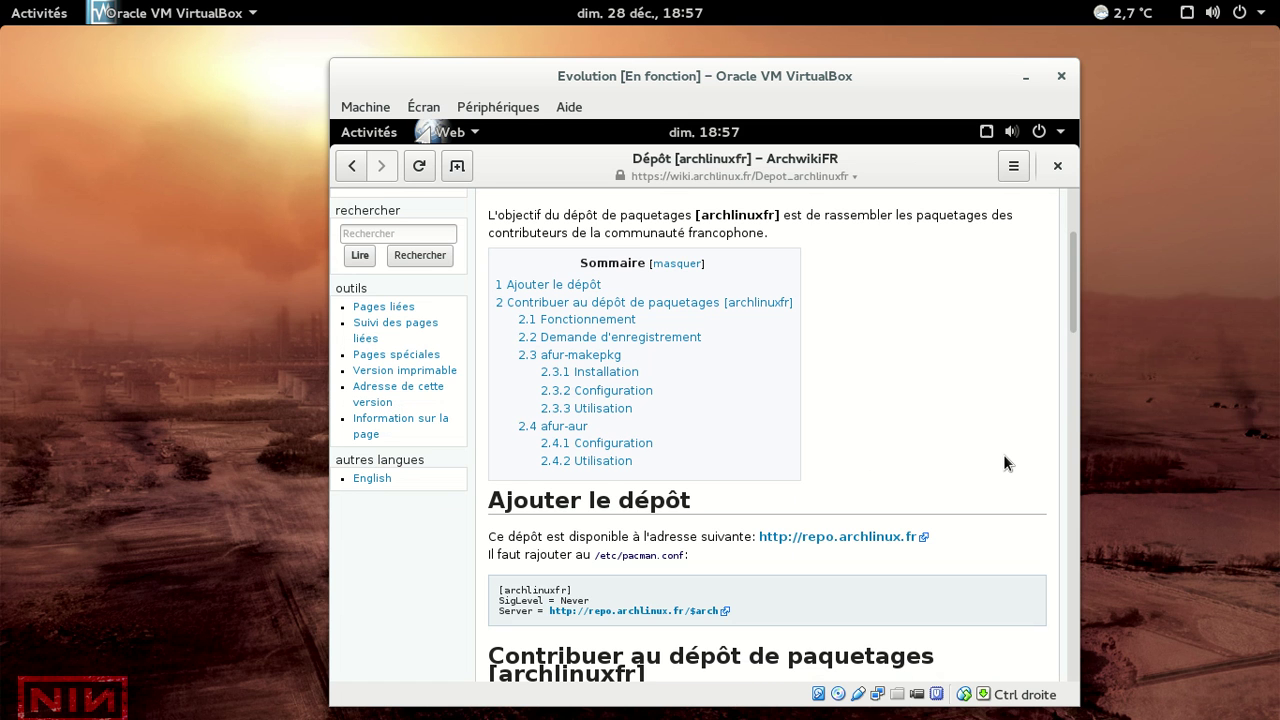
{"action": "scroll", "coordinate": [1005, 462], "scroll_direction": "down", "scroll_amount": 2}
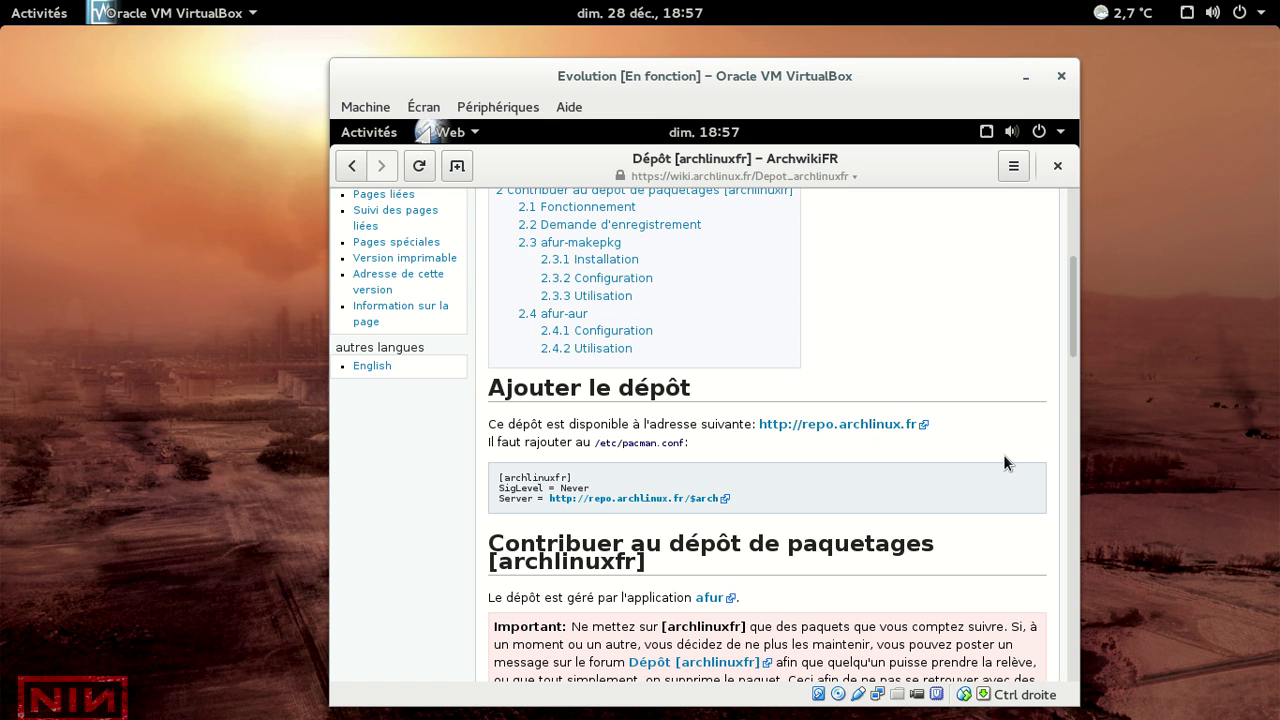
{"action": "key", "text": "alt+Tab"}
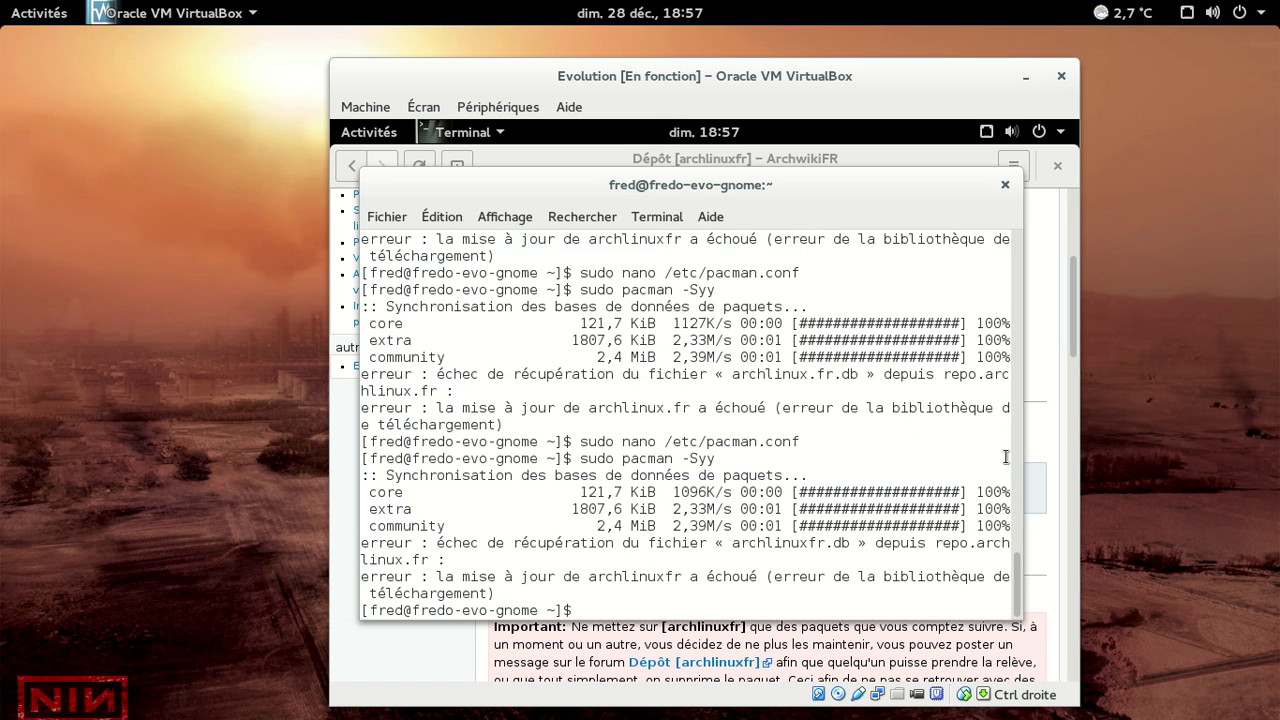
{"action": "key", "text": "Up"}
{"action": "key", "text": "Return"}
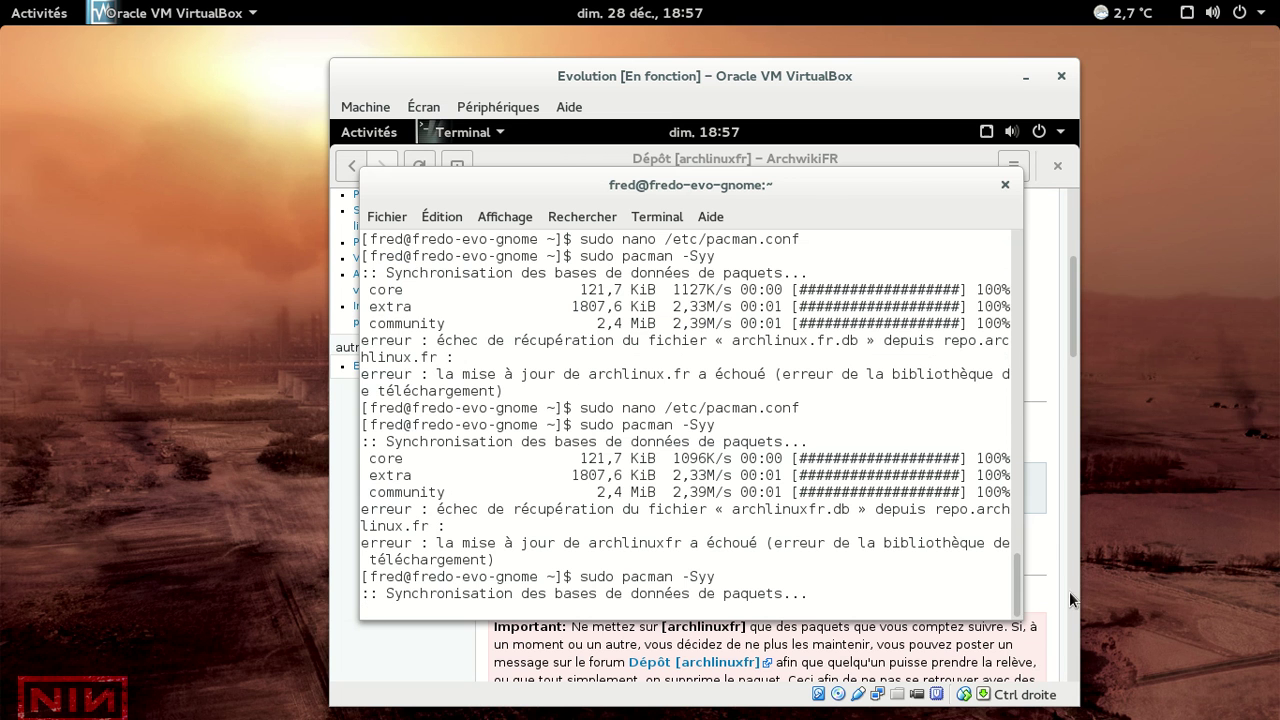
- Recheck the wiki's repository settings and run the package sync once more
{"action": "left_click", "coordinate": [1046, 620]}
{"action": "scroll", "coordinate": [1037, 579], "scroll_direction": "down", "scroll_amount": 5}
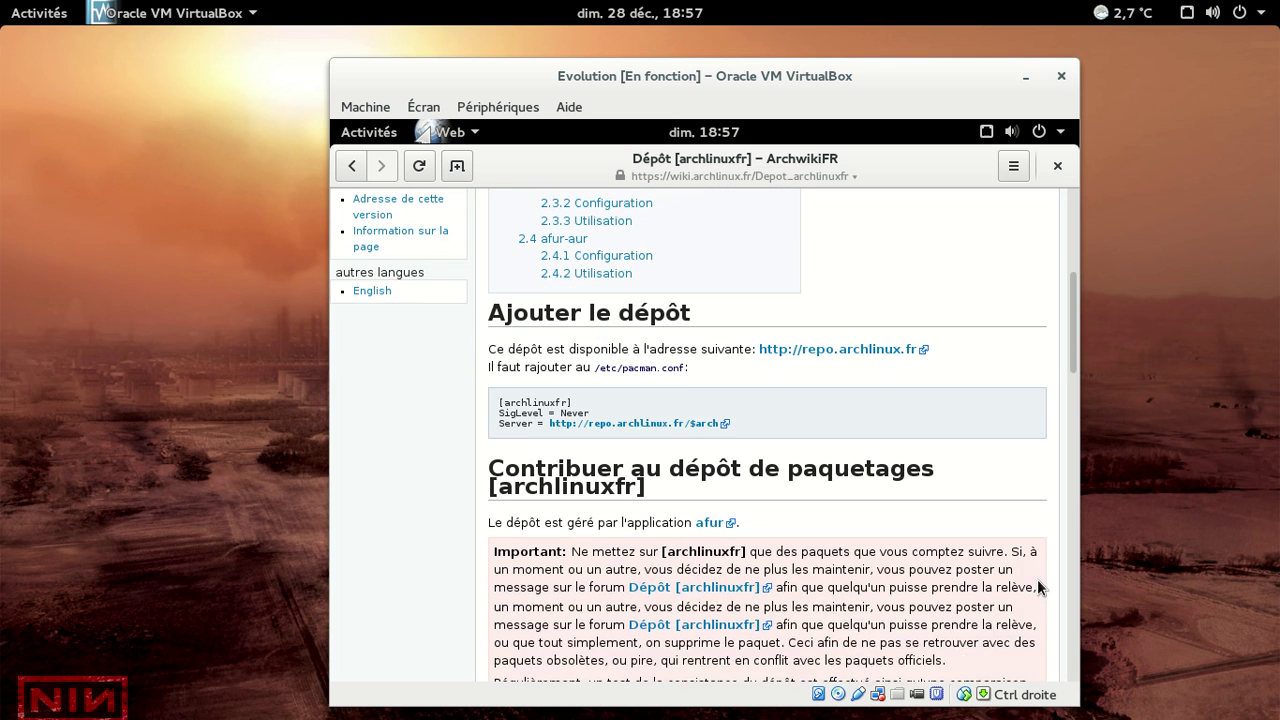
{"action": "scroll", "coordinate": [1037, 579], "scroll_direction": "down", "scroll_amount": 5}
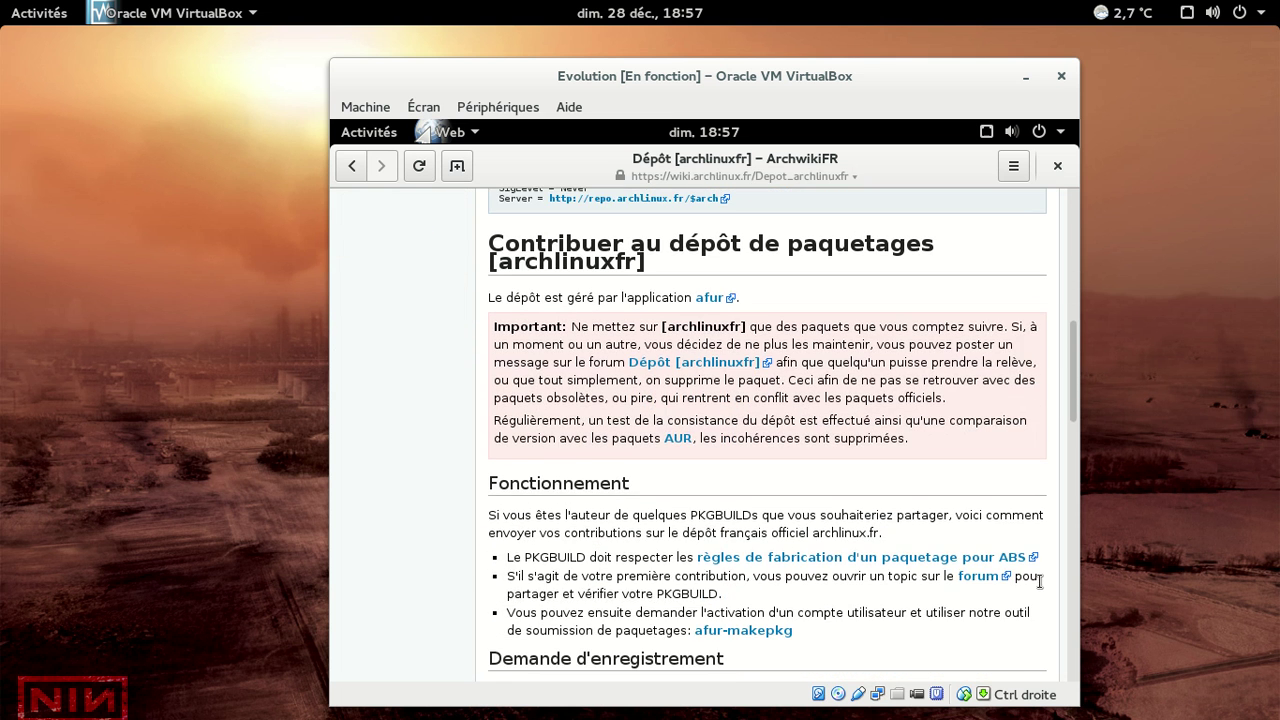
{"action": "scroll", "coordinate": [1037, 579], "scroll_direction": "up", "scroll_amount": 3}
{"action": "scroll", "coordinate": [1037, 579], "scroll_direction": "up", "scroll_amount": 7}
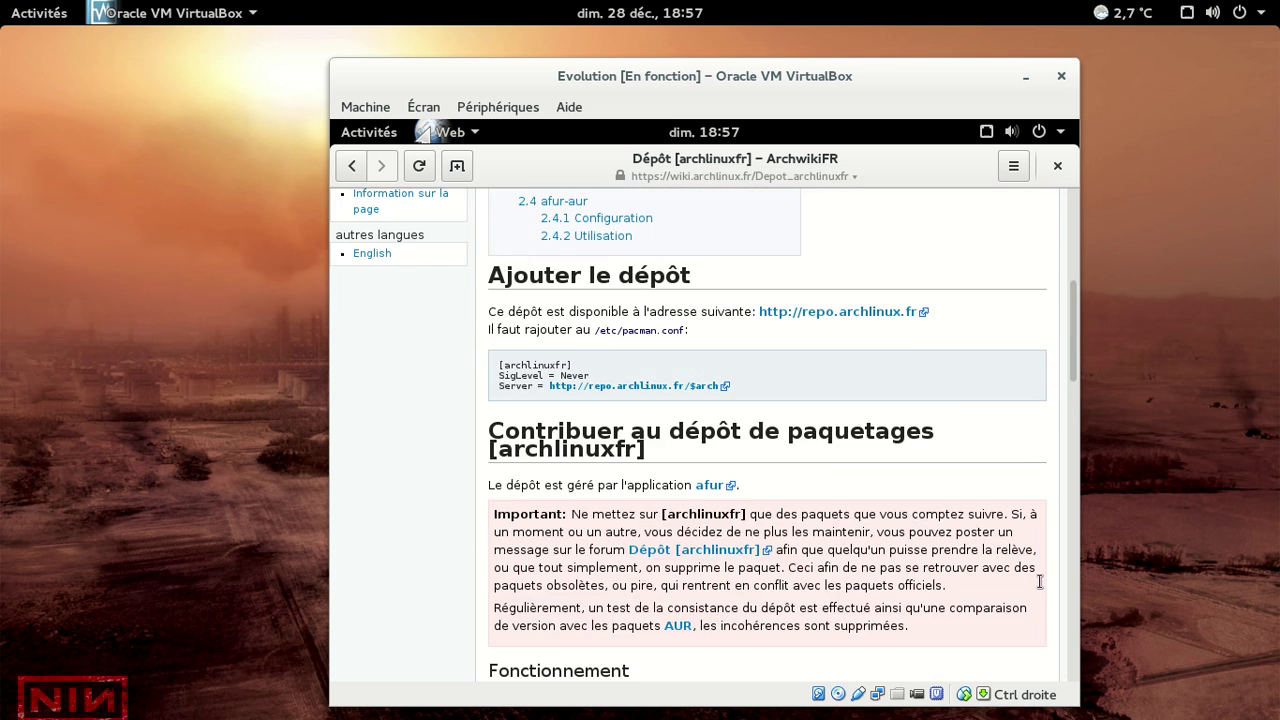
{"action": "key", "text": "alt+Tab"}
{"action": "key", "text": "Up"}
{"action": "key", "text": "Return"}
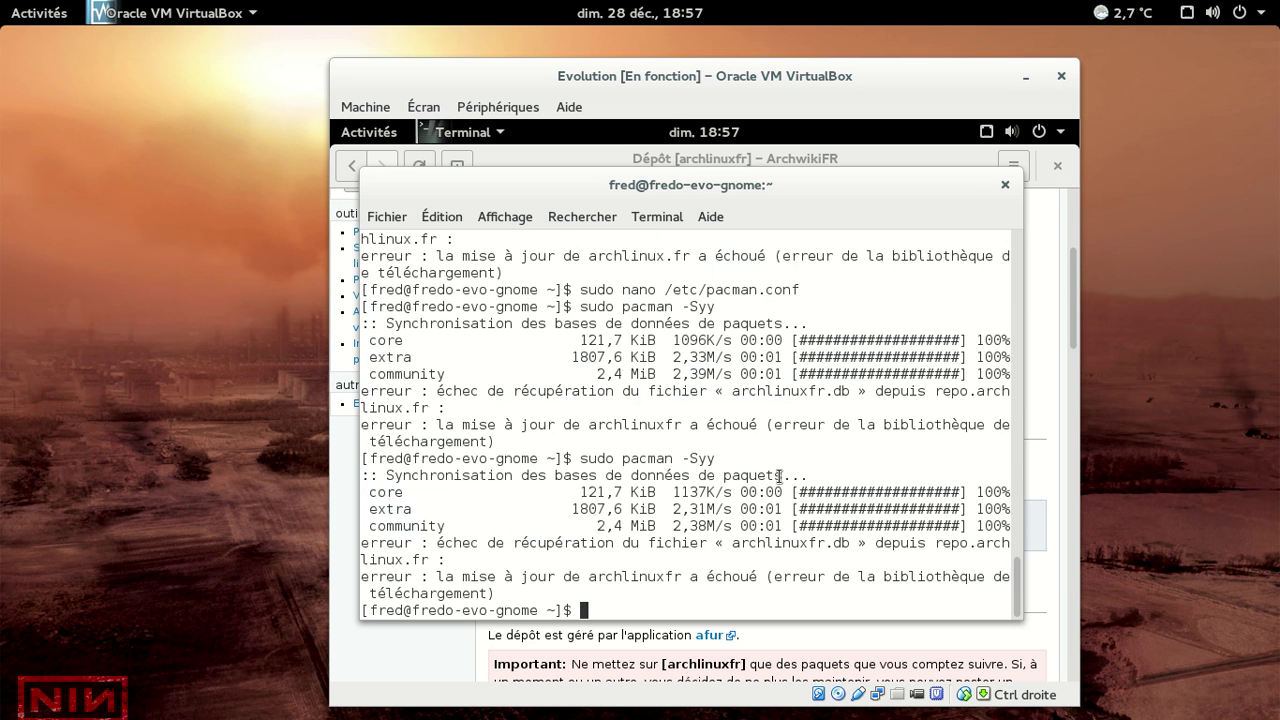
- Reopen pacman.conf and change the archlinuxfr SigLevel value to Never
{"action": "key", "text": "Up"}
{"action": "key", "text": "Up"}
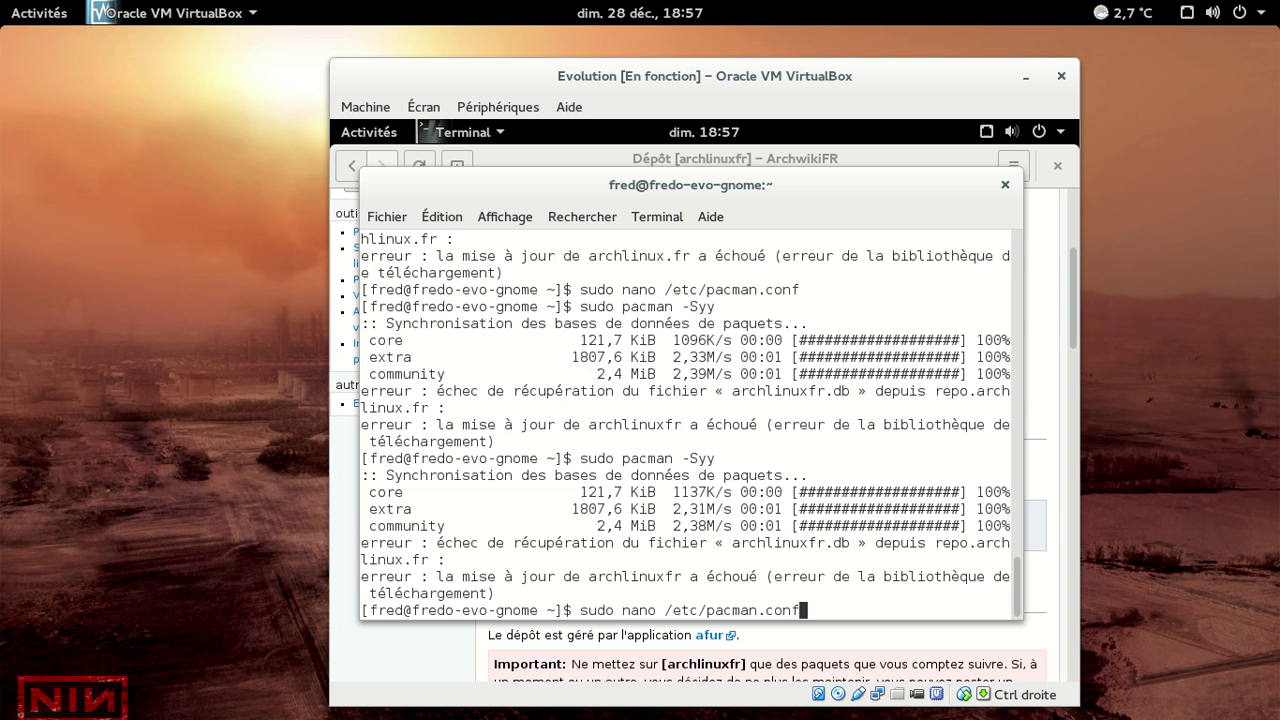
{"action": "key", "text": "Return"}
{"action": "key", "text": "Page_Down"}
{"action": "key", "text": "Page_Down"}
{"action": "key", "text": "Page_Down"}
{"action": "key", "text": "Page_Down"}
{"action": "key", "text": "Page_Down"}
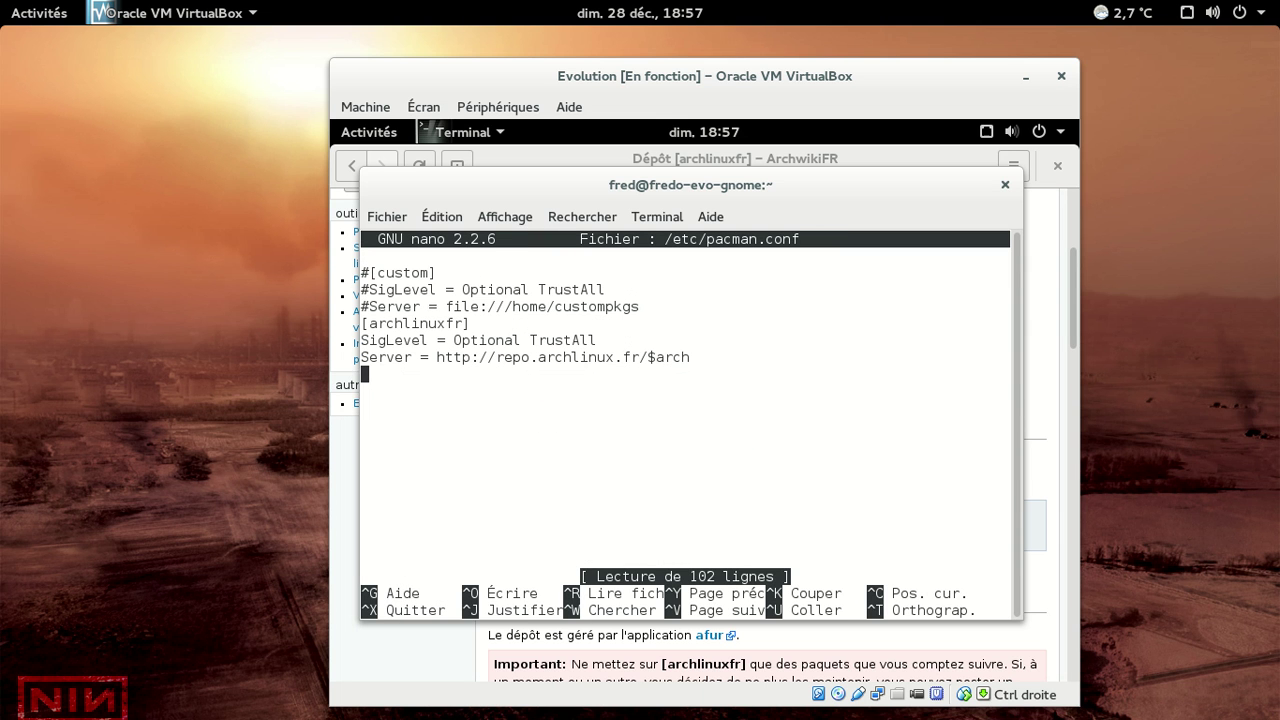
{"action": "key", "text": "Up"}
{"action": "key", "text": "Up"}
{"action": "key", "text": "End"}
{"action": "key", "text": "BackSpace"}
{"action": "key", "text": "BackSpace"}
{"action": "key", "text": "BackSpace"}
{"action": "key", "text": "BackSpace"}
{"action": "key", "text": "BackSpace"}
{"action": "key", "text": "BackSpace"}
{"action": "key", "text": "BackSpace"}
{"action": "key", "text": "BackSpace"}
{"action": "key", "text": "BackSpace"}
{"action": "key", "text": "BackSpace"}
{"action": "key", "text": "BackSpace"}
{"action": "key", "text": "BackSpace"}
{"action": "key", "text": "BackSpace"}
{"action": "key", "text": "BackSpace"}
{"action": "key", "text": "BackSpace"}
{"action": "key", "text": "BackSpace"}
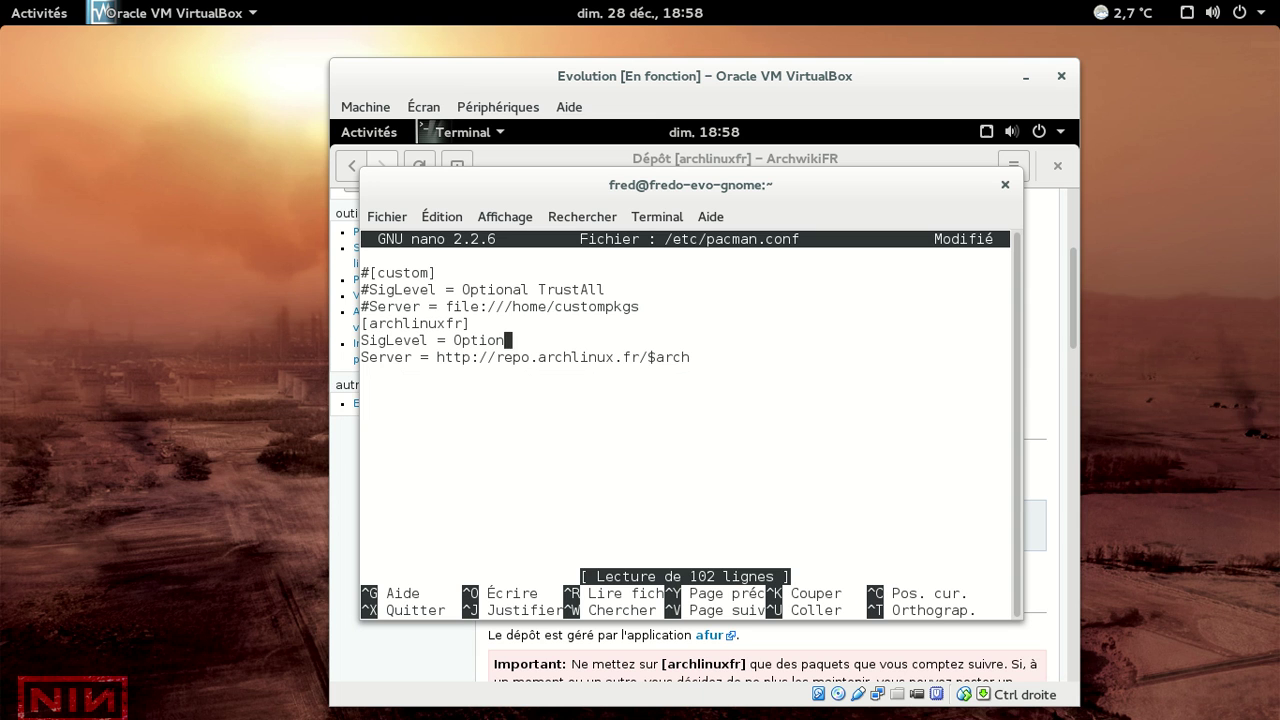
{"action": "type", "text": "Never"}
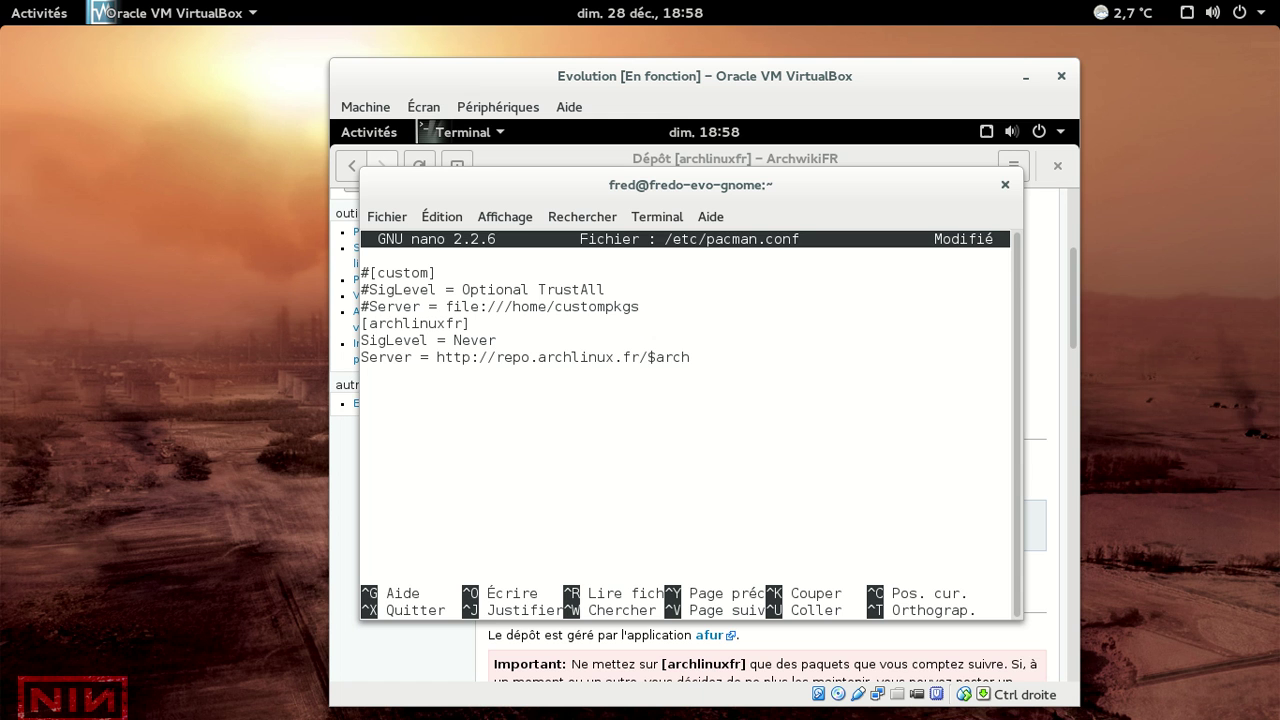
- Compare with the wiki's SigLevel line, save pacman.conf, and run sudo pacman -Syy
{"action": "left_click", "coordinate": [1052, 601]}
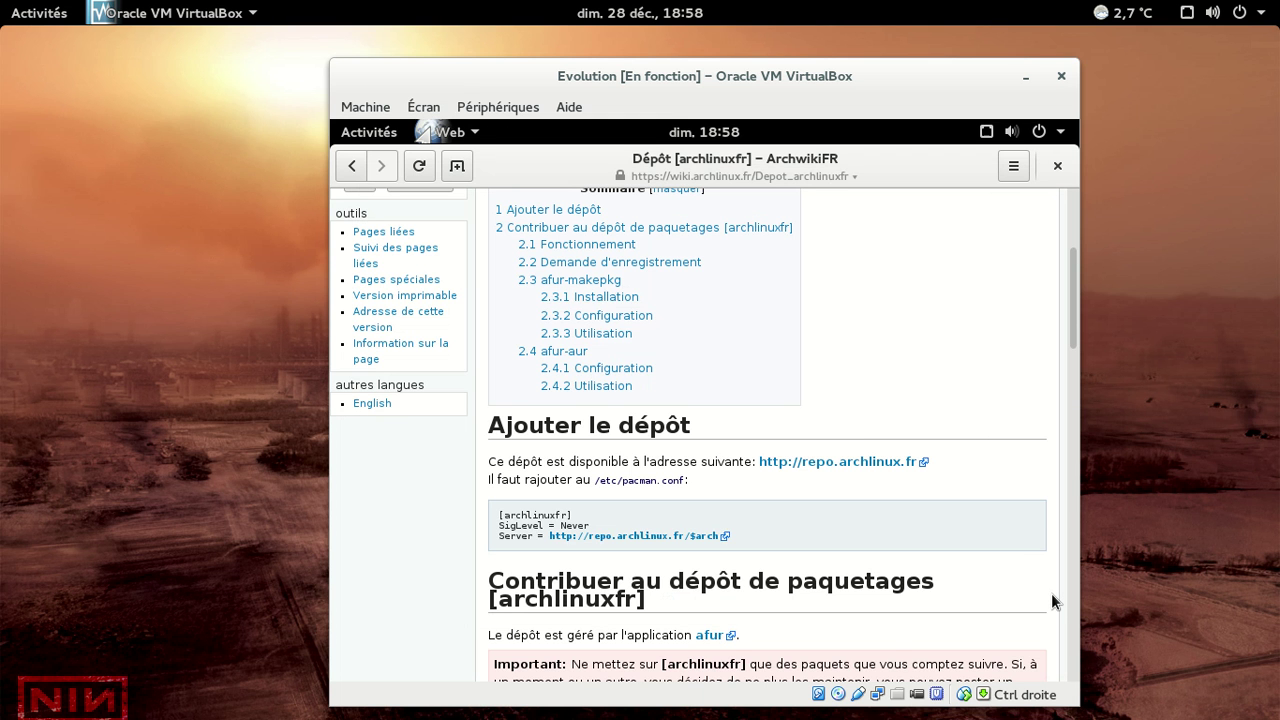
{"action": "key", "text": "alt+Tab"}
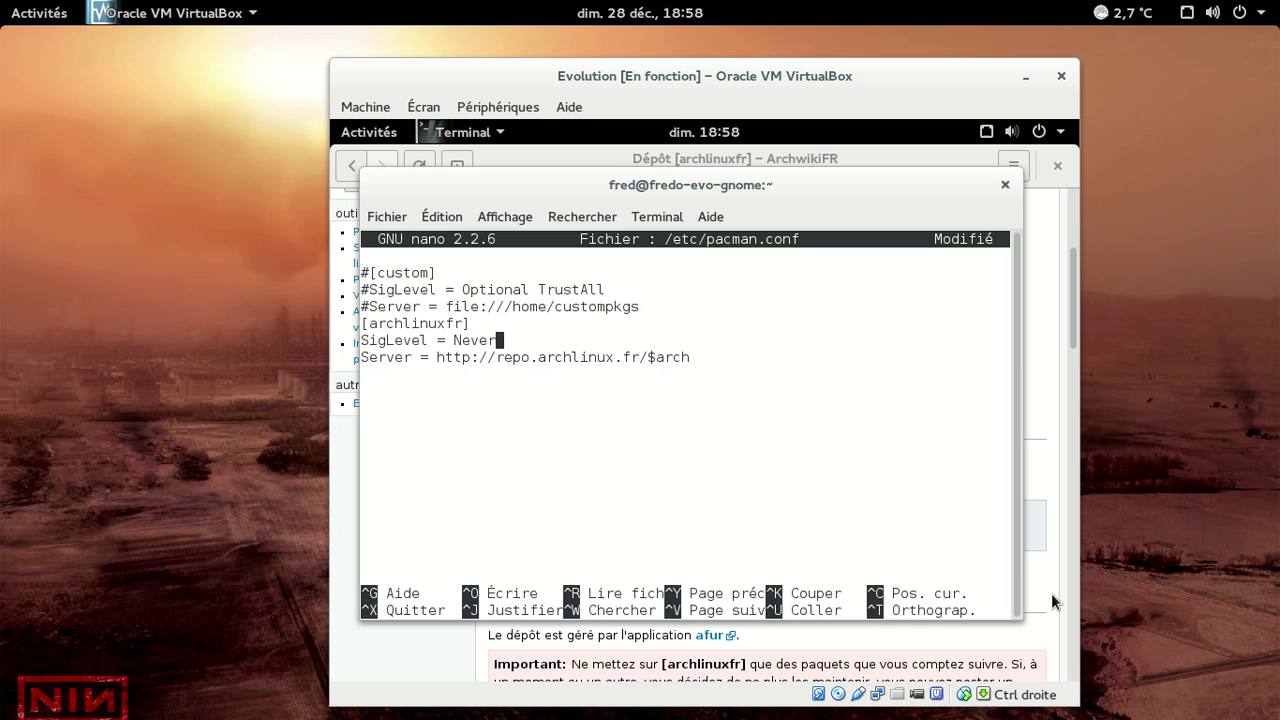
{"action": "left_click", "coordinate": [1052, 601]}
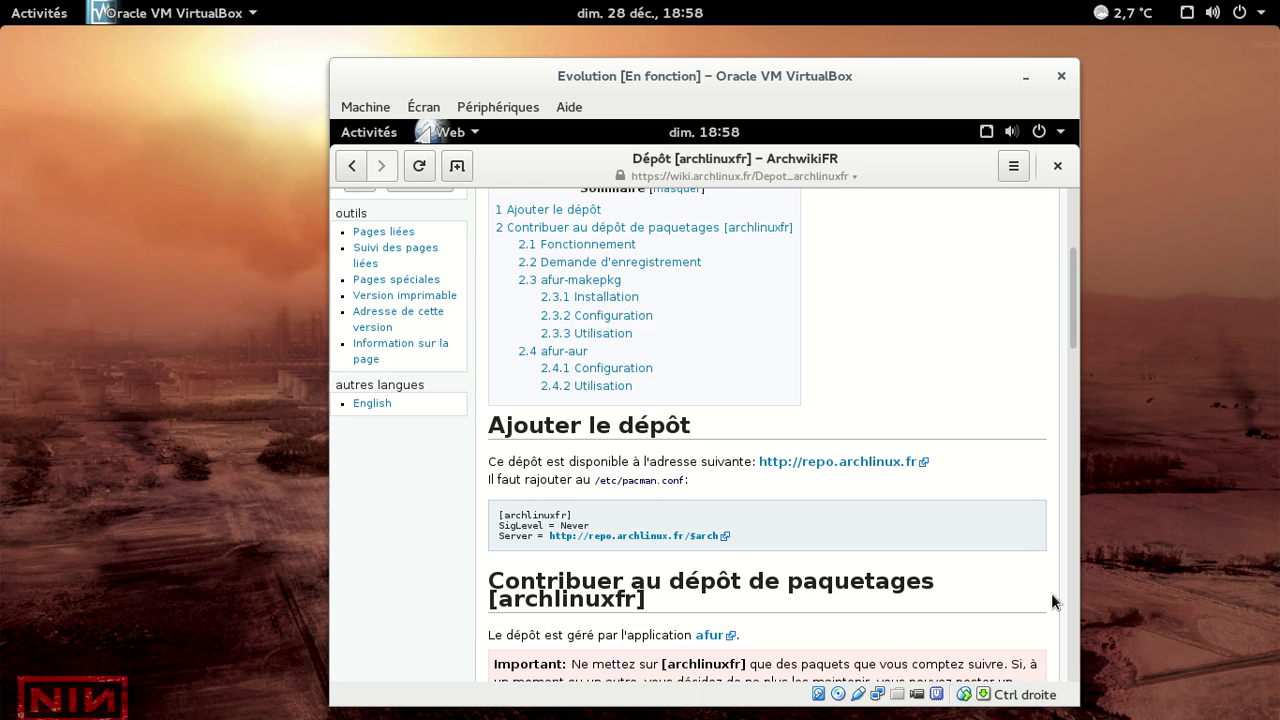
{"action": "key", "text": "alt+Tab"}
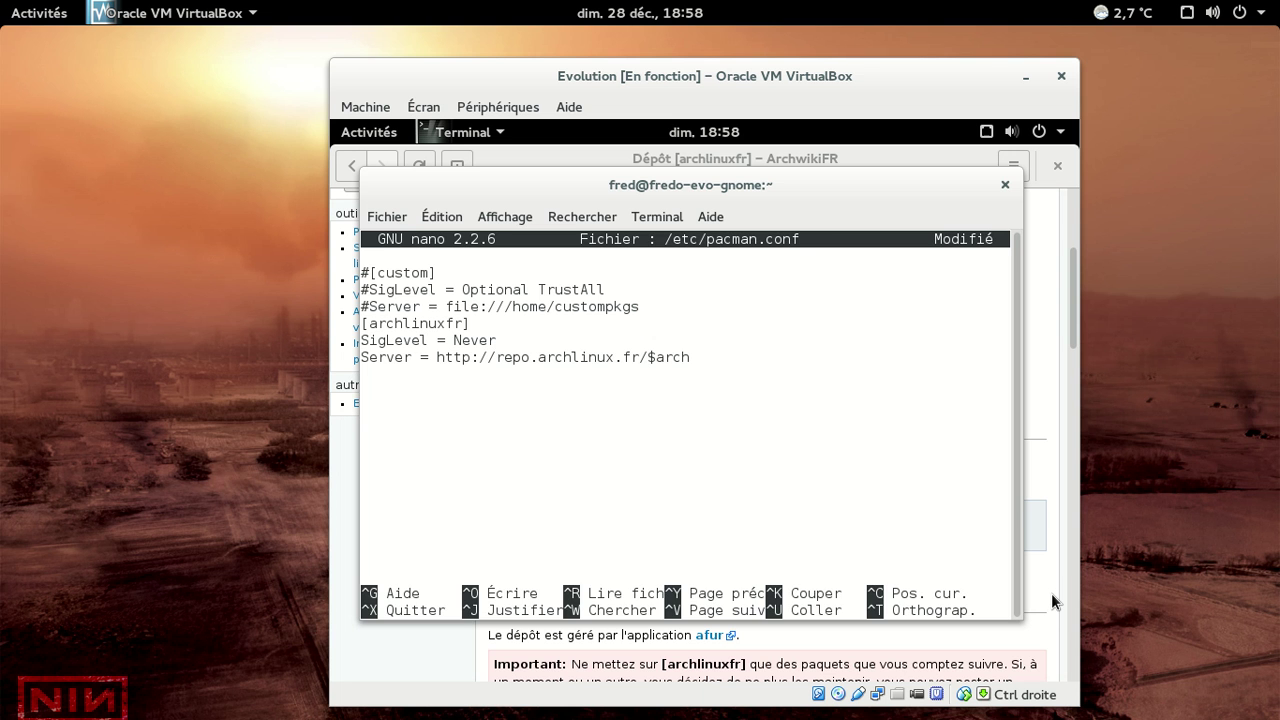
{"action": "key", "text": "ctrl+x"}
{"action": "key", "text": "o"}
{"action": "key", "text": "Return"}
{"action": "type", "text": "sudo pacman -Syy"}
{"action": "key", "text": "Return"}
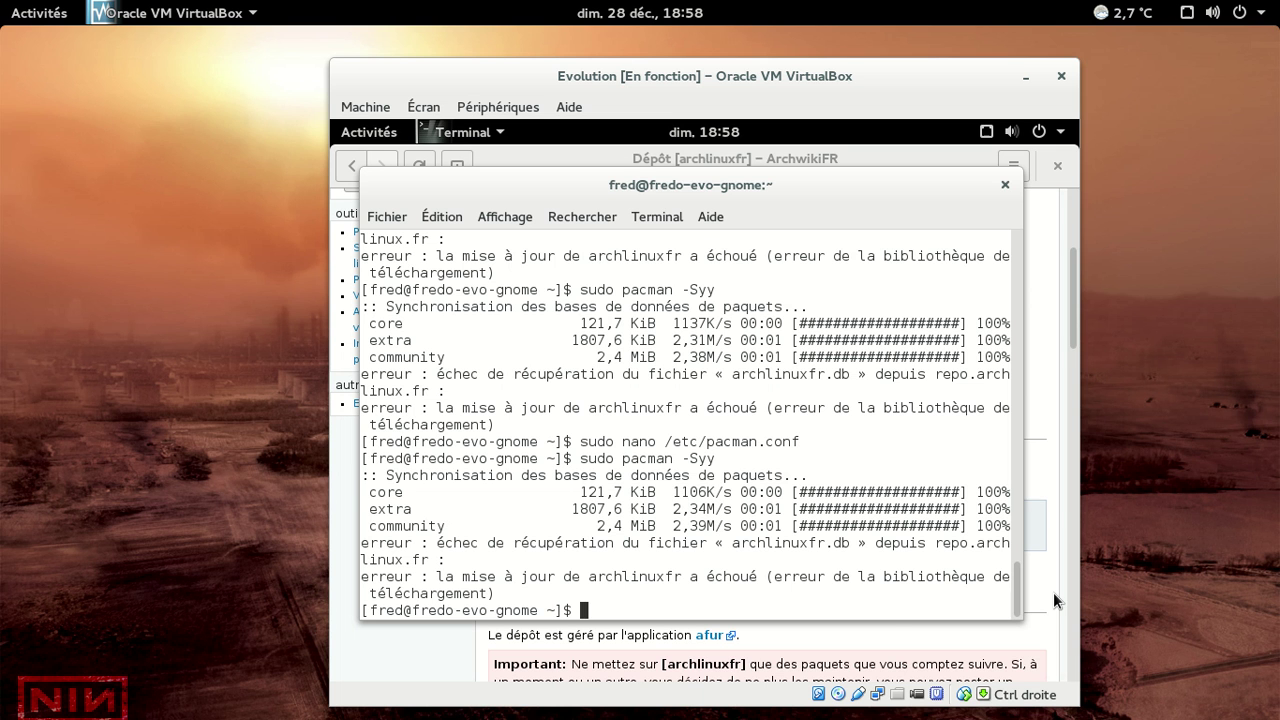
{"action": "left_click", "coordinate": [1053, 592]}
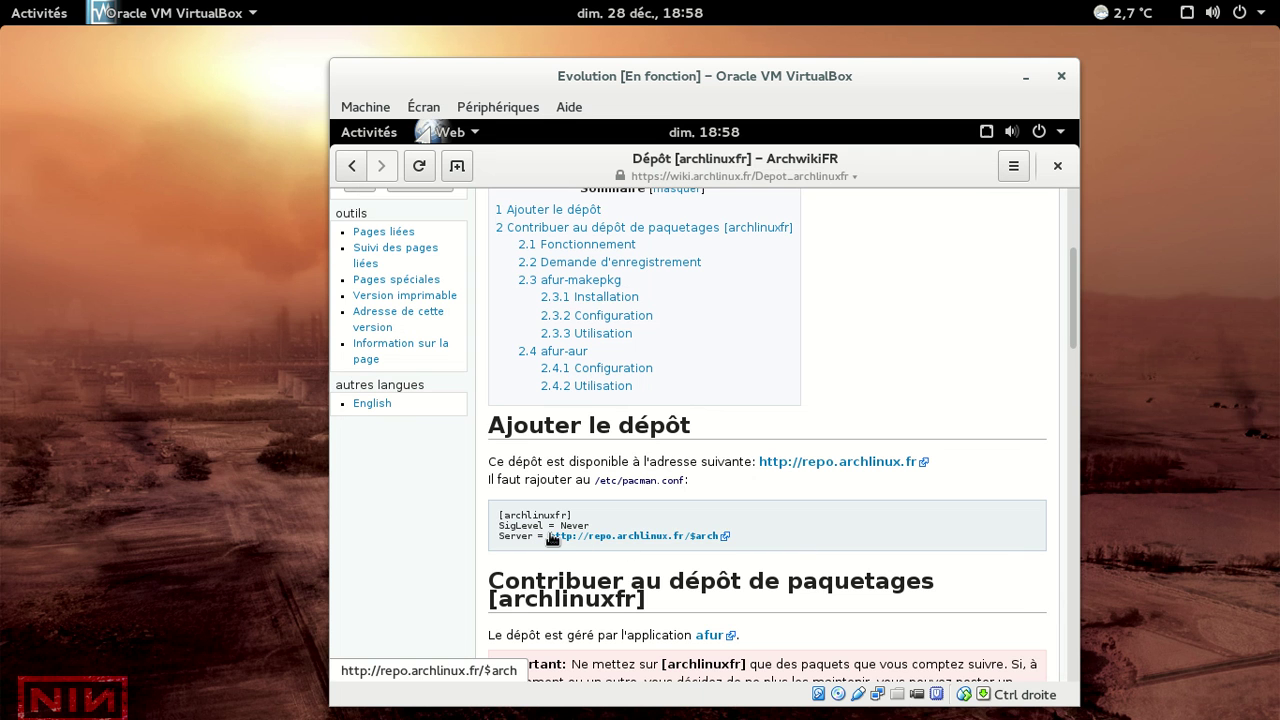
{"action": "left_click_drag", "start_coordinate": [544, 537], "coordinate": [690, 541]}
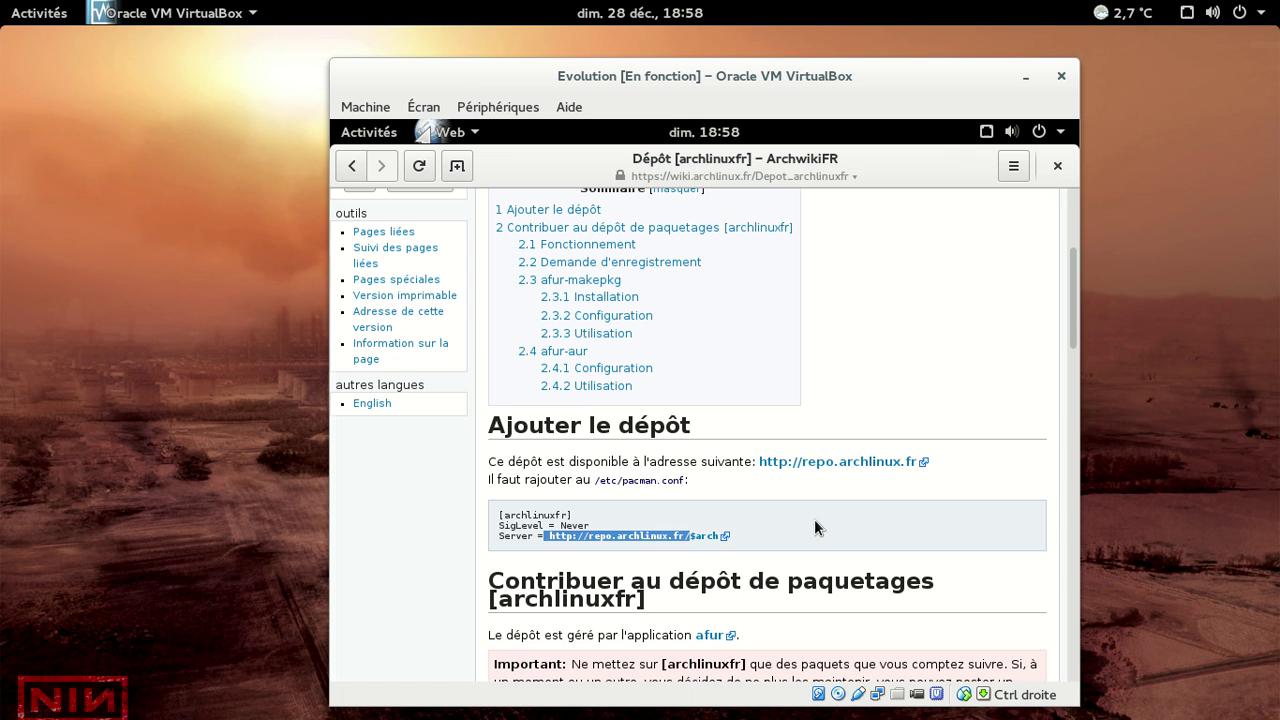
{"action": "key", "text": "ctrl+t"}
{"action": "key", "text": "ctrl+v"}
{"action": "key", "text": "Return"}
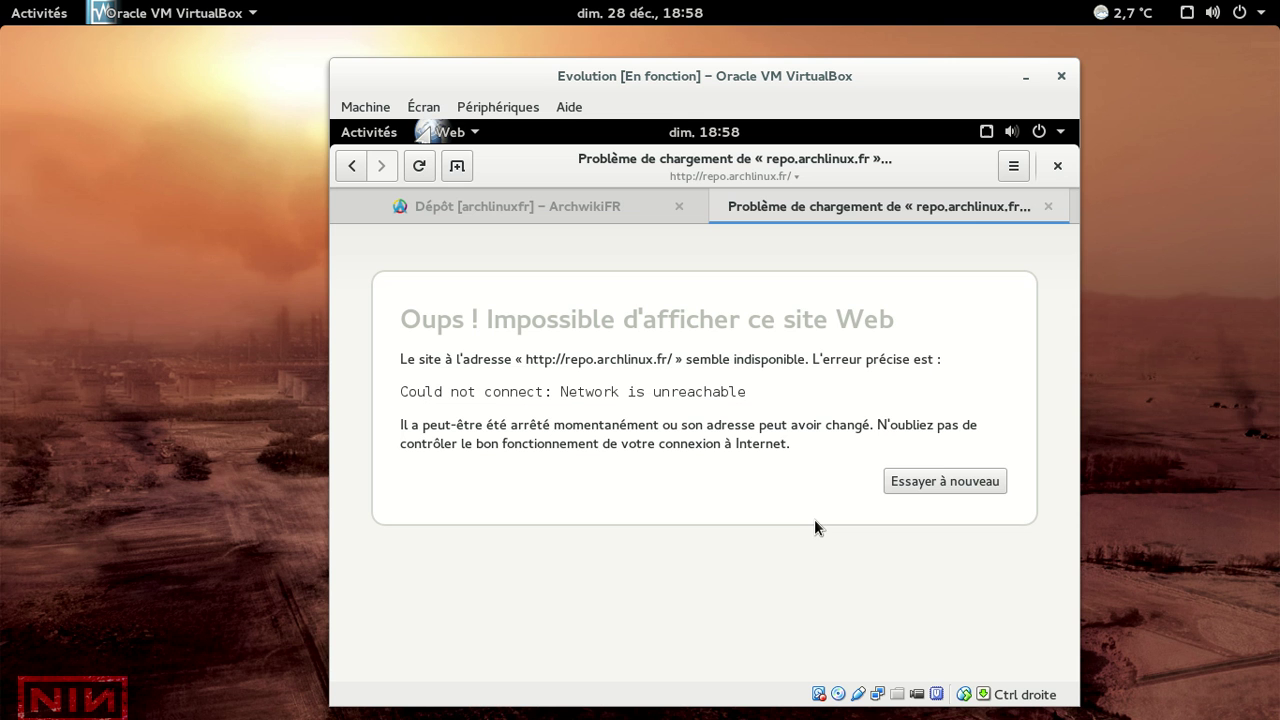
{"action": "left_click", "coordinate": [1047, 207]}
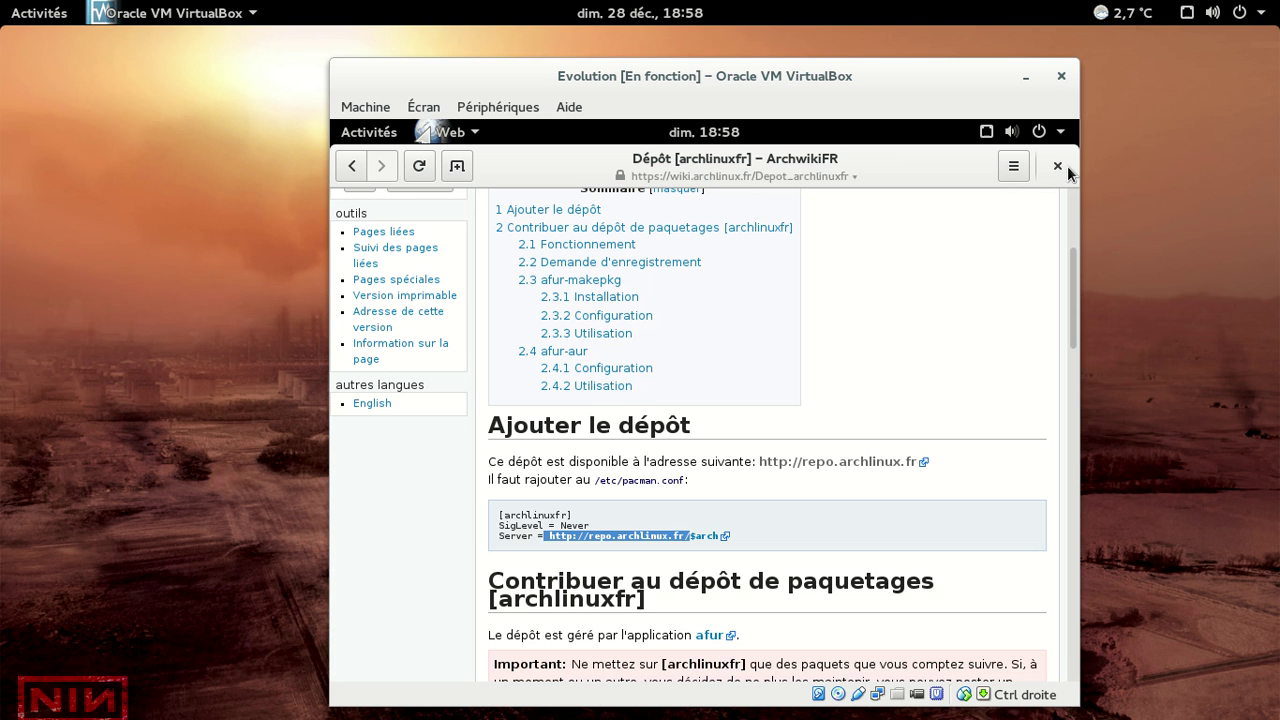
- Close the GNOME Web window and switch off the wired connection (Éteindre)
{"action": "left_click", "coordinate": [1058, 166]}
{"action": "left_click", "coordinate": [1040, 131]}
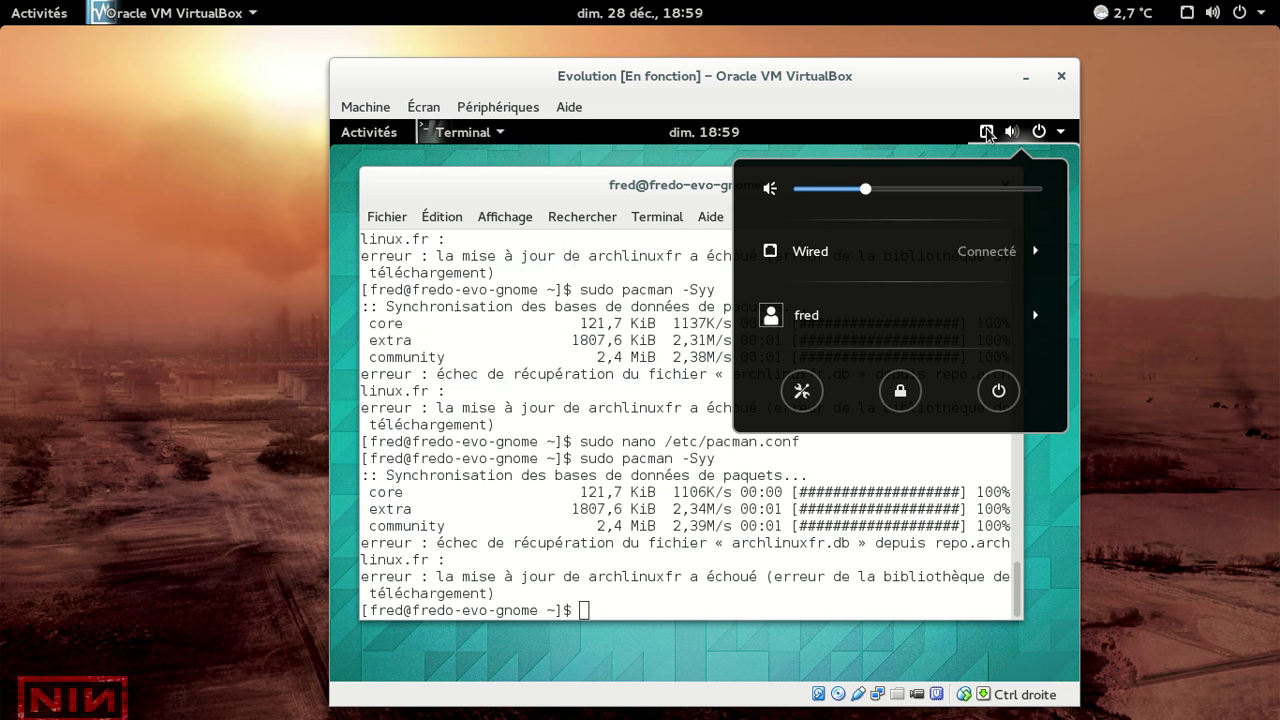
{"action": "left_click", "coordinate": [857, 251]}
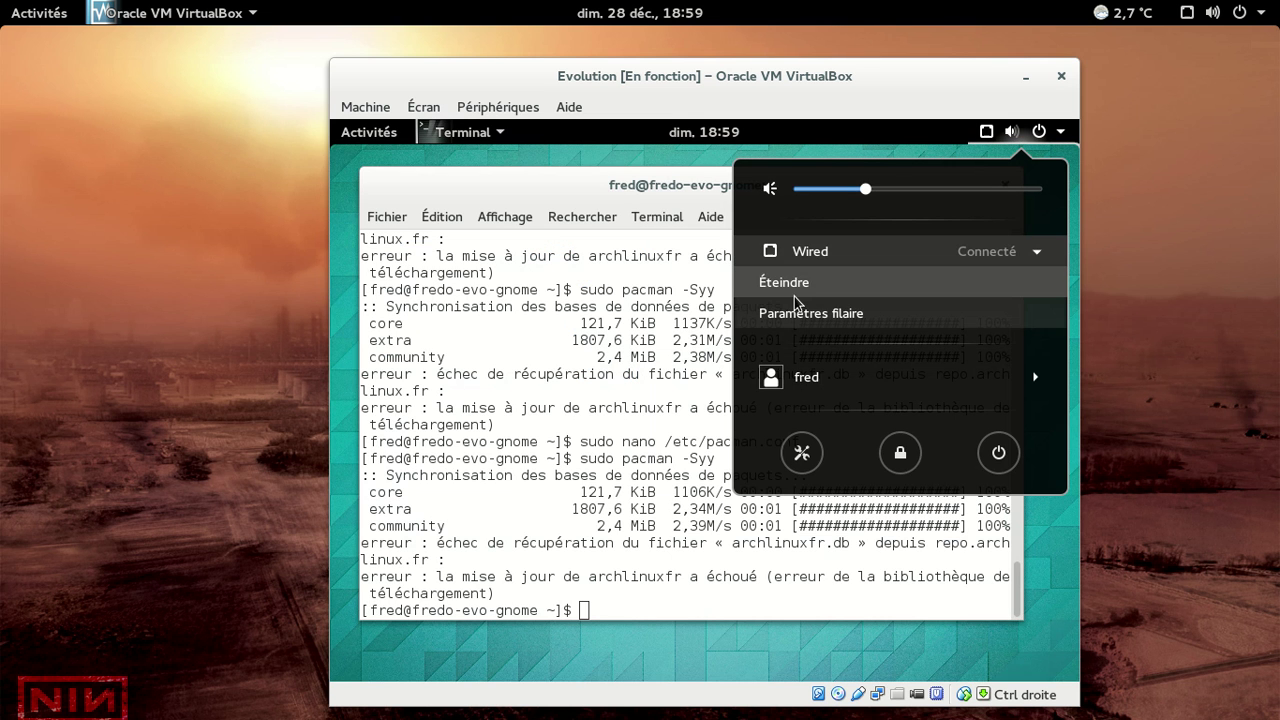
{"action": "left_click", "coordinate": [796, 288]}
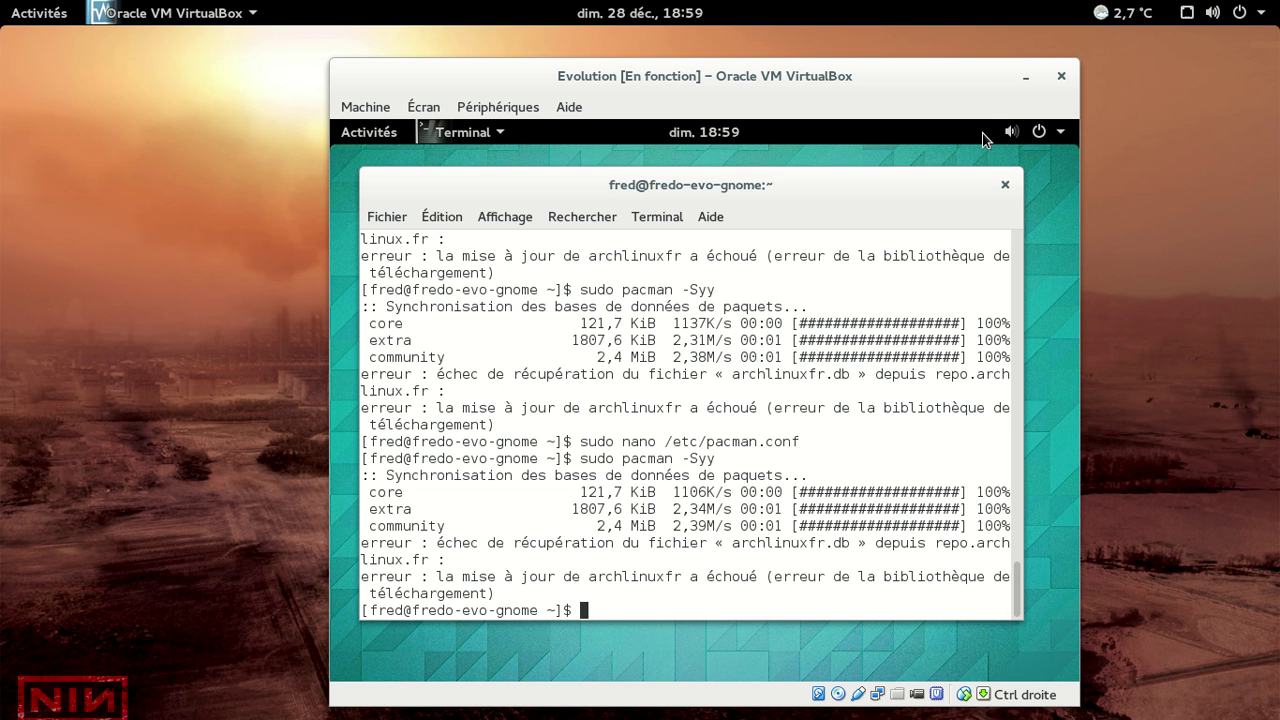
- Reconnect the wired network with Wired > Se connecter
{"action": "left_click", "coordinate": [1048, 135]}
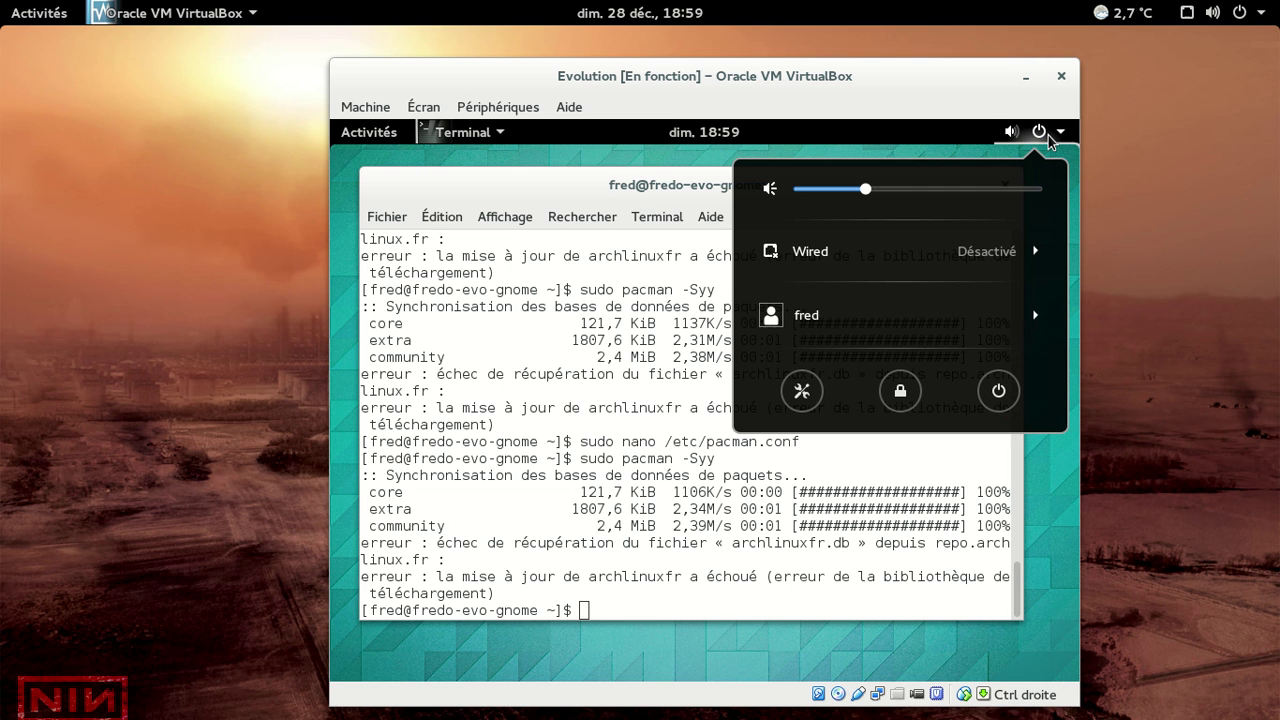
{"action": "left_click", "coordinate": [826, 256]}
{"action": "left_click", "coordinate": [827, 283]}
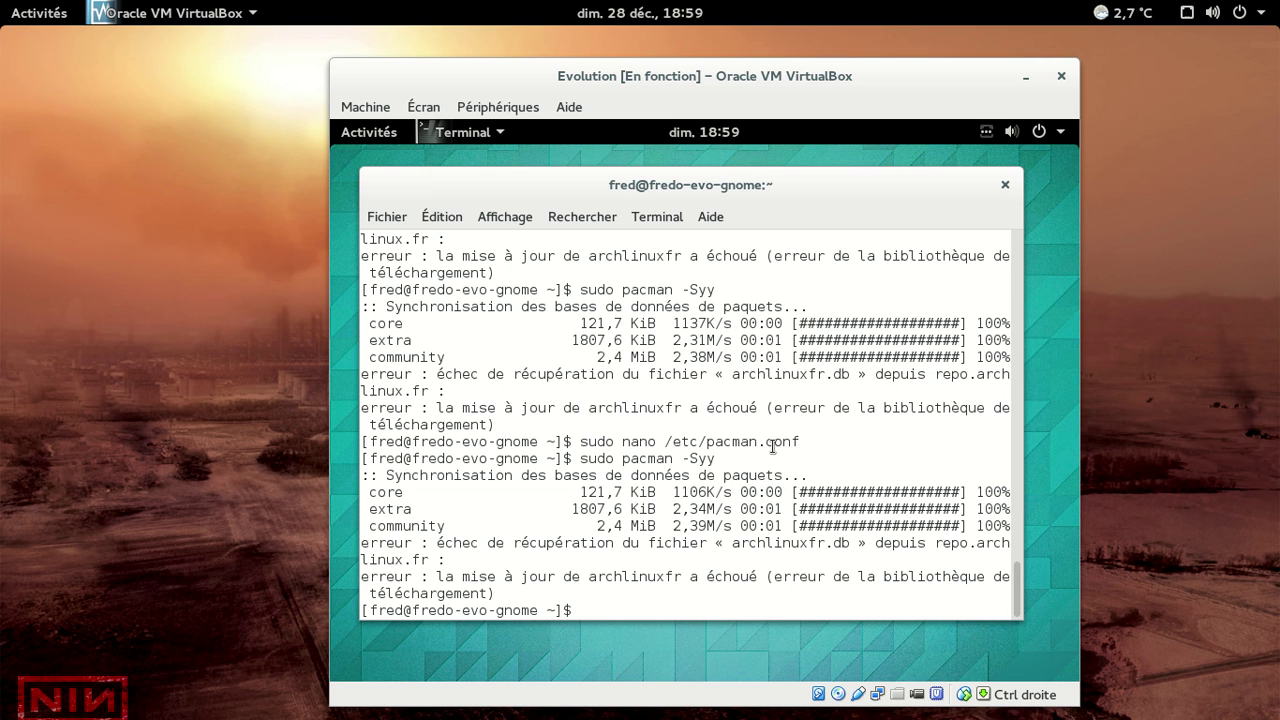
- Rerun sudo pacman -Syy until all four repositories, including archlinuxfr, sync successfully
{"action": "key", "text": "Up"}
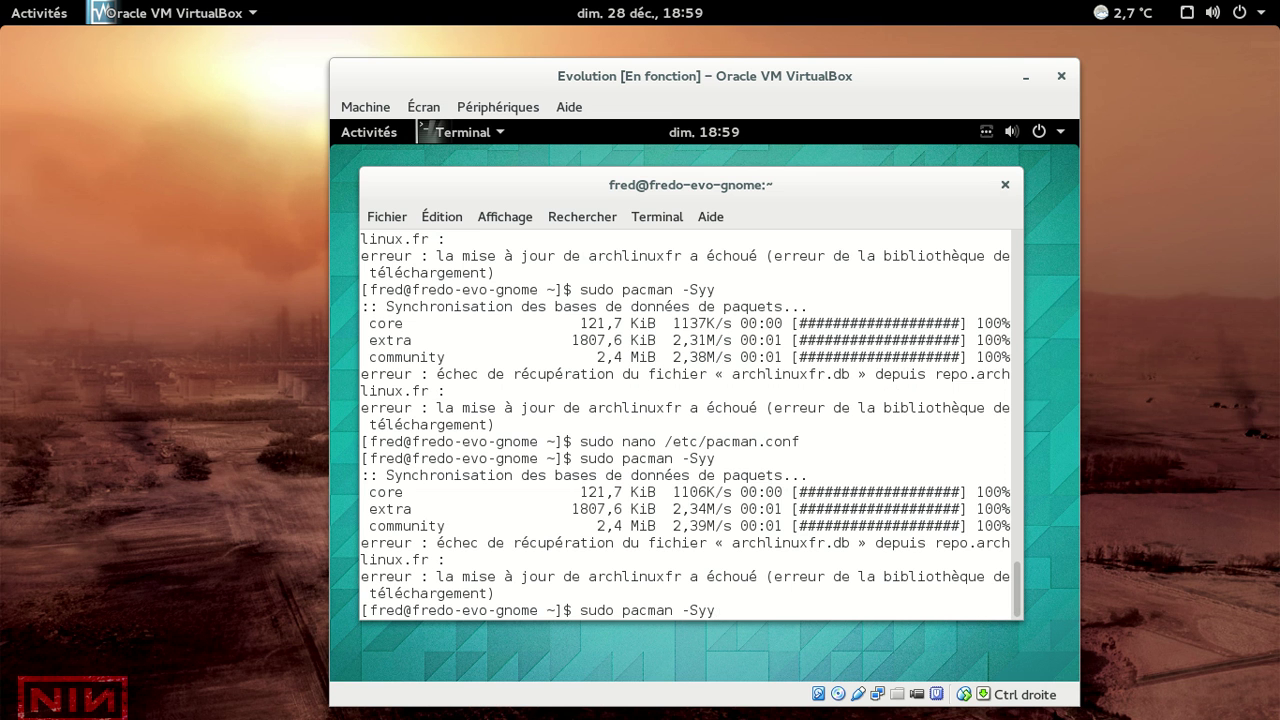
{"action": "key", "text": "Return"}
{"action": "key", "text": "Up"}
{"action": "key", "text": "Return"}
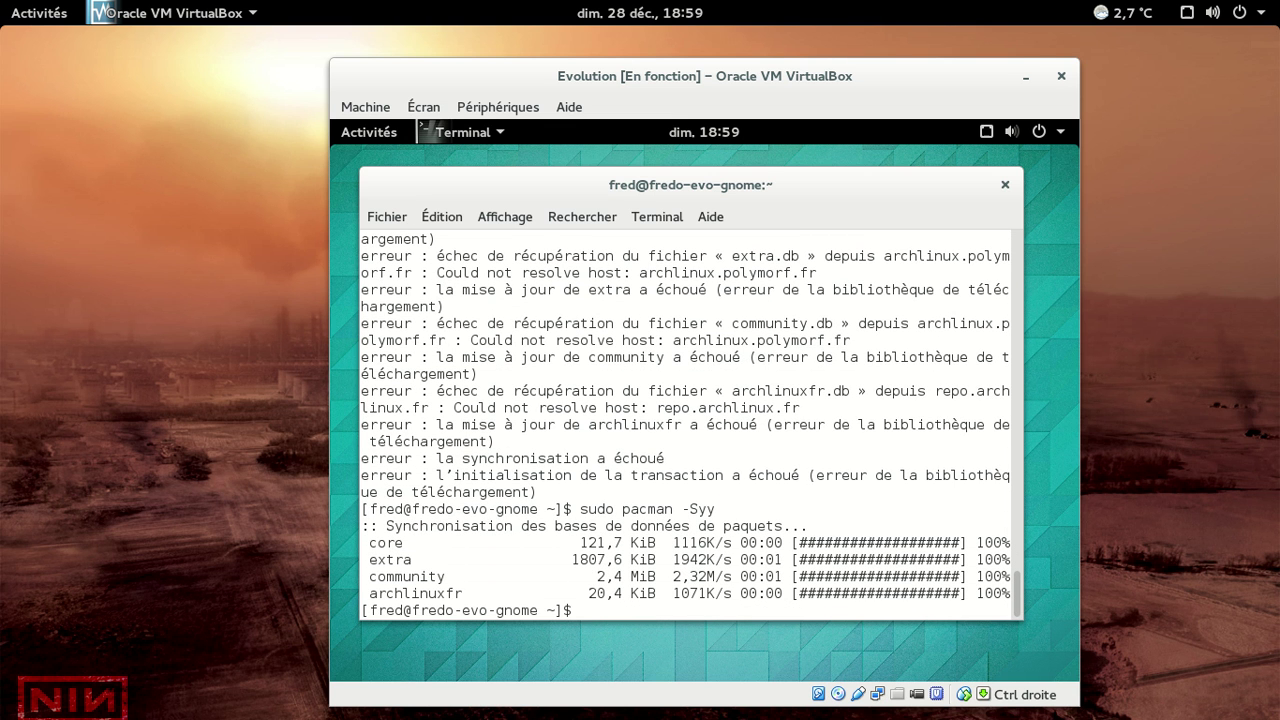
- Install yaourt with sudo pacman -S yaourt and confirm installing its three packages
{"action": "type", "text": "suyd"}
{"action": "key", "text": "BackSpace"}
{"action": "key", "text": "BackSpace"}
{"action": "type", "text": "do pacman -Syy"}
{"action": "key", "text": "BackSpace"}
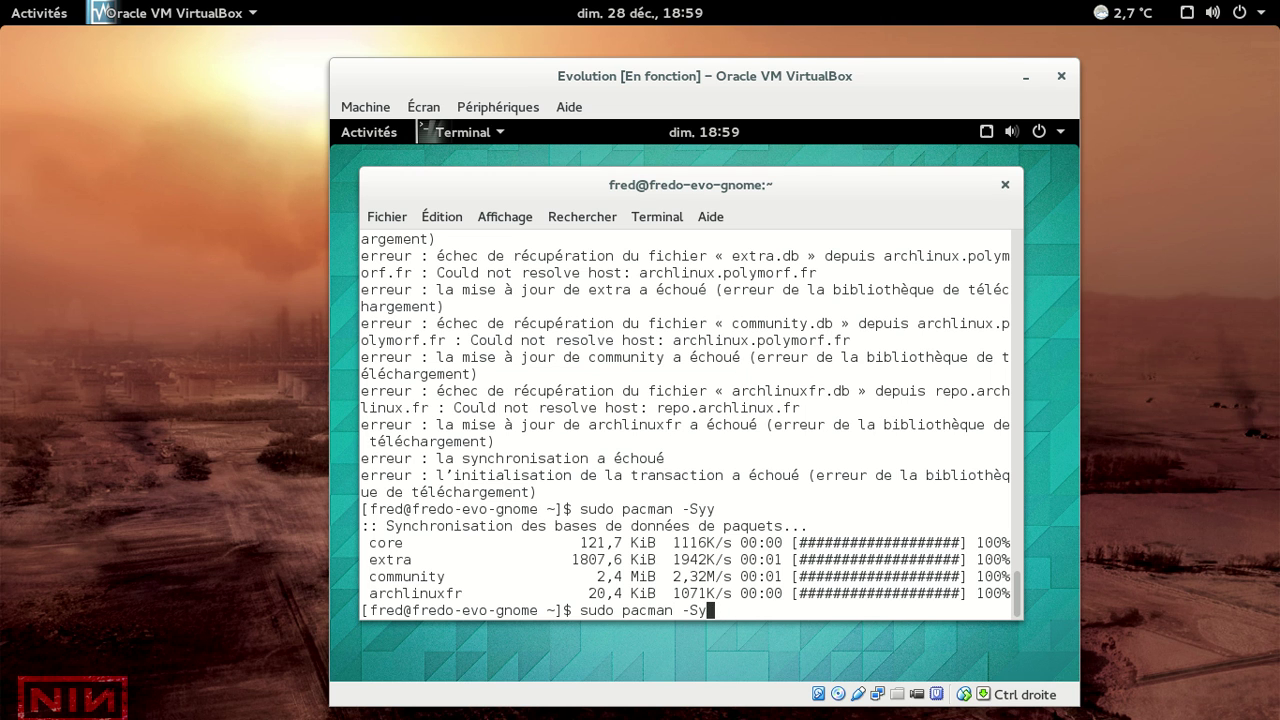
{"action": "key", "text": "BackSpace"}
{"action": "type", "text": "yaro"}
{"action": "key", "text": "BackSpace"}
{"action": "key", "text": "BackSpace"}
{"action": "type", "text": "oyu"}
{"action": "key", "text": "BackSpace"}
{"action": "key", "text": "BackSpace"}
{"action": "type", "text": "urt"}
{"action": "key", "text": "Return"}
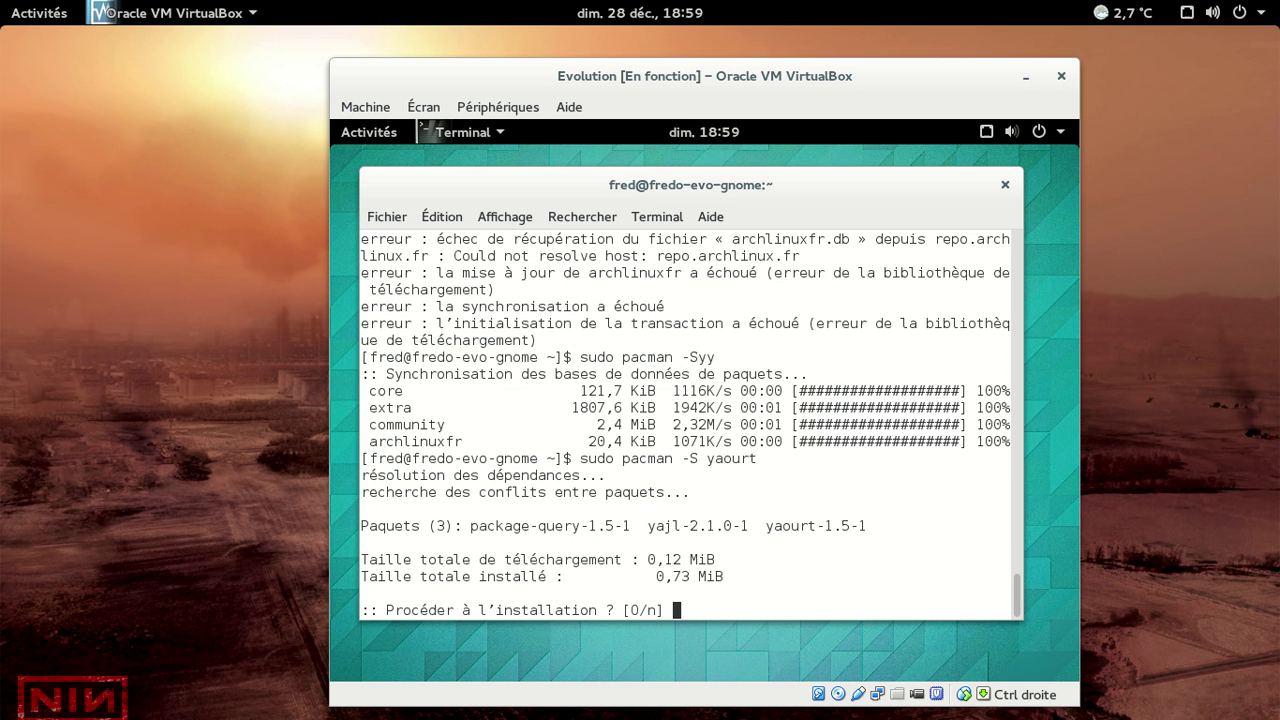
{"action": "key", "text": "Return"}
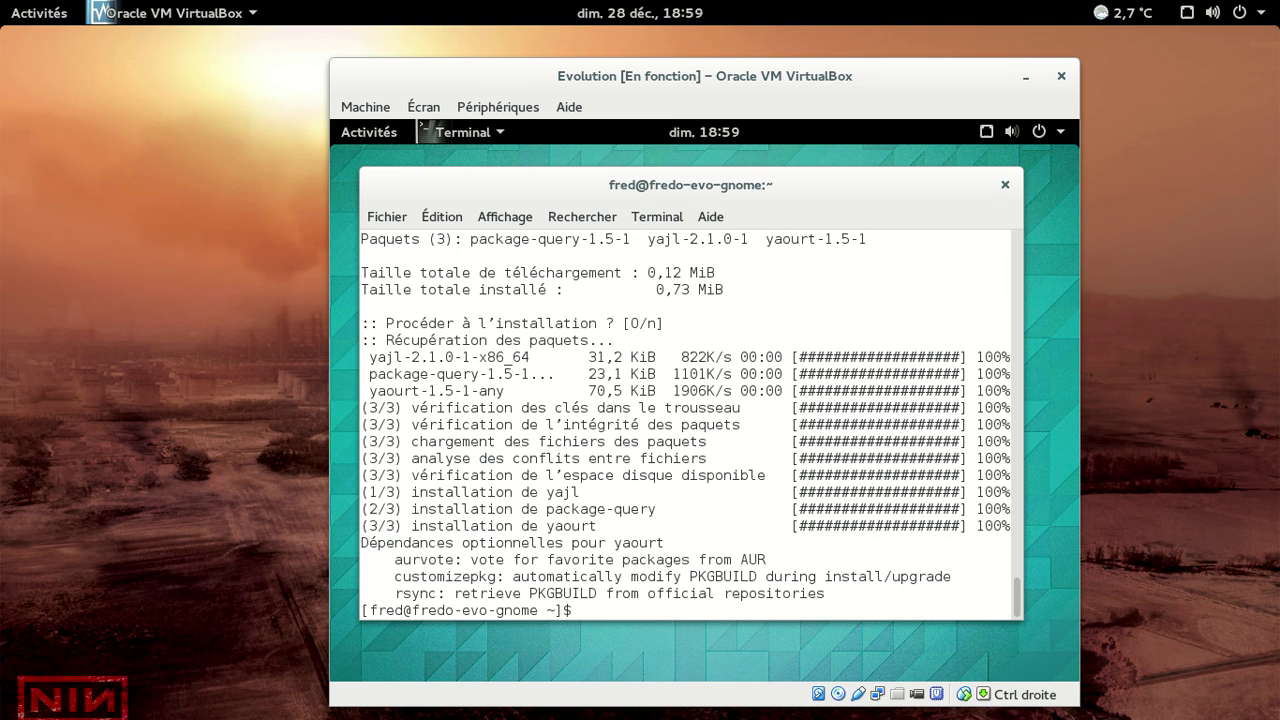
- Clear the prompt and run a first, mistyped systemctl command on org.cups.cupsd
{"action": "type", "text": "sudo pacman -Syy"}
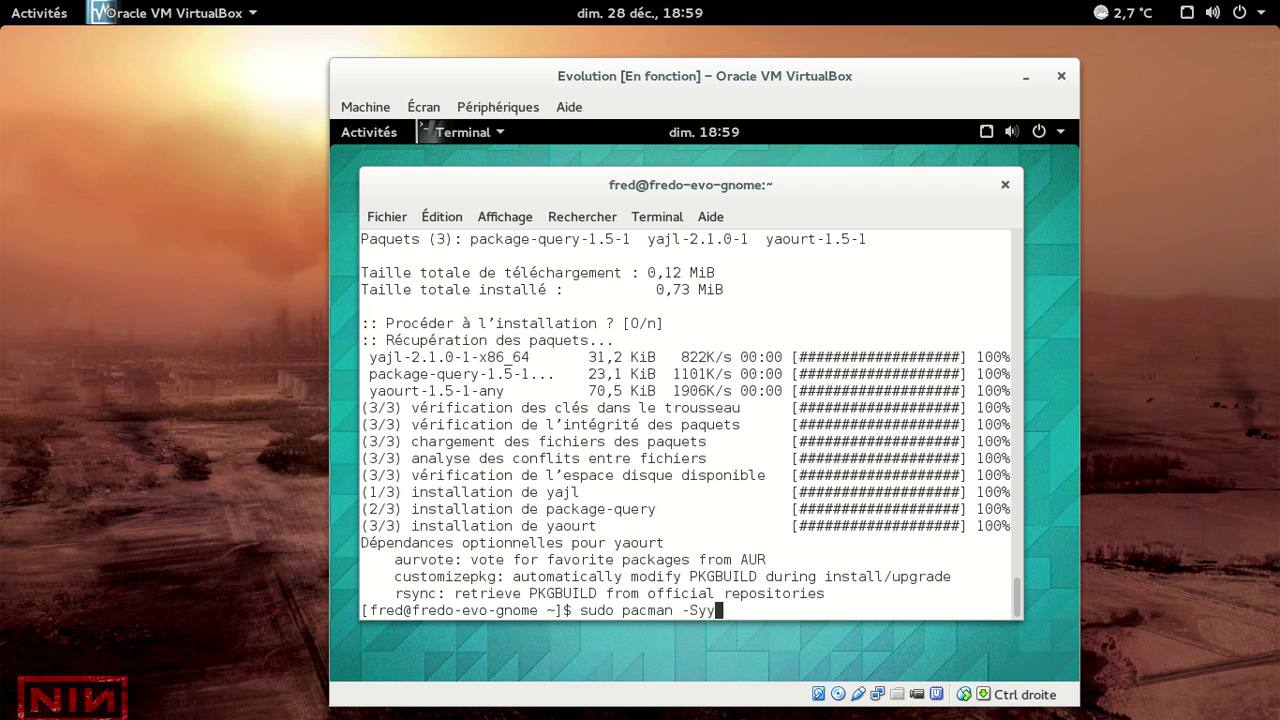
{"action": "key", "text": "Up"}
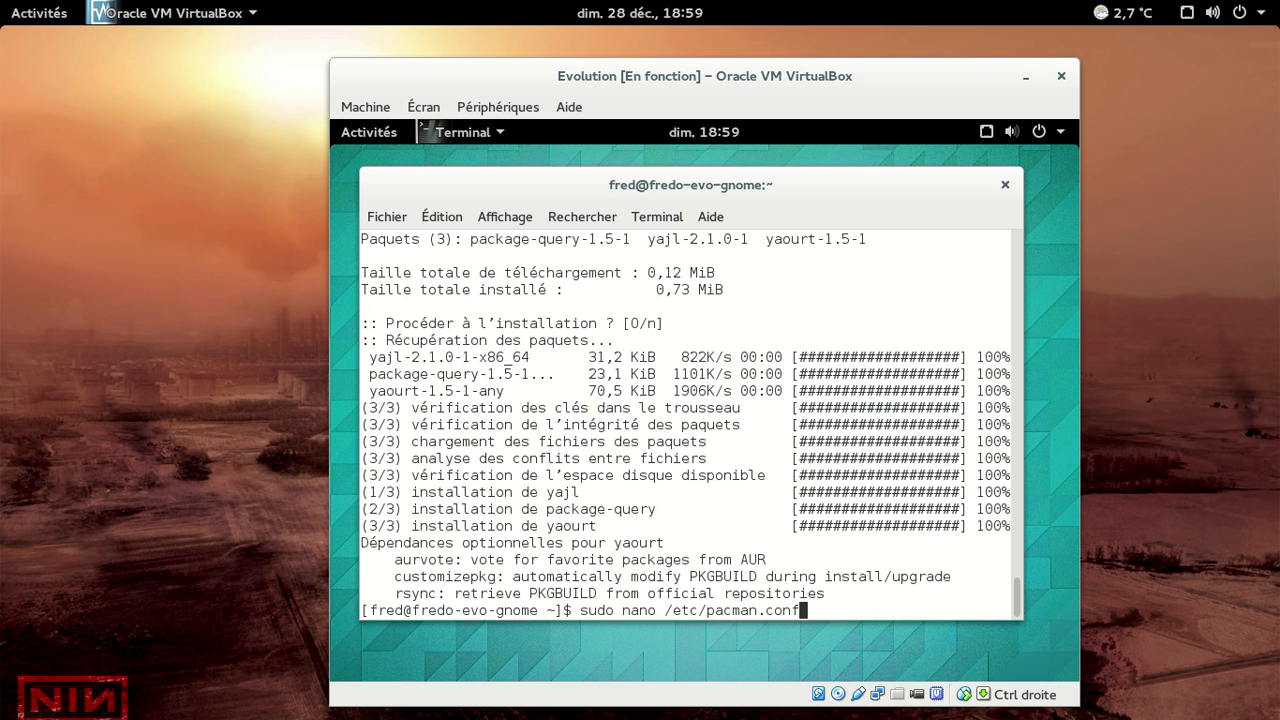
{"action": "key", "text": "Up"}
{"action": "key", "text": "Up"}
{"action": "key", "text": "Down"}
{"action": "key", "text": "Down"}
{"action": "key", "text": "Down"}
{"action": "key", "text": "Up"}
{"action": "key", "text": "Down"}
{"action": "key", "text": "Up"}
{"action": "key", "text": "BackSpace"}
{"action": "key", "text": "BackSpace"}
{"action": "key", "text": "BackSpace"}
{"action": "key", "text": "BackSpace"}
{"action": "key", "text": "BackSpace"}
{"action": "key", "text": "BackSpace"}
{"action": "key", "text": "BackSpace"}
{"action": "key", "text": "BackSpace"}
{"action": "key", "text": "BackSpace"}
{"action": "key", "text": "BackSpace"}
{"action": "key", "text": "BackSpace"}
{"action": "key", "text": "BackSpace"}
{"action": "key", "text": "BackSpace"}
{"action": "key", "text": "BackSpace"}
{"action": "key", "text": "BackSpace"}
{"action": "key", "text": "BackSpace"}
{"action": "key", "text": "BackSpace"}
{"action": "key", "text": "BackSpace"}
{"action": "key", "text": "BackSpace"}
{"action": "key", "text": "BackSpace"}
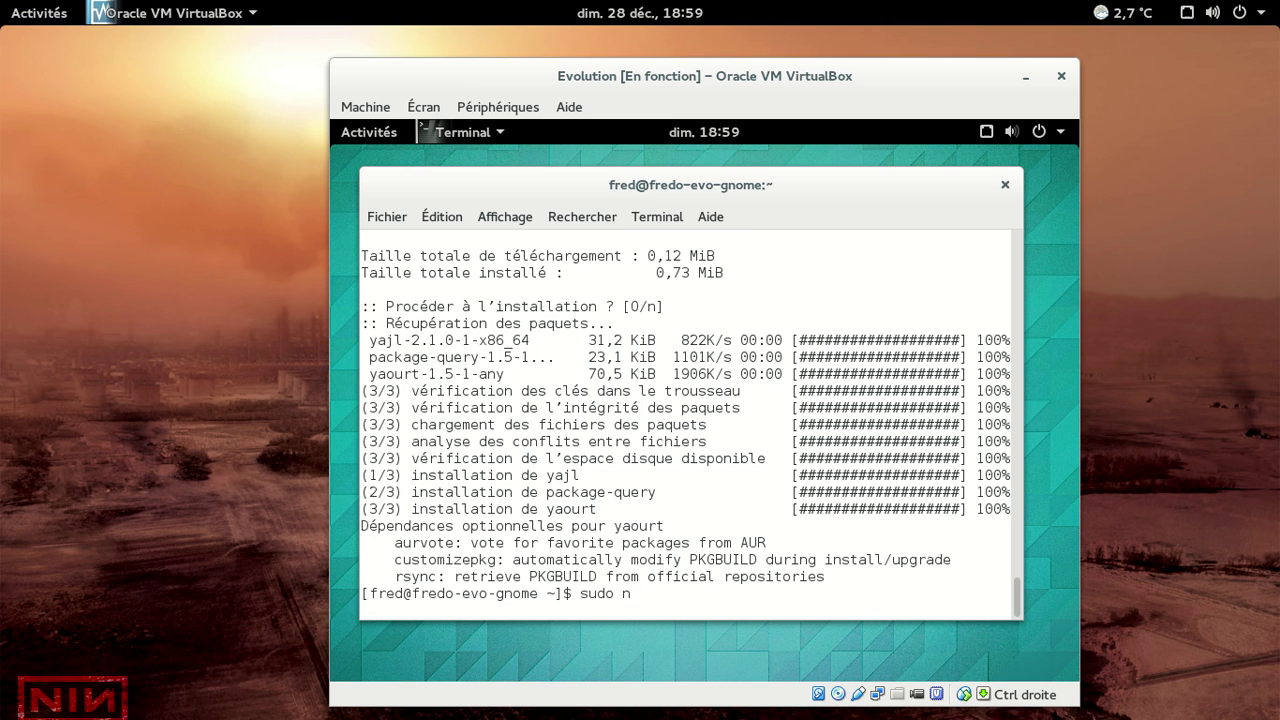
{"action": "key", "text": "BackSpace"}
{"action": "key", "text": "BackSpace"}
{"action": "key", "text": "BackSpace"}
{"action": "key", "text": "BackSpace"}
{"action": "type", "text": "uso"}
{"action": "key", "text": "BackSpace"}
{"action": "key", "text": "BackSpace"}
{"action": "type", "text": "do systemctl cor"}
{"action": "key", "text": "BackSpace"}
{"action": "key", "text": "BackSpace"}
{"action": "key", "text": "BackSpace"}
{"action": "type", "text": "org.cup"}
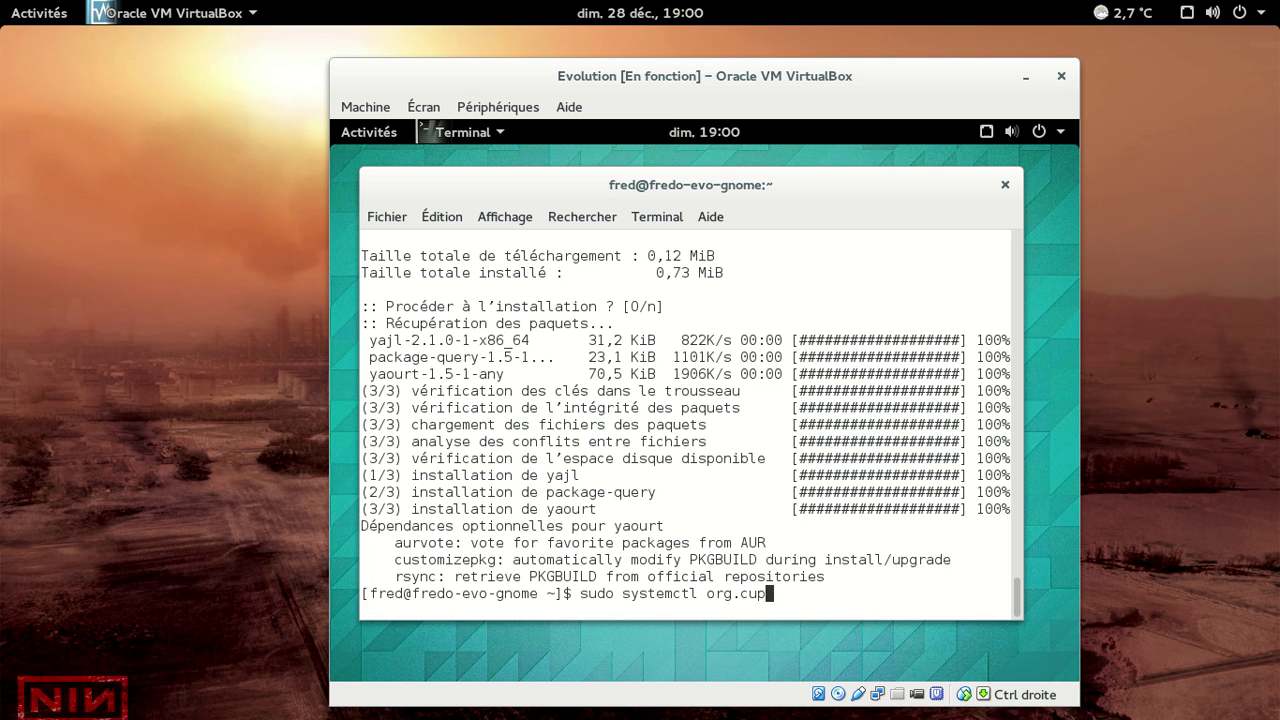
{"action": "type", "text": "s.cupsd"}
{"action": "key", "text": "Return"}
- Correct it to sudo systemctl enable org.cups.cupsd to enable the CUPS service
{"action": "key", "text": "Up"}
{"action": "key", "text": "BackSpace"}
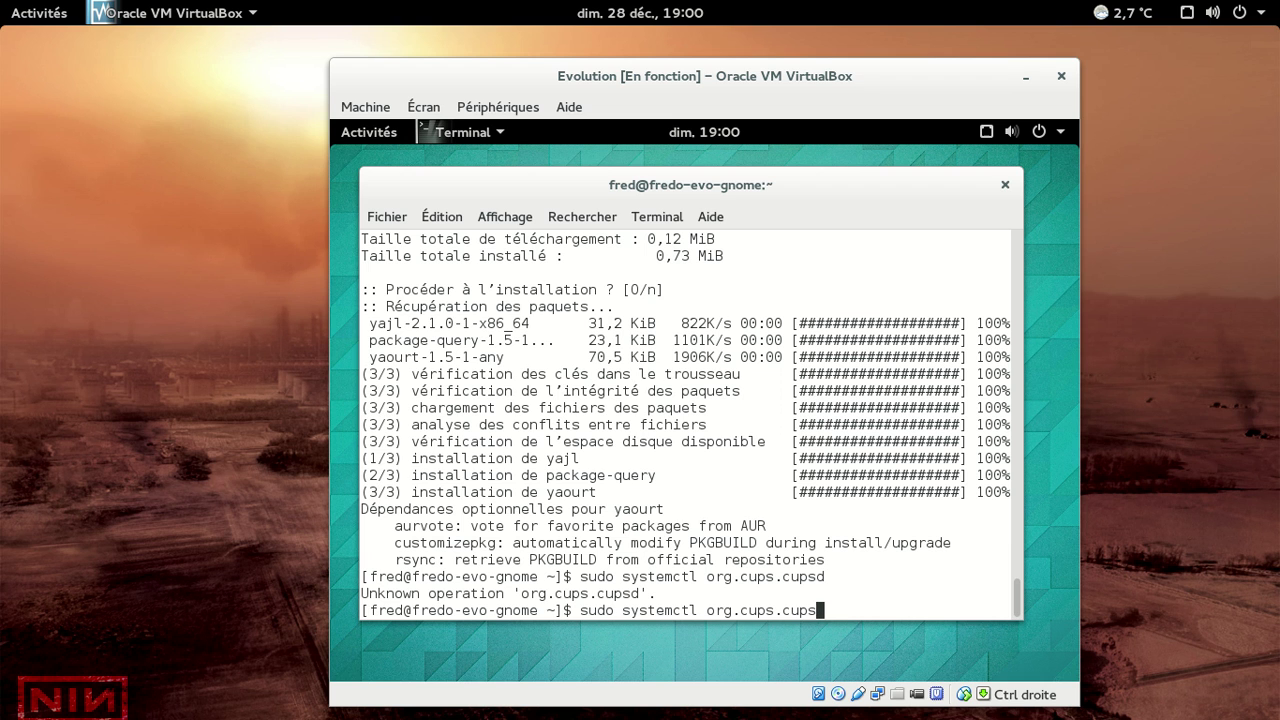
{"action": "type", "text": "d"}
{"action": "key", "text": "Left"}
{"action": "key", "text": "Left"}
{"action": "key", "text": "Left"}
{"action": "key", "text": "Left"}
{"action": "key", "text": "Left"}
{"action": "key", "text": "Left"}
{"action": "key", "text": "Left"}
{"action": "key", "text": "Left"}
{"action": "key", "text": "Left"}
{"action": "key", "text": "Left"}
{"action": "key", "text": "Left"}
{"action": "key", "text": "Left"}
{"action": "key", "text": "Left"}
{"action": "key", "text": "Left"}
{"action": "type", "text": "enable"}
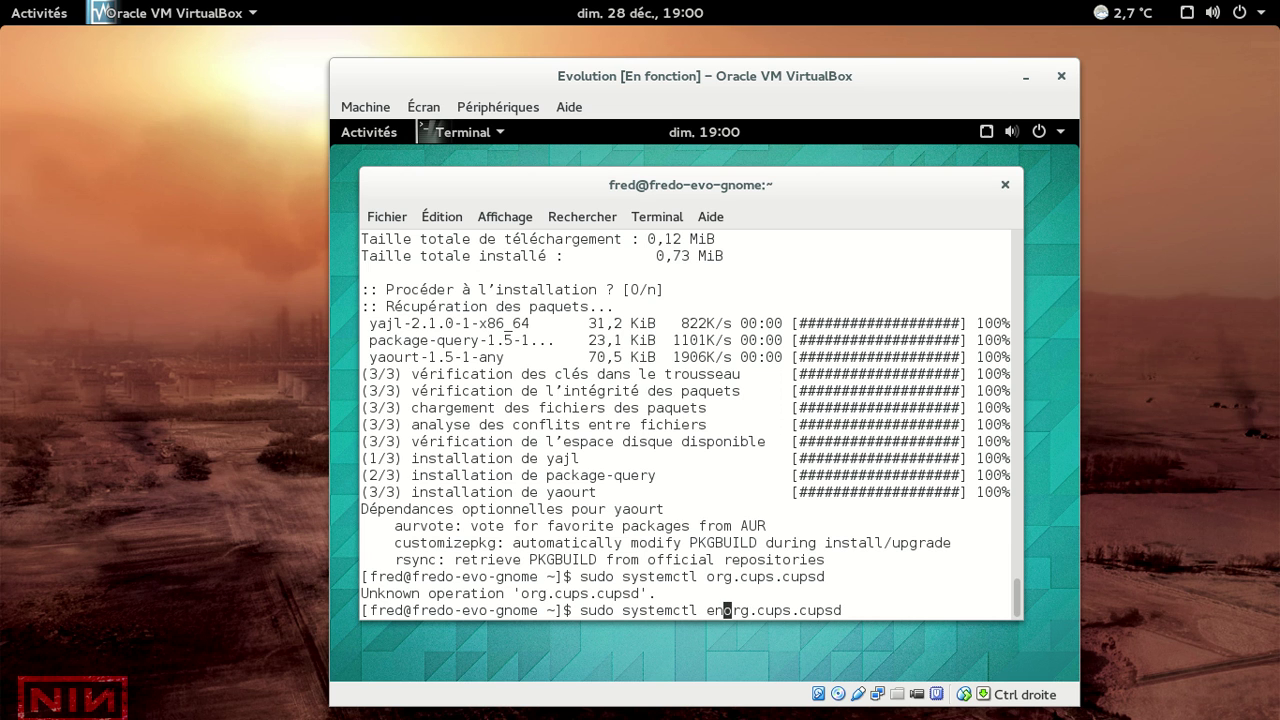
{"action": "key", "text": "Return"}
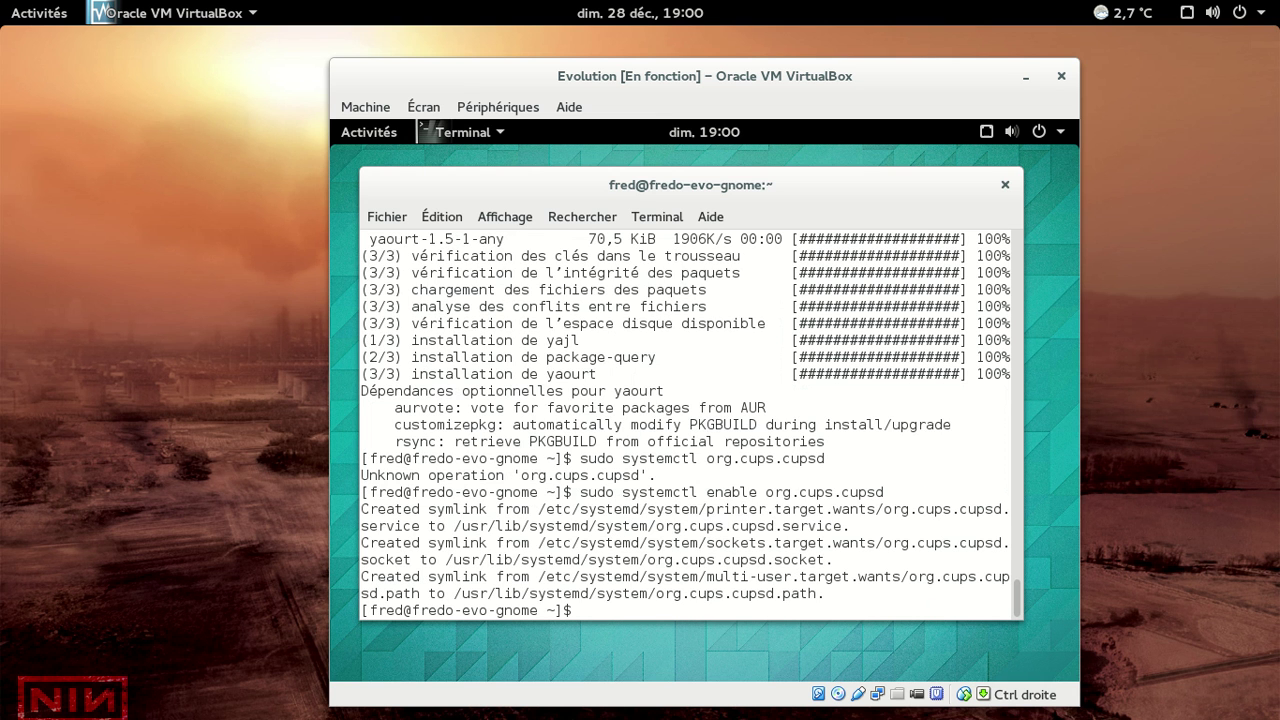
- Enable the cronie and syslog-ng services by reusing the enable command
{"action": "key", "text": "Up"}
{"action": "key", "text": "BackSpace"}
{"action": "key", "text": "BackSpace"}
{"action": "key", "text": "BackSpace"}
{"action": "key", "text": "BackSpace"}
{"action": "key", "text": "BackSpace"}
{"action": "key", "text": "BackSpace"}
{"action": "key", "text": "BackSpace"}
{"action": "key", "text": "BackSpace"}
{"action": "key", "text": "BackSpace"}
{"action": "key", "text": "BackSpace"}
{"action": "key", "text": "BackSpace"}
{"action": "key", "text": "BackSpace"}
{"action": "key", "text": "BackSpace"}
{"action": "key", "text": "BackSpace"}
{"action": "key", "text": "BackSpace"}
{"action": "key", "text": "BackSpace"}
{"action": "type", "text": "e croniue"}
{"action": "key", "text": "BackSpace"}
{"action": "key", "text": "BackSpace"}
{"action": "type", "text": "e"}
{"action": "key", "text": "Return"}
{"action": "key", "text": "Up"}
{"action": "key", "text": "BackSpace"}
{"action": "key", "text": "BackSpace"}
{"action": "key", "text": "BackSpace"}
{"action": "key", "text": "BackSpace"}
{"action": "key", "text": "BackSpace"}
{"action": "key", "text": "BackSpace"}
{"action": "type", "text": "suys"}
{"action": "key", "text": "BackSpace"}
{"action": "key", "text": "BackSpace"}
{"action": "key", "text": "BackSpace"}
{"action": "type", "text": "yslog-"}
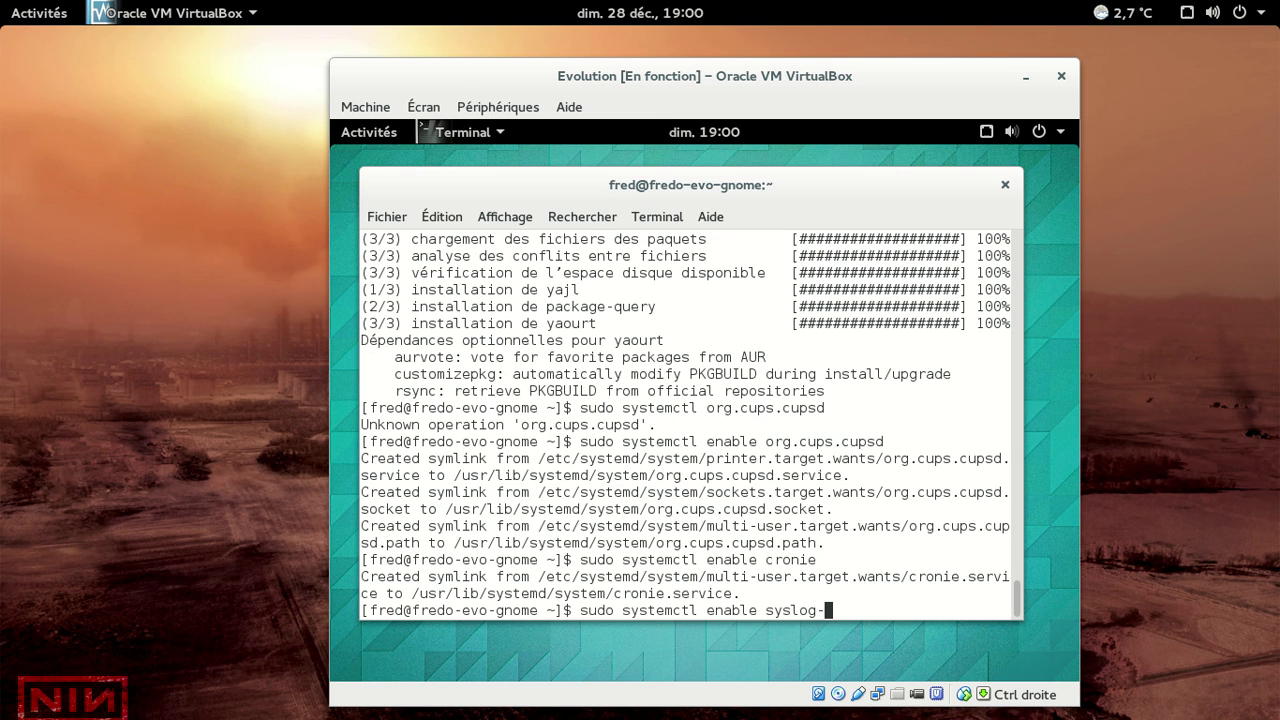
{"action": "type", "text": "ng"}
{"action": "key", "text": "Return"}
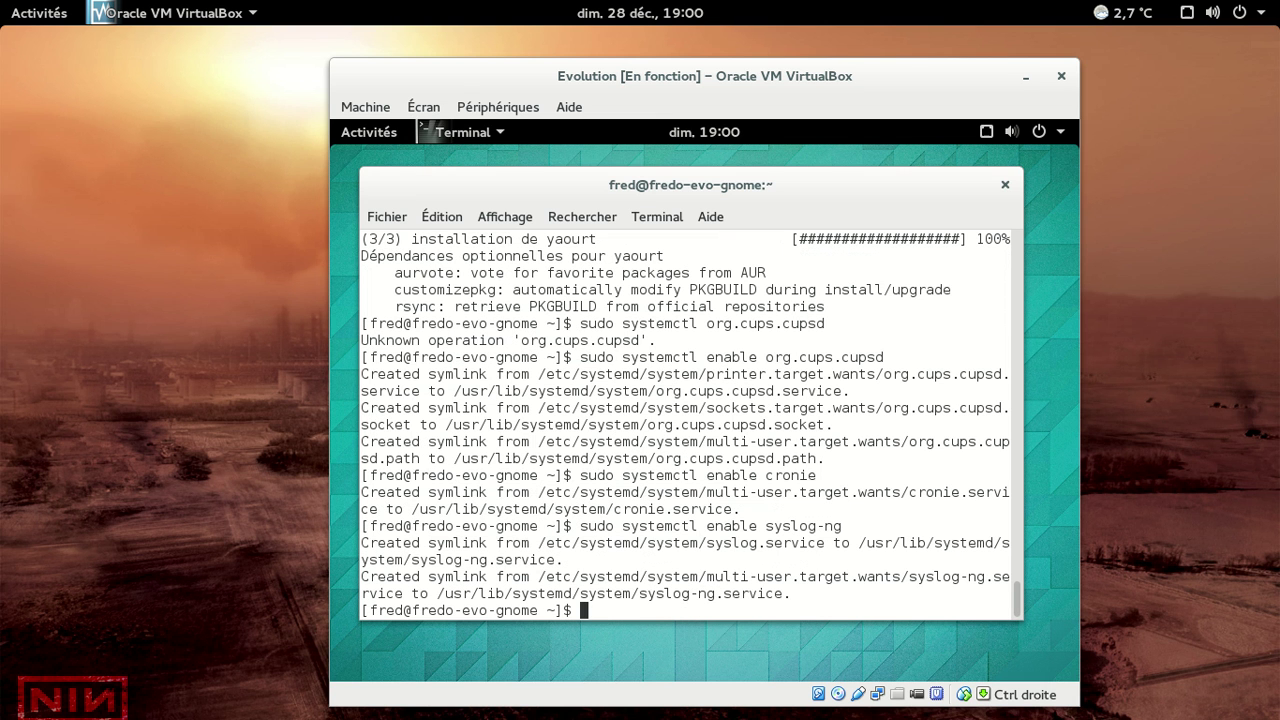
- Enable the ntpd and avahi-daemon services
{"action": "key", "text": "Up"}
{"action": "key", "text": "BackSpace"}
{"action": "key", "text": "BackSpace"}
{"action": "key", "text": "BackSpace"}
{"action": "key", "text": "BackSpace"}
{"action": "key", "text": "BackSpace"}
{"action": "key", "text": "BackSpace"}
{"action": "key", "text": "BackSpace"}
{"action": "key", "text": "BackSpace"}
{"action": "key", "text": "BackSpace"}
{"action": "type", "text": "ntpd"}
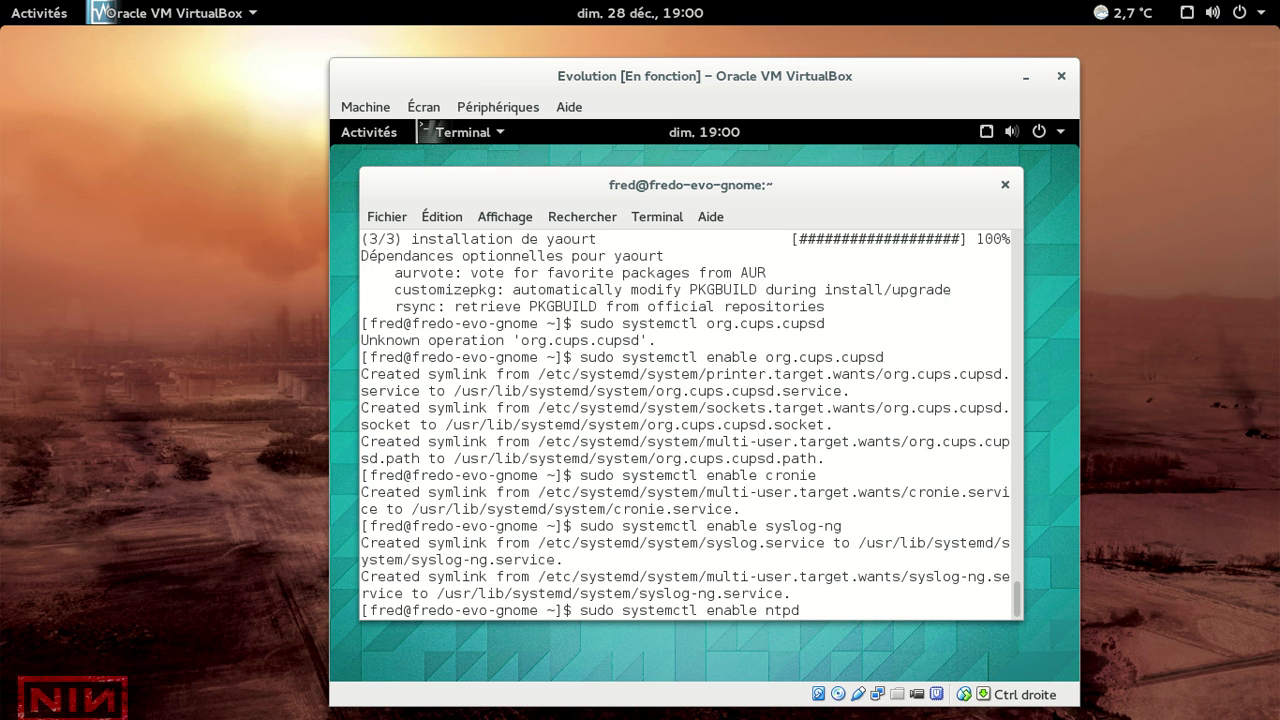
{"action": "key", "text": "Return"}
{"action": "key", "text": "Up"}
{"action": "key", "text": "BackSpace"}
{"action": "key", "text": "BackSpace"}
{"action": "key", "text": "BackSpace"}
{"action": "key", "text": "BackSpace"}
{"action": "type", "text": "avahi-"}
{"action": "key", "text": "BackSpace"}
{"action": "key", "text": "BackSpace"}
{"action": "type", "text": "i-a"}
{"action": "key", "text": "BackSpace"}
{"action": "key", "text": "BackSpace"}
{"action": "type", "text": "daemon"}
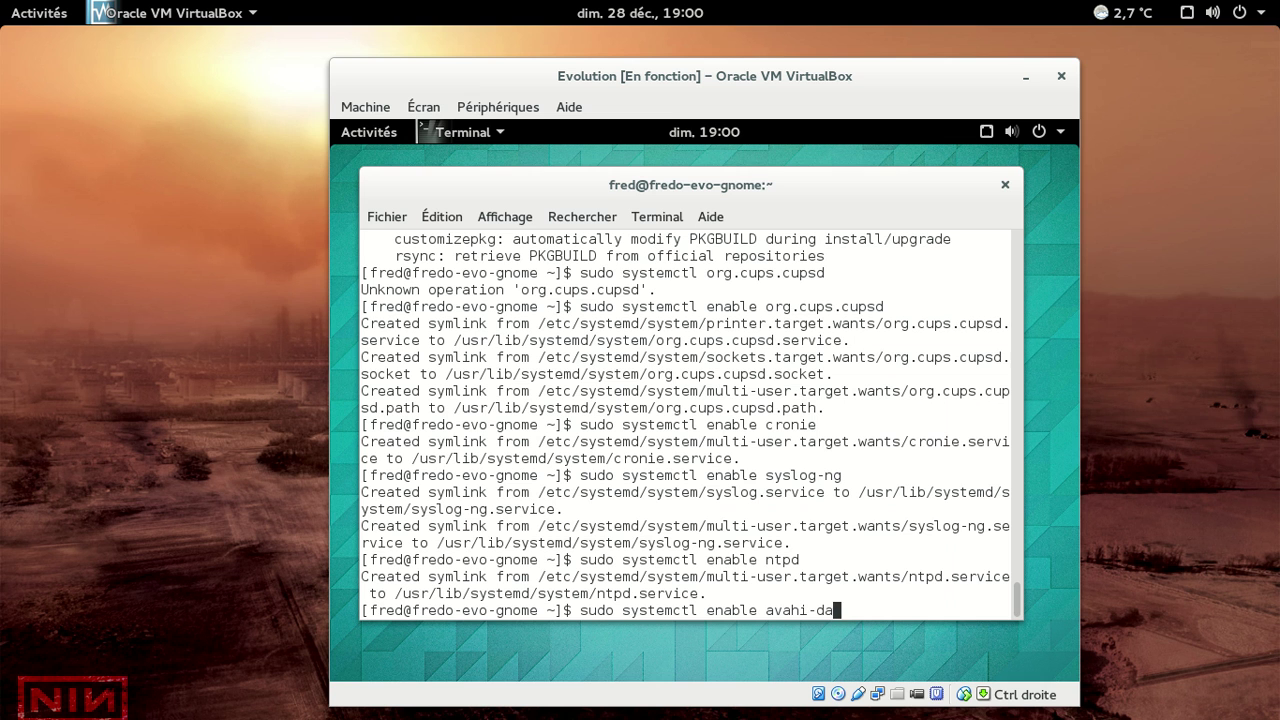
{"action": "key", "text": "Return"}
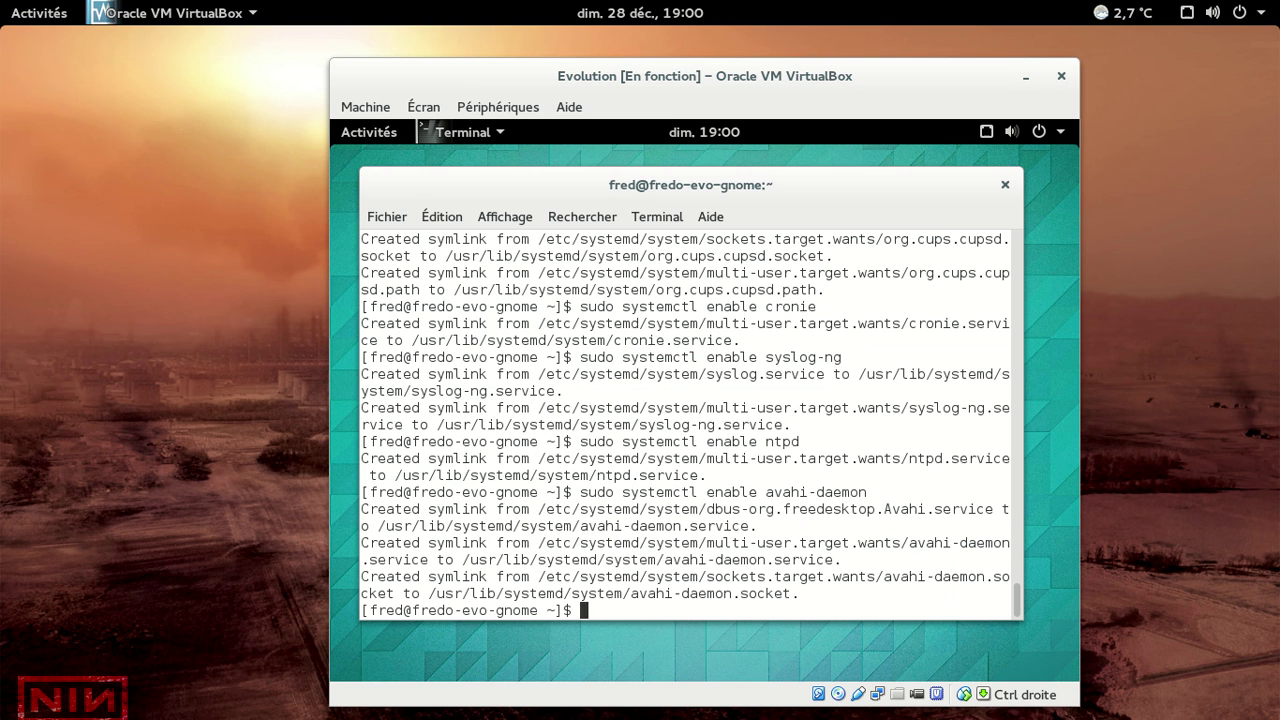
- Enable the avahi-dnsconfd service and prepare a nano command for journald.conf
{"action": "key", "text": "Up"}
{"action": "key", "text": "BackSpace"}
{"action": "key", "text": "BackSpace"}
{"action": "key", "text": "BackSpace"}
{"action": "key", "text": "BackSpace"}
{"action": "key", "text": "BackSpace"}
{"action": "type", "text": "nsconfg"}
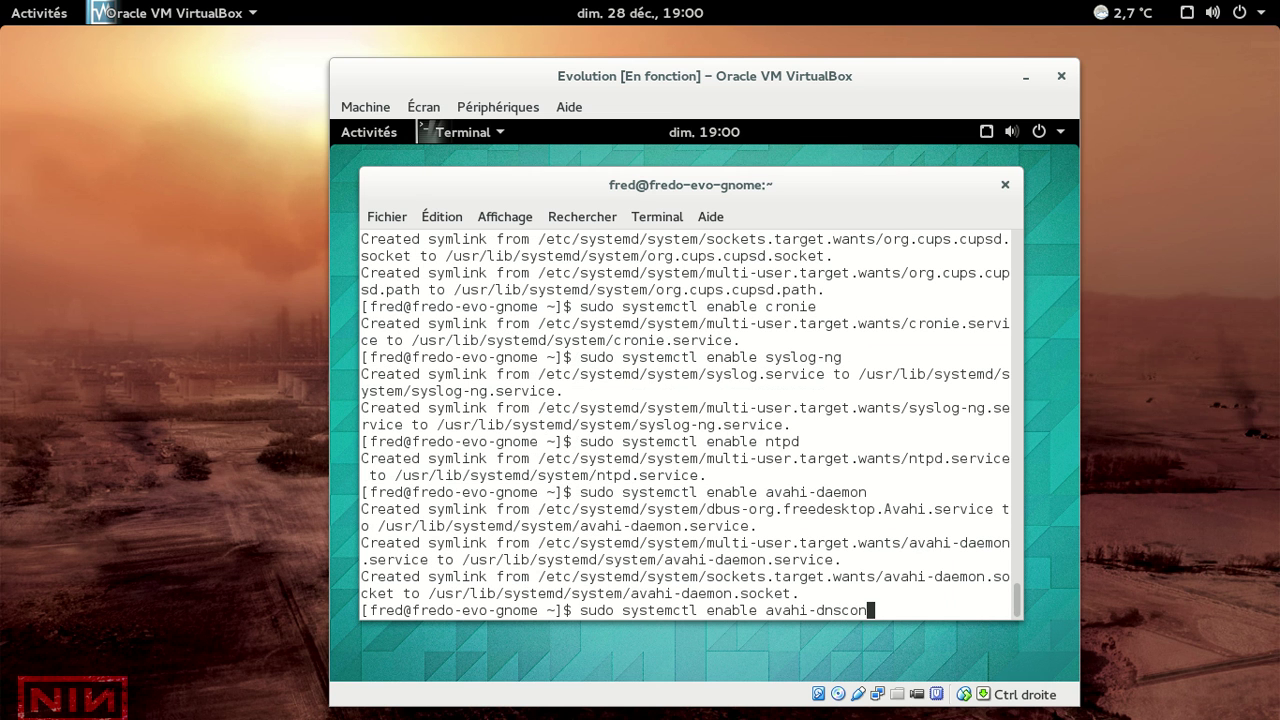
{"action": "key", "text": "Return"}
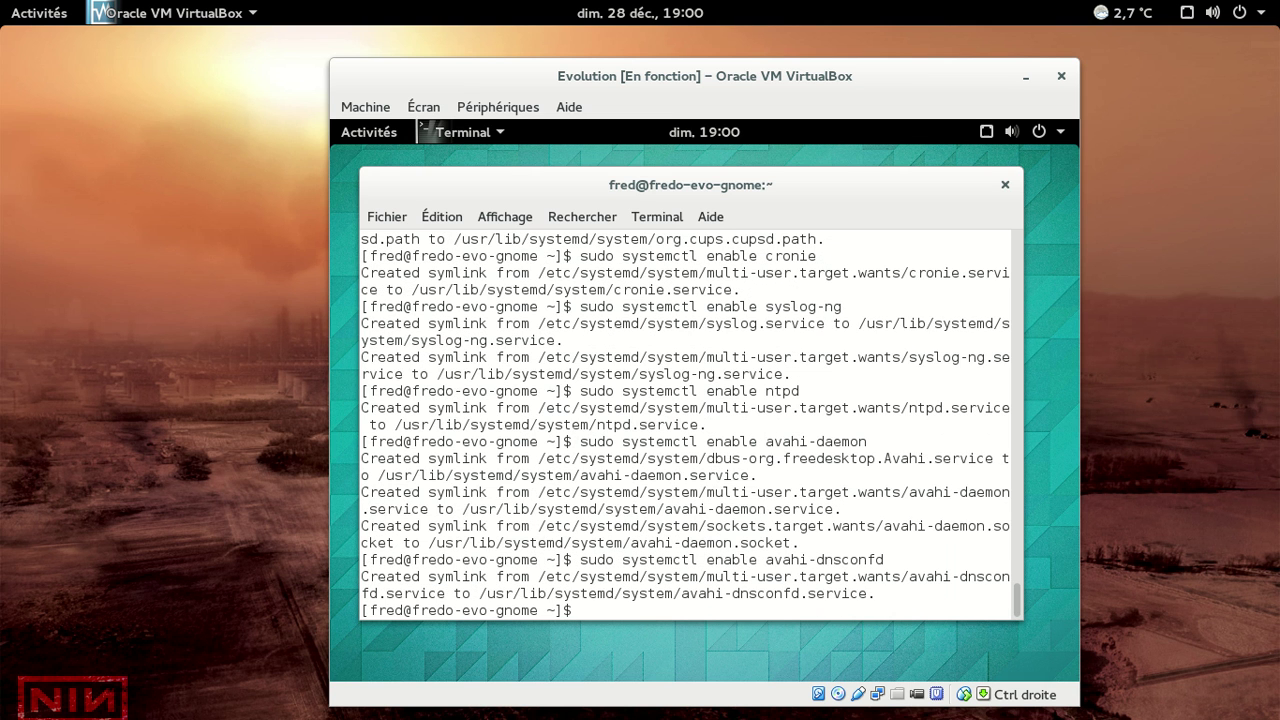
{"action": "type", "text": "sudo nano"}
{"action": "type", "text": " /"}
{"action": "type", "text": "etc/sys"}
{"action": "type", "text": "d"}
{"action": "type", "text": "emd/journal"}
{"action": "type", "text": "d.conf"}
- Uncomment ForwardToSyslog in /etc/systemd/journald.conf, change it to yes, and save the file
{"action": "key", "text": "Return"}
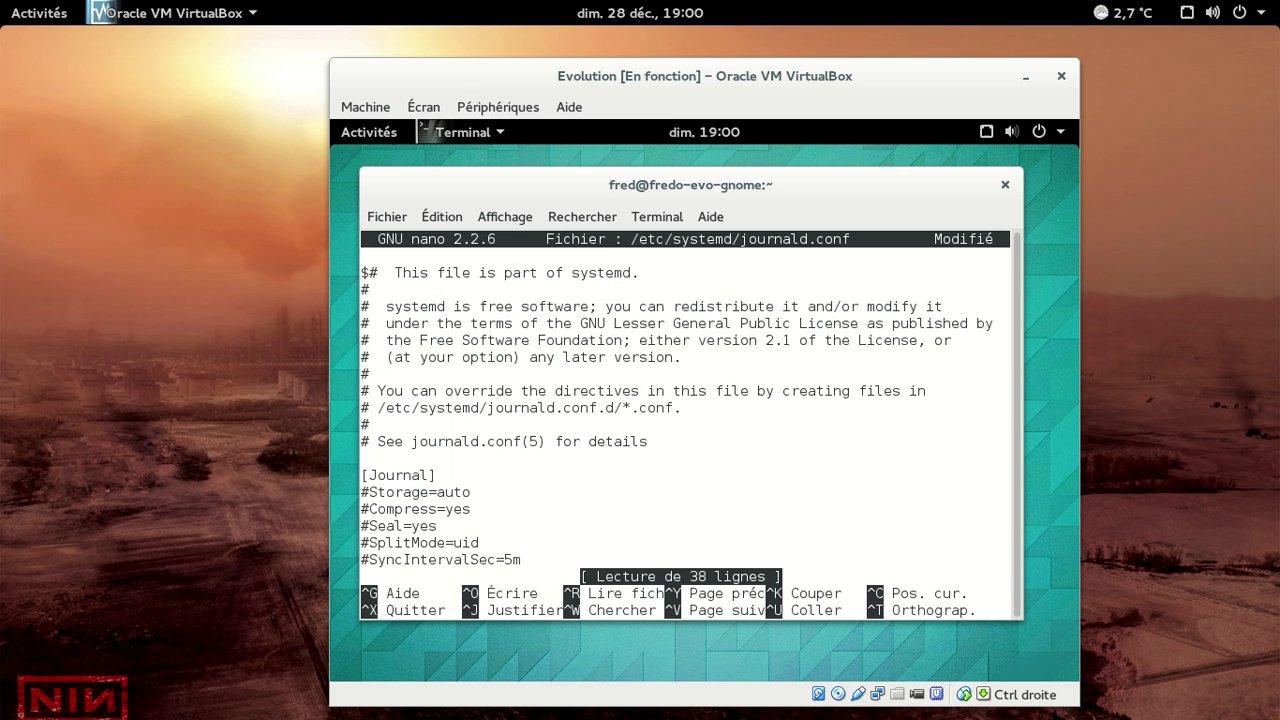
{"action": "key", "text": "Page_Down"}
{"action": "key", "text": "Down"}
{"action": "key", "text": "Down"}
{"action": "key", "text": "Down"}
{"action": "key", "text": "Down"}
{"action": "key", "text": "Down"}
{"action": "key", "text": "Down"}
{"action": "key", "text": "Down"}
{"action": "key", "text": "Down"}
{"action": "key", "text": "Down"}
{"action": "key", "text": "Down"}
{"action": "key", "text": "Down"}
{"action": "key", "text": "Down"}
{"action": "key", "text": "Down"}
{"action": "key", "text": "Down"}
{"action": "key", "text": "Up"}
{"action": "key", "text": "Up"}
{"action": "key", "text": "Delete"}
{"action": "key", "text": "End"}
{"action": "key", "text": "BackSpace"}
{"action": "key", "text": "BackSpace"}
{"action": "type", "text": "yes"}
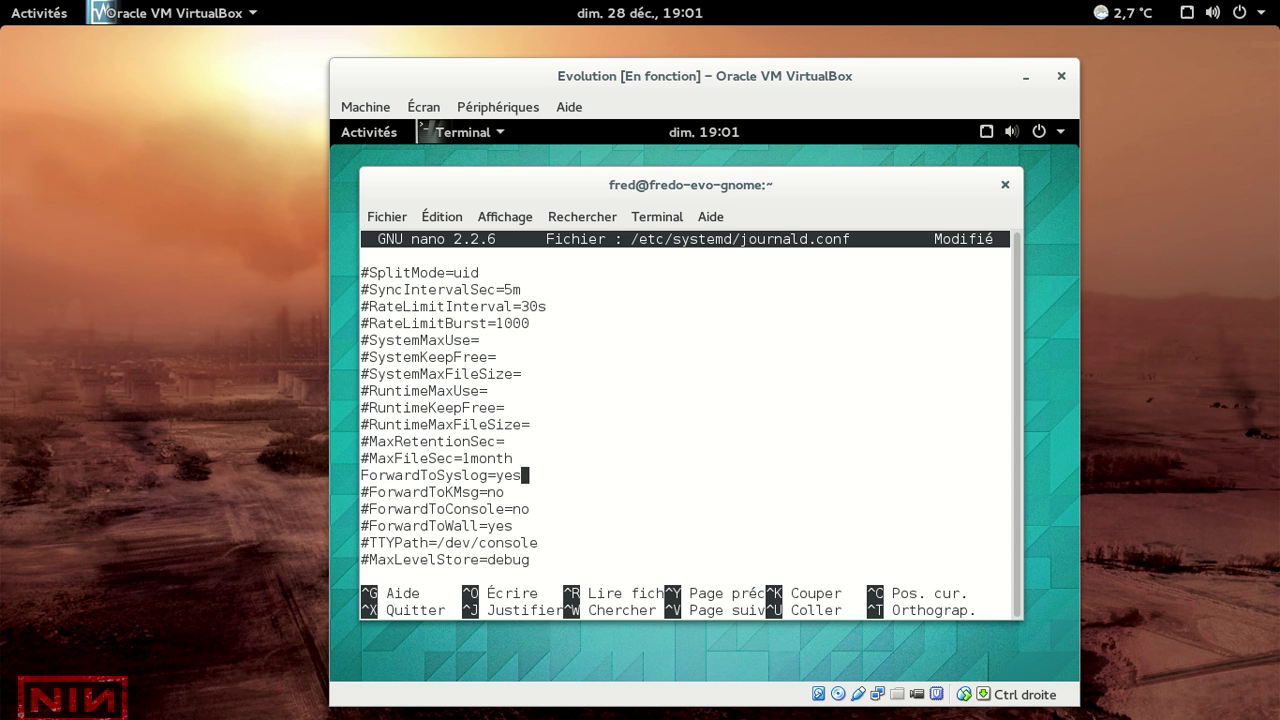
{"action": "key", "text": "ctrl+x"}
{"action": "key", "text": "o"}
{"action": "key", "text": "Return"}
- Reboot the guest with sudo reboot and boot Arch Linux from the GRUB menu
{"action": "type", "text": "sudo"}
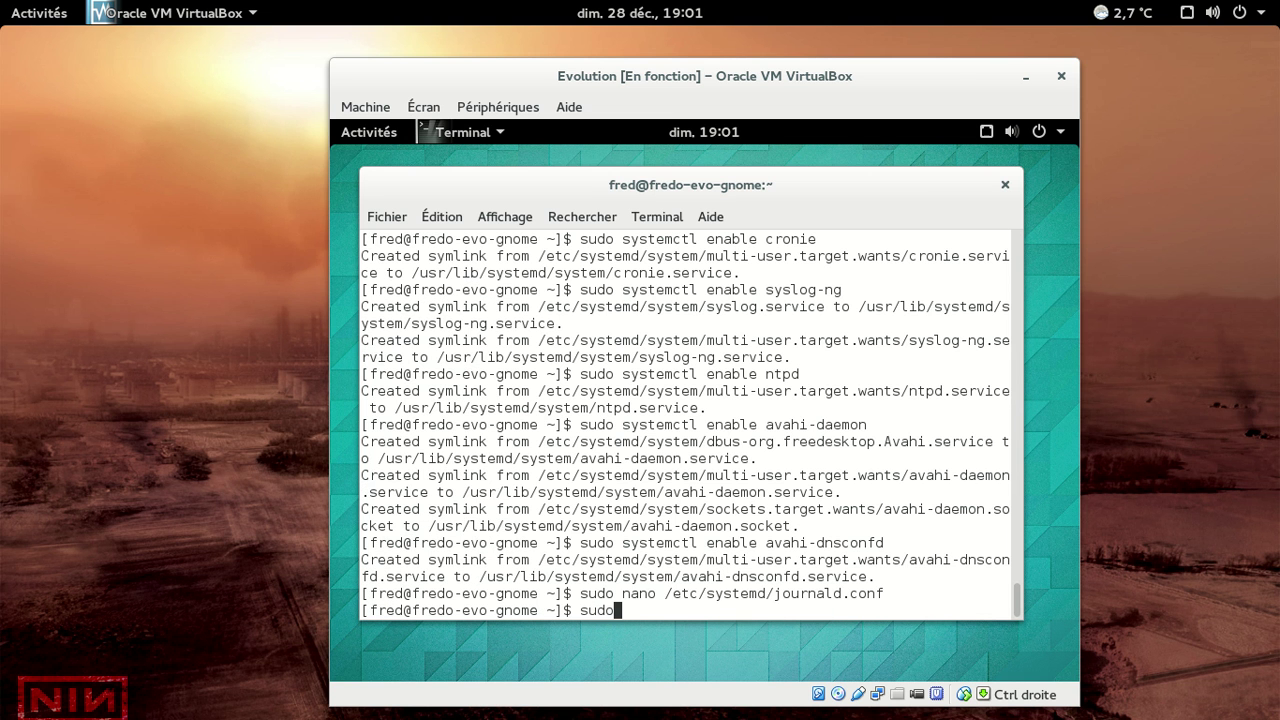
{"action": "type", "text": " reboot"}
{"action": "key", "text": "Return"}
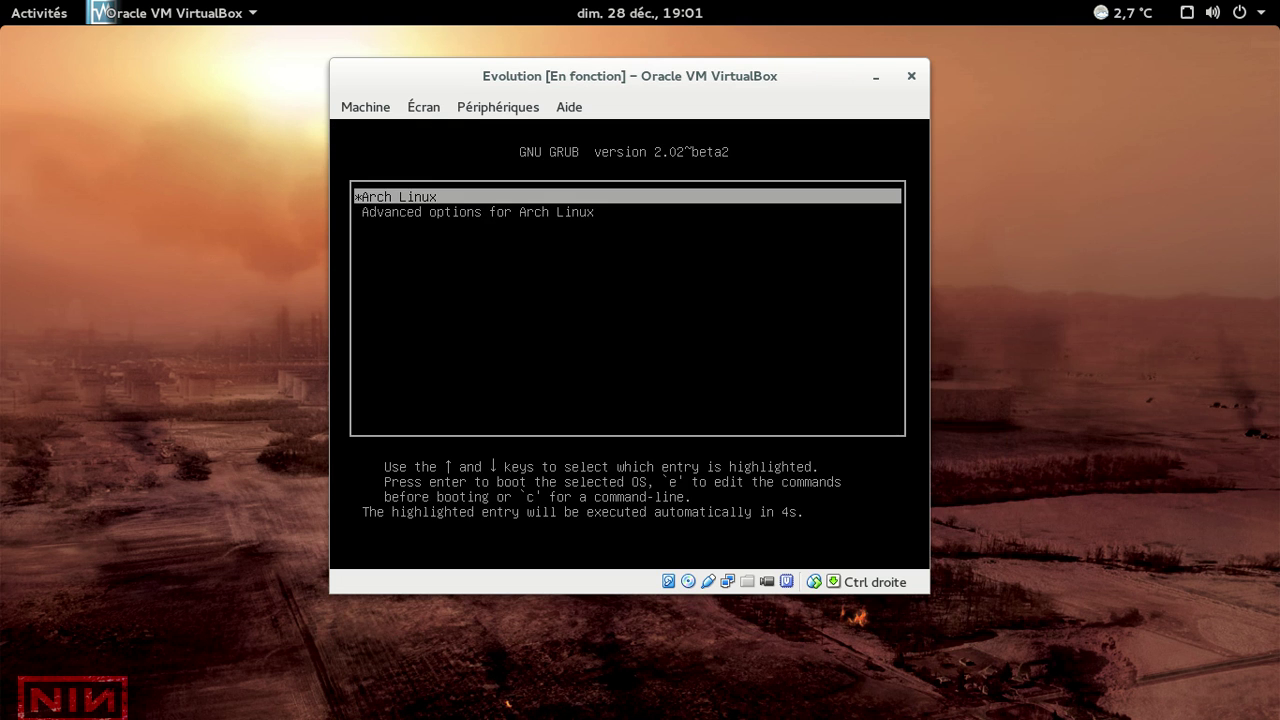
{"action": "key", "text": "Return"}
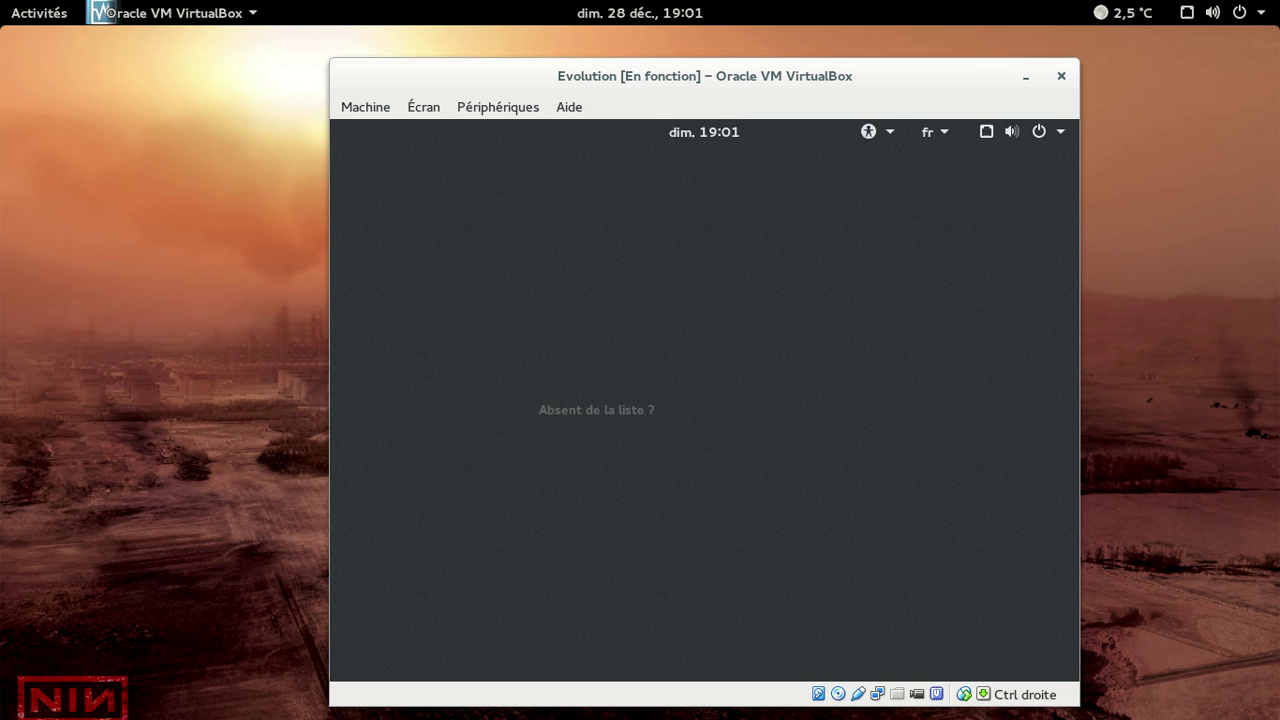
- Log back into GNOME with the account password and switch the VM to full screen
{"action": "key", "text": "Return"}
{"action": "type", "text": "********"}
{"action": "key", "text": "Return"}
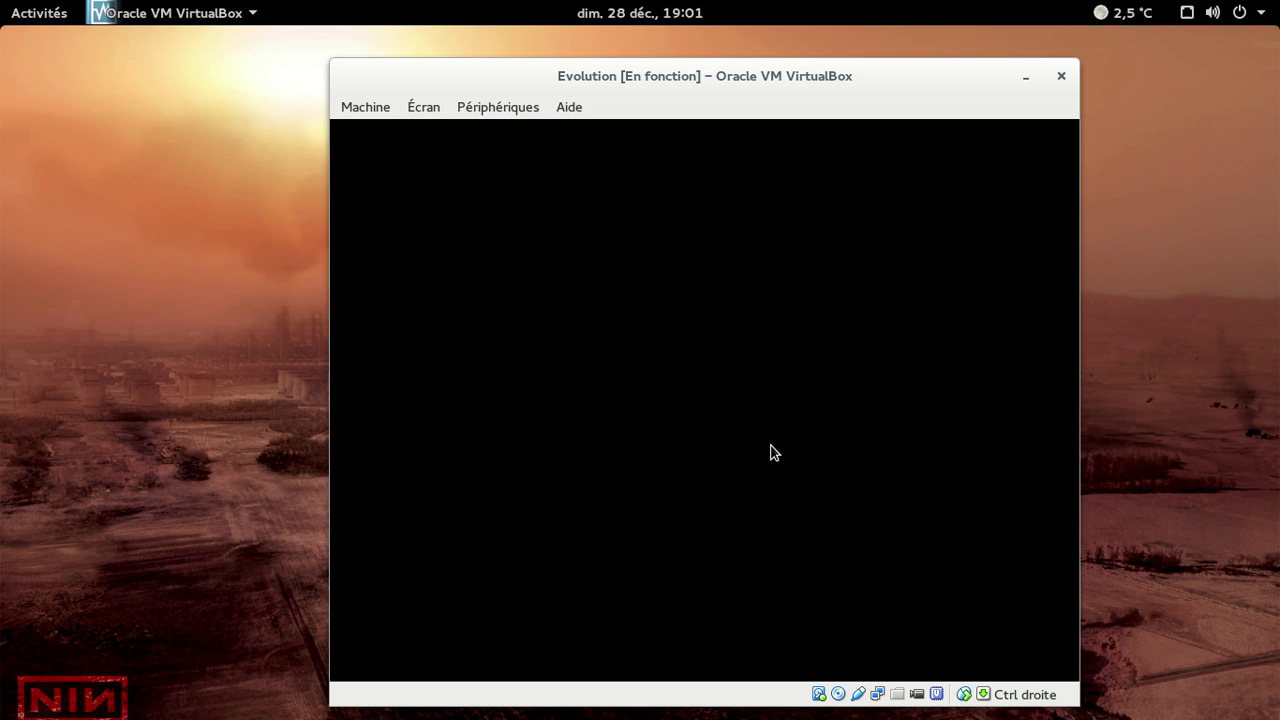
{"action": "key", "text": "ctrl+f"}
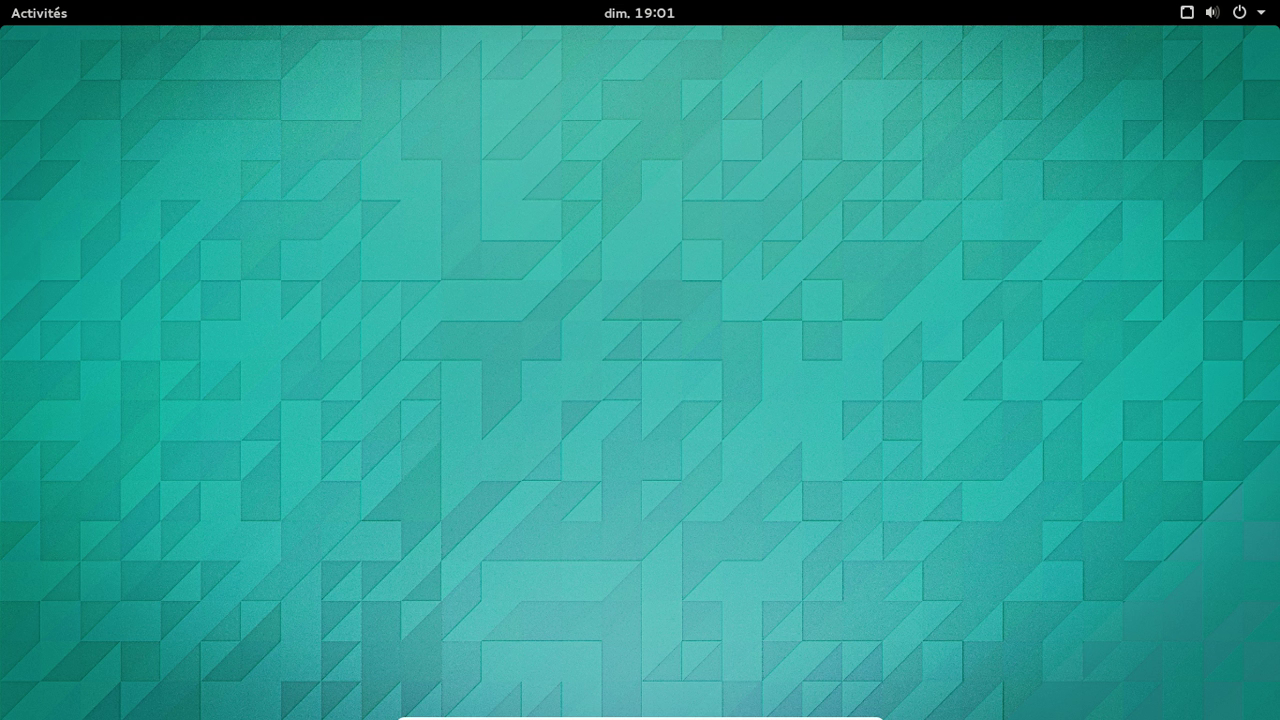
{"action": "key", "text": "super"}
- Launch the Terminal app from an Activities search for 'termi'
{"action": "left_click", "coordinate": [649, 69]}
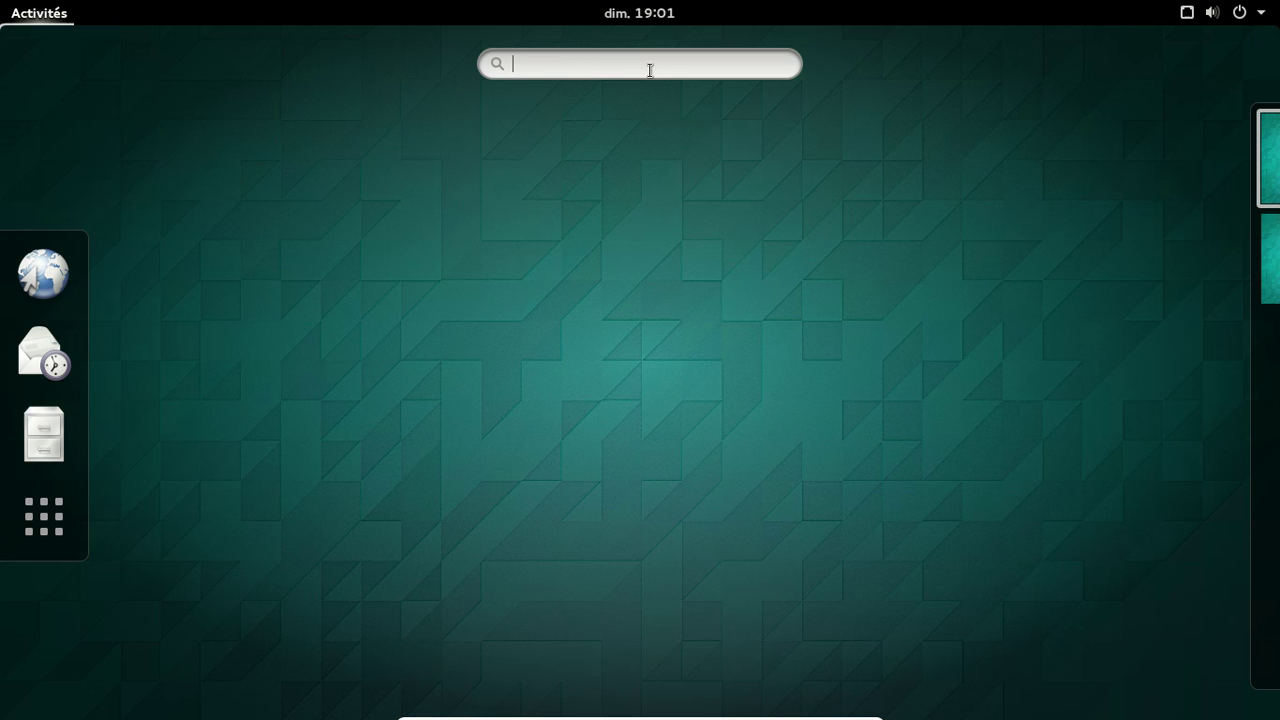
{"action": "type", "text": "term"}
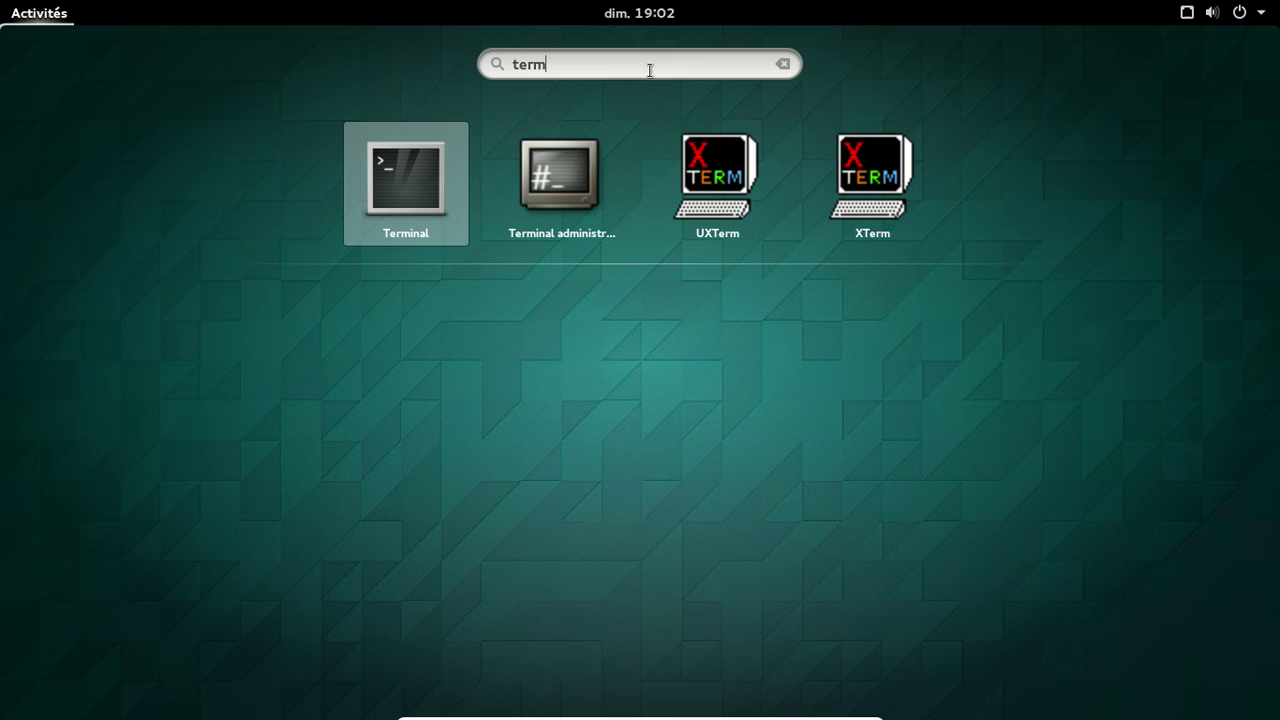
{"action": "type", "text": "i"}
{"action": "key", "text": "Return"}
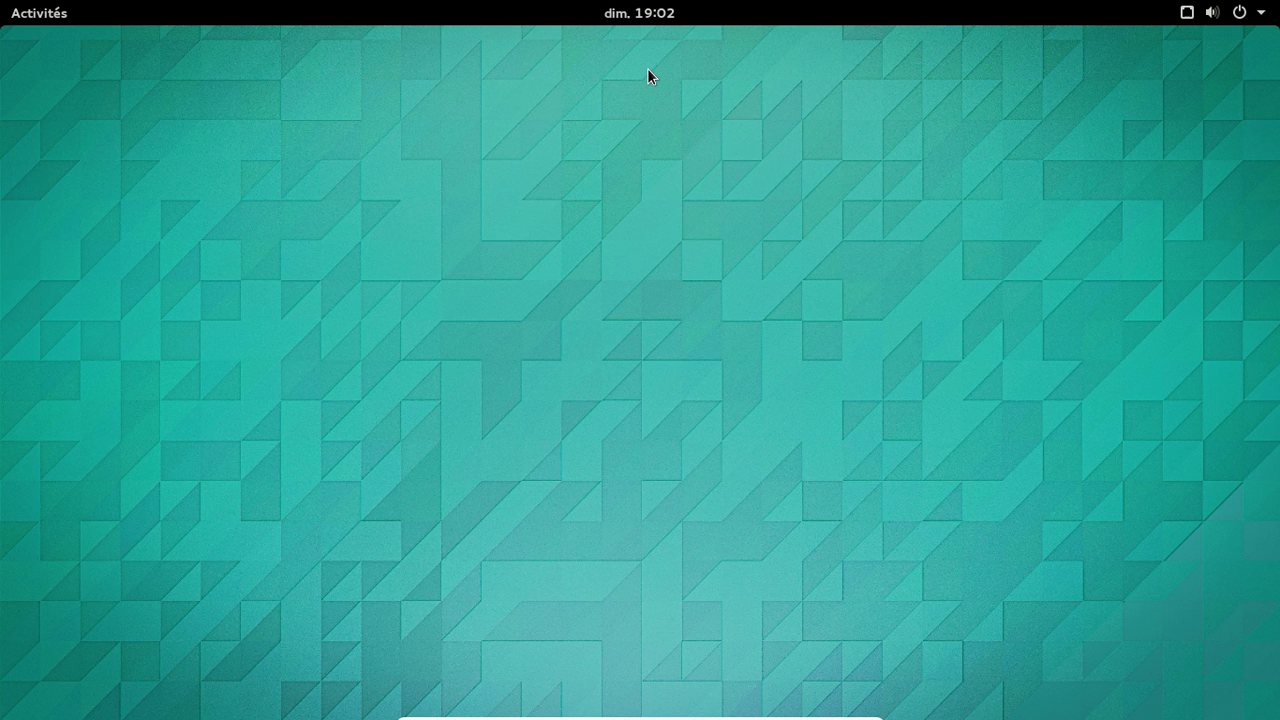
- Run yaourt -S libreoffice-fresh-fr firefox-i18n-fr to start installing the French packages
{"action": "type", "text": "yao"}
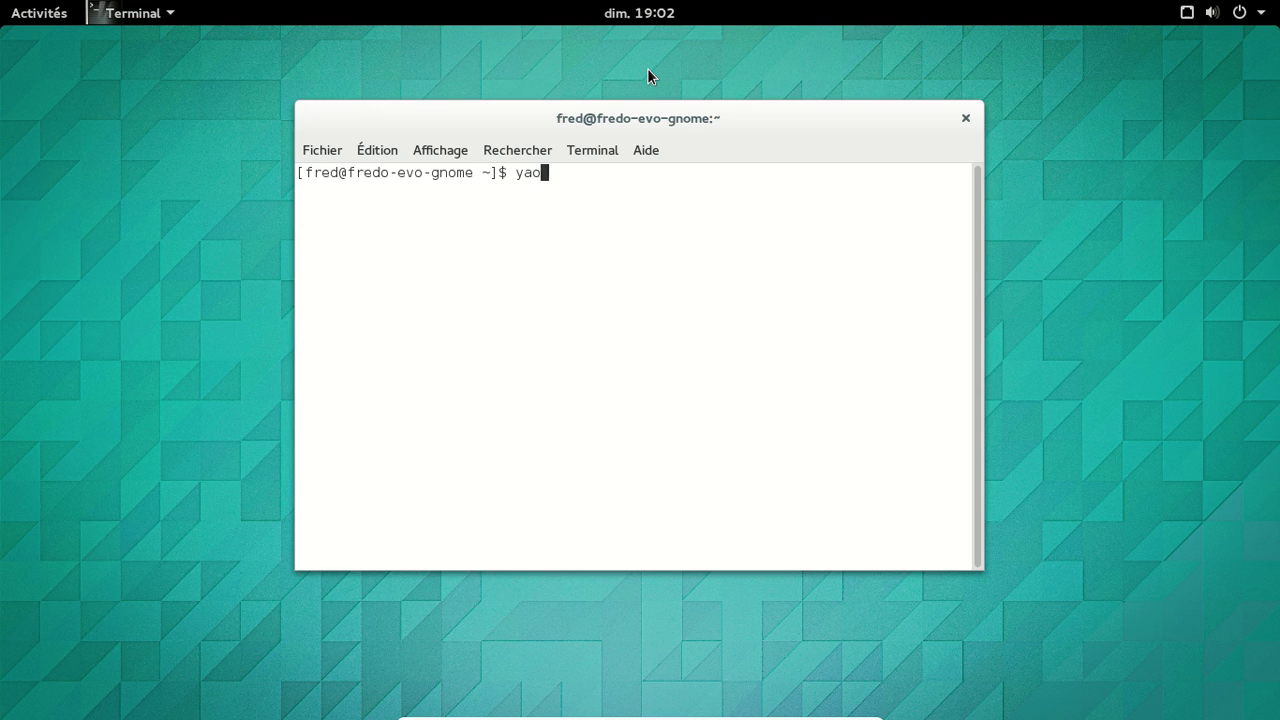
{"action": "type", "text": "urt -S lif"}
{"action": "key", "text": "BackSpace"}
{"action": "type", "text": "breoffice"}
{"action": "key", "text": "BackSpace"}
{"action": "type", "text": "-fresh-fr "}
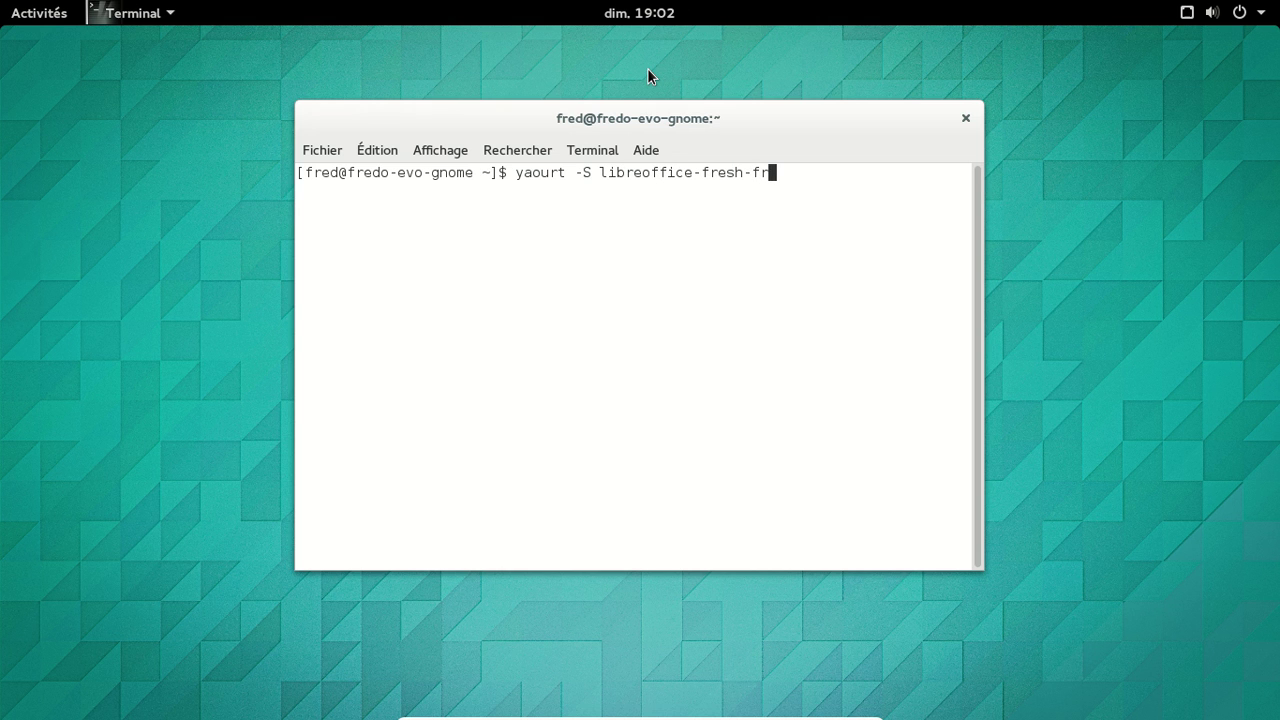
{"action": "type", "text": "firefox-"}
{"action": "type", "text": "f"}
{"action": "key", "text": "Up"}
{"action": "type", "text": "-n"}
{"action": "key", "text": "Up"}
{"action": "key", "text": "Up"}
{"action": "key", "text": "Down"}
{"action": "key", "text": "Down"}
{"action": "key", "text": "Down"}
{"action": "type", "text": "18n-fr"}
{"action": "key", "text": "Return"}
- Launch the GNOME tweak tool via a 'tw' search, then submit the sudo password and confirm the install
{"action": "left_click", "coordinate": [36, 18]}
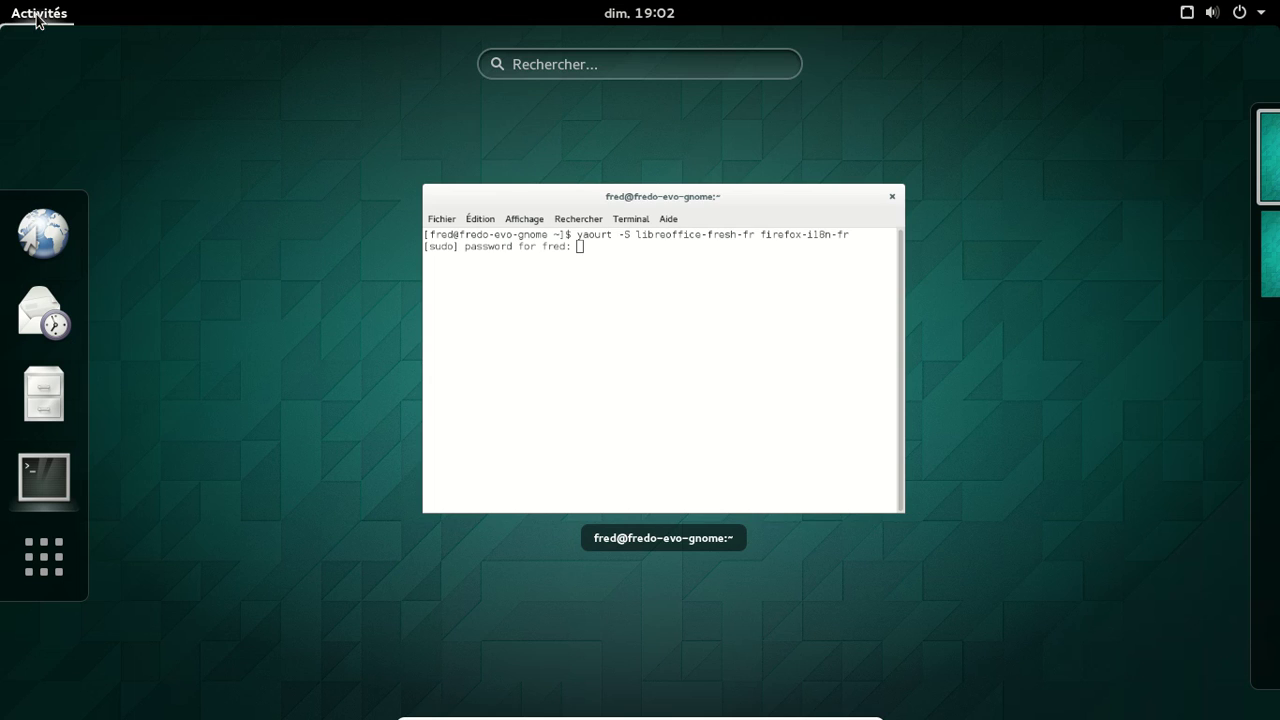
{"action": "left_click", "coordinate": [647, 69]}
{"action": "type", "text": "gnome"}
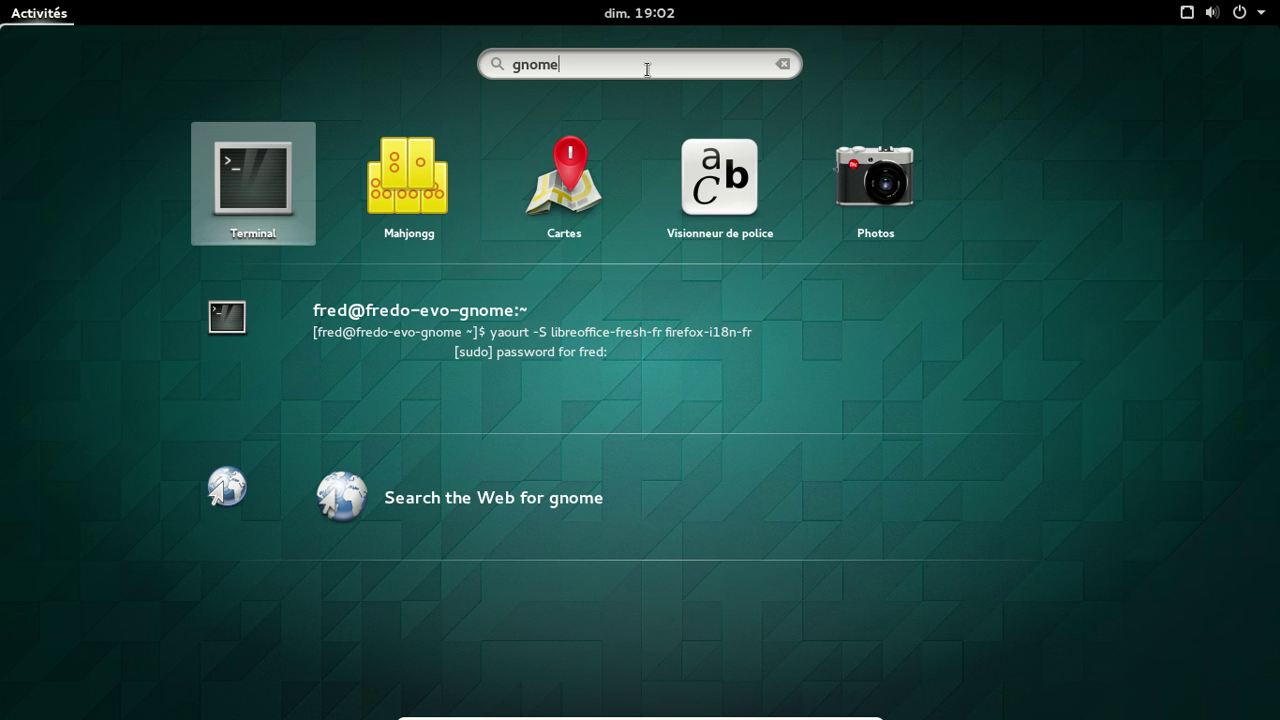
{"action": "key", "text": "BackSpace"}
{"action": "key", "text": "BackSpace"}
{"action": "key", "text": "BackSpace"}
{"action": "key", "text": "BackSpace"}
{"action": "key", "text": "BackSpace"}
{"action": "type", "text": "t"}
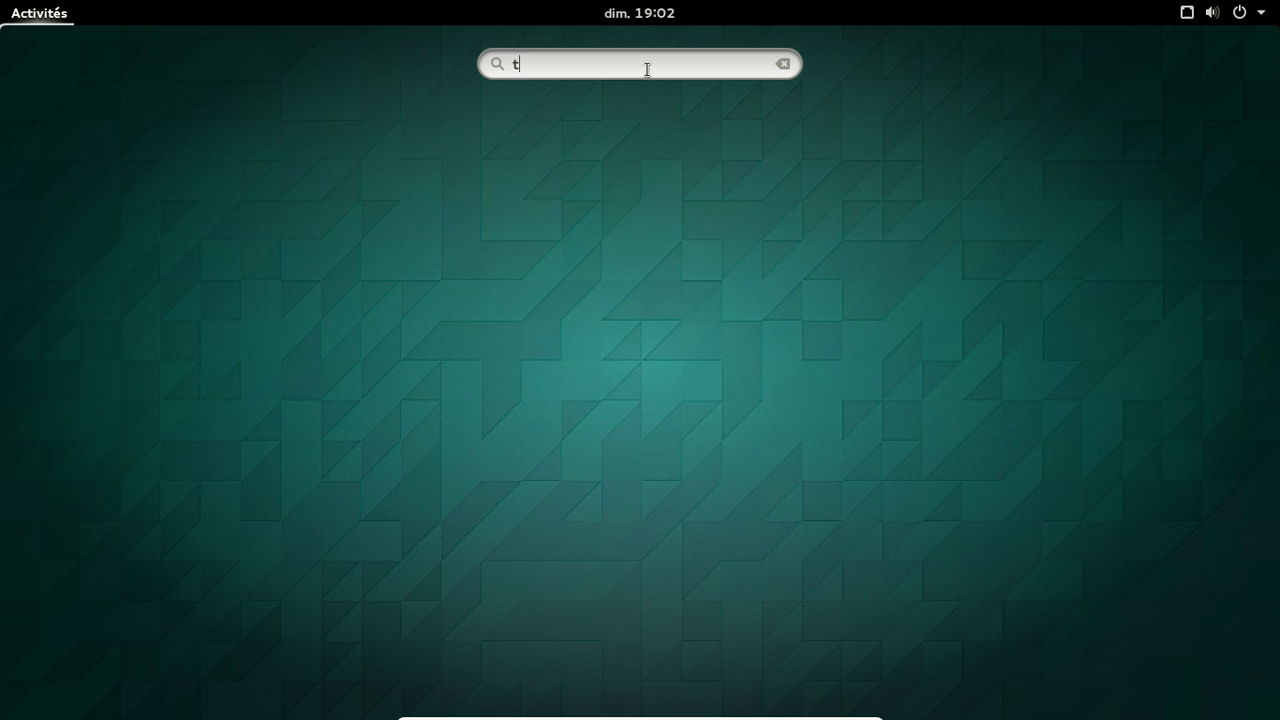
{"action": "type", "text": "w"}
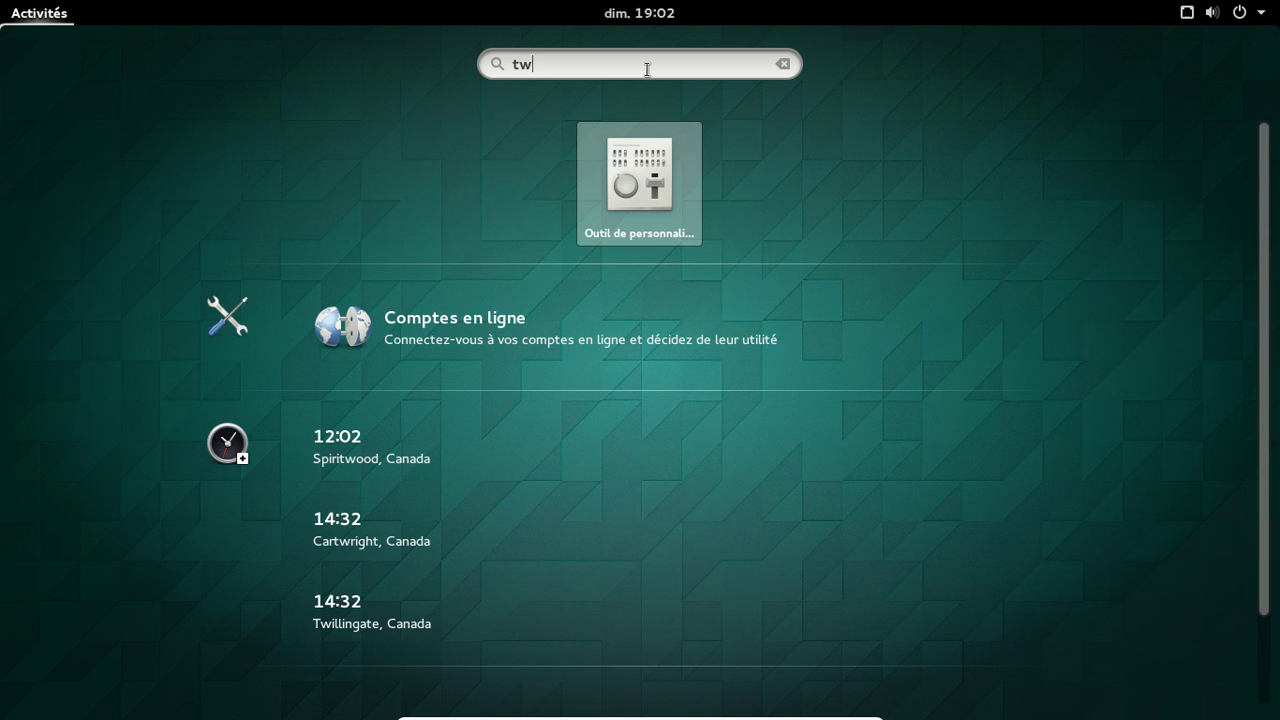
{"action": "key", "text": "Return"}
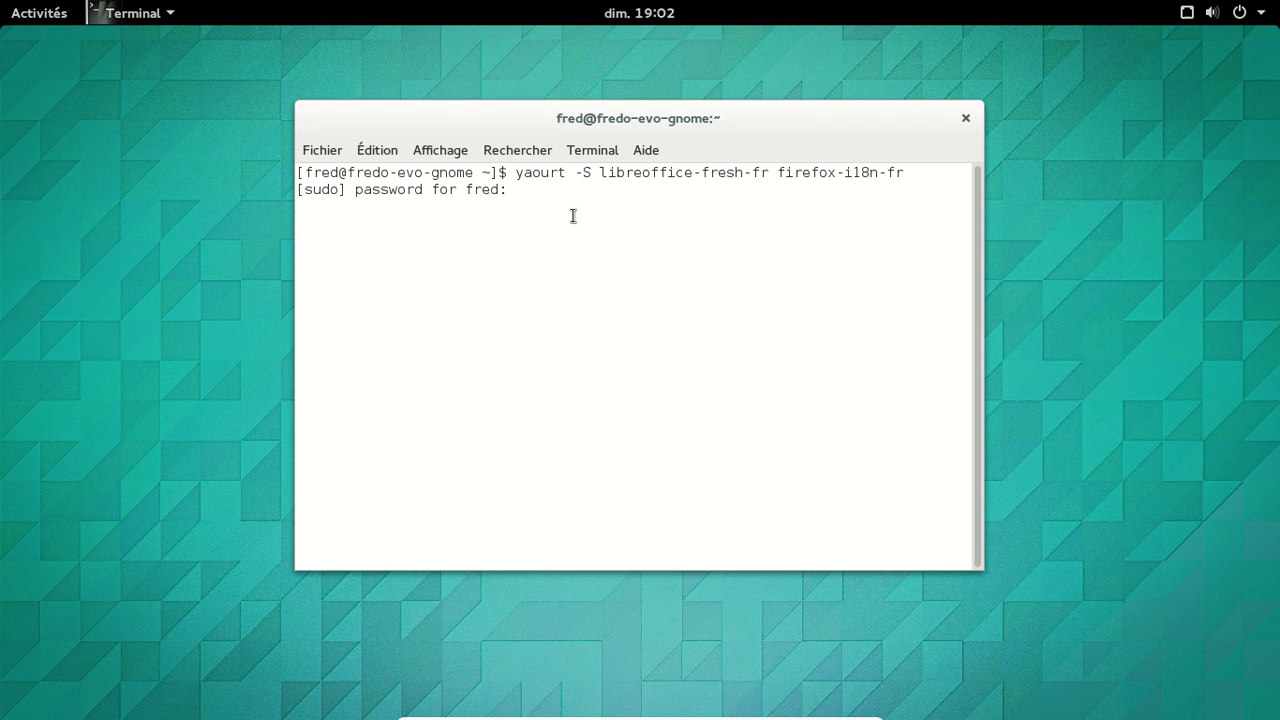
{"action": "key", "text": "Return"}
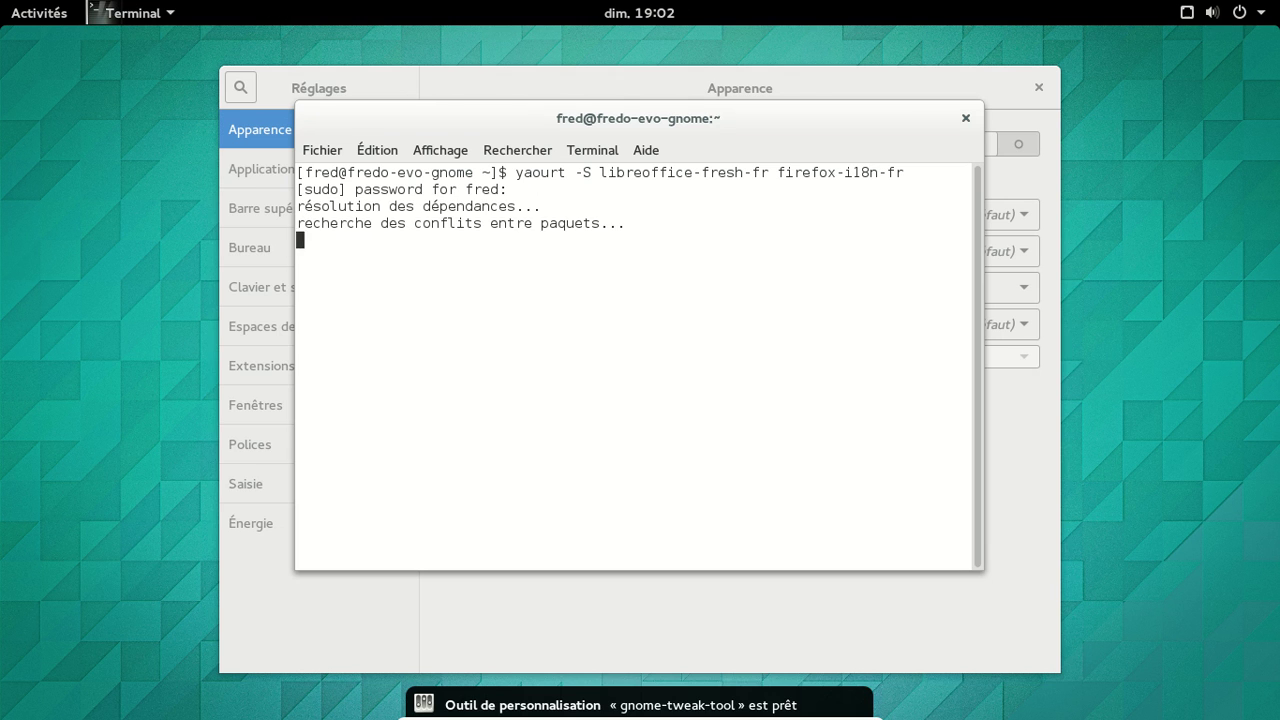
{"action": "key", "text": "Return"}
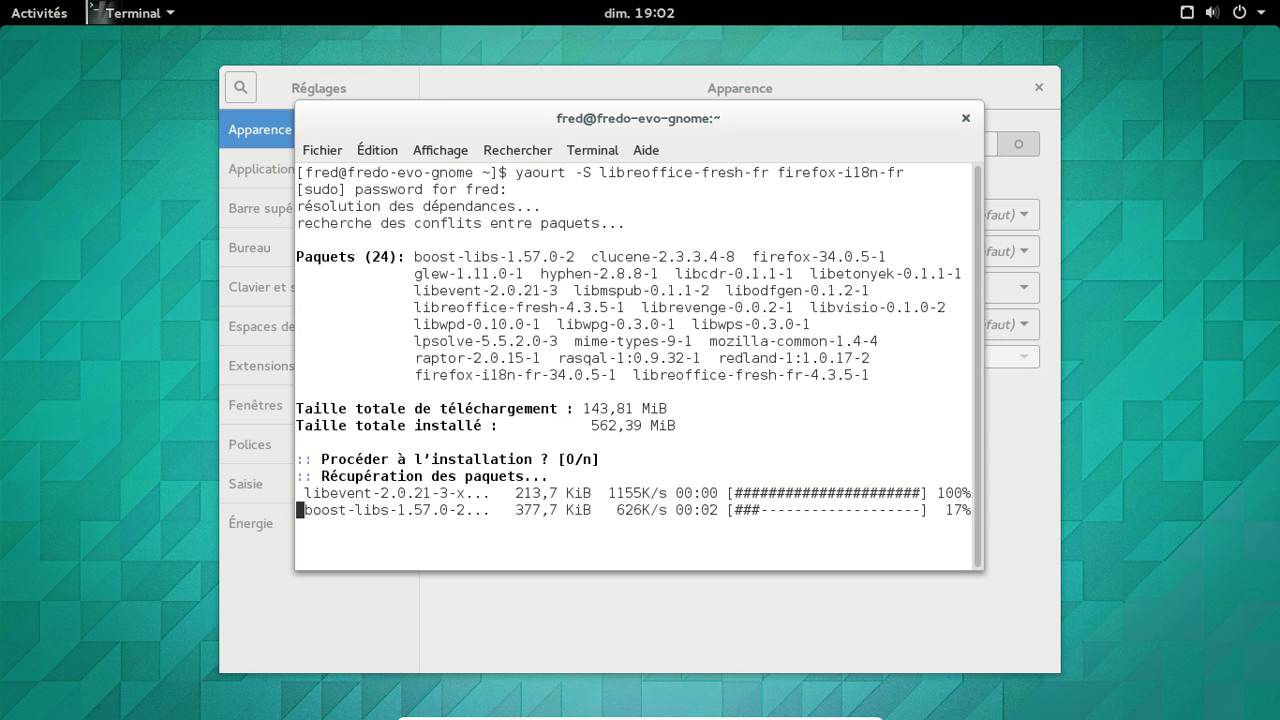
- Turn on Afficher la date so the top-bar clock shows the date
{"action": "left_click", "coordinate": [1010, 426]}
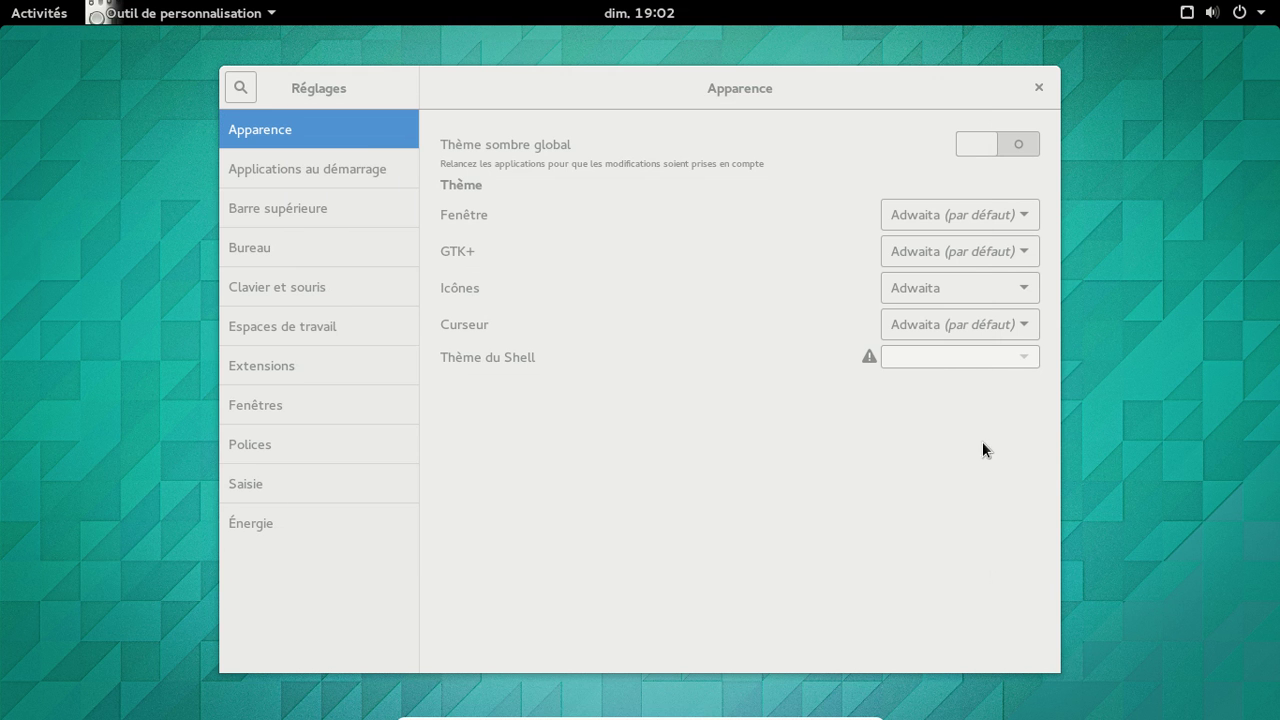
{"action": "key", "text": "Down"}
{"action": "key", "text": "Down"}
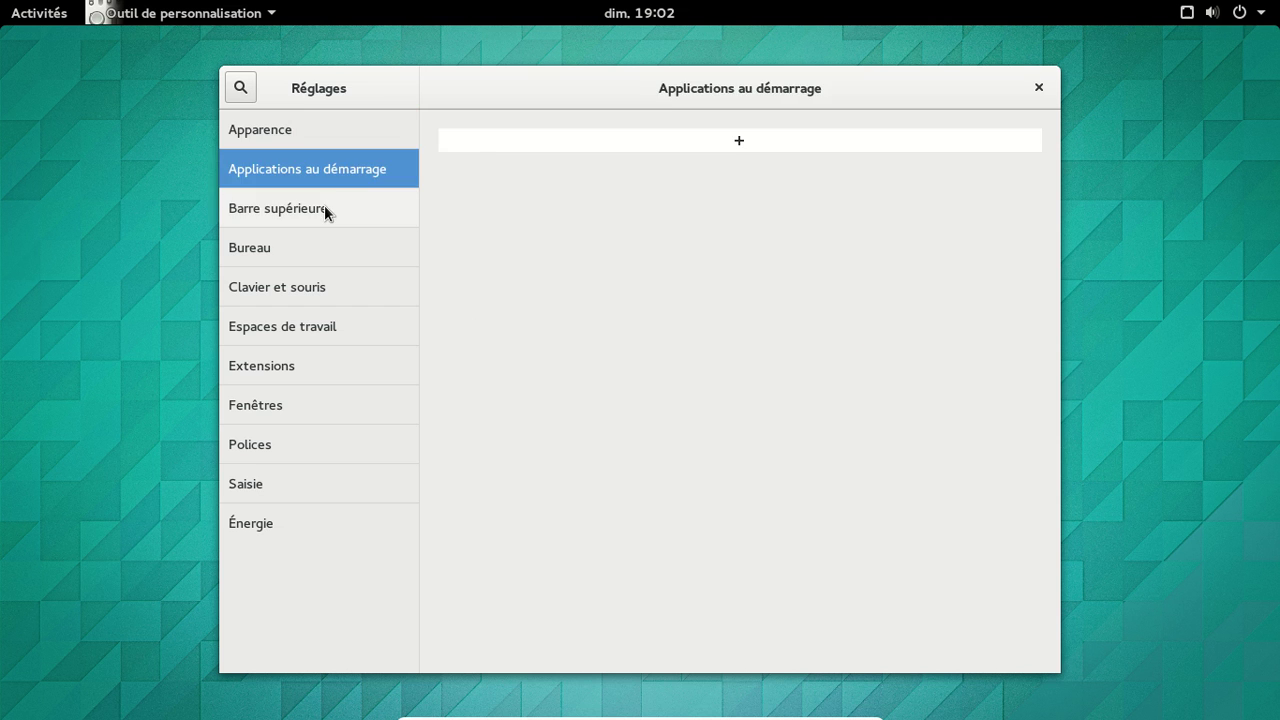
{"action": "left_click", "coordinate": [449, 205]}
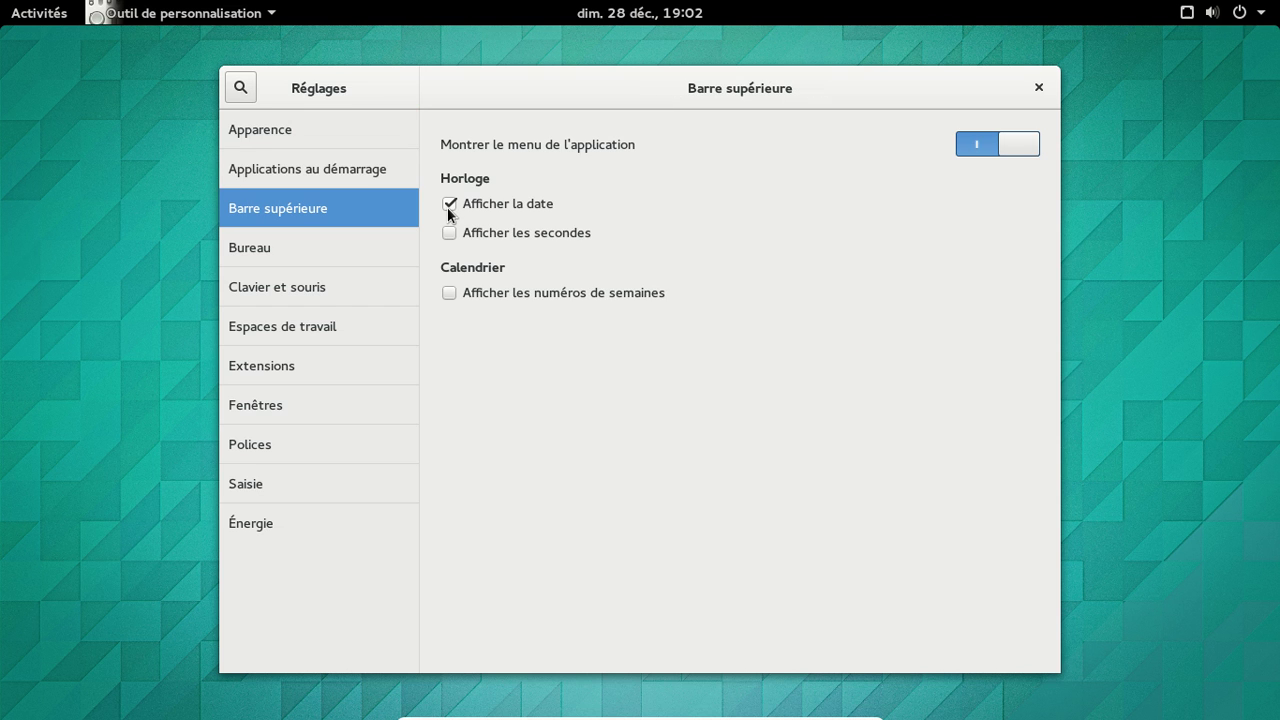
- In Fenêtres, enable the Minimiser title-bar button, disable Maximiser, and close Tweak Tool
{"action": "left_click", "coordinate": [341, 245]}
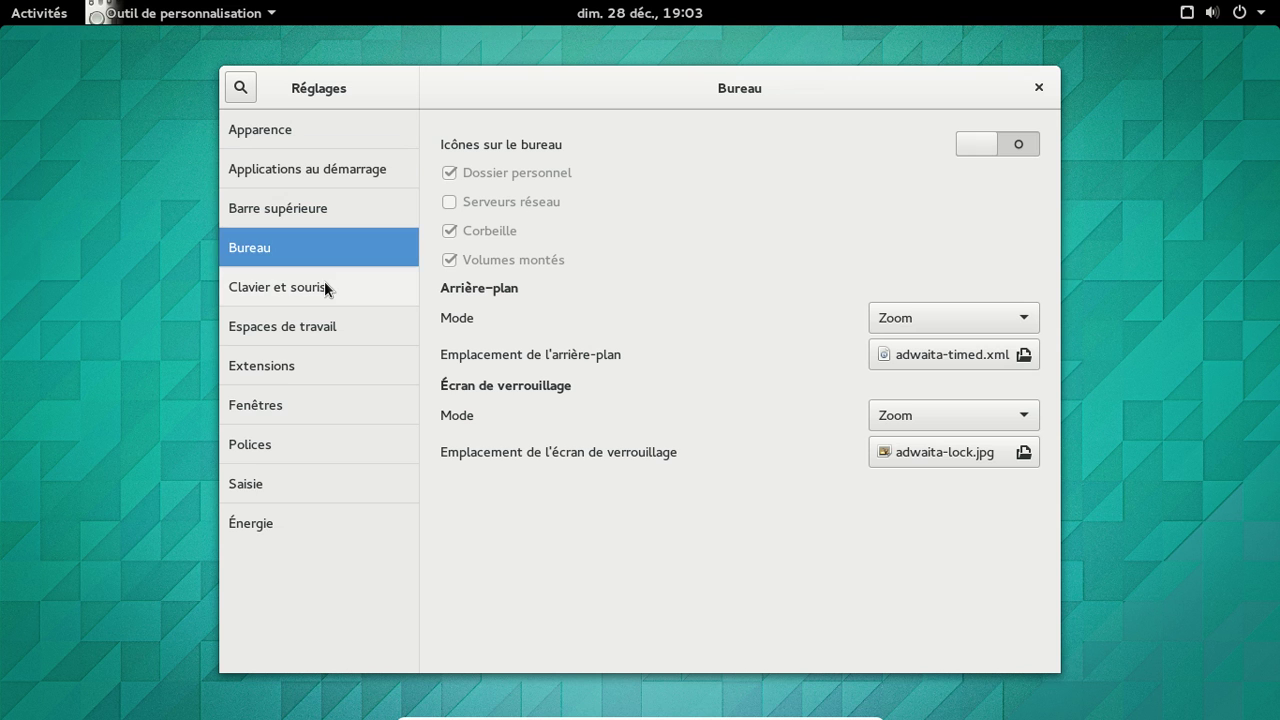
{"action": "left_click", "coordinate": [325, 281]}
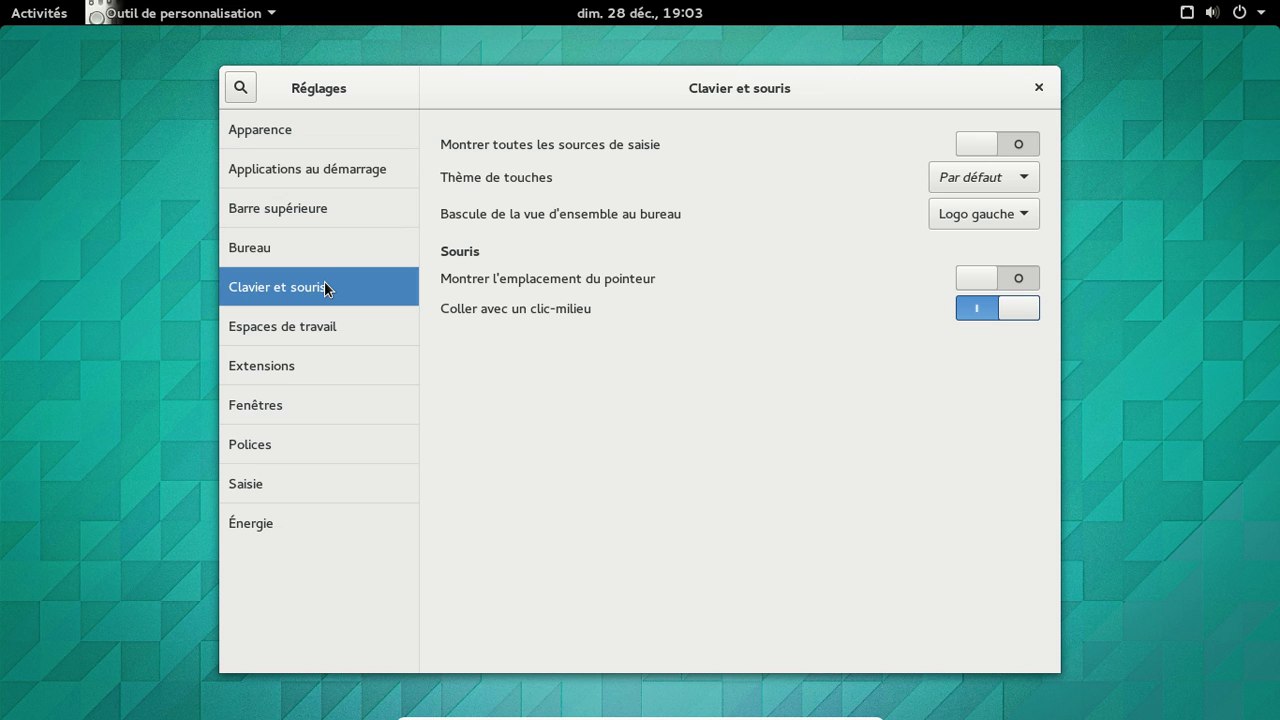
{"action": "left_click", "coordinate": [309, 333]}
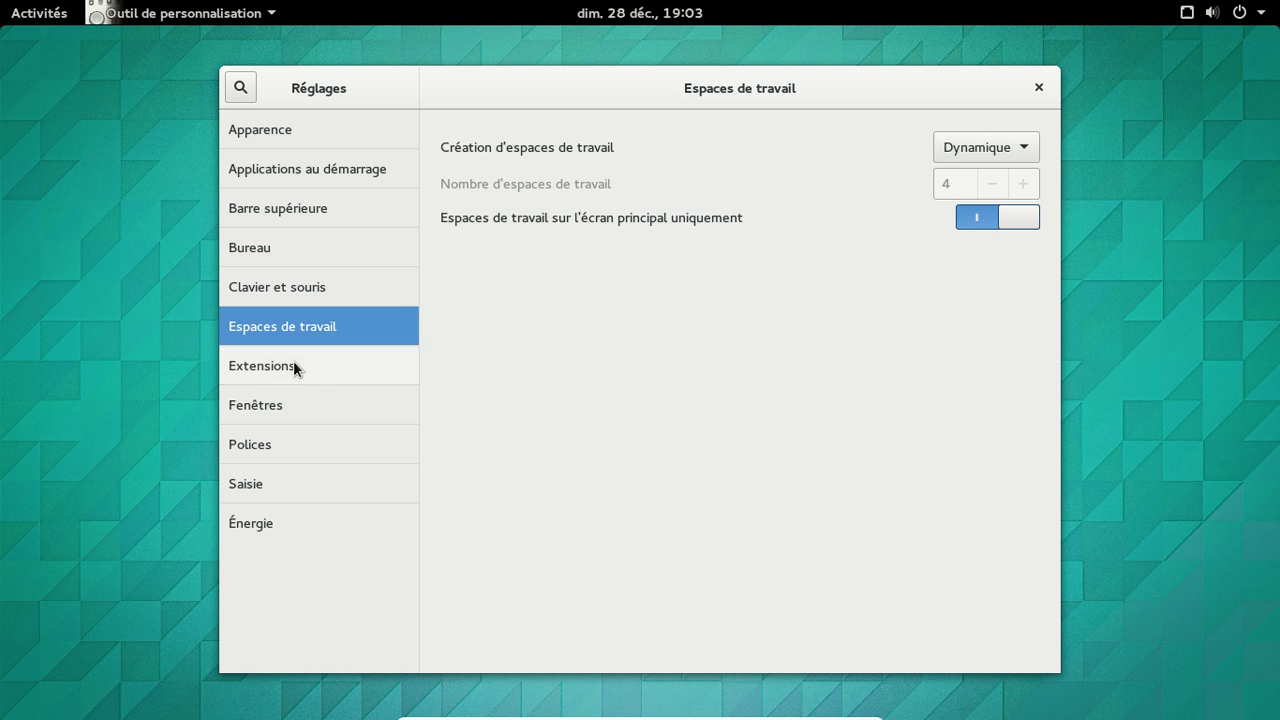
{"action": "left_click", "coordinate": [294, 367]}
{"action": "left_click", "coordinate": [290, 404]}
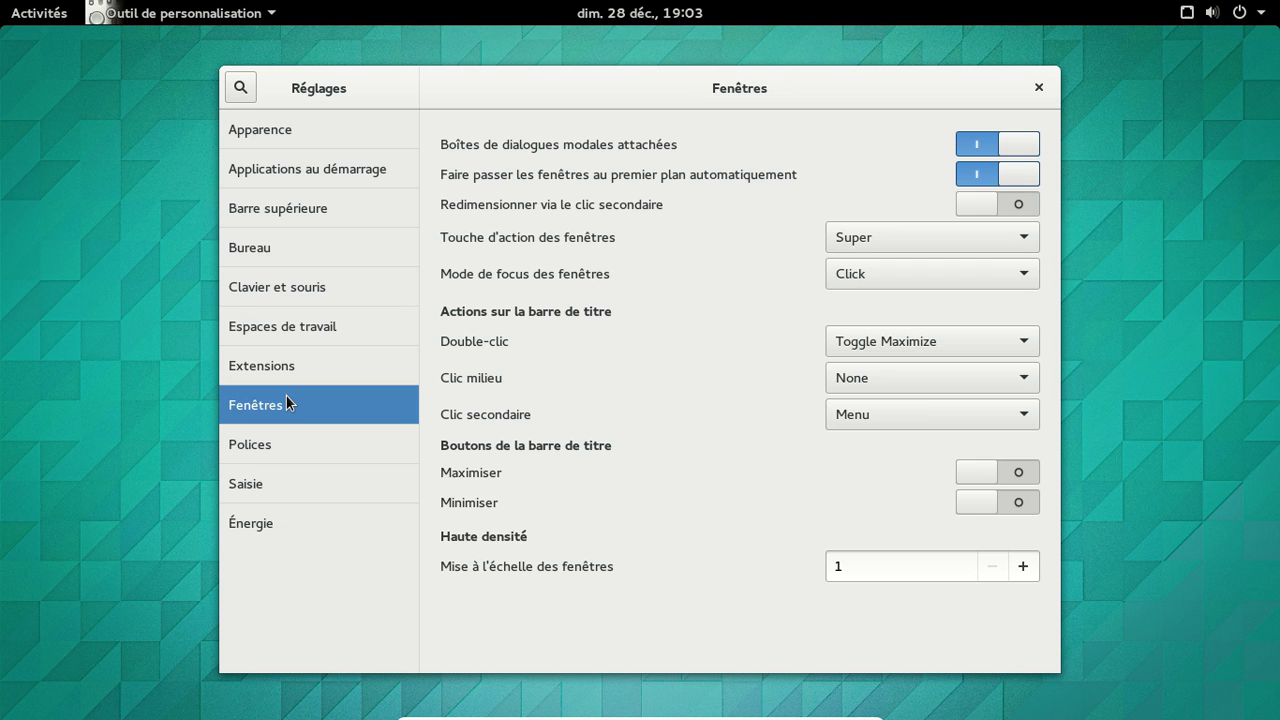
{"action": "left_click", "coordinate": [974, 503]}
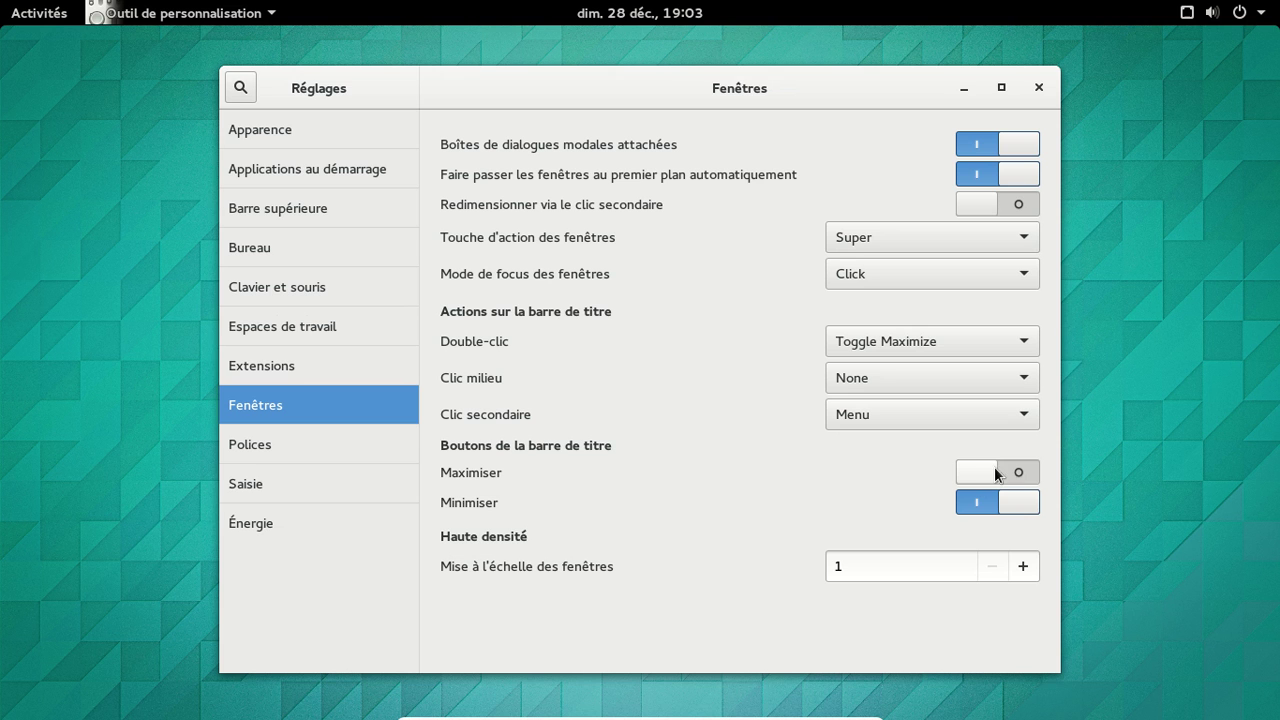
{"action": "left_click", "coordinate": [1004, 470]}
{"action": "left_click", "coordinate": [1037, 89]}
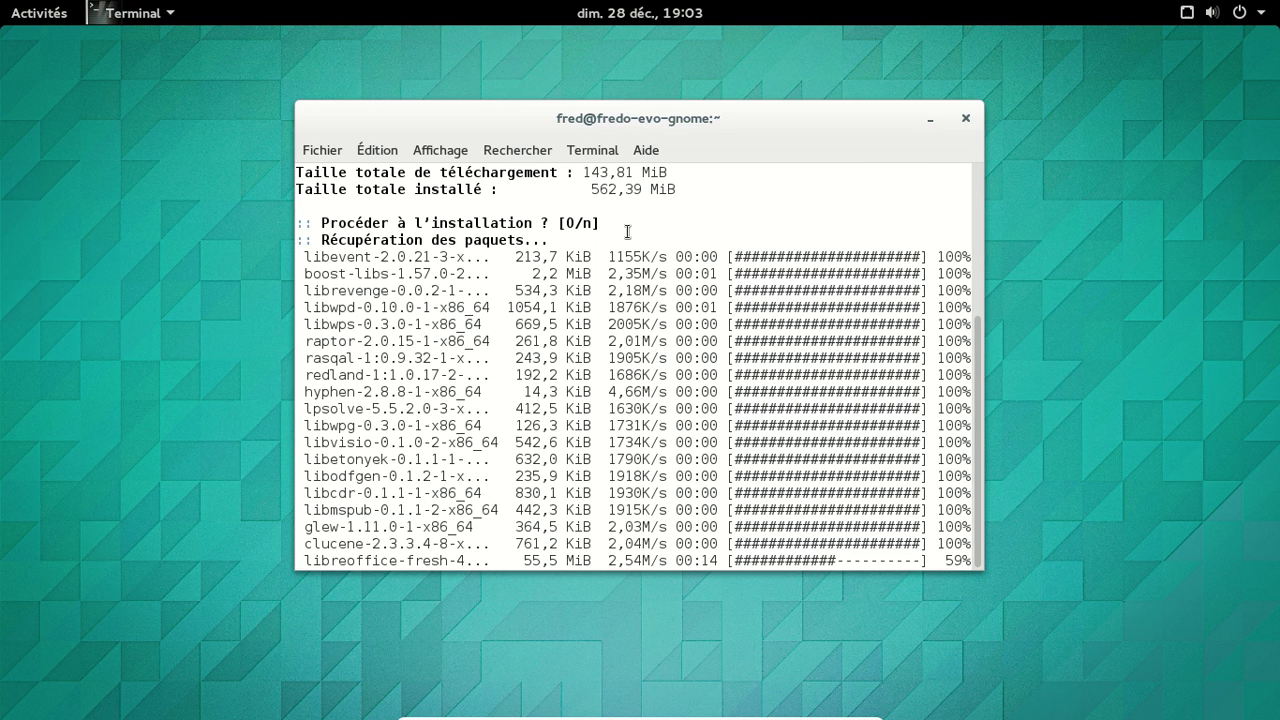
{"action": "left_click", "coordinate": [40, 13]}
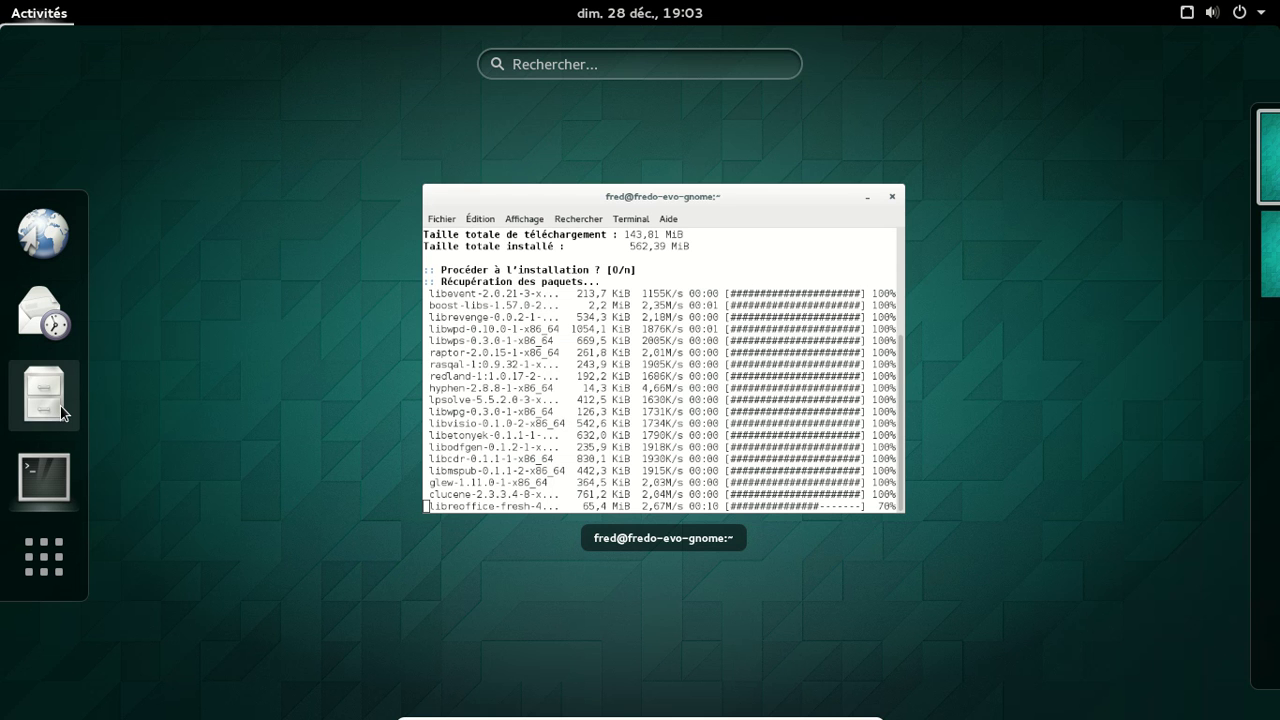
{"action": "key", "text": "Escape"}
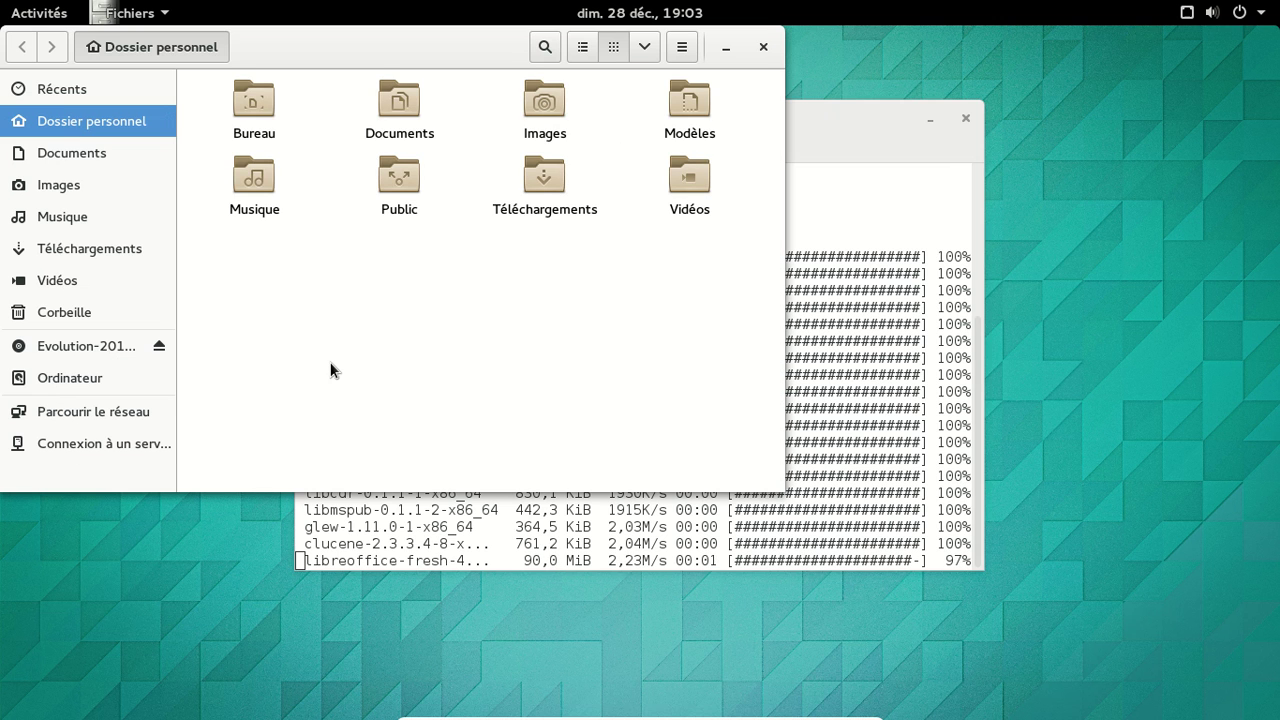
{"action": "left_click", "coordinate": [756, 54]}
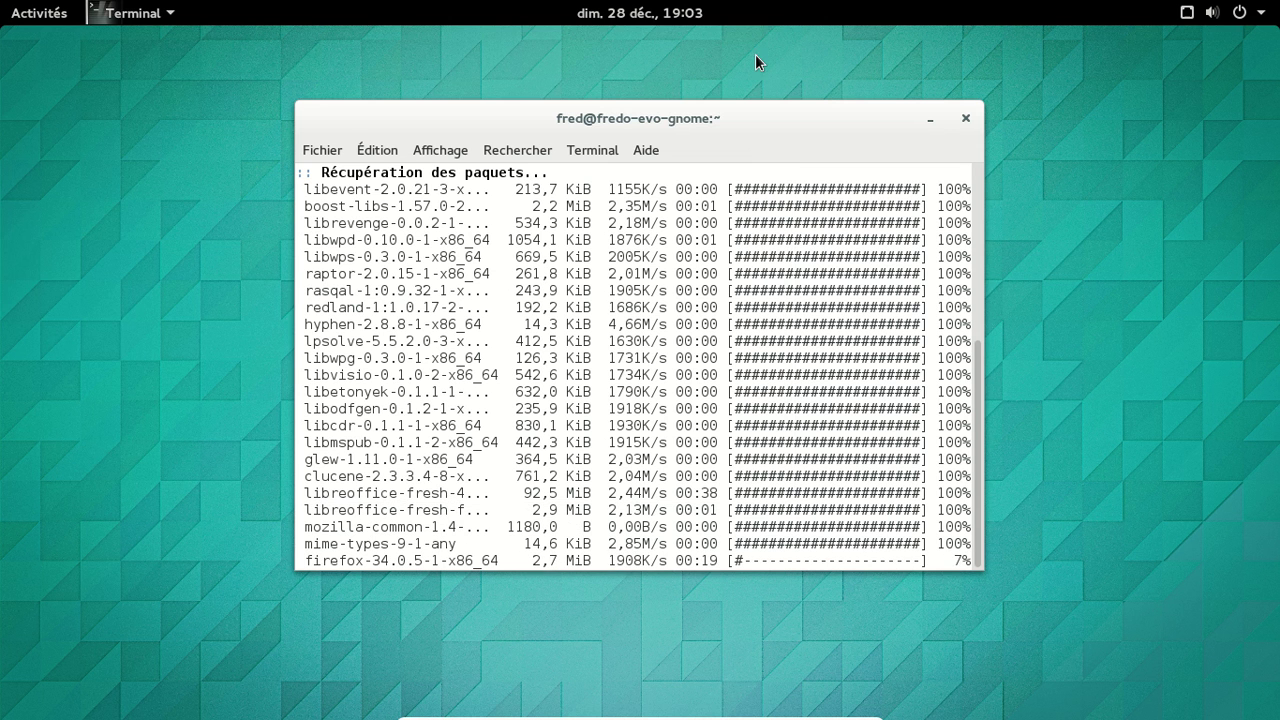
{"action": "left_click", "coordinate": [63, 15]}
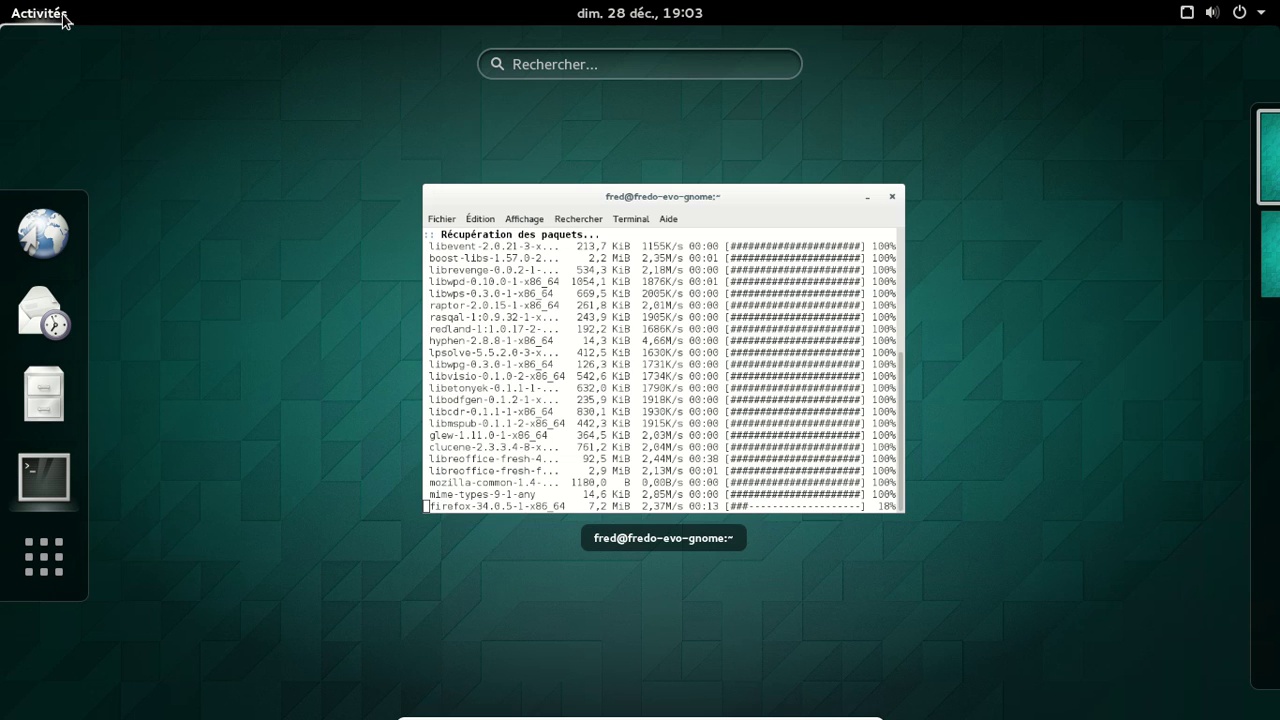
- In Settings > Utilisateurs, replace the account's login name with the user's full name, then close Settings
{"action": "left_click", "coordinate": [1271, 17]}
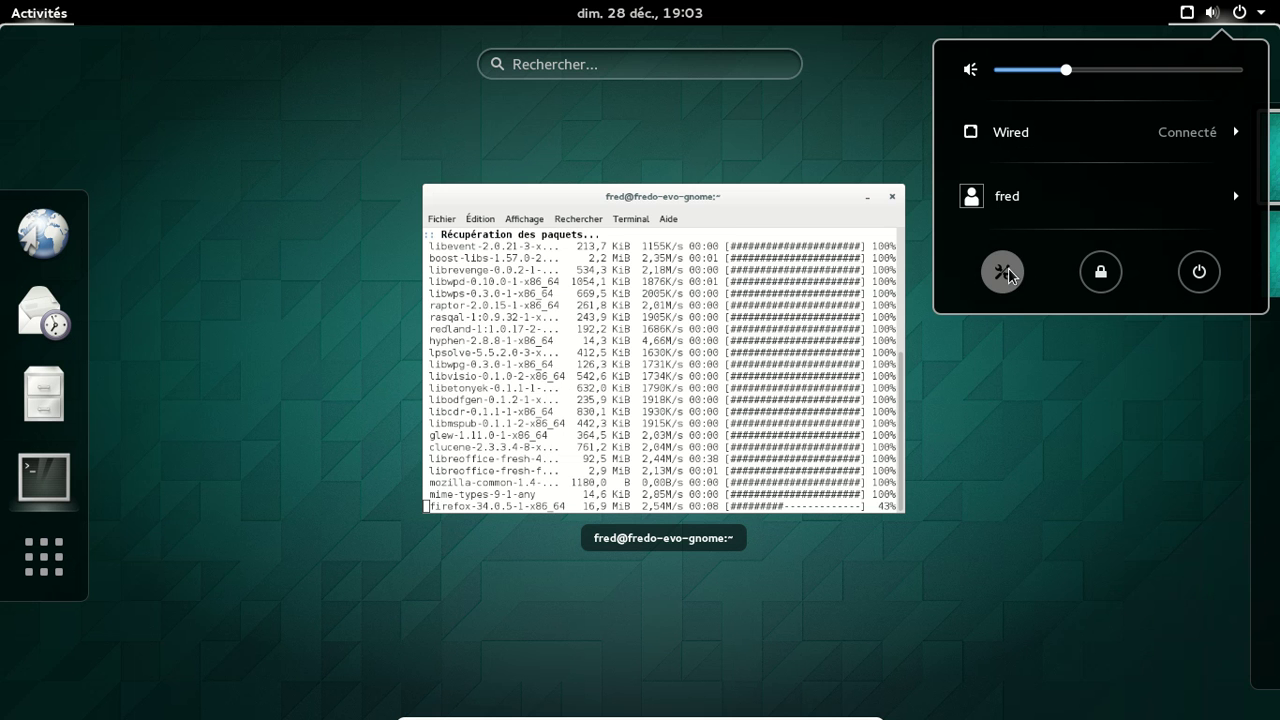
{"action": "left_click", "coordinate": [1003, 272]}
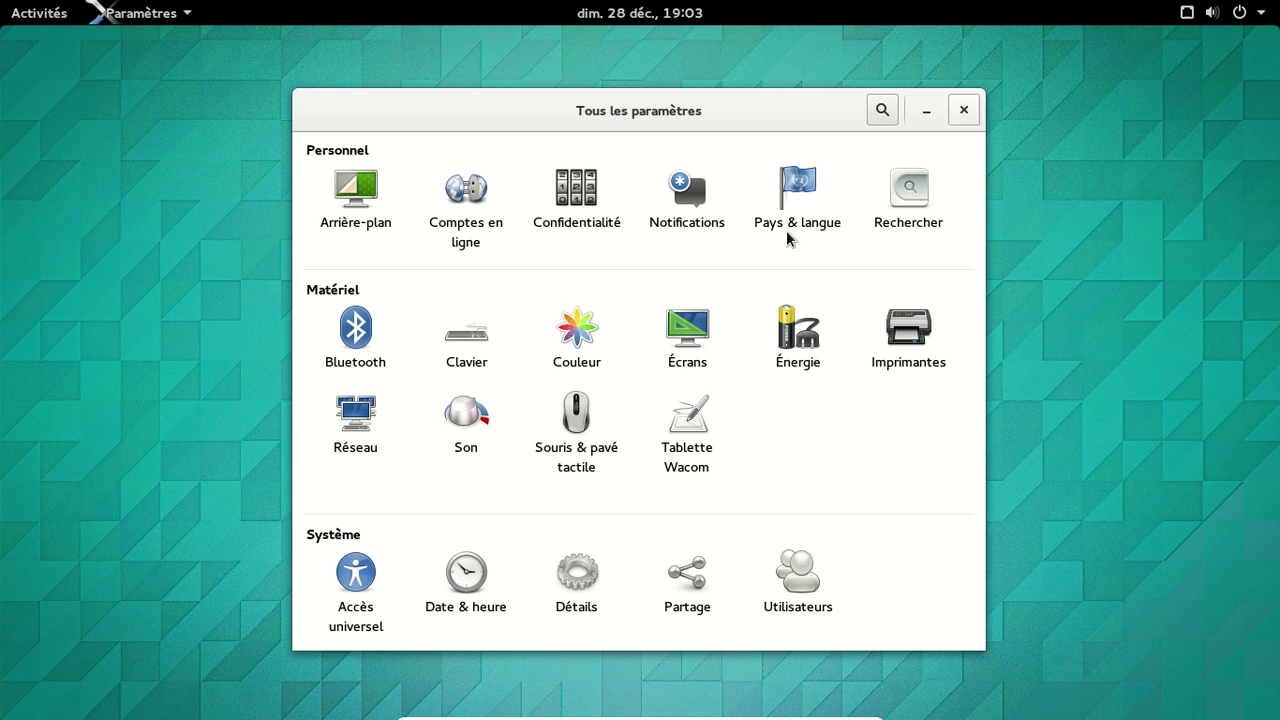
{"action": "left_click", "coordinate": [821, 567]}
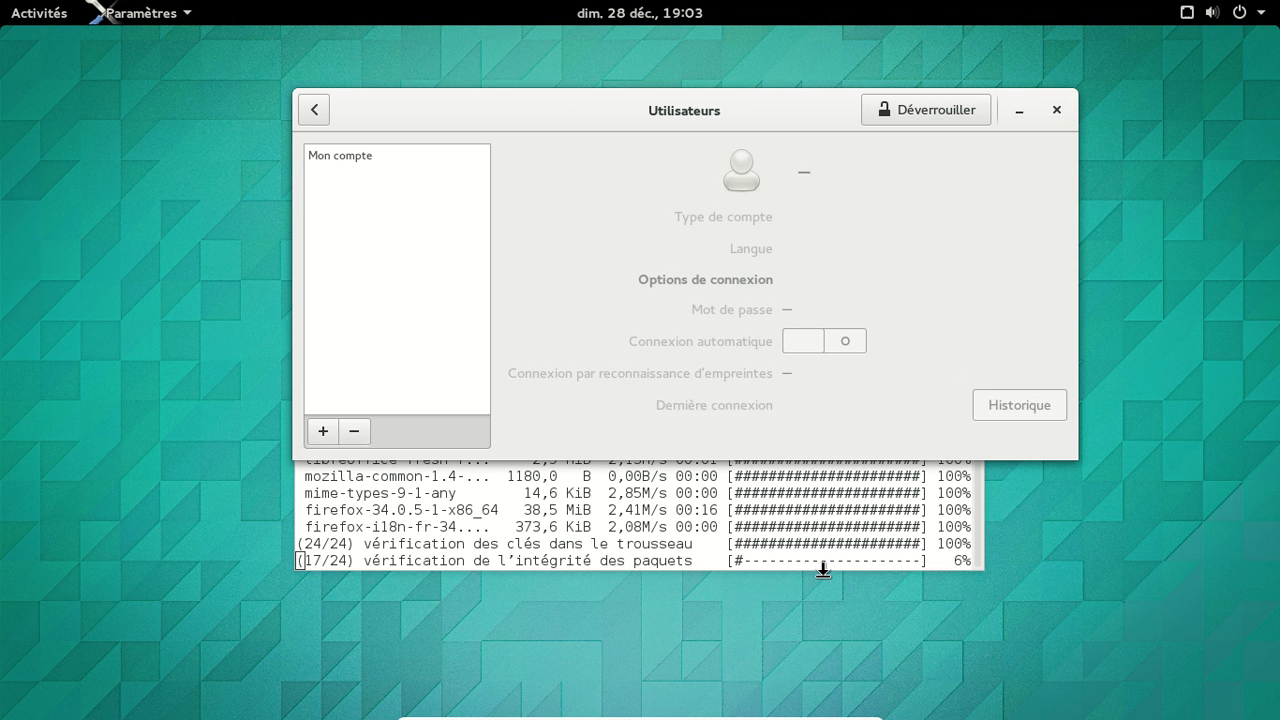
{"action": "left_click", "coordinate": [808, 172]}
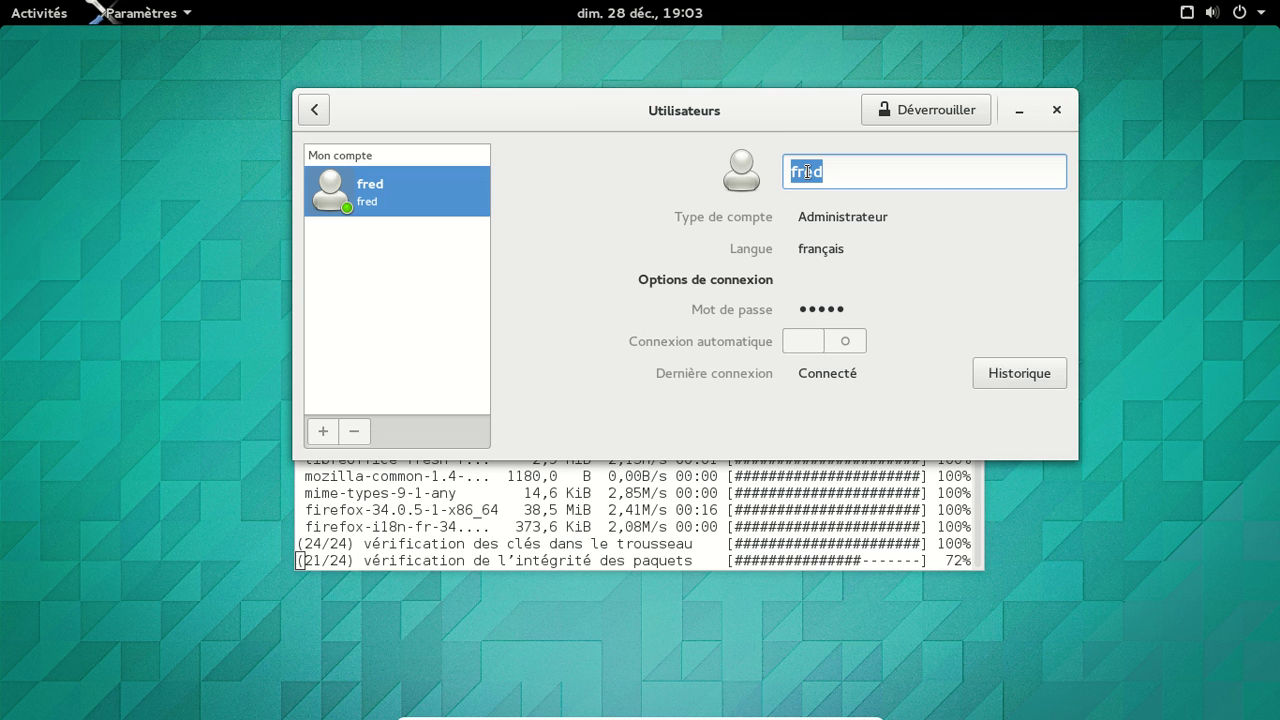
{"action": "type", "text": "Freder"}
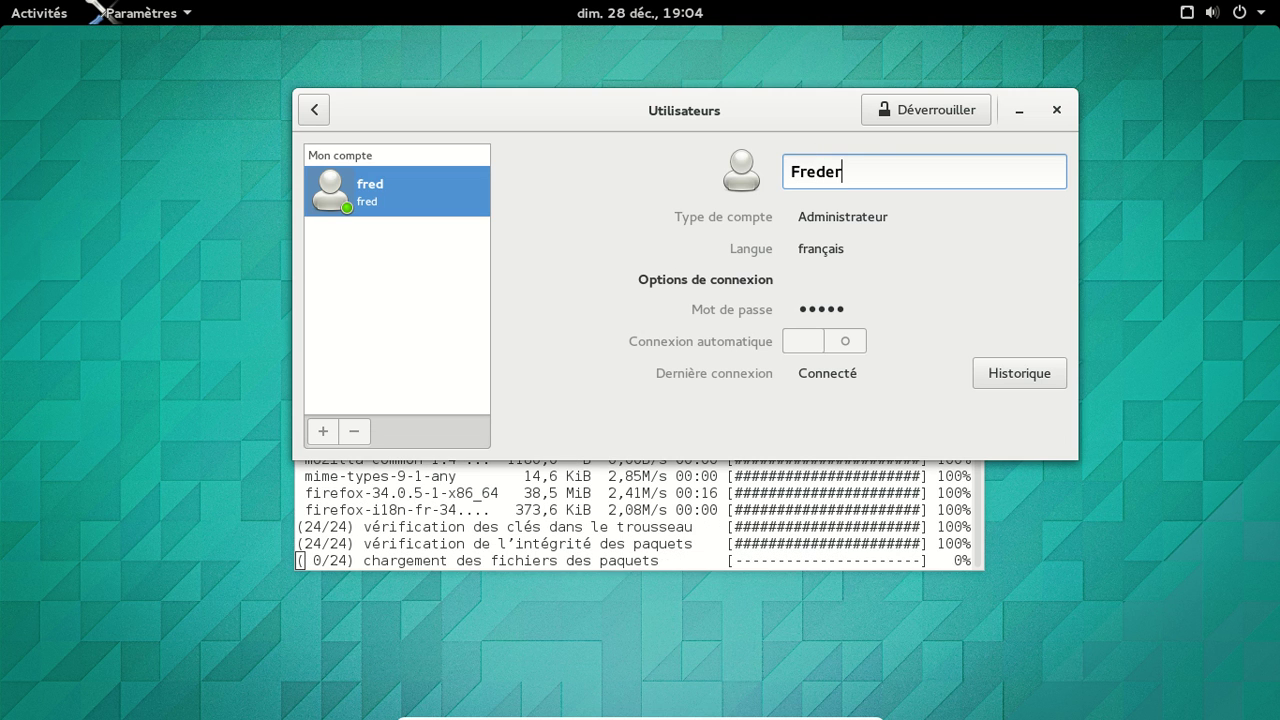
{"action": "type", "text": "ic Bezies"}
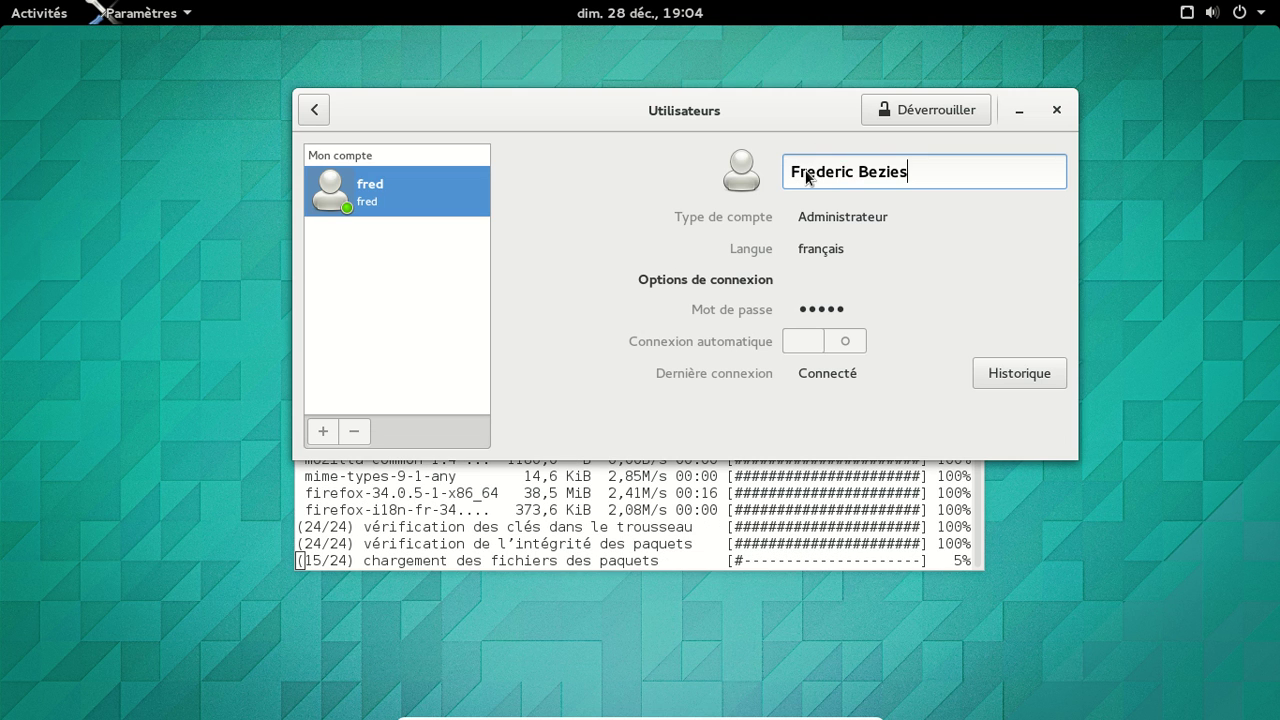
{"action": "key", "text": "Return"}
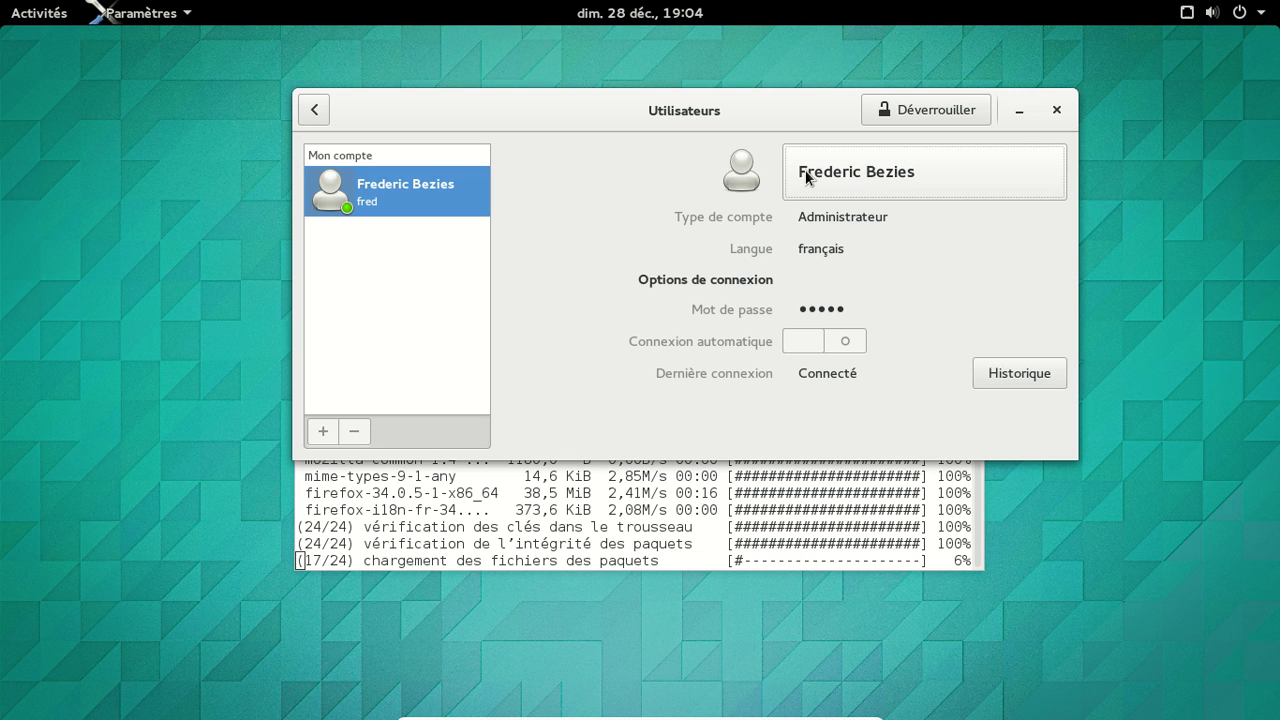
{"action": "left_click", "coordinate": [1055, 112]}
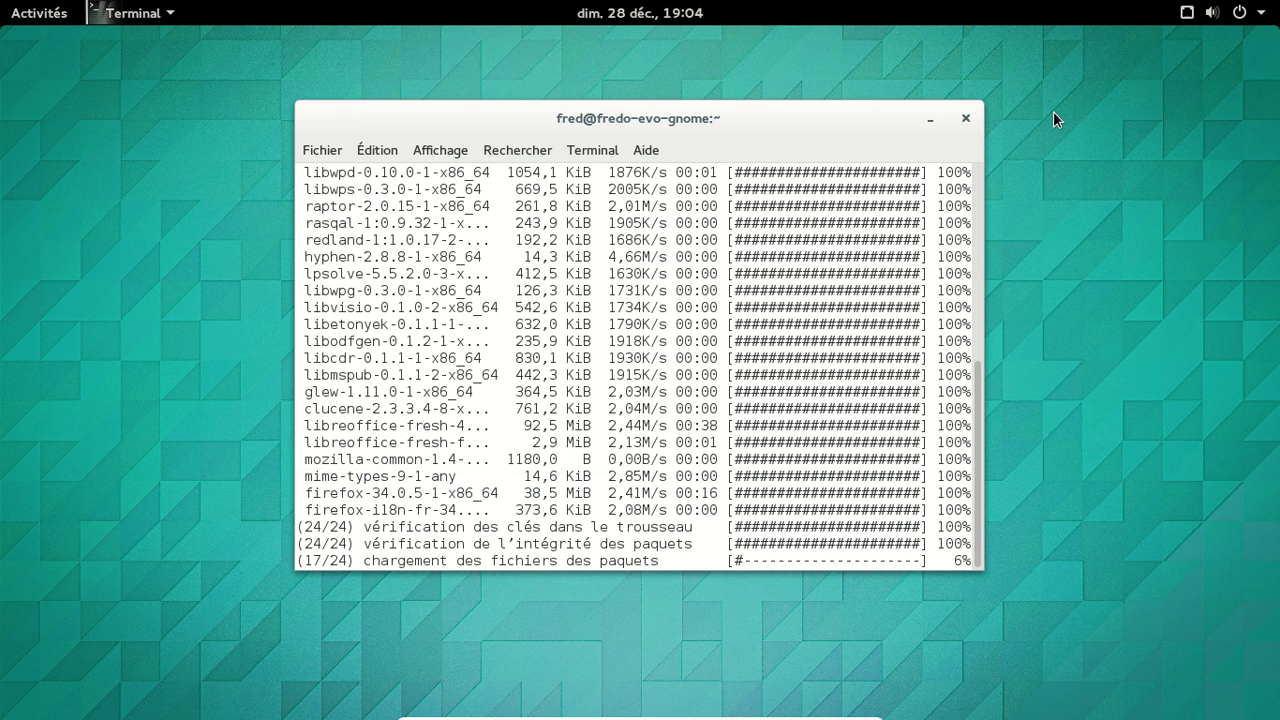
- Page through all four application-grid pages and back to the first, then launch Brasero
{"action": "left_click", "coordinate": [20, 18]}
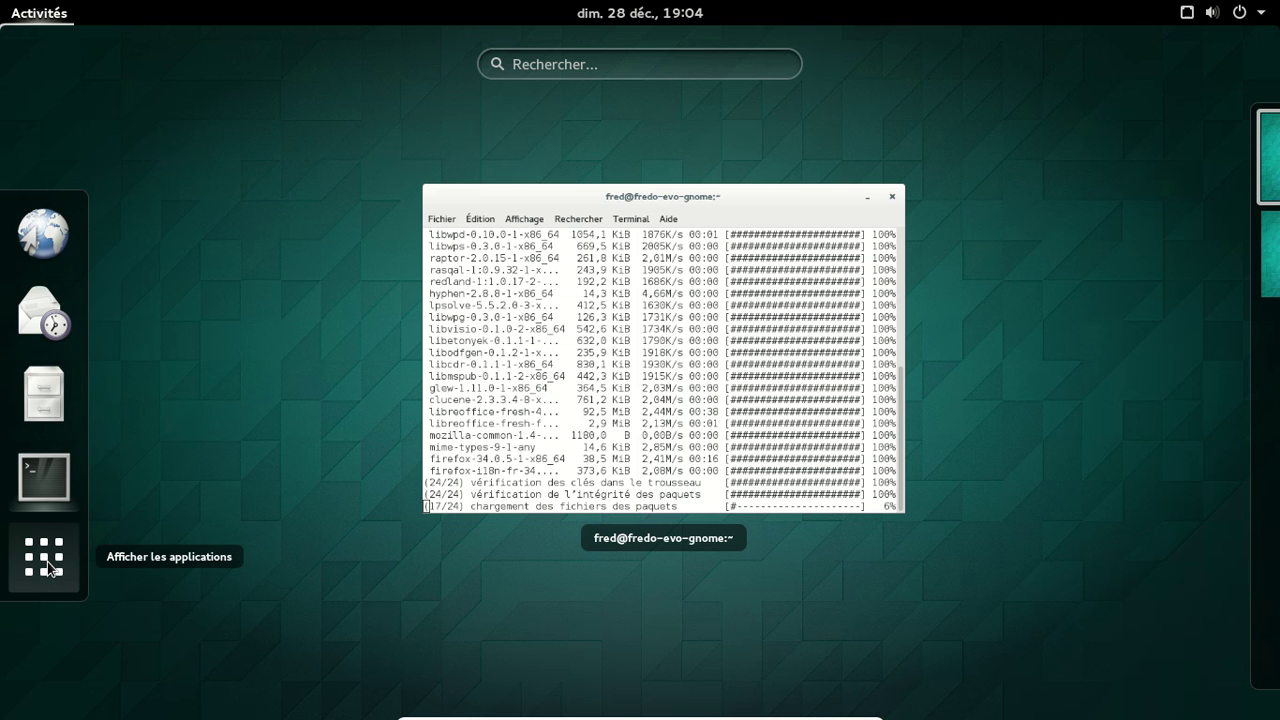
{"action": "left_click", "coordinate": [48, 568]}
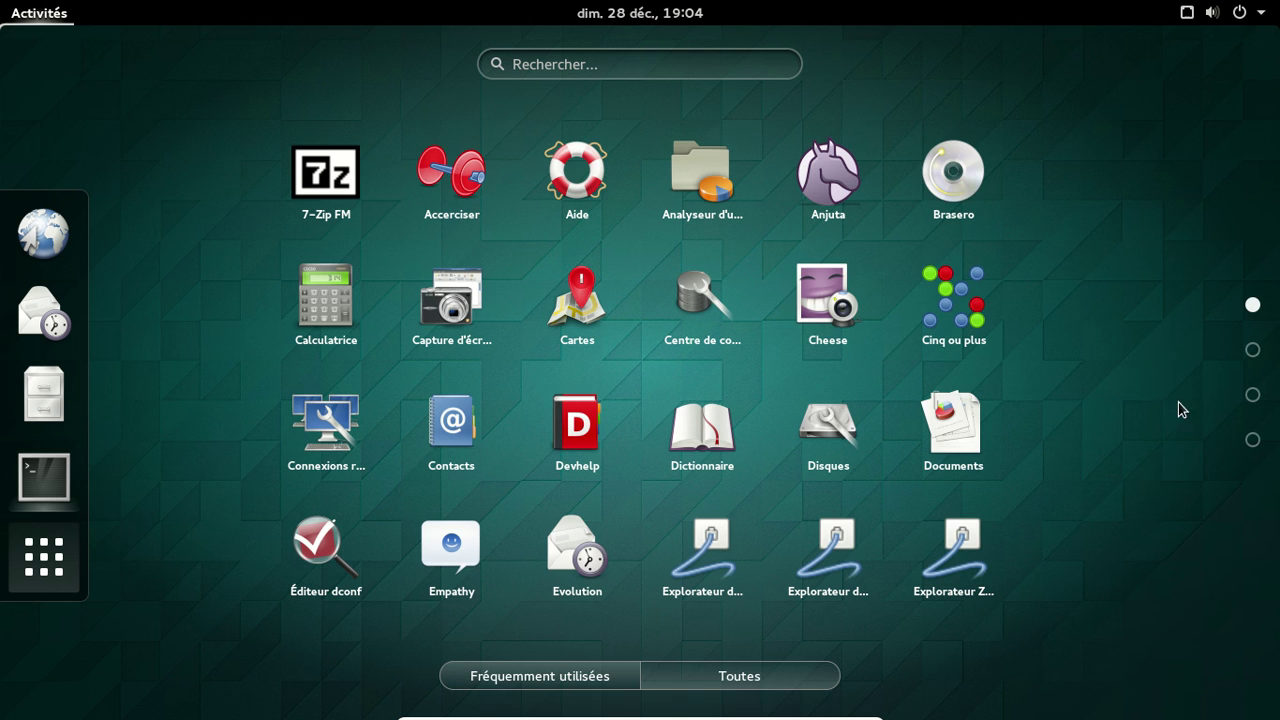
{"action": "left_click", "coordinate": [1253, 351]}
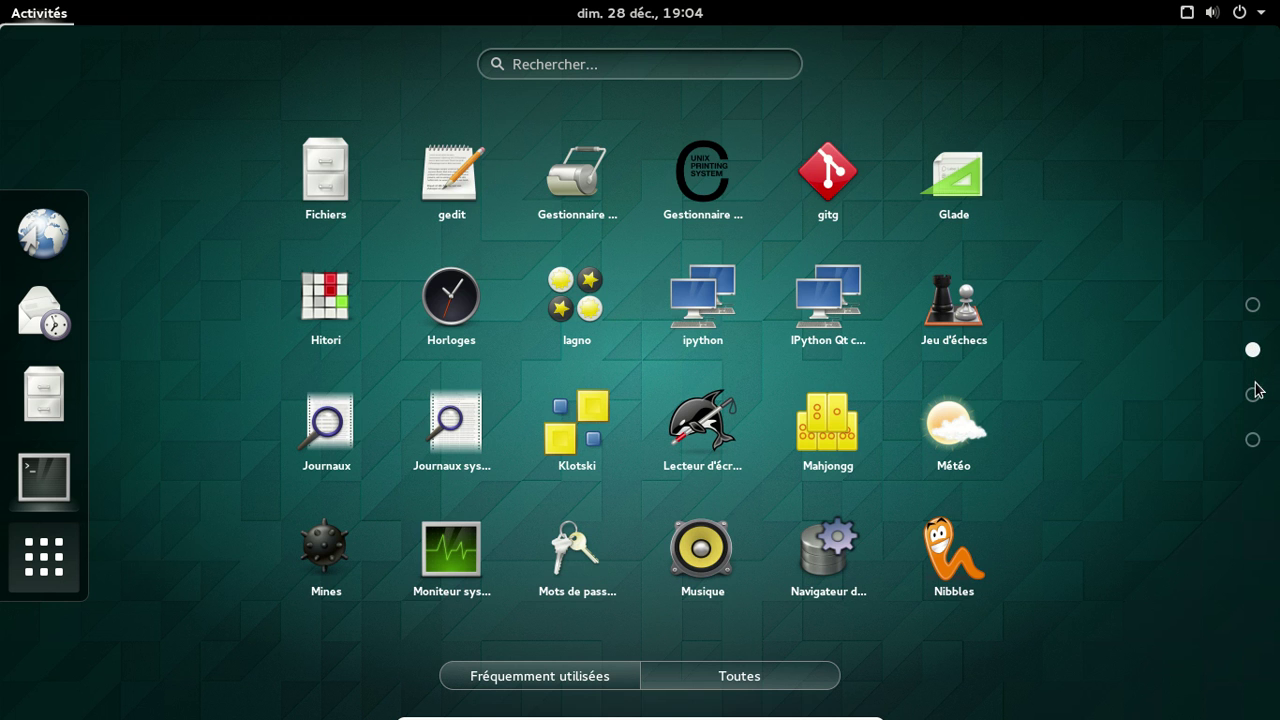
{"action": "left_click", "coordinate": [1253, 396]}
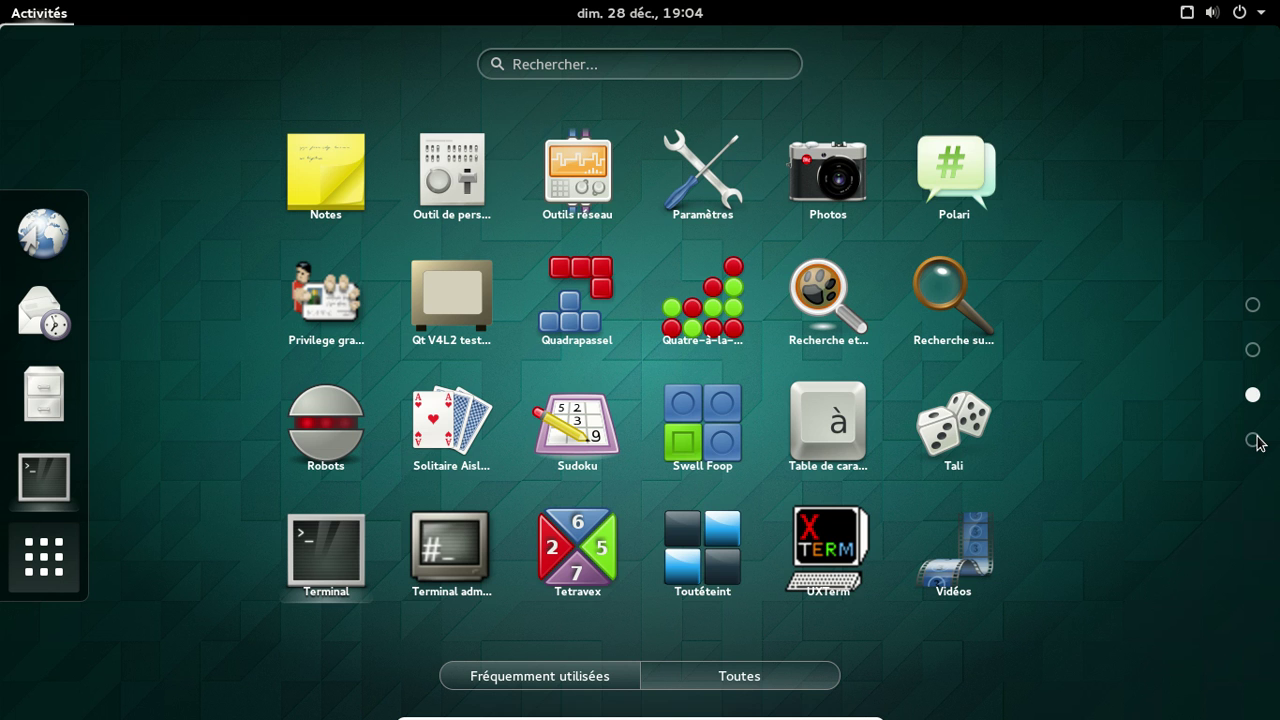
{"action": "left_click", "coordinate": [1253, 440]}
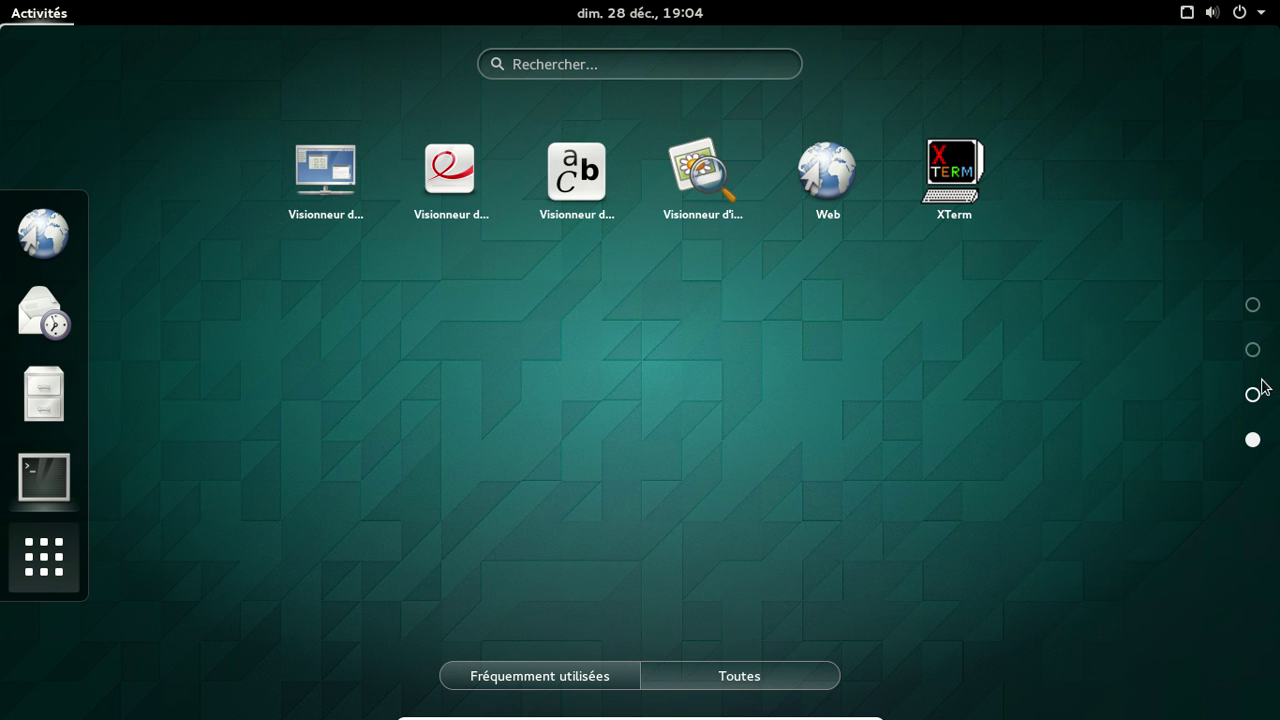
{"action": "left_click", "coordinate": [1253, 395]}
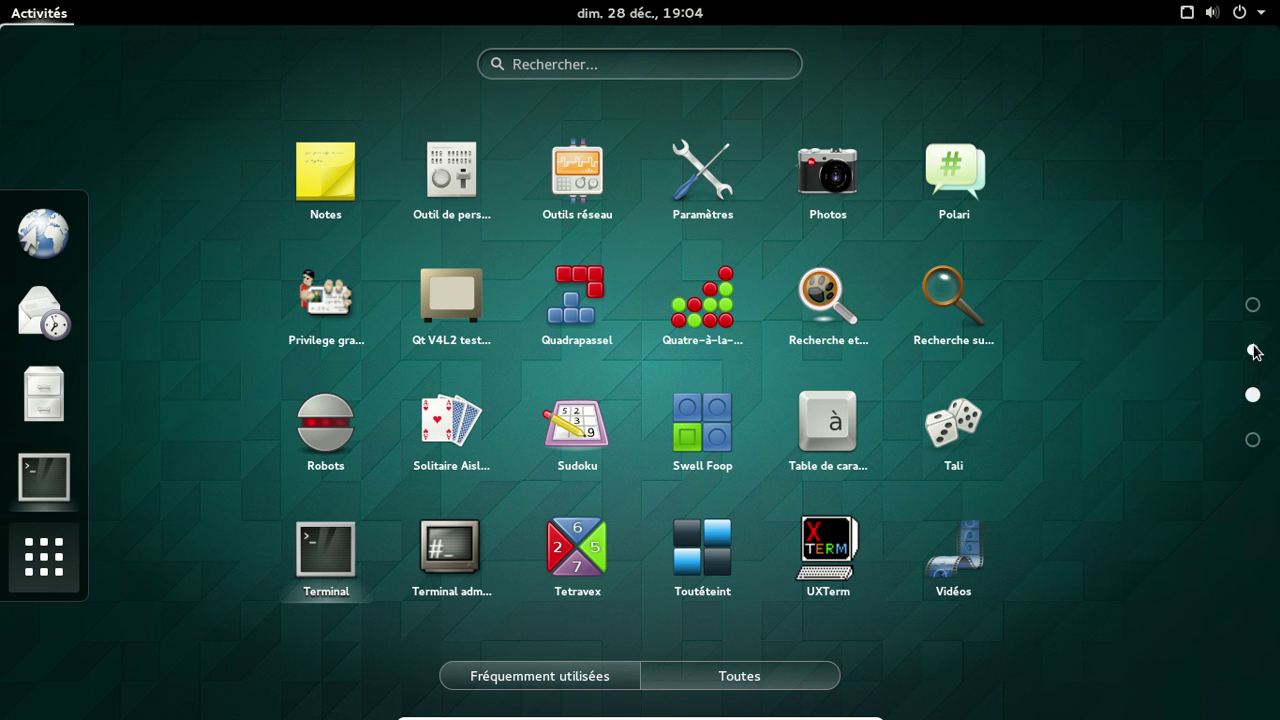
{"action": "left_click", "coordinate": [1253, 350]}
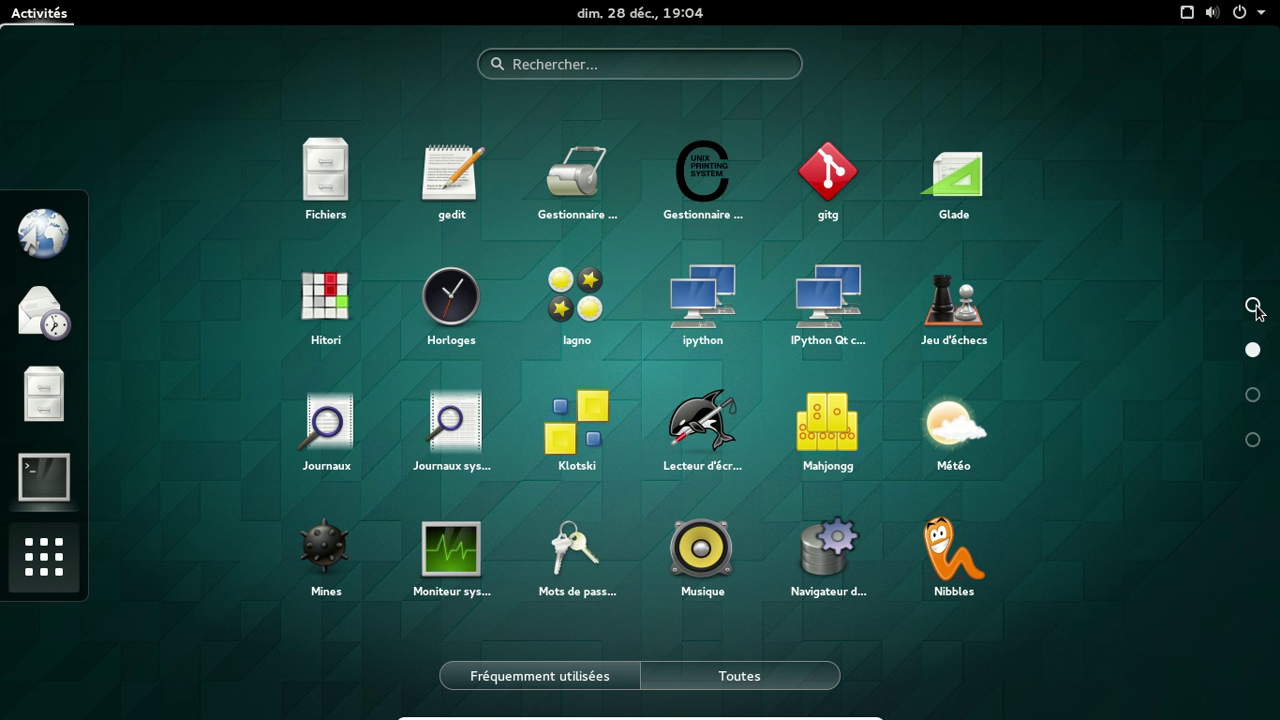
{"action": "left_click", "coordinate": [1253, 306]}
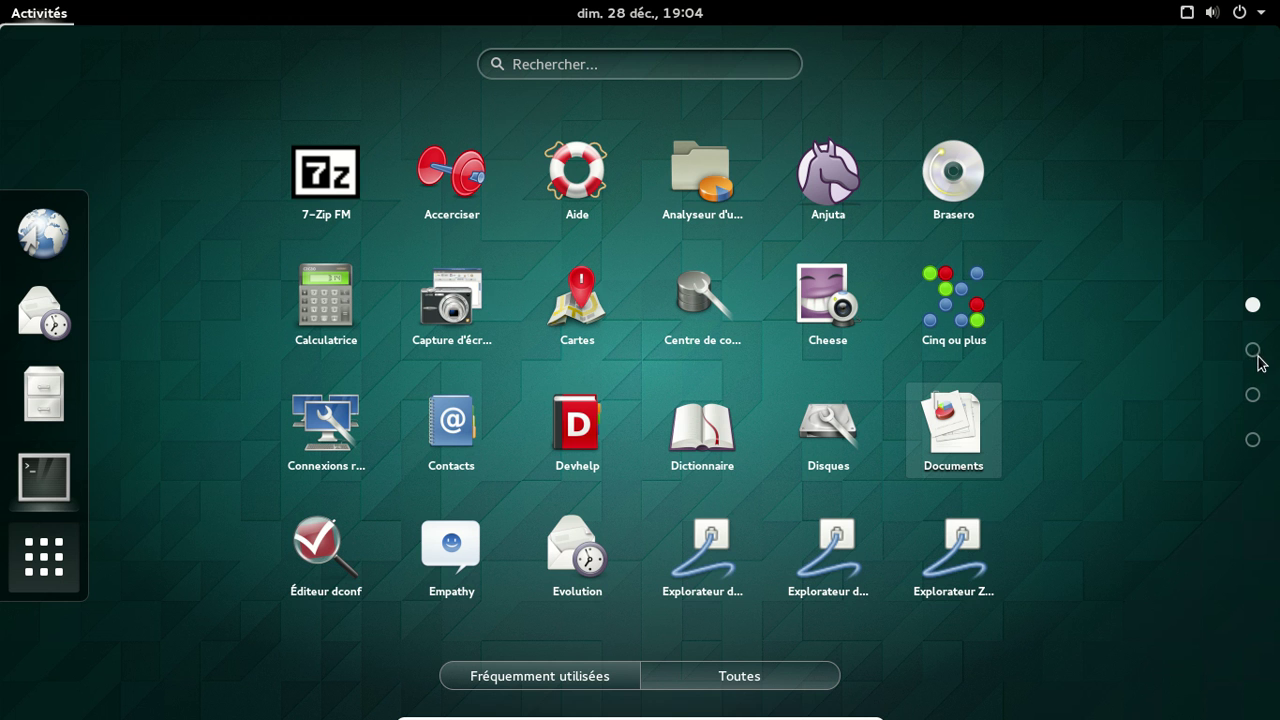
{"action": "left_click", "coordinate": [952, 203]}
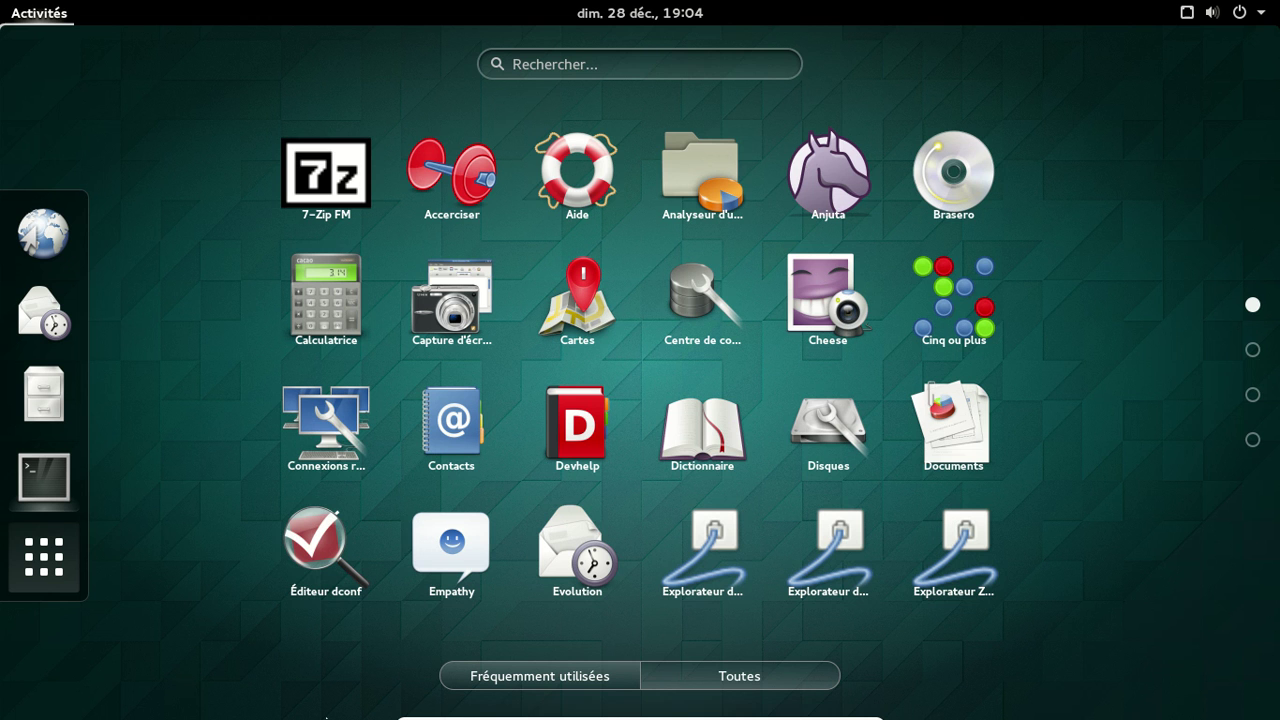
{"action": "mouse_move", "coordinate": [535, 680]}
- Quit Brasero with Quitter from its app menu and show the overview with the terminal
{"action": "key", "text": "Escape"}
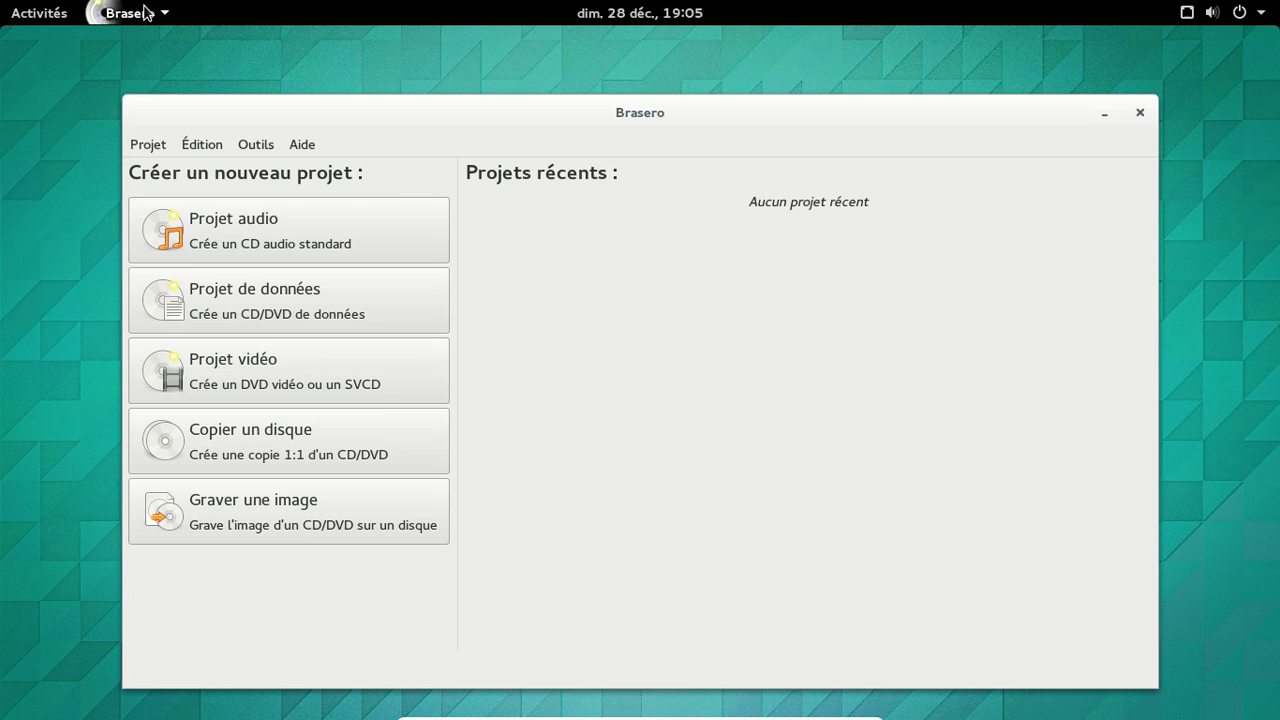
{"action": "left_click", "coordinate": [158, 12]}
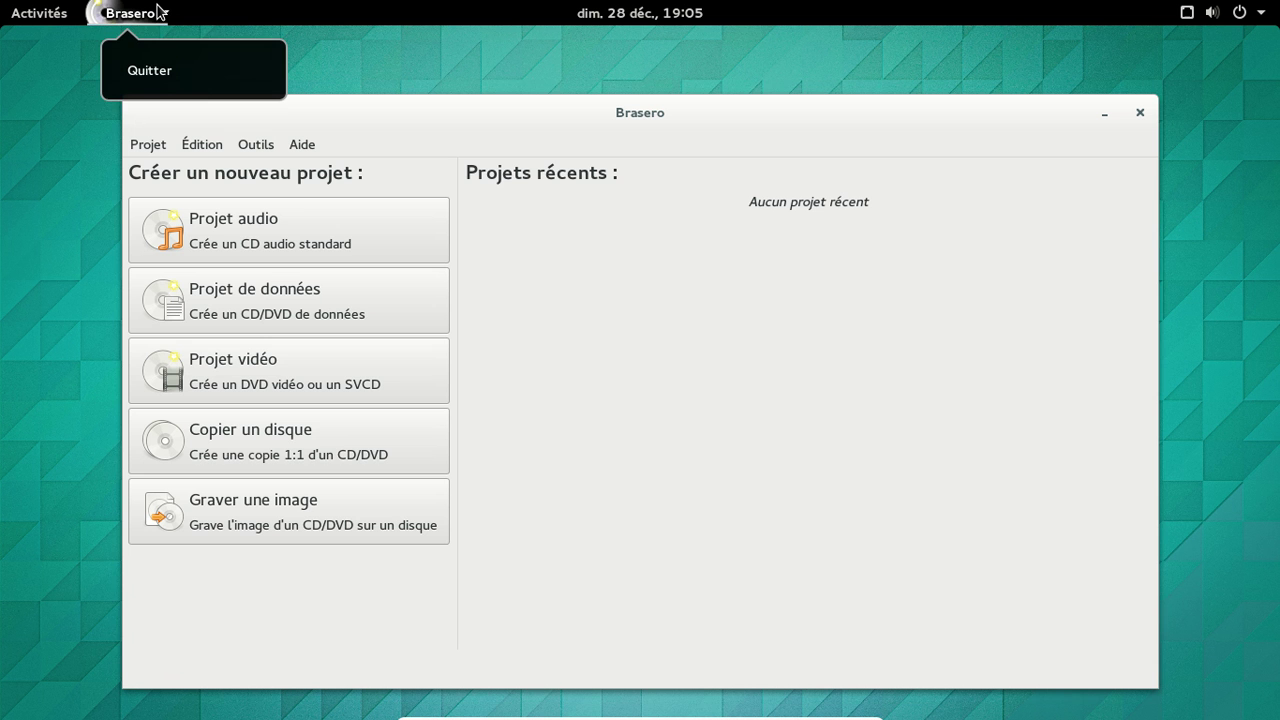
{"action": "left_click", "coordinate": [168, 78]}
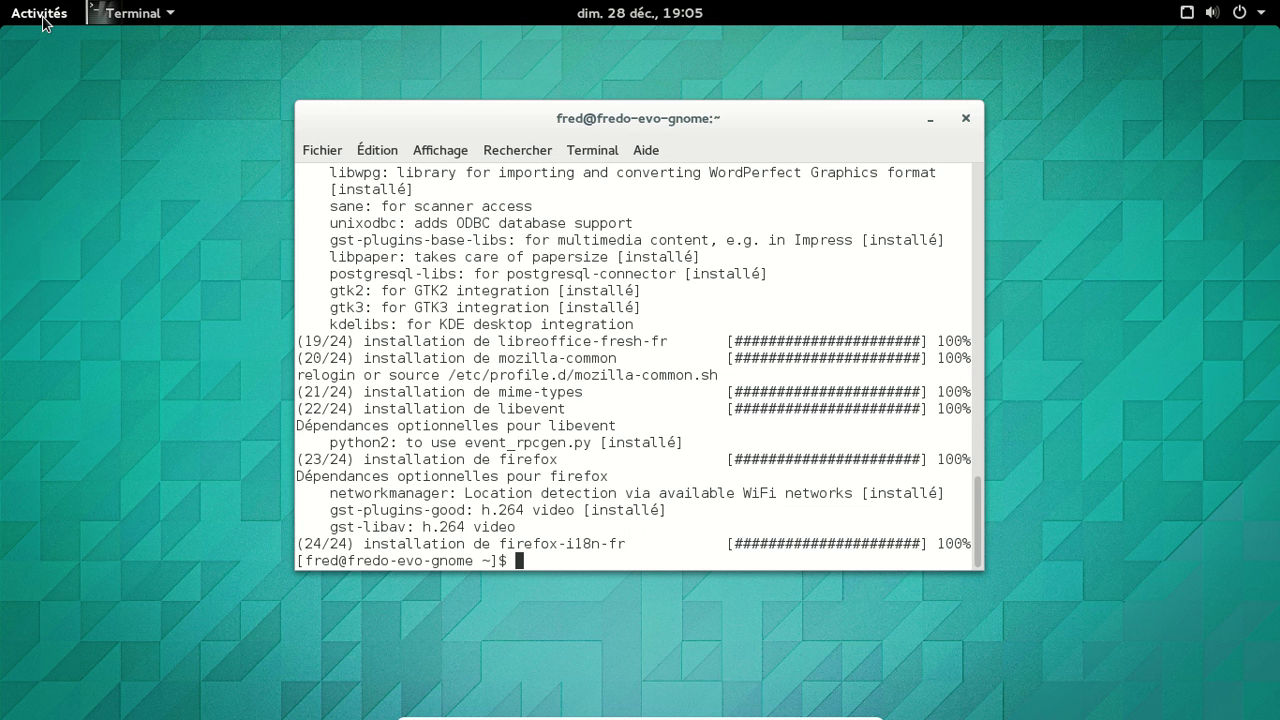
{"action": "left_click", "coordinate": [43, 18]}
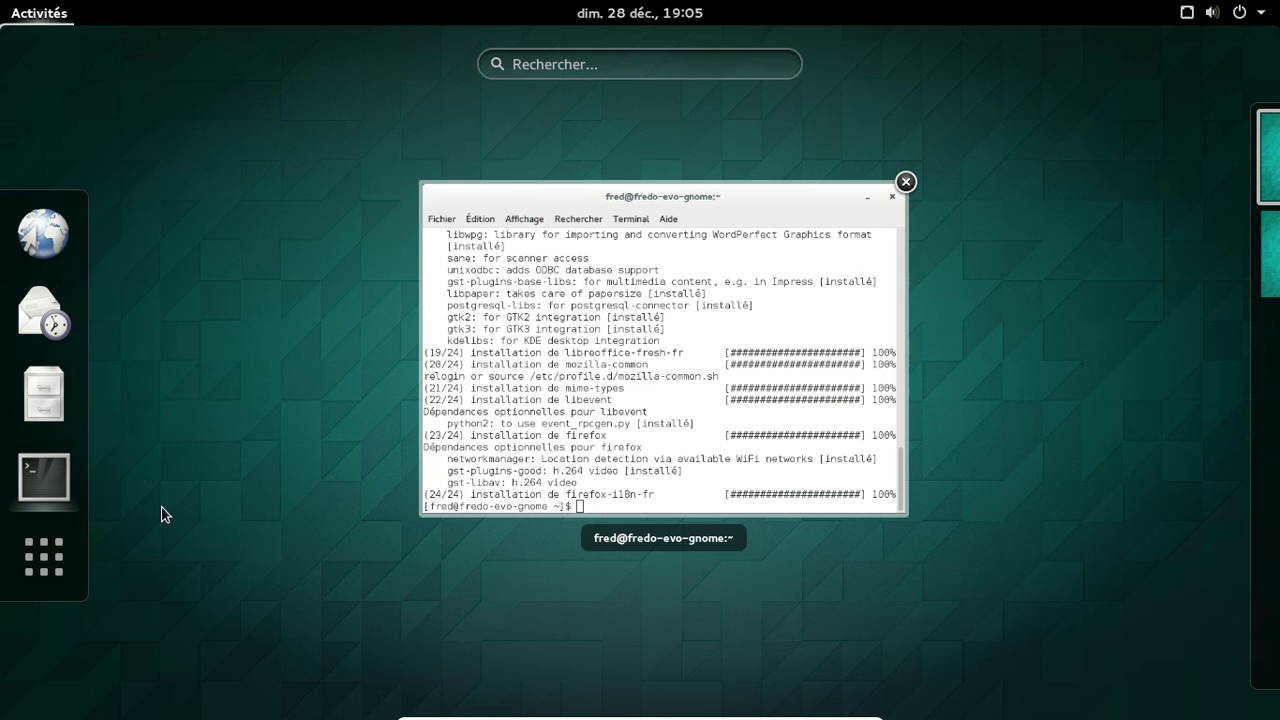
- From the app grid, add Brasero, Firefox and LibreOffice Writer to the dash favourites
{"action": "left_click", "coordinate": [38, 568]}
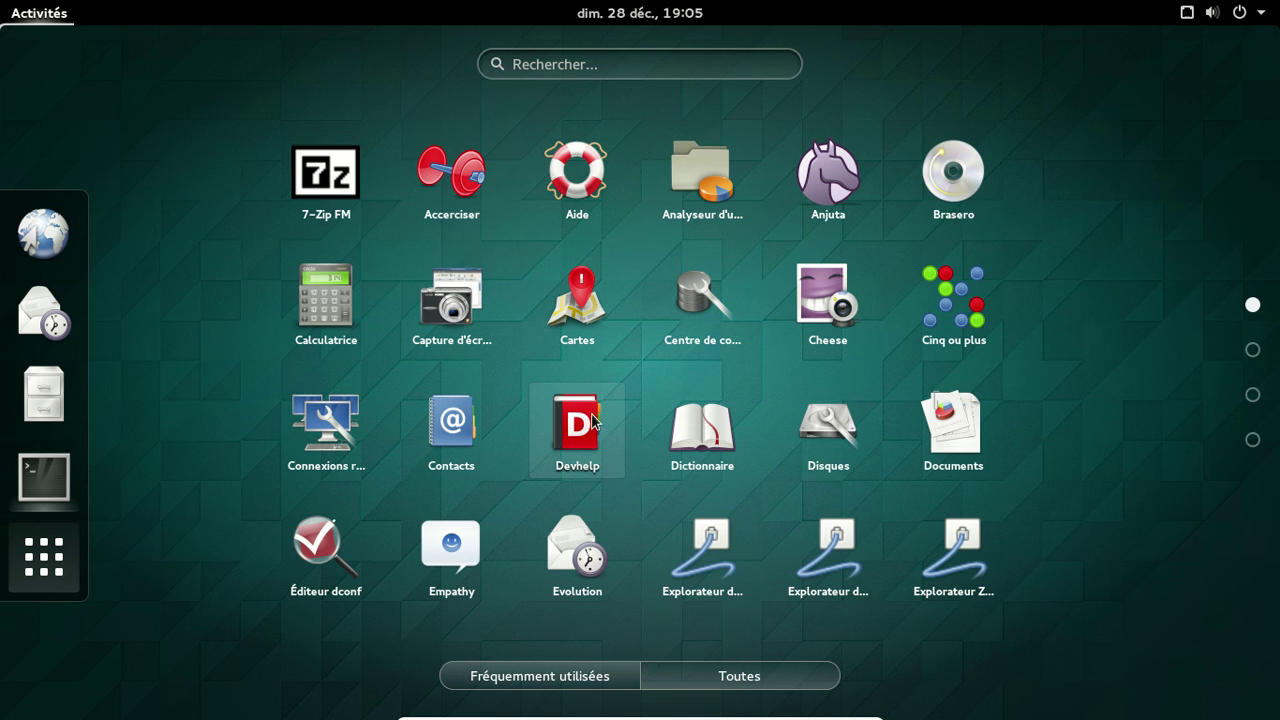
{"action": "right_click", "coordinate": [962, 186]}
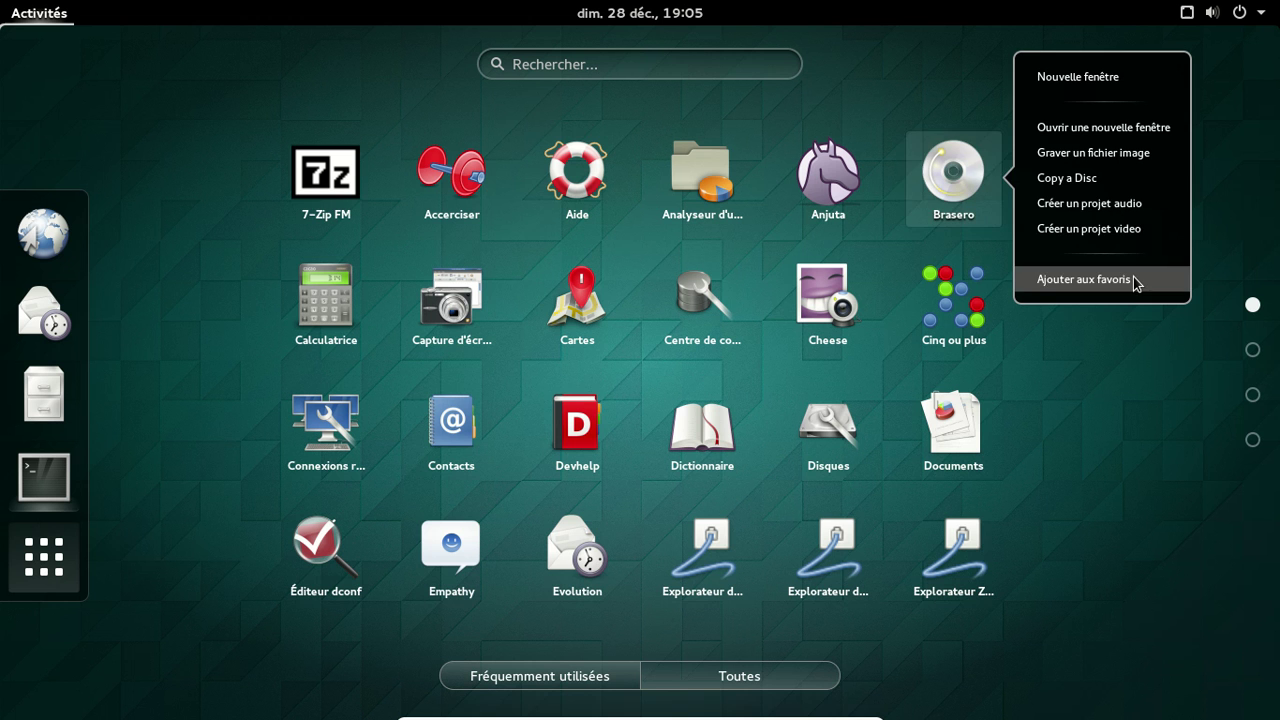
{"action": "left_click", "coordinate": [1084, 280]}
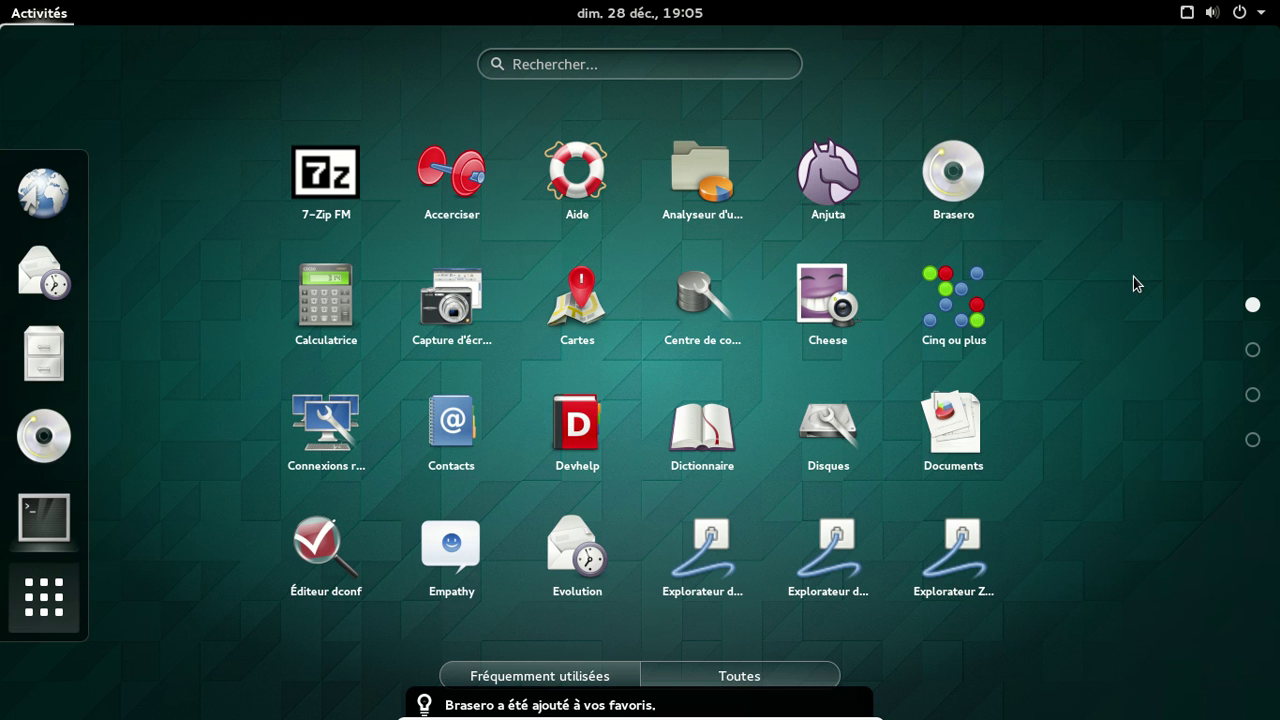
{"action": "left_click", "coordinate": [1252, 349]}
{"action": "right_click", "coordinate": [480, 172]}
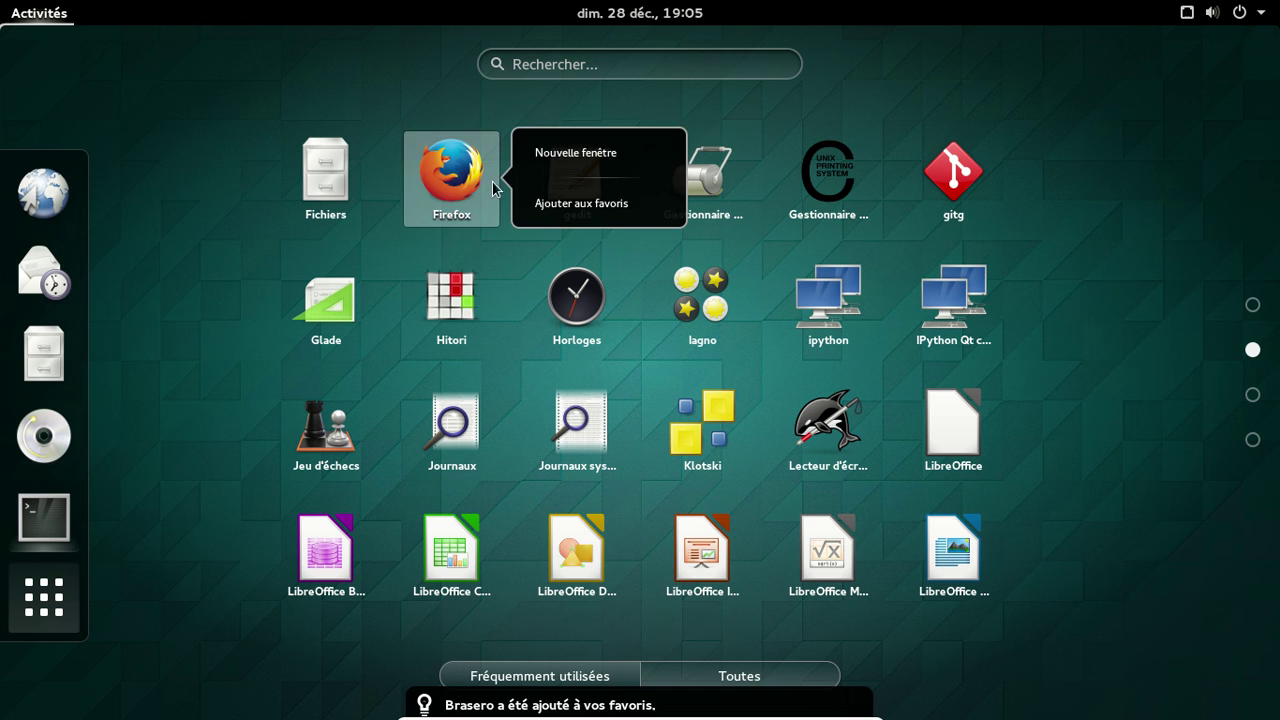
{"action": "left_click", "coordinate": [613, 206]}
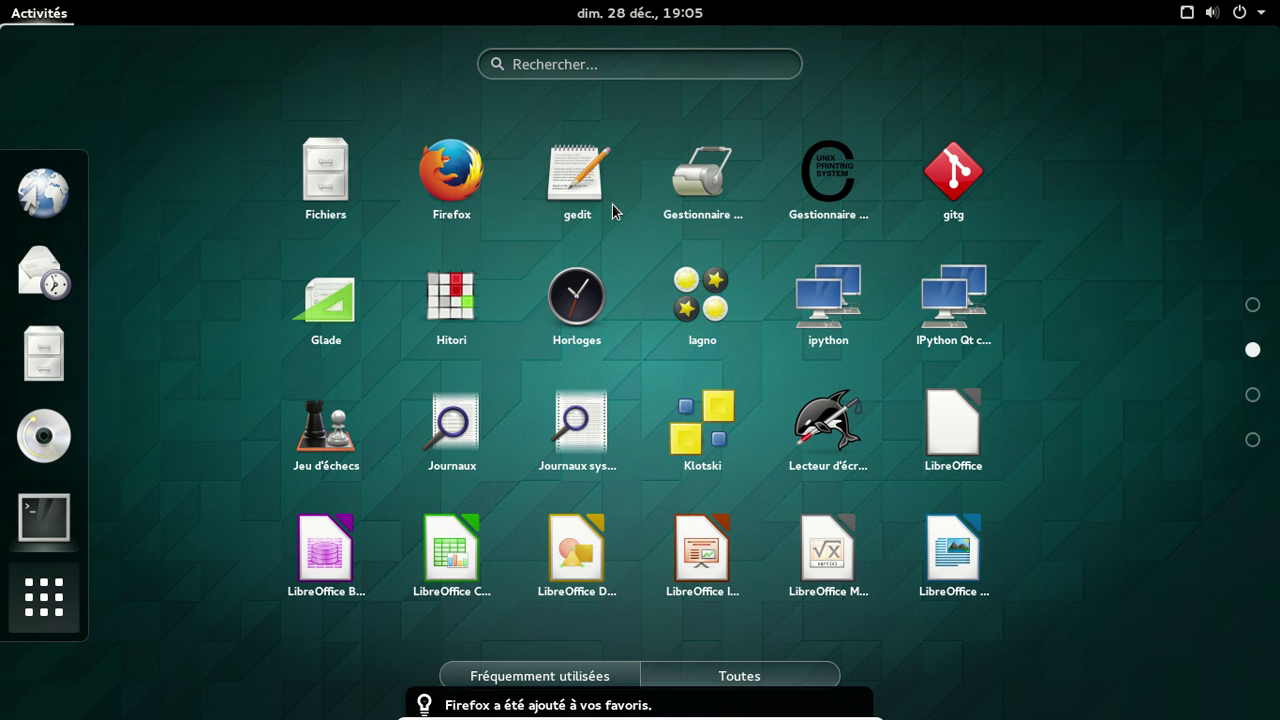
{"action": "right_click", "coordinate": [937, 550]}
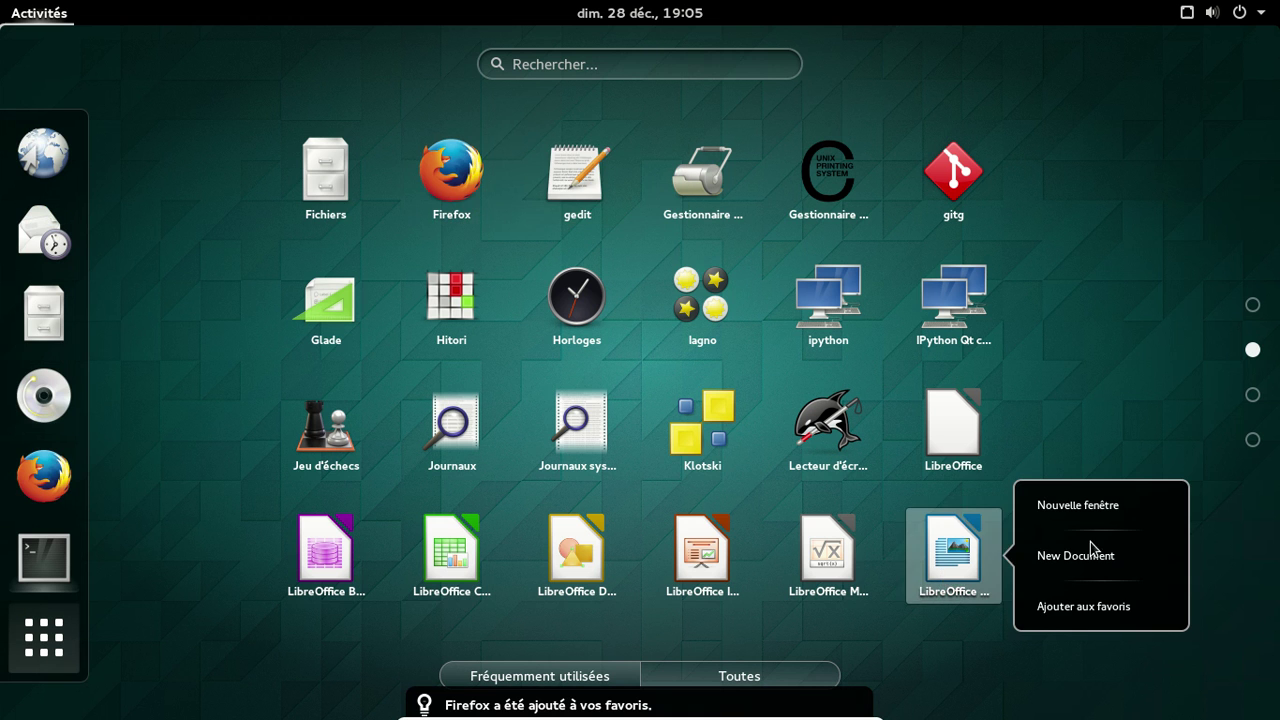
{"action": "left_click", "coordinate": [1117, 610]}
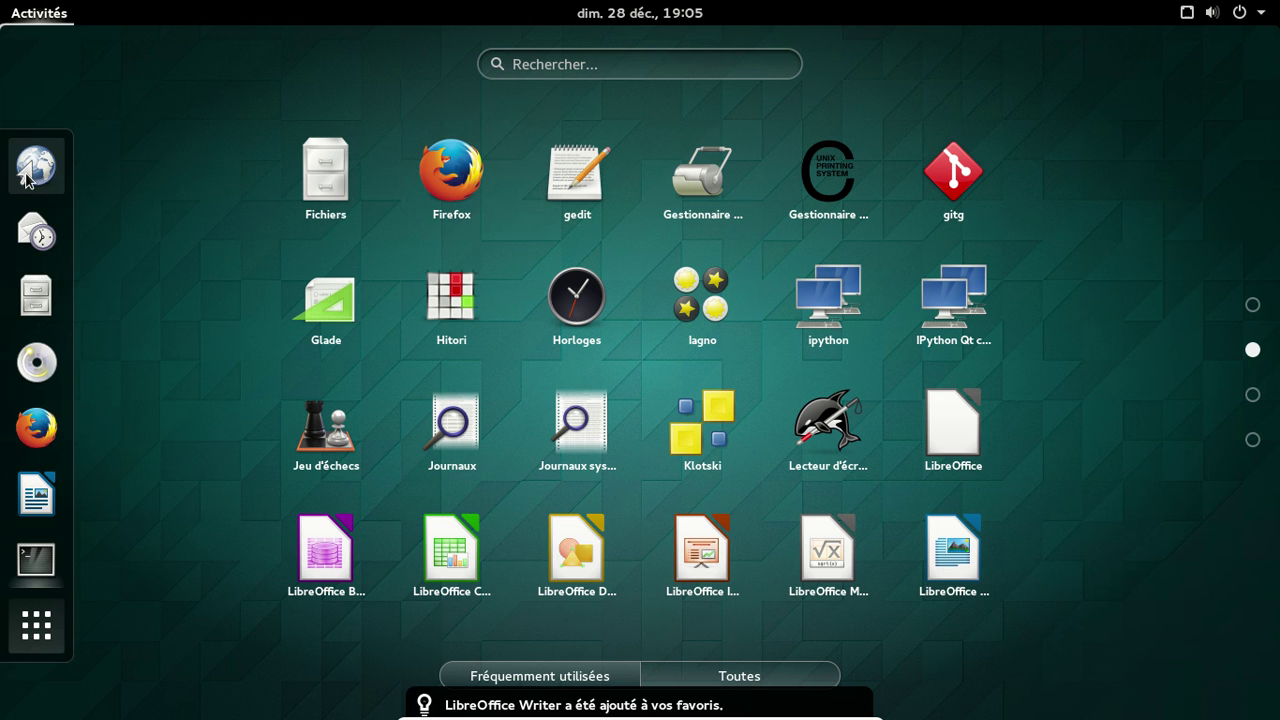
- Remove Web from favourites, move Firefox first and Writer third, and add Terminal
{"action": "right_click", "coordinate": [27, 178]}
{"action": "left_click", "coordinate": [173, 199]}
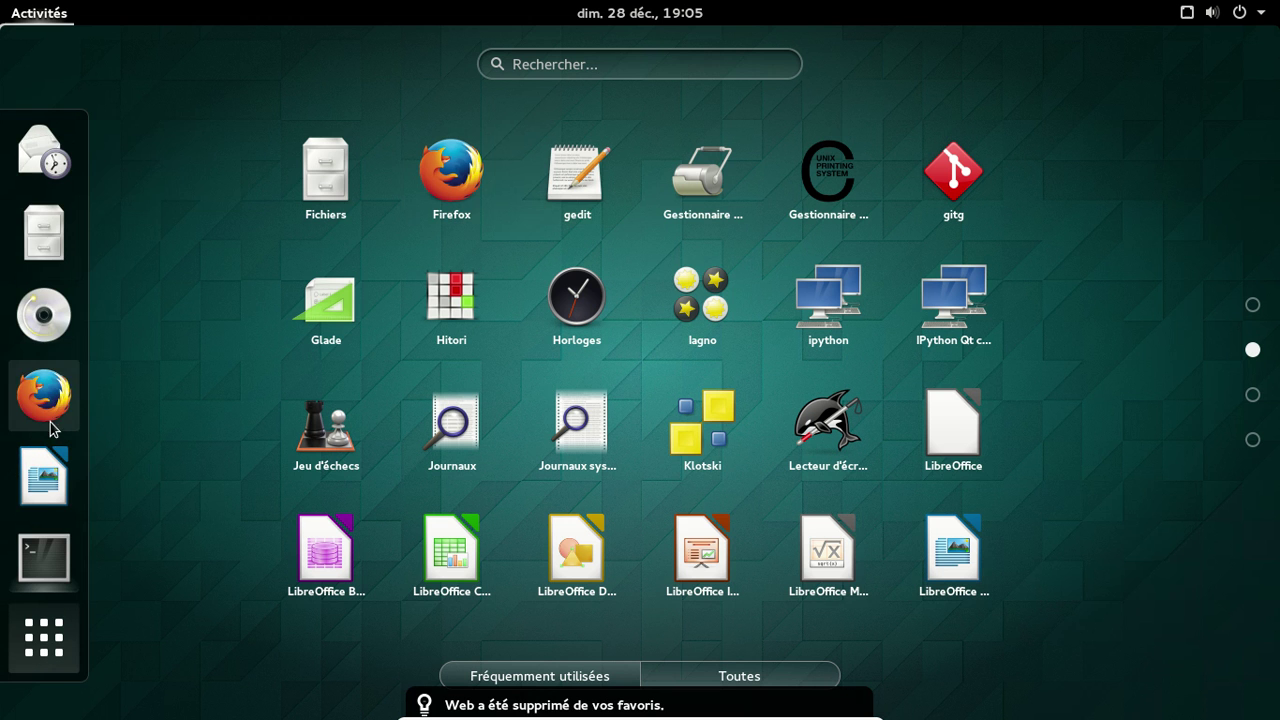
{"action": "left_click_drag", "start_coordinate": [50, 428], "coordinate": [44, 152]}
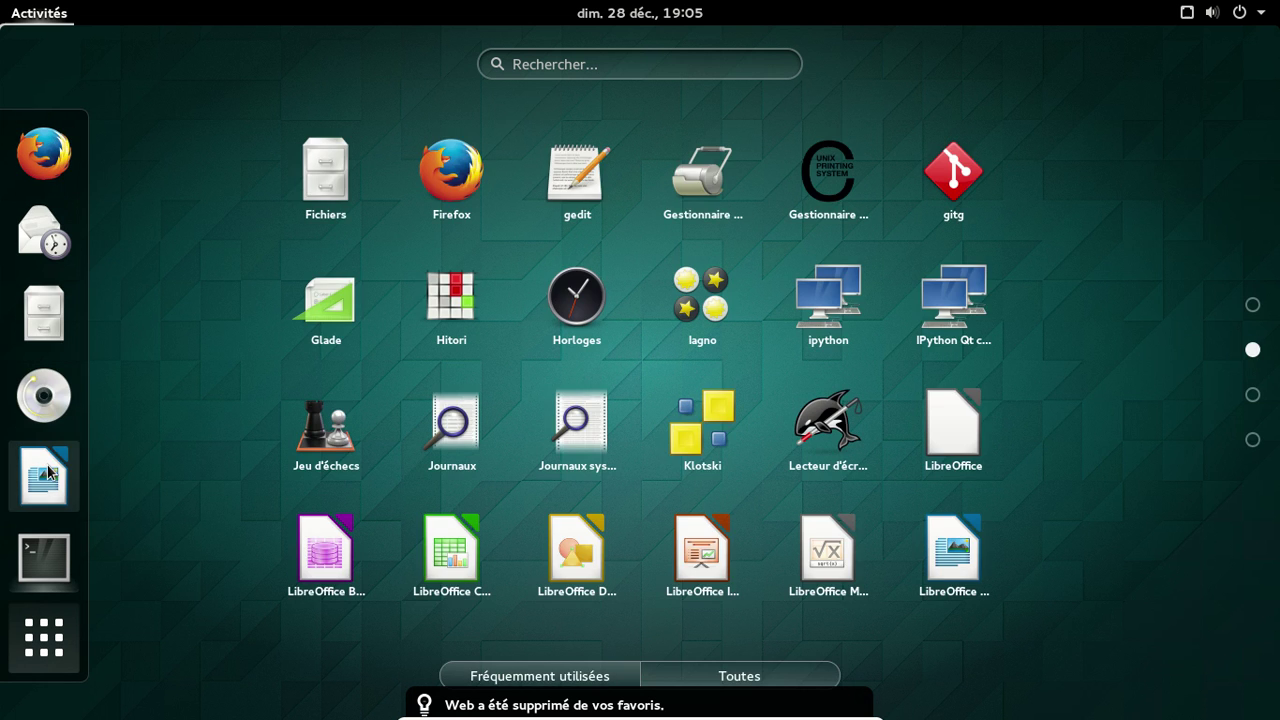
{"action": "left_click_drag", "start_coordinate": [47, 472], "coordinate": [70, 300]}
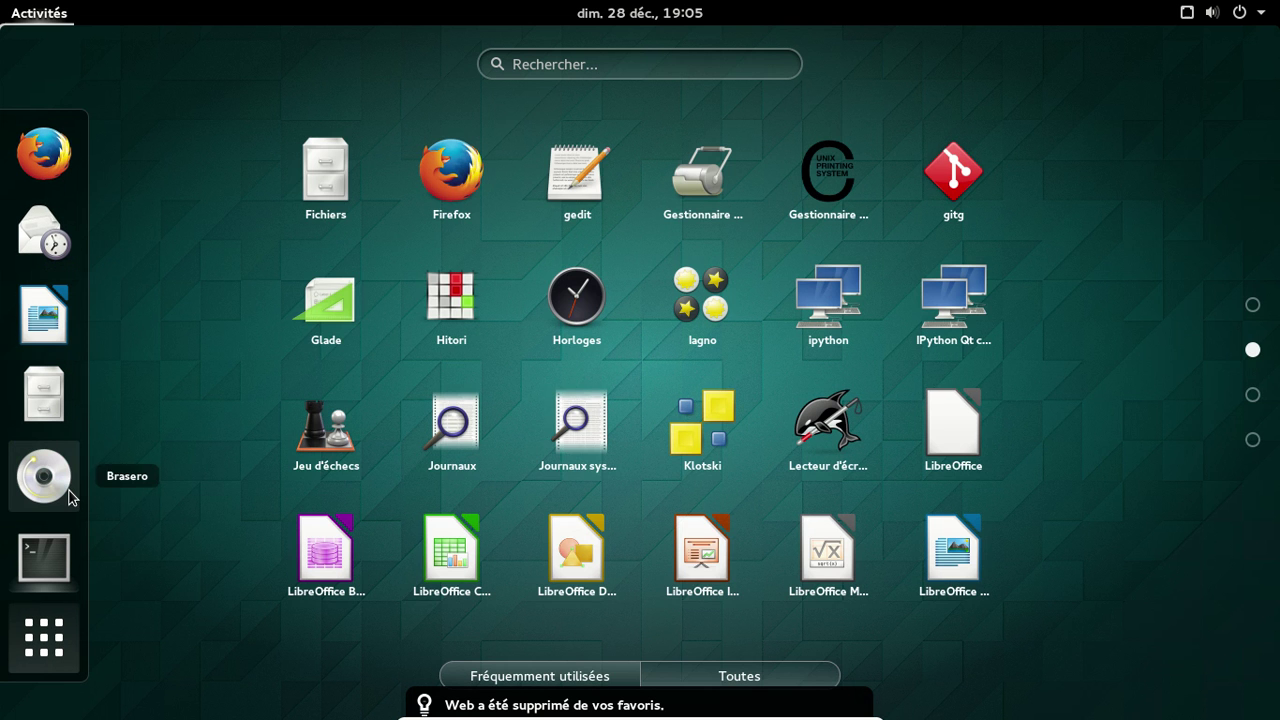
{"action": "right_click", "coordinate": [41, 572]}
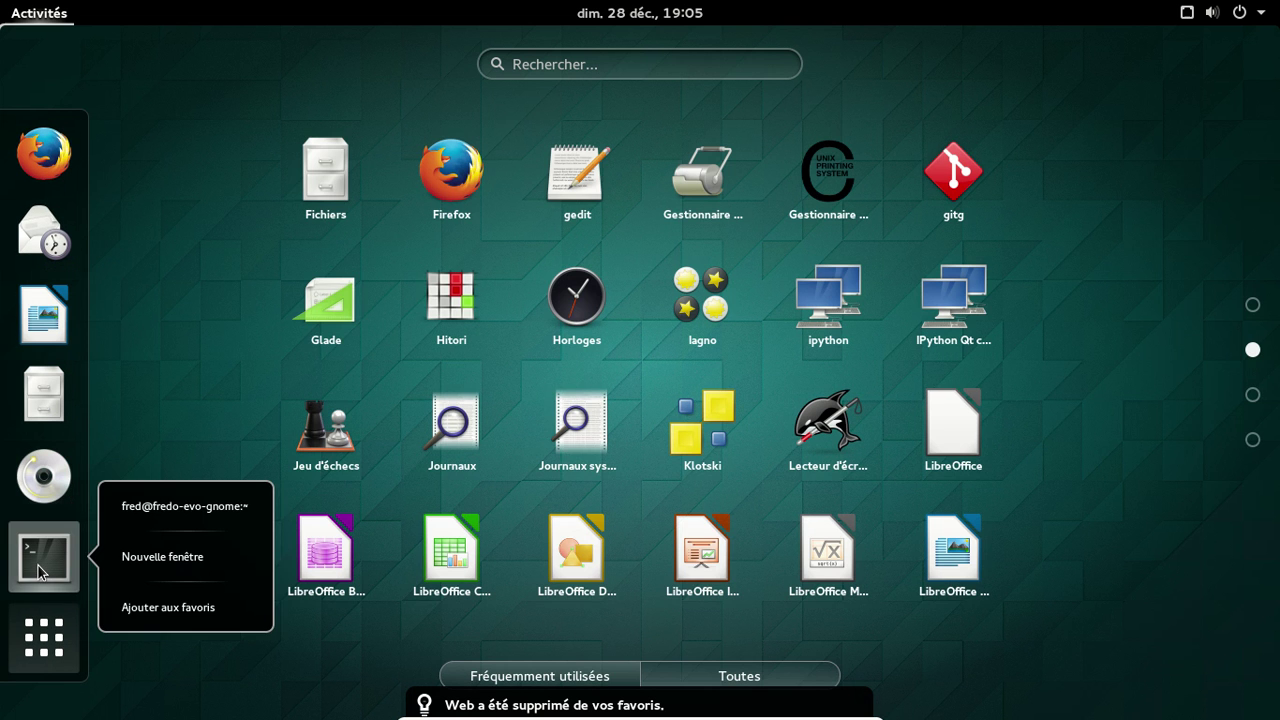
{"action": "left_click", "coordinate": [187, 612]}
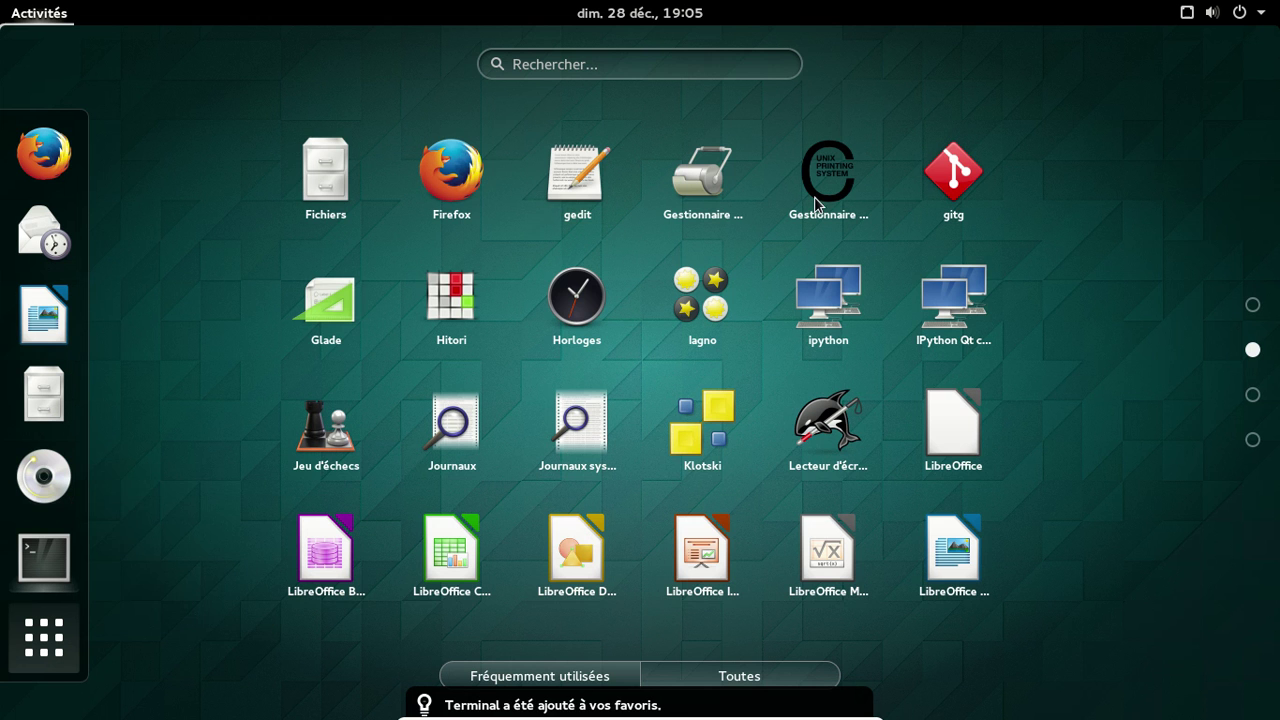
- Run 'yaourt -S rhythmbox' in Terminal and confirm the package installation
{"action": "left_click", "coordinate": [28, 558]}
{"action": "type", "text": "yaourt -S "}
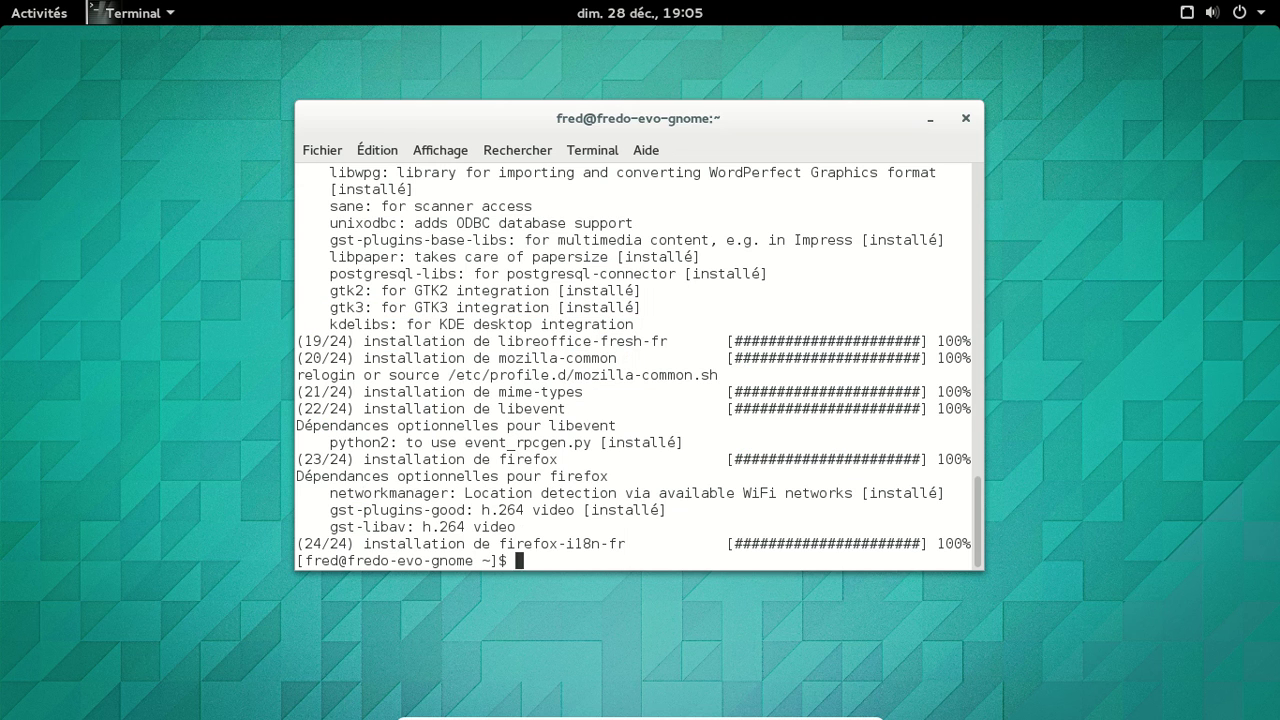
{"action": "type", "text": "rhythm"}
{"action": "key", "text": "BackSpace"}
{"action": "key", "text": "BackSpace"}
{"action": "key", "text": "BackSpace"}
{"action": "key", "text": "BackSpace"}
{"action": "type", "text": "ythmbox"}
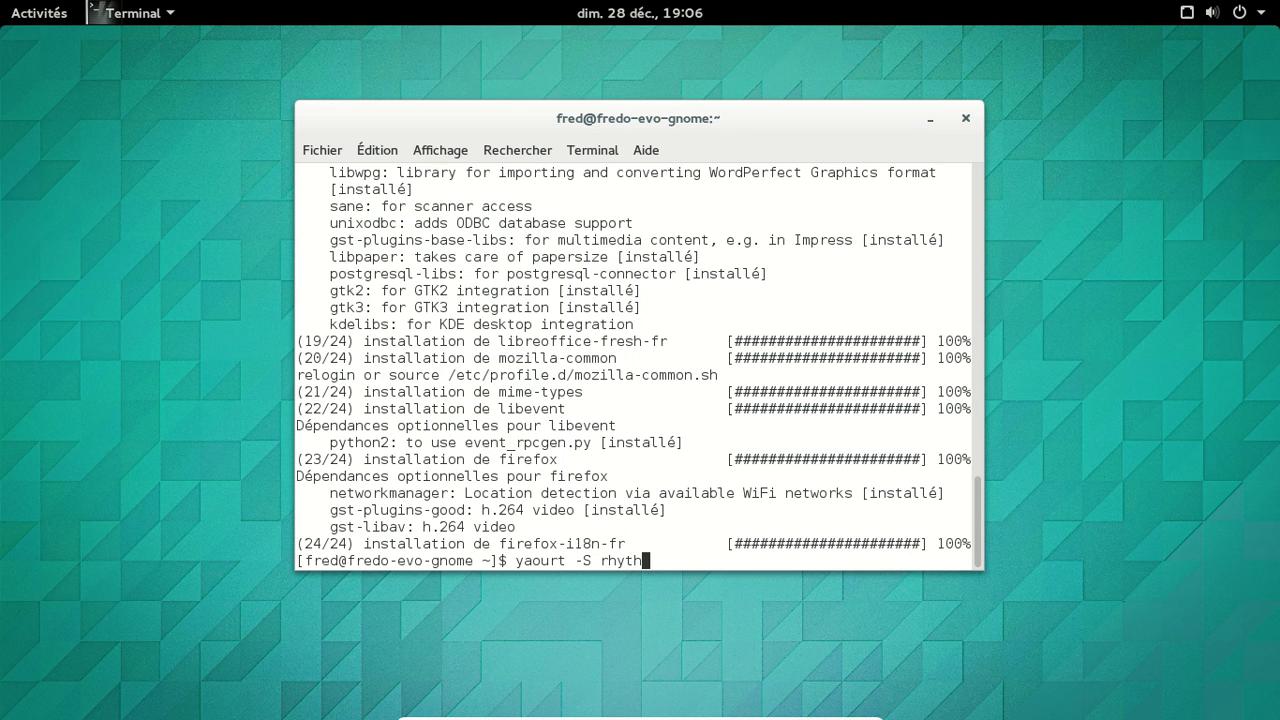
{"action": "key", "text": "Return"}
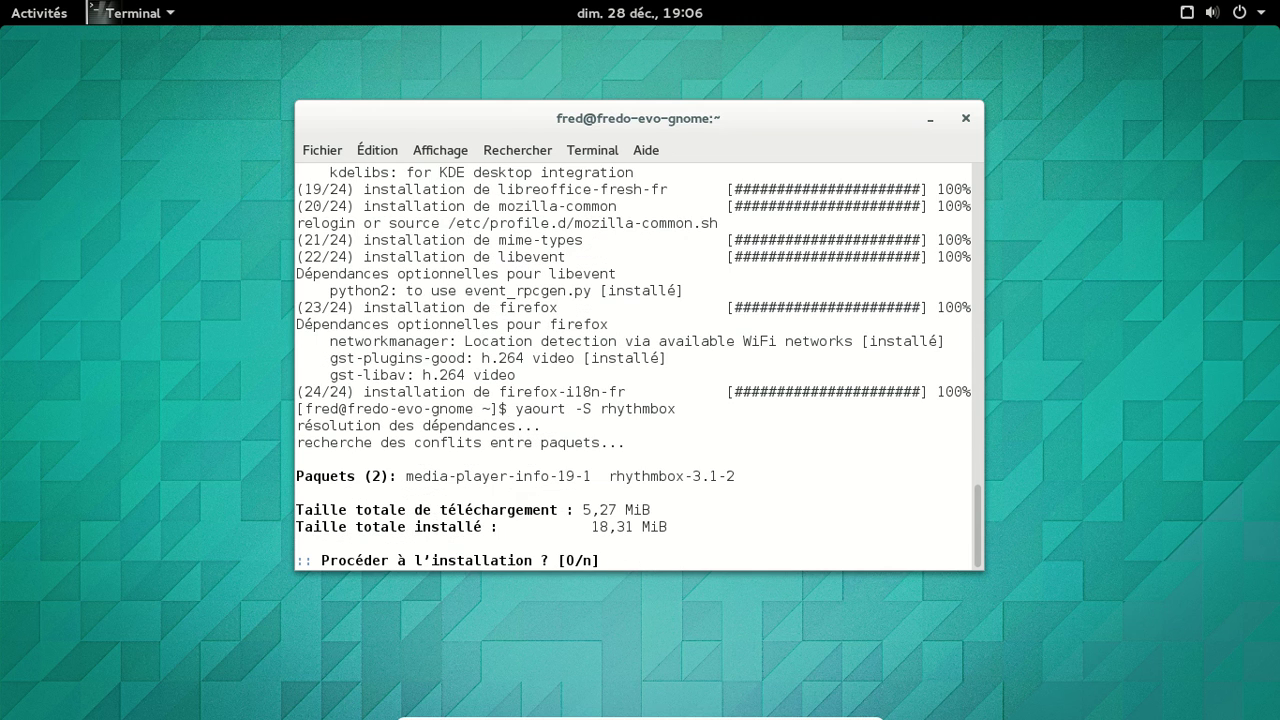
{"action": "key", "text": "Return"}
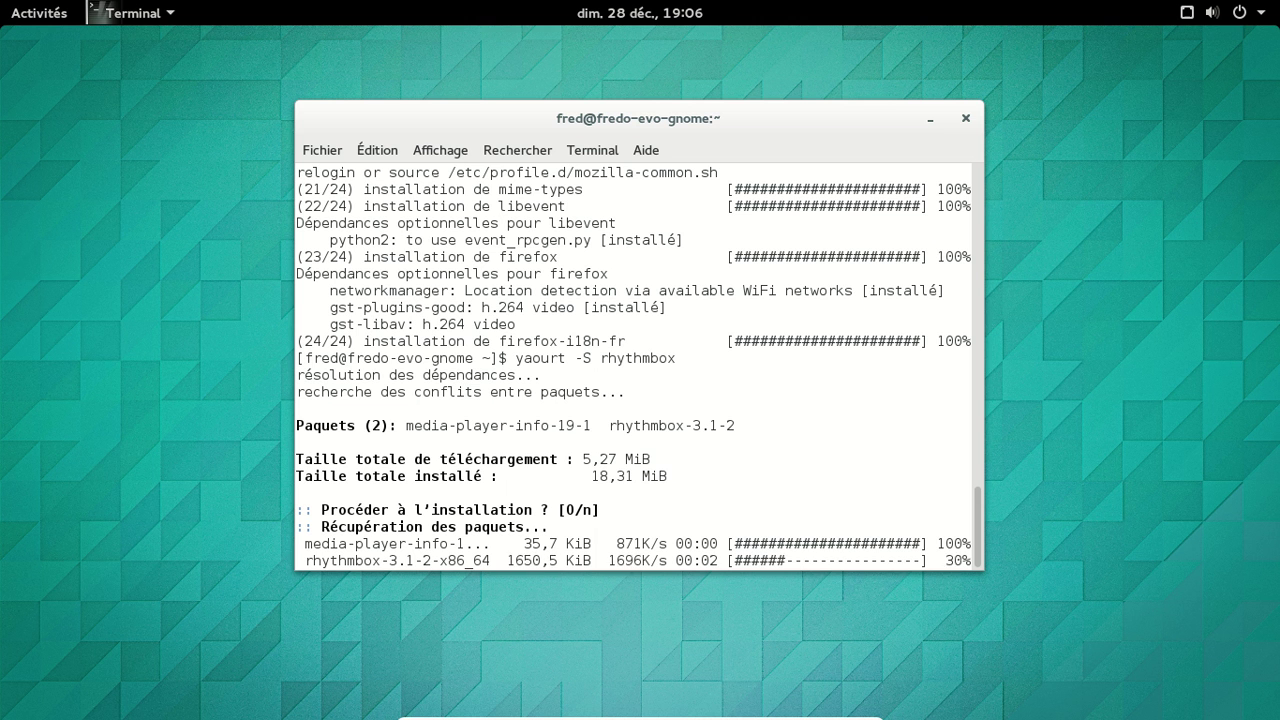
{"action": "left_click", "coordinate": [8, 14]}
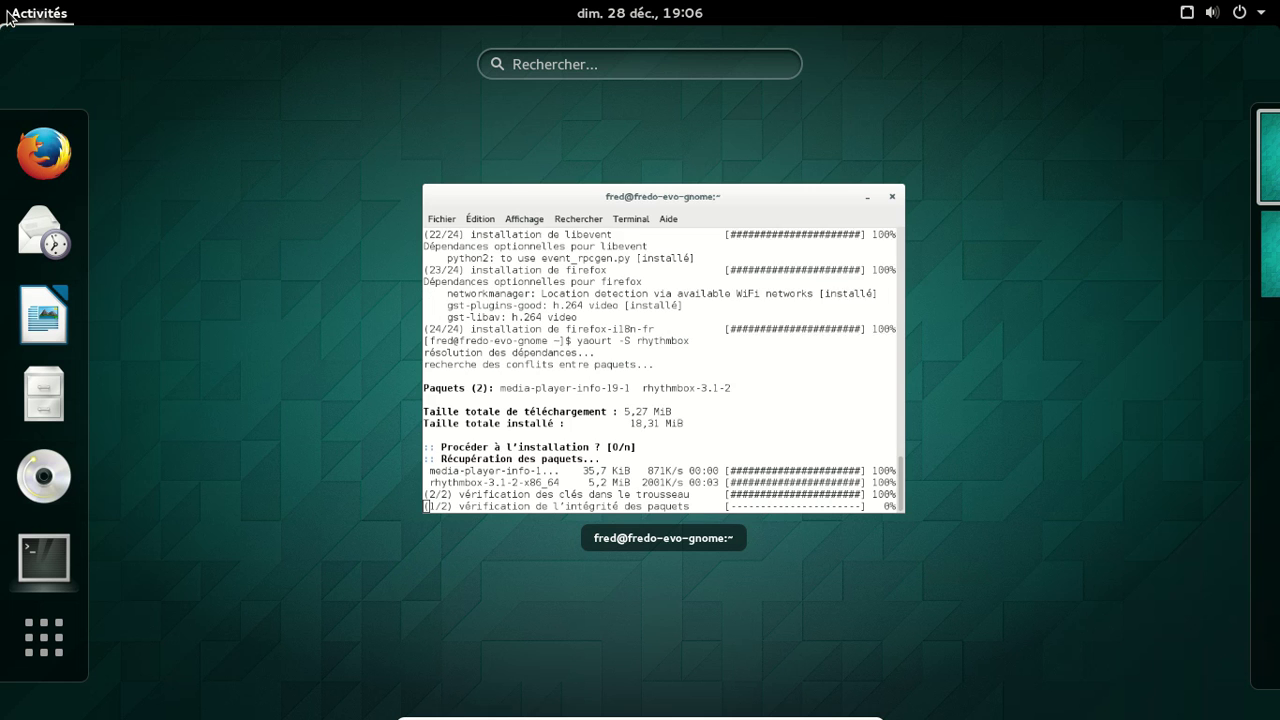
- Launch Firefox, dismiss the guided tour, and confirm version 34.0.5 in the About Firefox window
{"action": "left_click", "coordinate": [51, 163]}
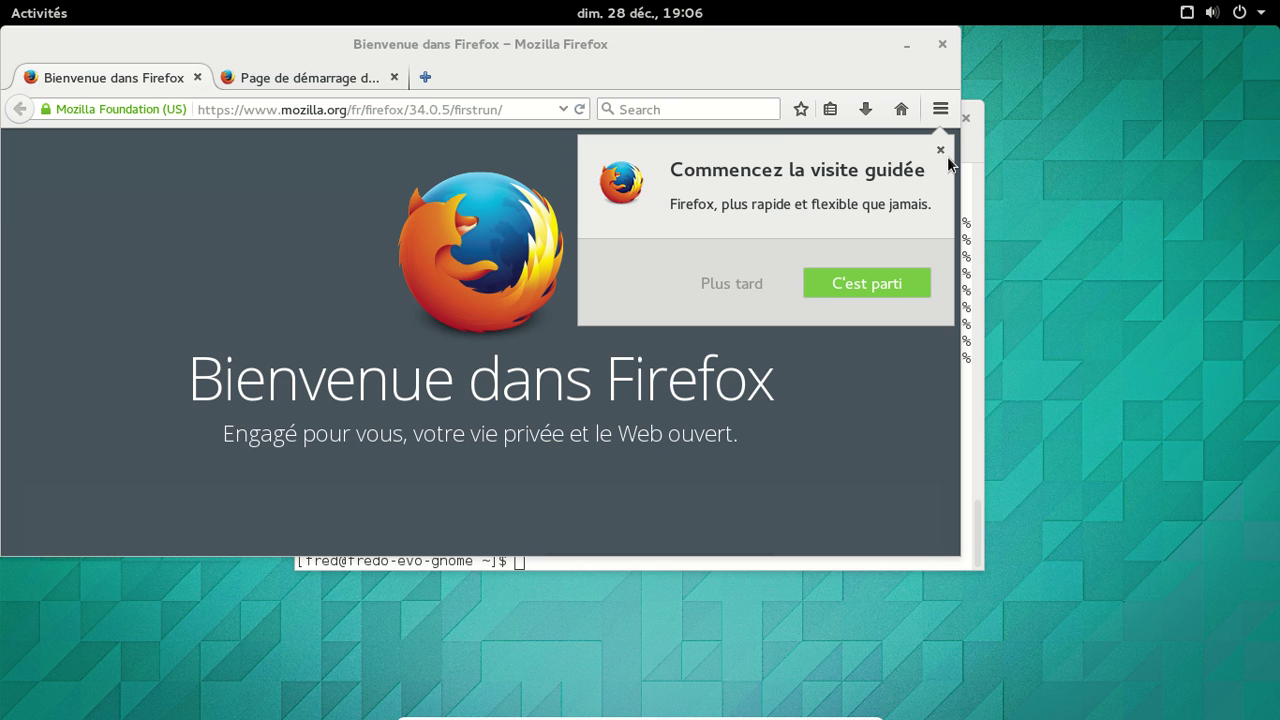
{"action": "left_click", "coordinate": [944, 152]}
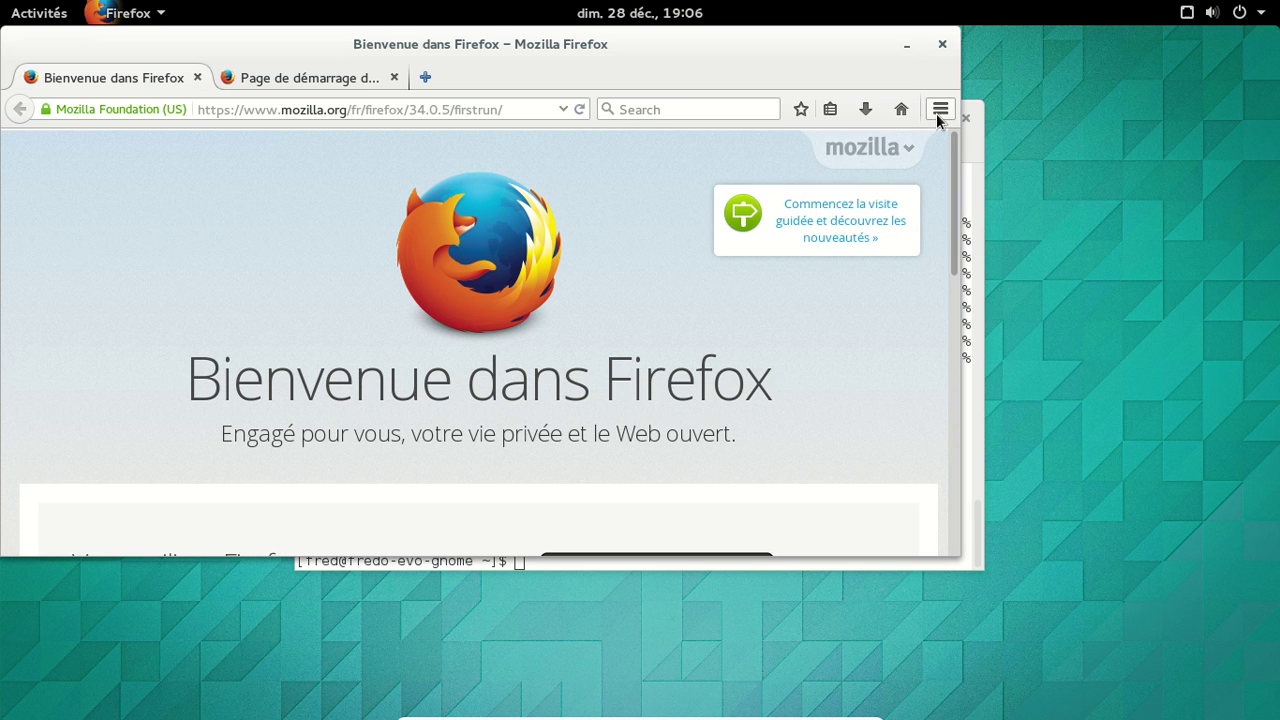
{"action": "left_click", "coordinate": [937, 113]}
{"action": "left_click", "coordinate": [884, 610]}
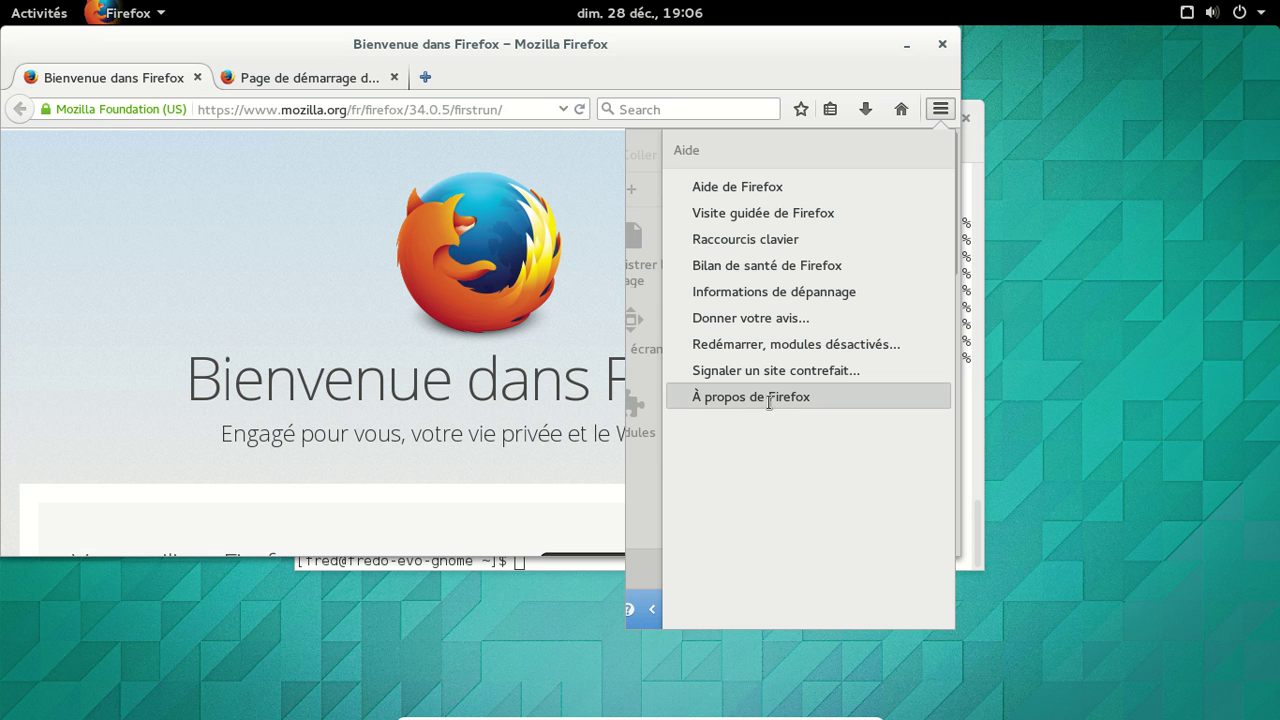
{"action": "left_click", "coordinate": [767, 405]}
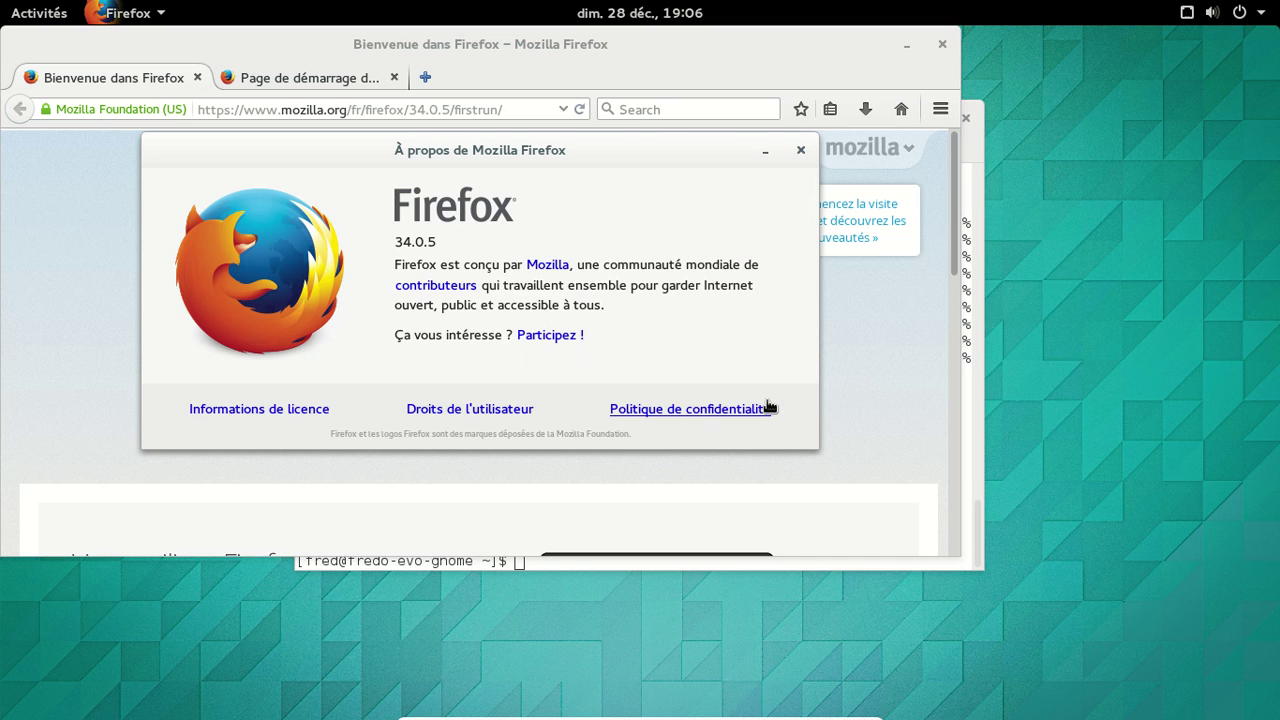
{"action": "left_click", "coordinate": [801, 150]}
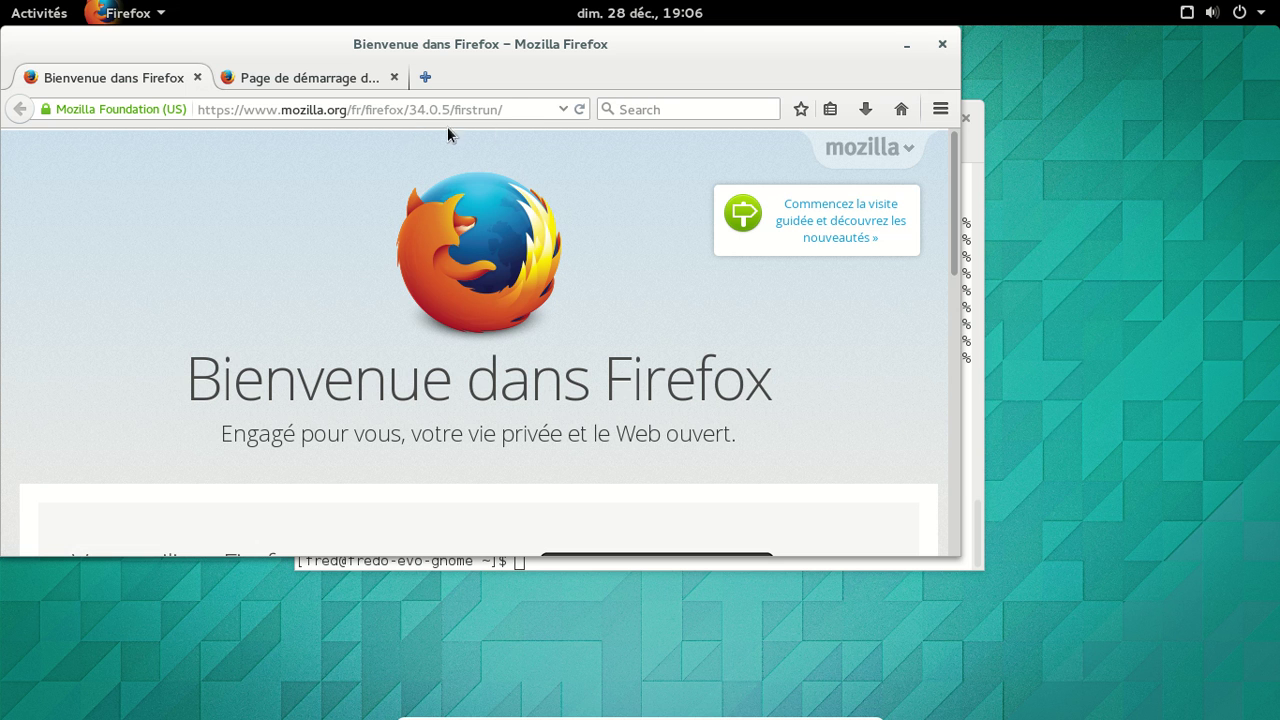
- In a new tab, load rogersubirana.bandcamp.com and play the track Between Worlds
{"action": "left_click", "coordinate": [425, 77]}
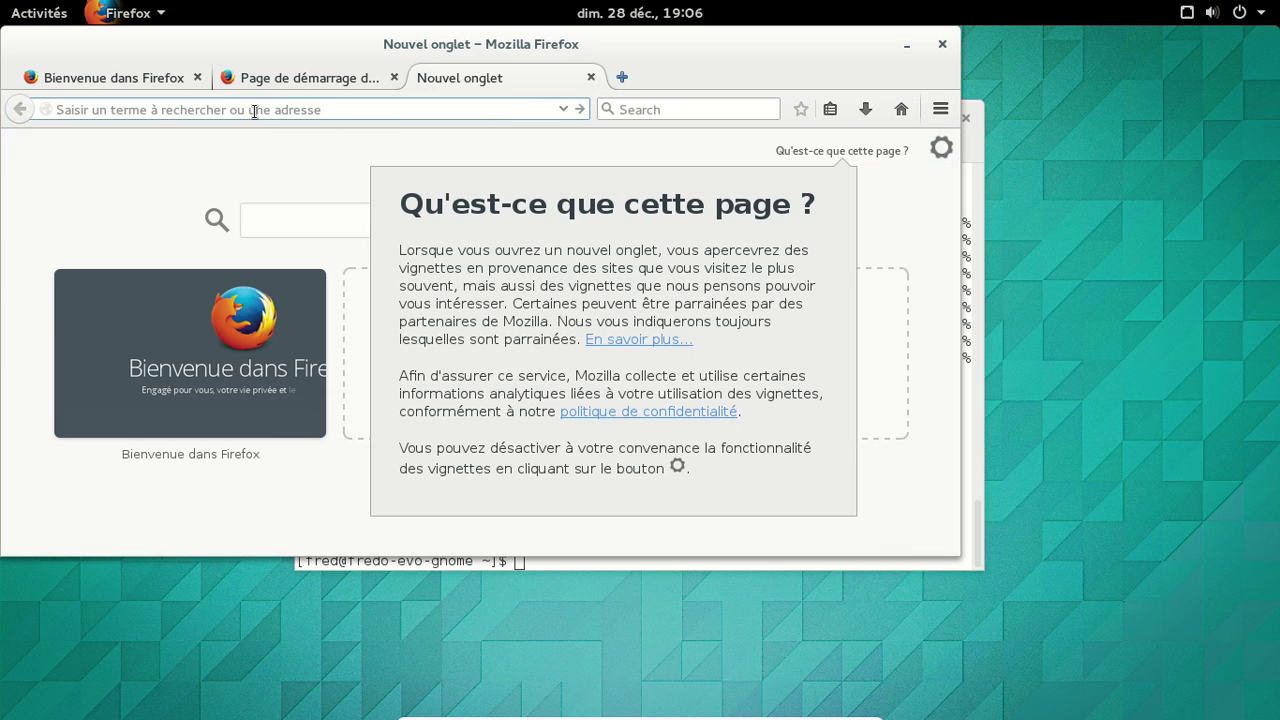
{"action": "left_click", "coordinate": [255, 111]}
{"action": "type", "text": "roger"}
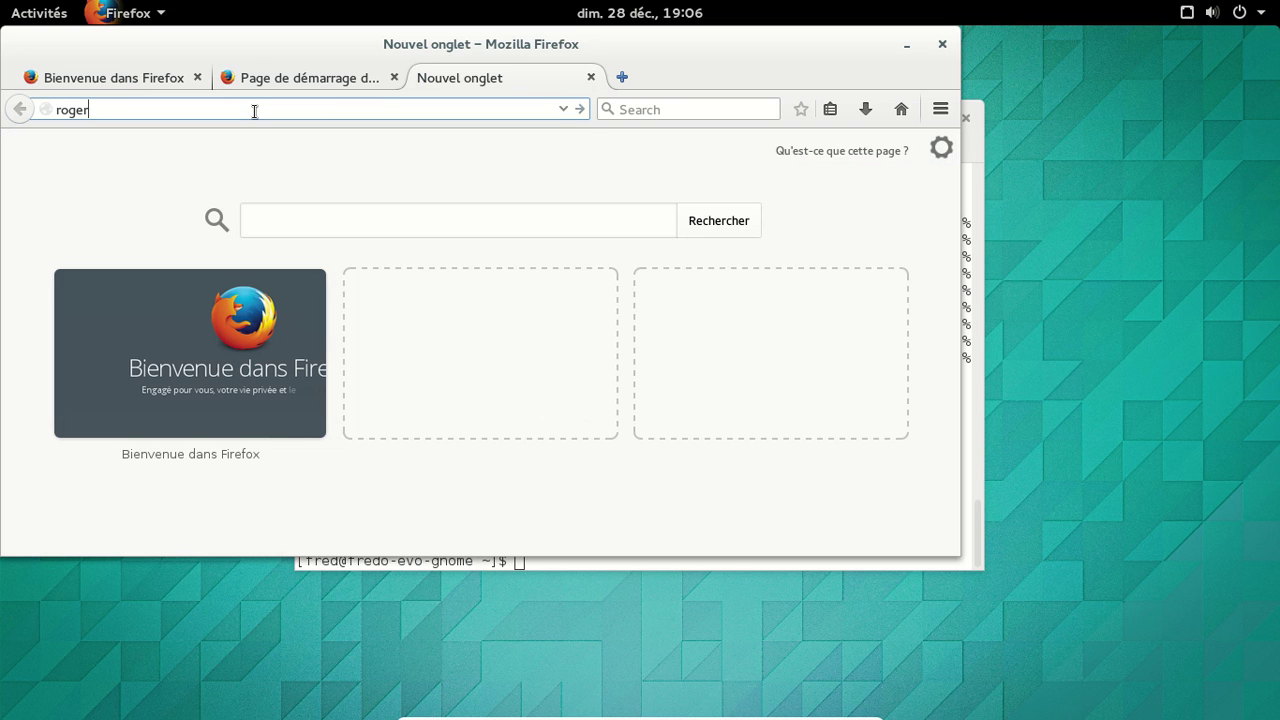
{"action": "type", "text": "subirana.bandcamp.com"}
{"action": "key", "text": "Return"}
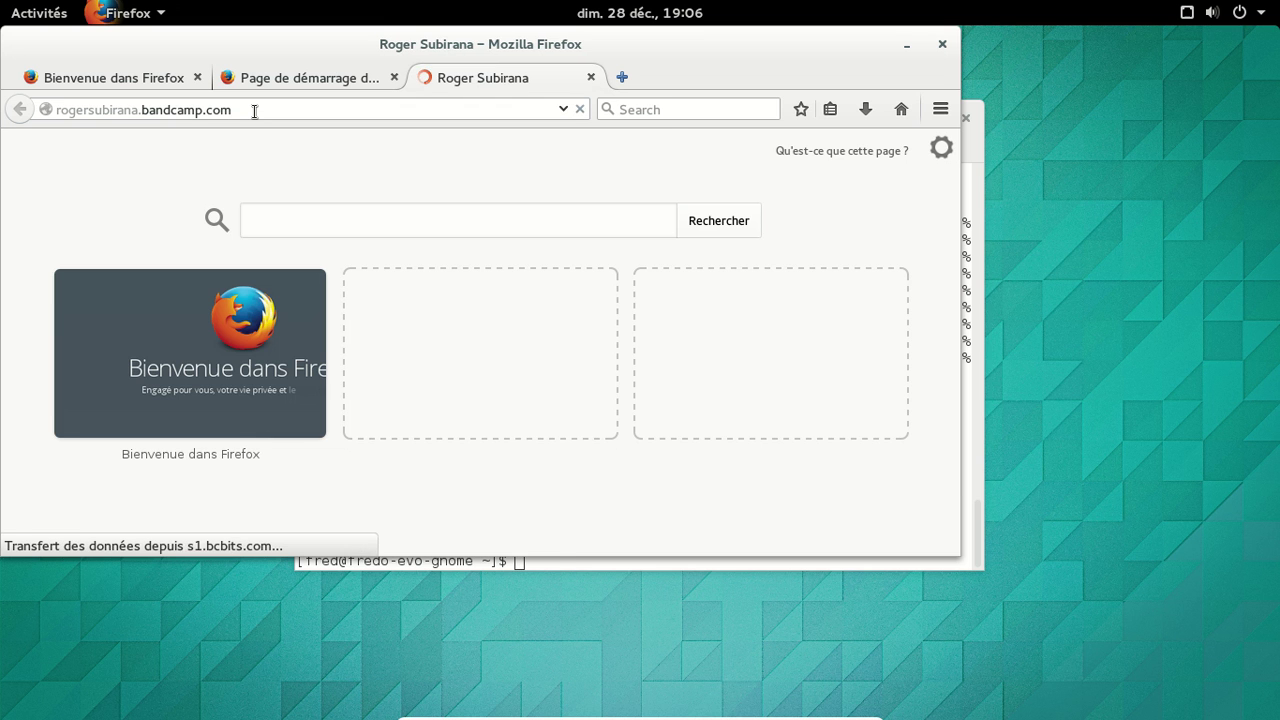
{"action": "scroll", "coordinate": [262, 292], "scroll_direction": "down", "scroll_amount": 3}
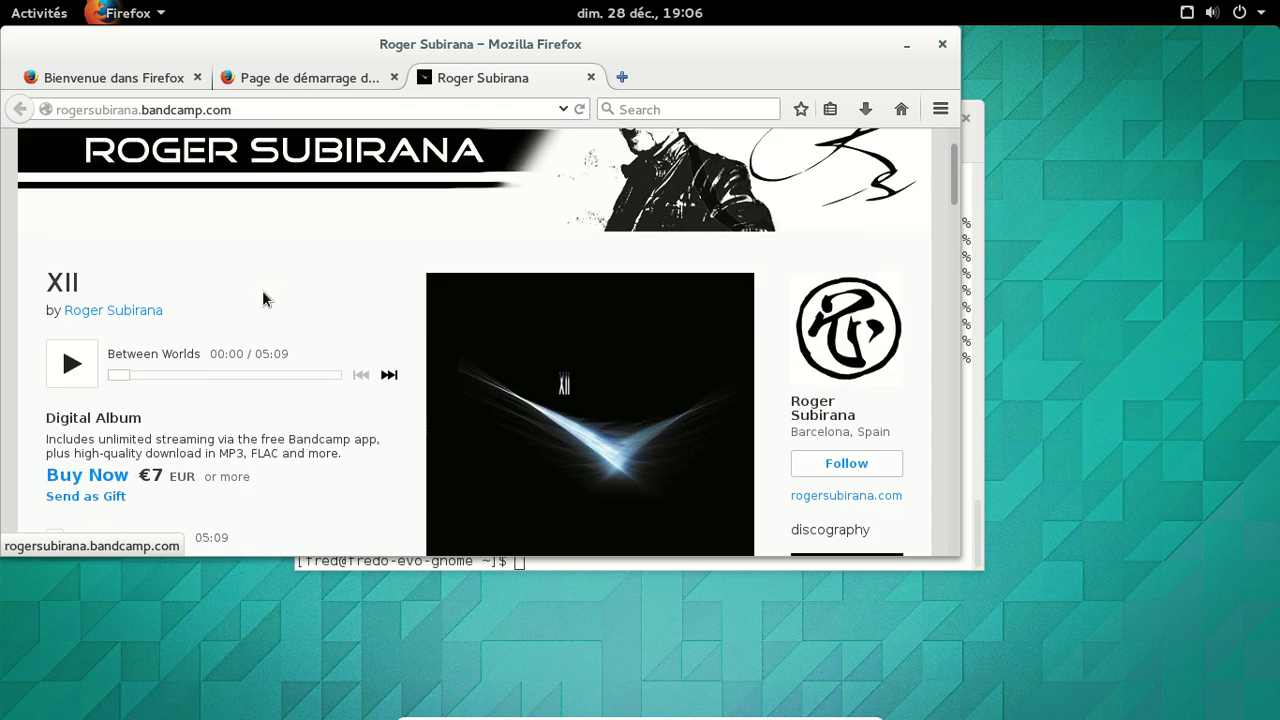
{"action": "left_click", "coordinate": [55, 443]}
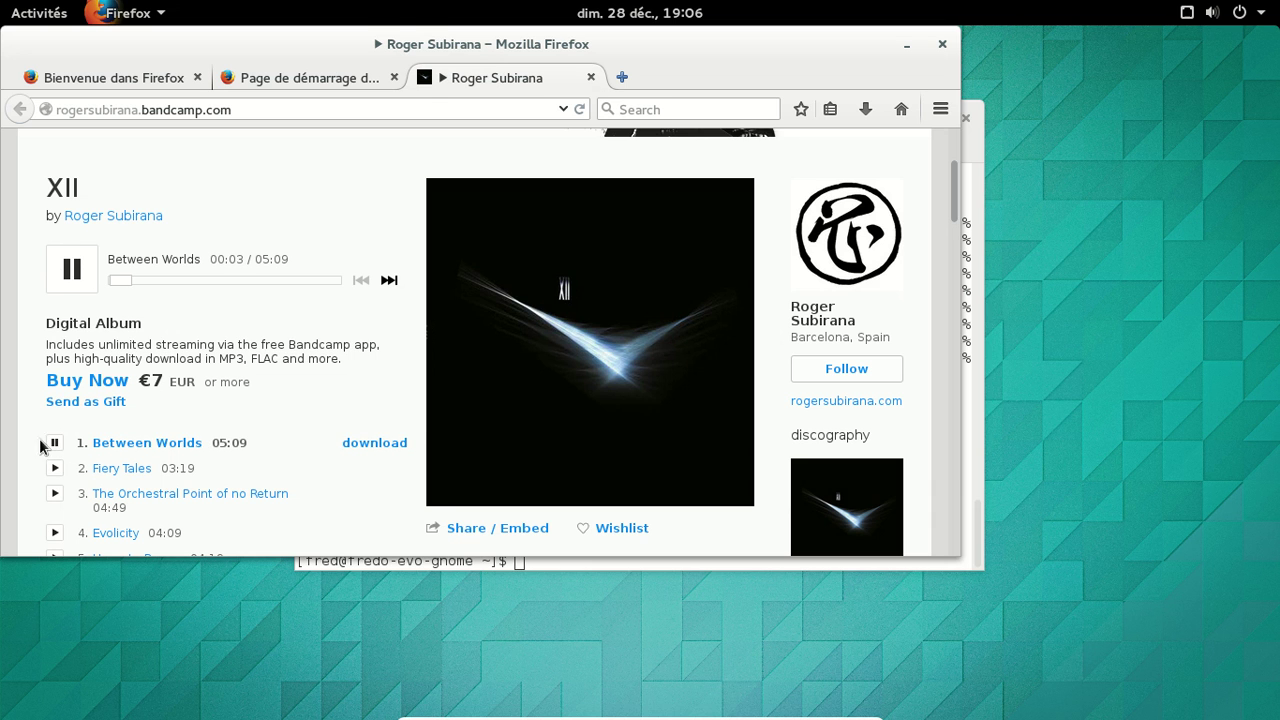
- Raise the volume near maximum, skip to about 1:31, pause, and close the tab
{"action": "left_click", "coordinate": [1215, 12]}
{"action": "left_click", "coordinate": [1210, 70]}
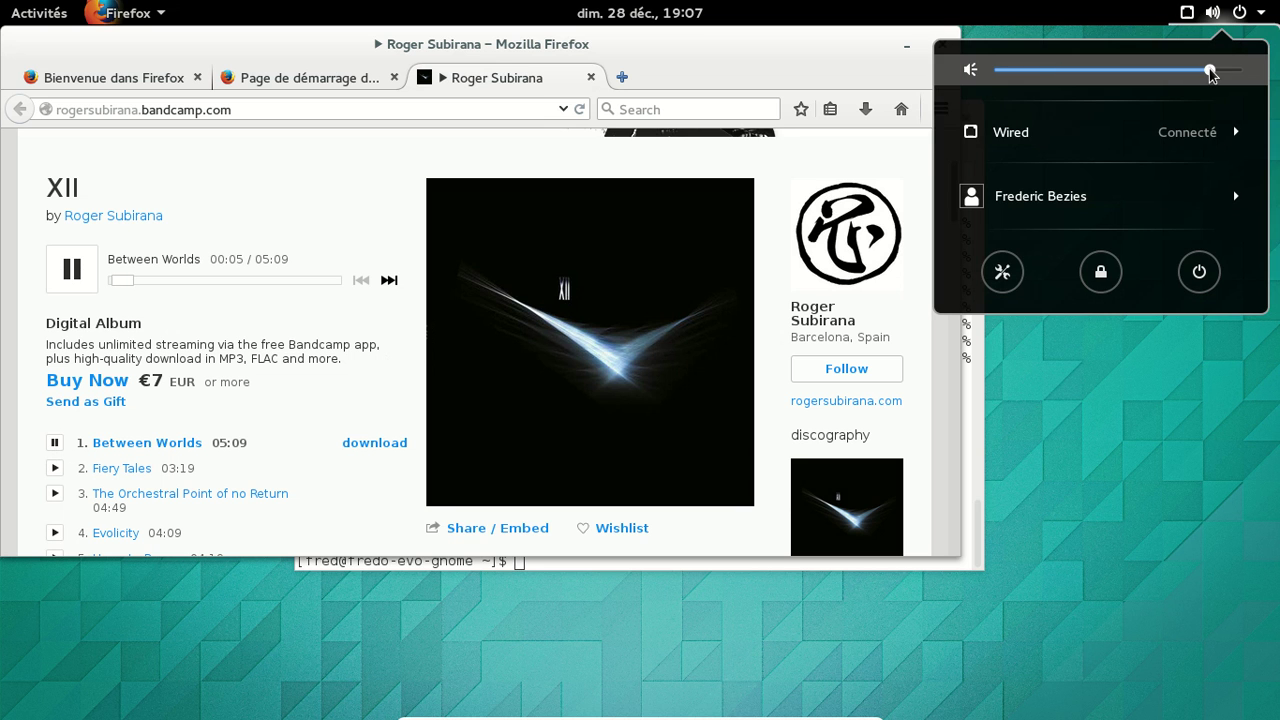
{"action": "left_click", "coordinate": [213, 287]}
{"action": "left_click_drag", "start_coordinate": [128, 283], "coordinate": [185, 288]}
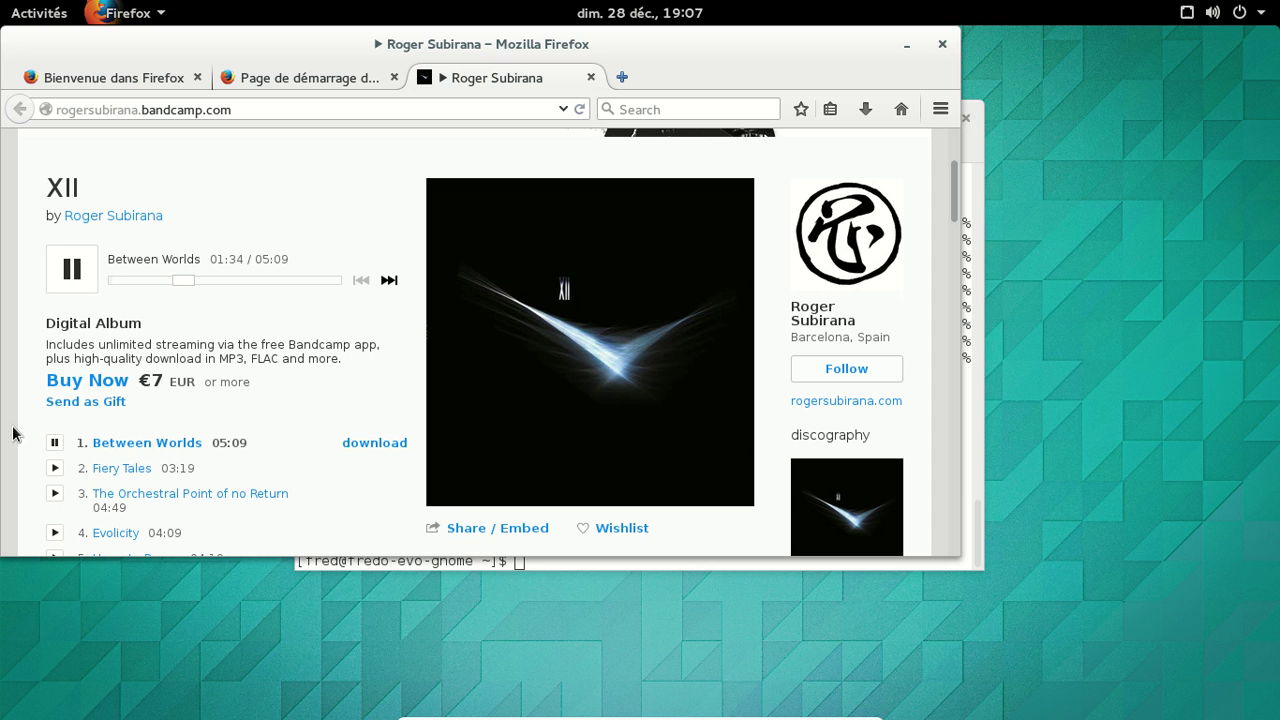
{"action": "left_click", "coordinate": [90, 256]}
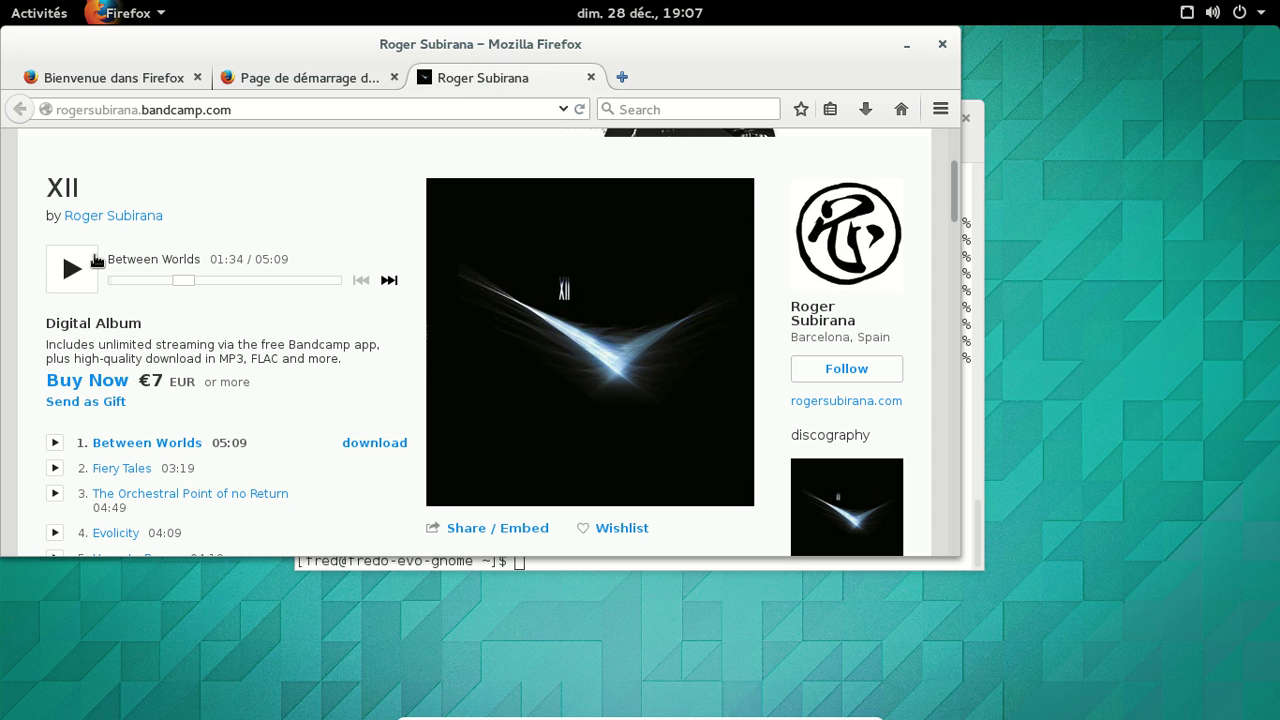
{"action": "middle_click", "coordinate": [491, 77]}
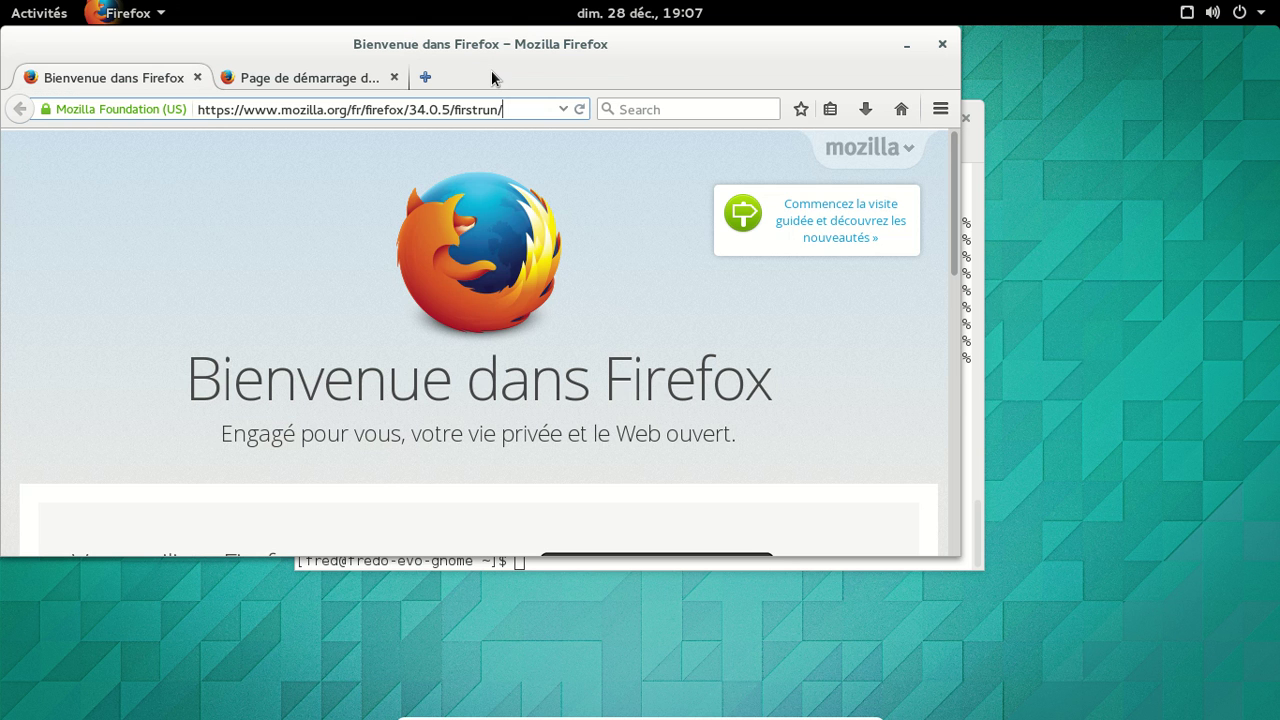